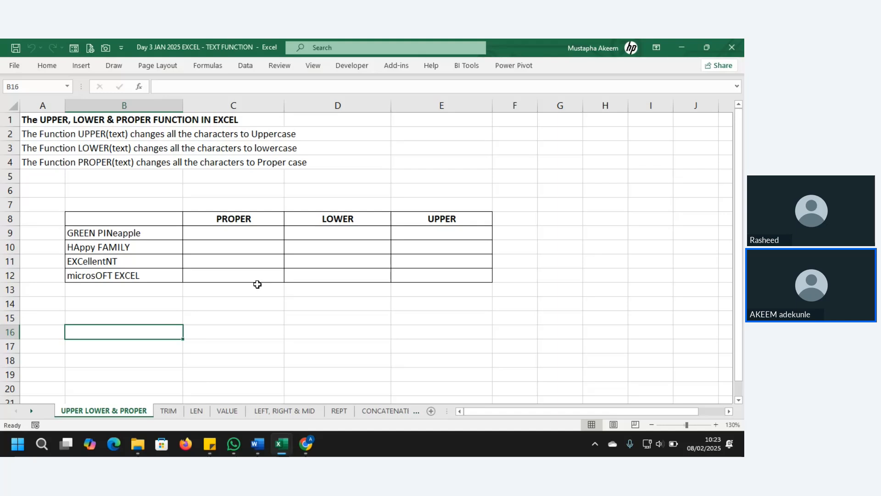
Show the open Word window previews and point at the TIMETABLE FOR JAN 2025 COHORT document.
{"action": "mouse_move", "coordinate": [258, 452]}
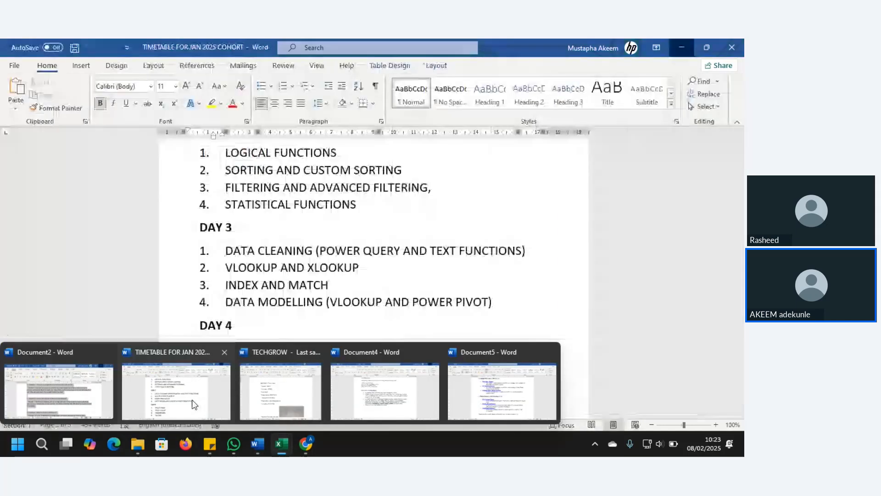
Bring the Jan 2025 cohort timetable to the front and scroll up to the Day 1 topics.
{"action": "left_click", "coordinate": [193, 404]}
{"action": "left_click", "coordinate": [323, 182]}
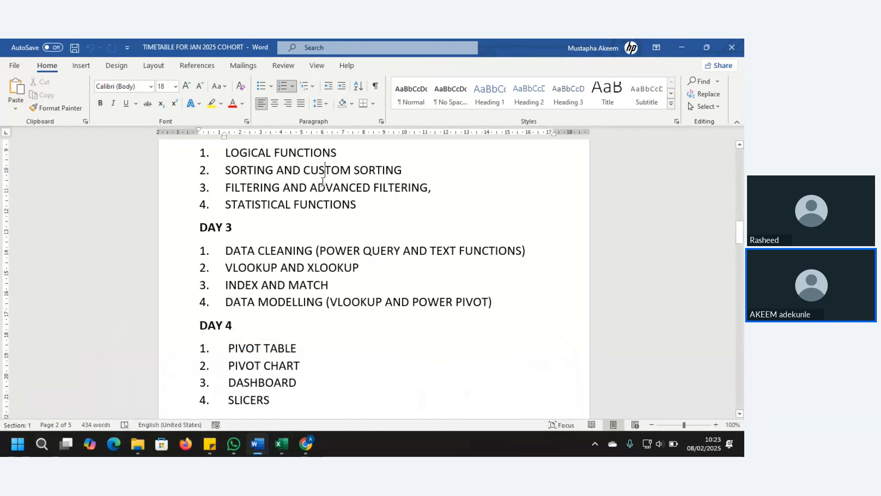
{"action": "scroll", "coordinate": [322, 182], "scroll_direction": "up", "scroll_amount": 5}
{"action": "scroll", "coordinate": [321, 181], "scroll_direction": "up", "scroll_amount": 7}
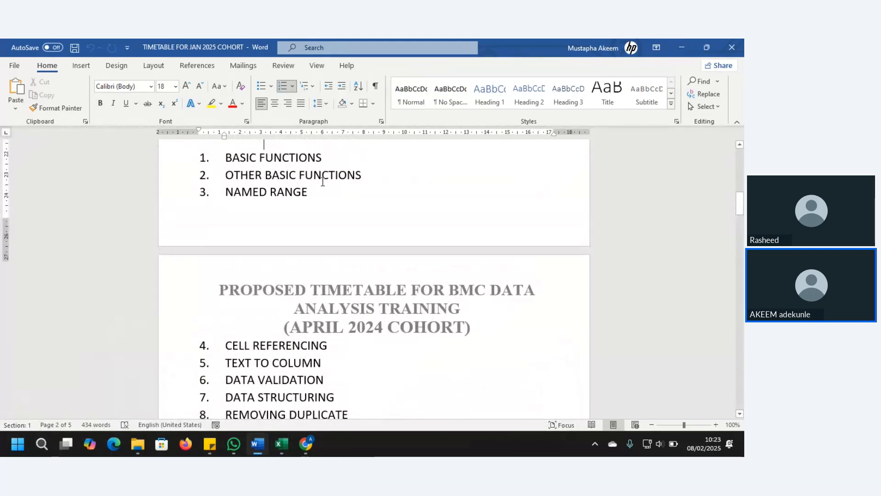
Step down through the topics from Day 1 to the Day 4 PIVOT TABLE line.
{"action": "key", "text": "Down"}
{"action": "key", "text": "Down"}
{"action": "key", "text": "Down"}
{"action": "key", "text": "Down"}
{"action": "key", "text": "Down"}
{"action": "key", "text": "Down"}
{"action": "key", "text": "Down"}
{"action": "key", "text": "Down"}
{"action": "key", "text": "Down"}
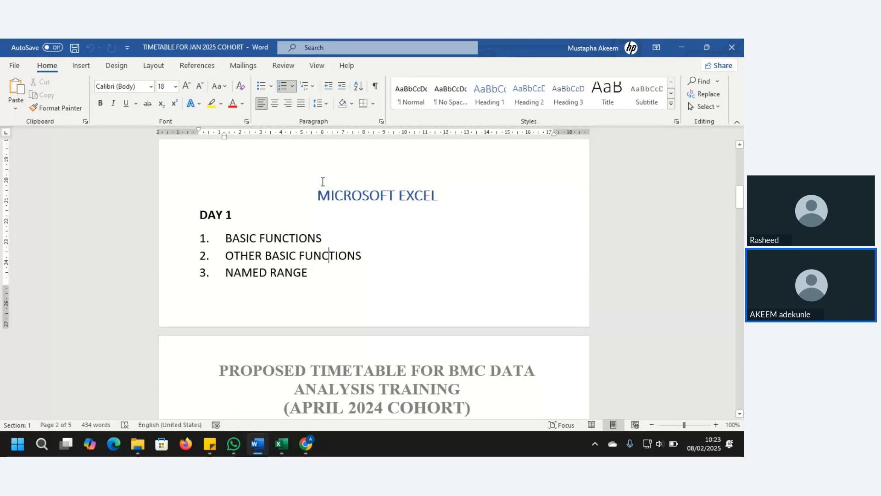
{"action": "key", "text": "Down"}
{"action": "key", "text": "Down"}
{"action": "key", "text": "Down"}
{"action": "key", "text": "Down"}
{"action": "key", "text": "Down"}
{"action": "key", "text": "Down"}
{"action": "key", "text": "Down"}
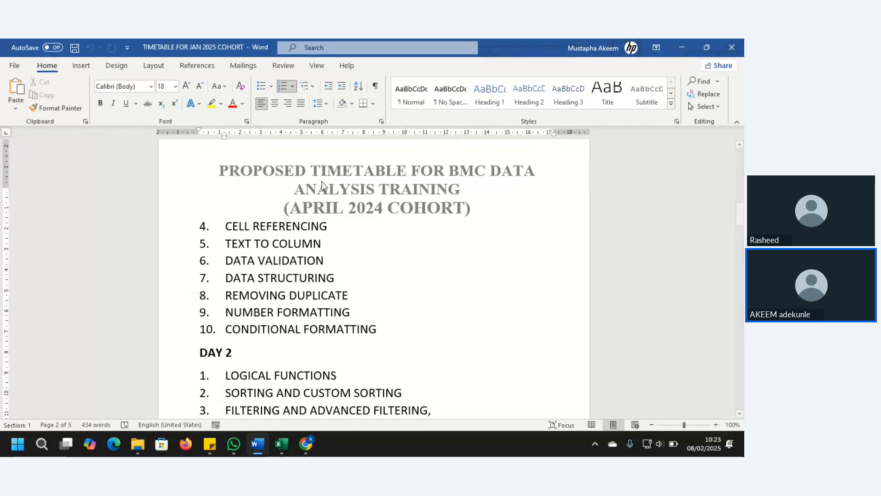
{"action": "key", "text": "Down"}
{"action": "key", "text": "Down"}
{"action": "key", "text": "Down"}
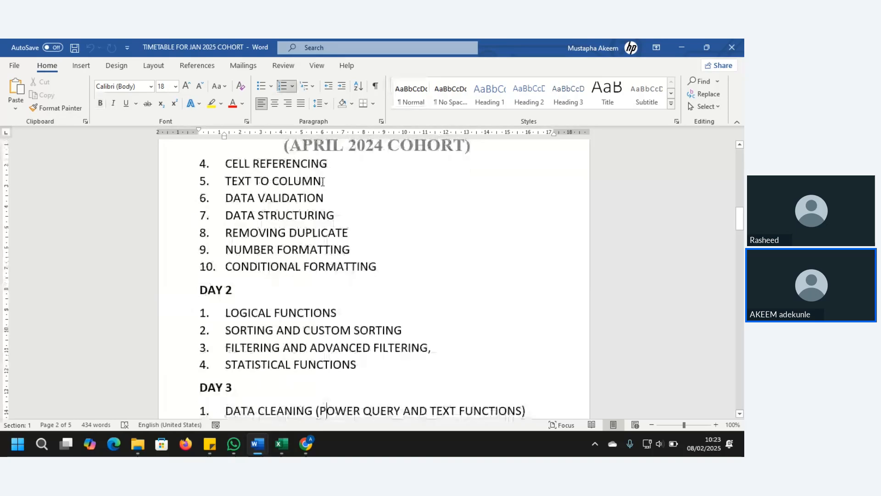
{"action": "key", "text": "Down"}
{"action": "key", "text": "Down"}
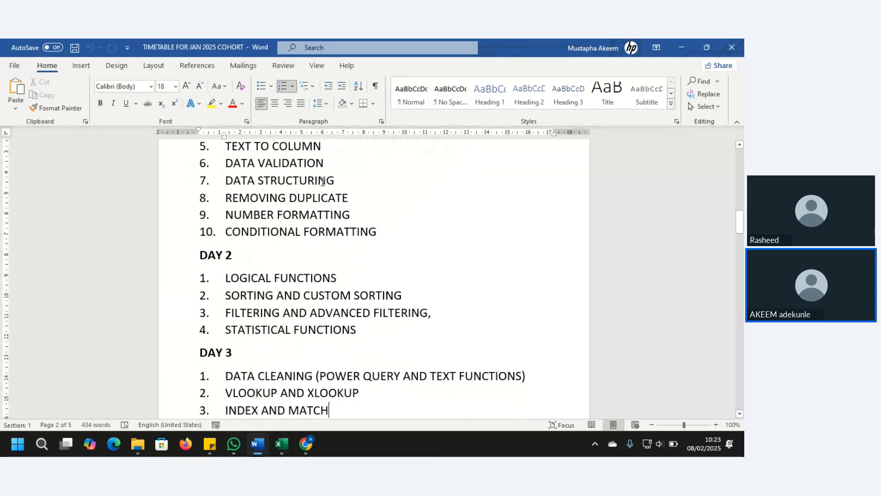
{"action": "key", "text": "Down"}
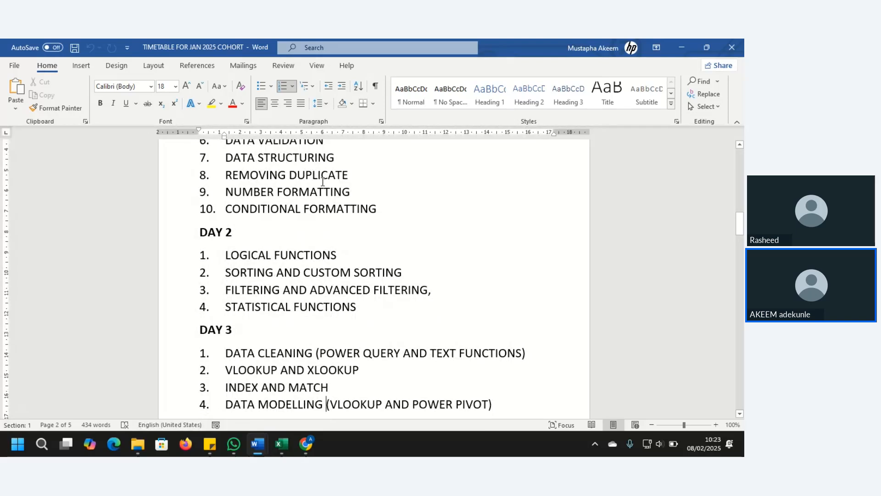
{"action": "key", "text": "Down"}
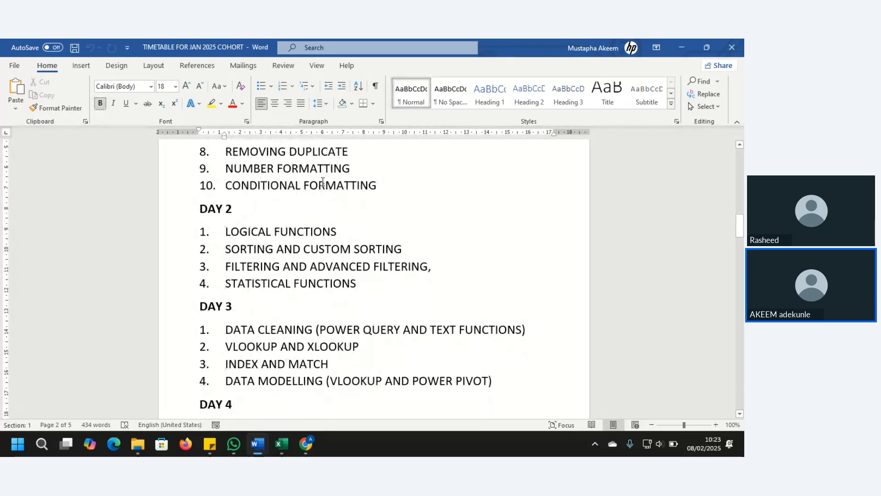
{"action": "key", "text": "Down"}
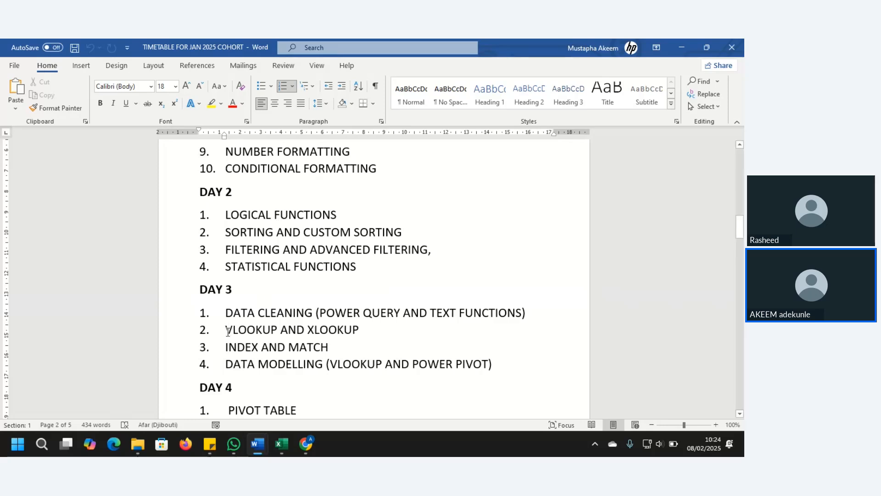
Highlight the Day 3 lines VLOOKUP AND XLOOKUP, INDEX AND MATCH and the data modelling topic.
{"action": "left_click_drag", "start_coordinate": [228, 332], "coordinate": [325, 348]}
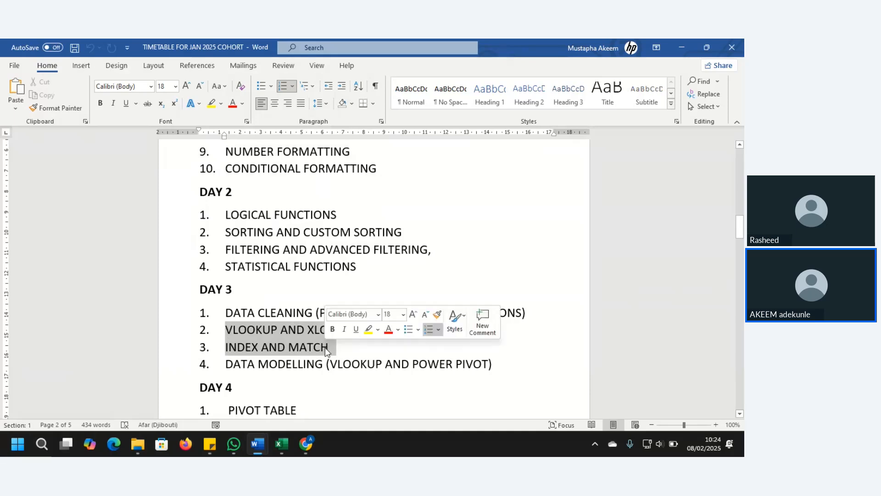
{"action": "left_click", "coordinate": [303, 364]}
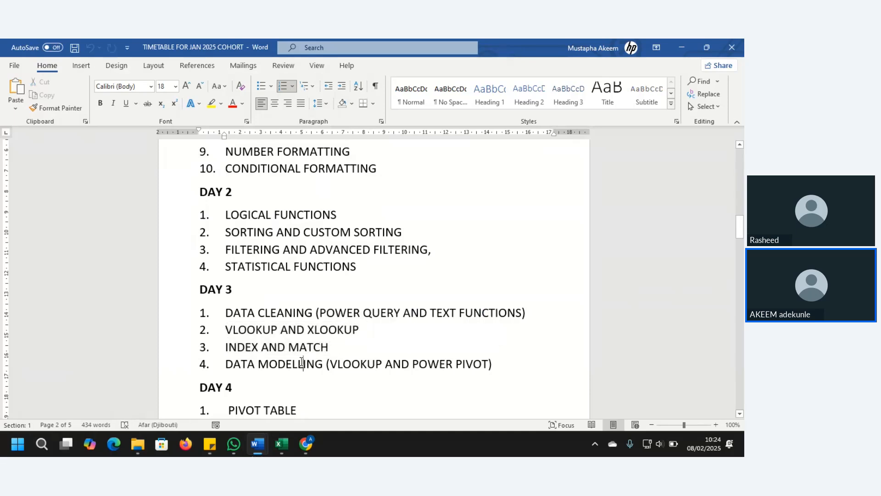
{"action": "left_click", "coordinate": [500, 363]}
{"action": "left_click_drag", "start_coordinate": [493, 364], "coordinate": [330, 364]}
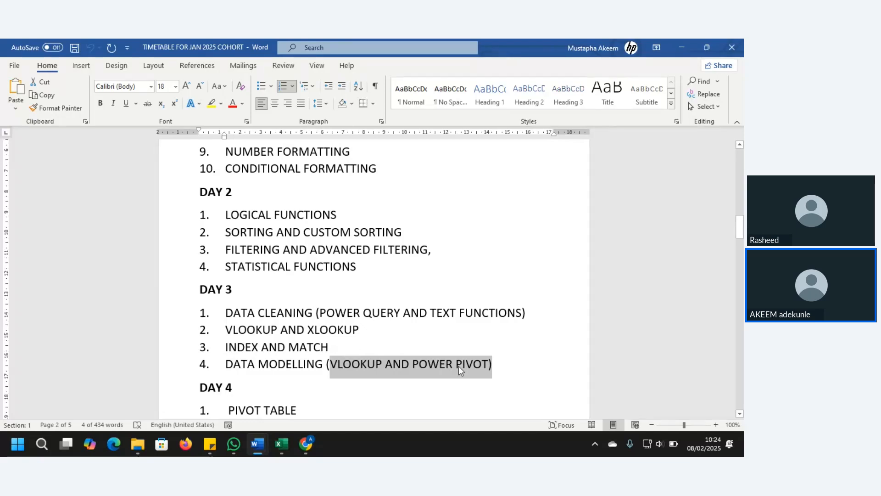
{"action": "left_click", "coordinate": [431, 364]}
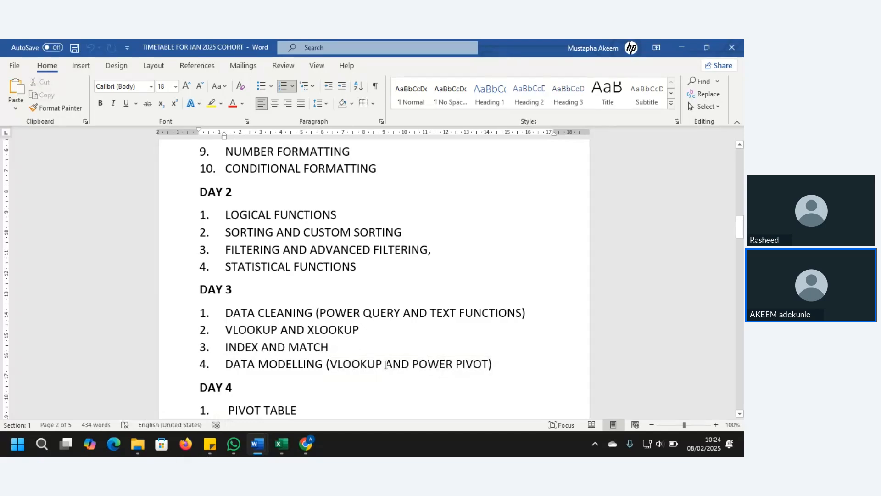
{"action": "left_click", "coordinate": [368, 364]}
{"action": "left_click_drag", "start_coordinate": [742, 242], "coordinate": [744, 243]}
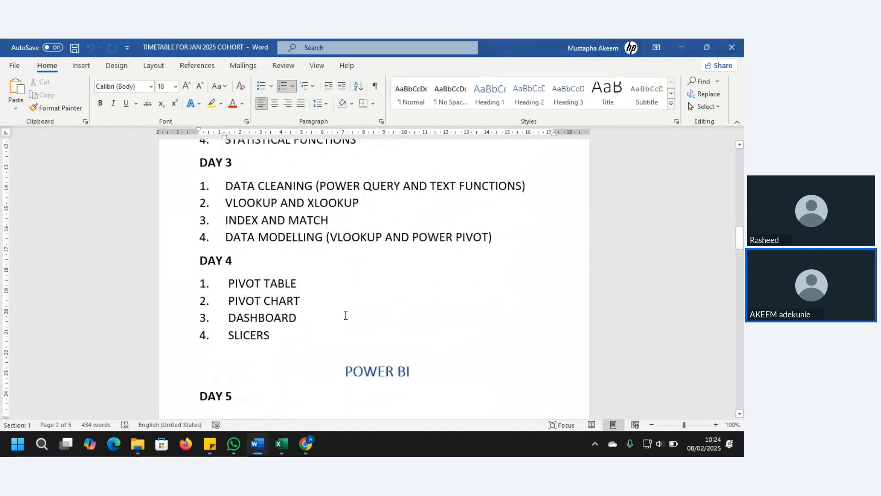
Highlight the Day 4 PIVOT CHART, DASHBOARD and SLICERS lines, then minimize Word.
{"action": "left_click", "coordinate": [290, 287]}
{"action": "left_click_drag", "start_coordinate": [309, 283], "coordinate": [278, 331]}
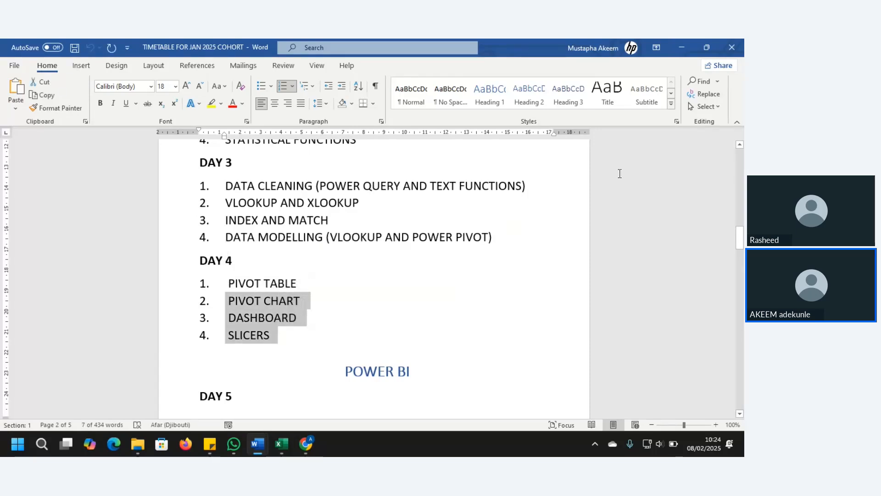
{"action": "left_click", "coordinate": [682, 47]}
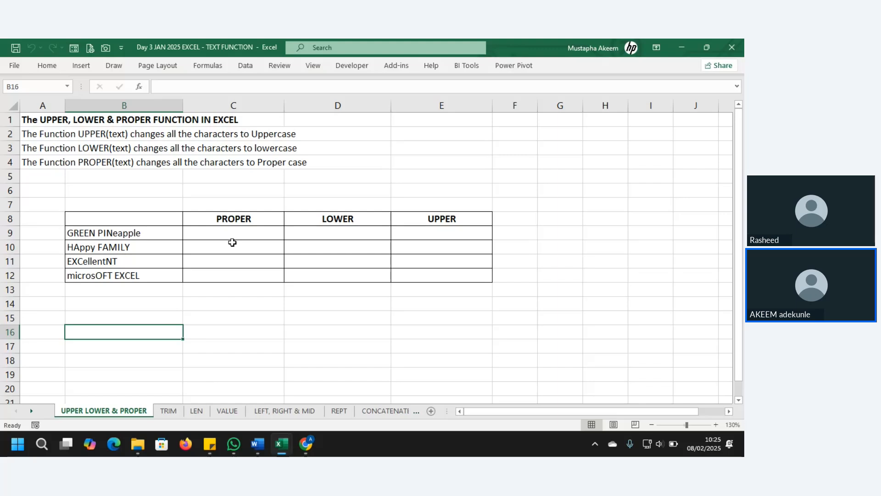
{"action": "left_click", "coordinate": [215, 65]}
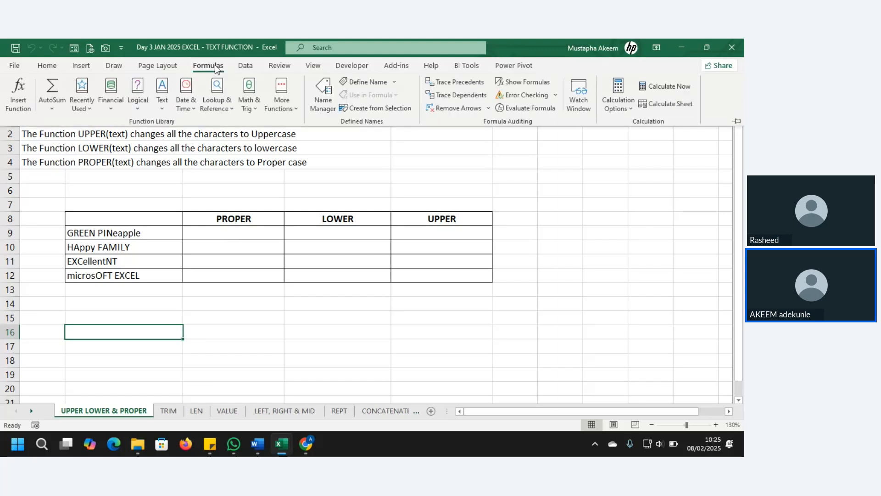
{"action": "left_click", "coordinate": [163, 109]}
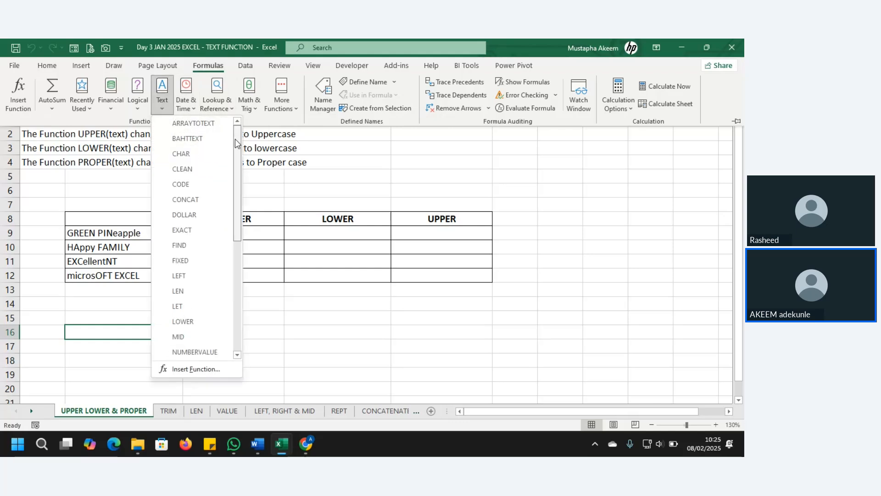
{"action": "left_click_drag", "start_coordinate": [236, 142], "coordinate": [235, 257]}
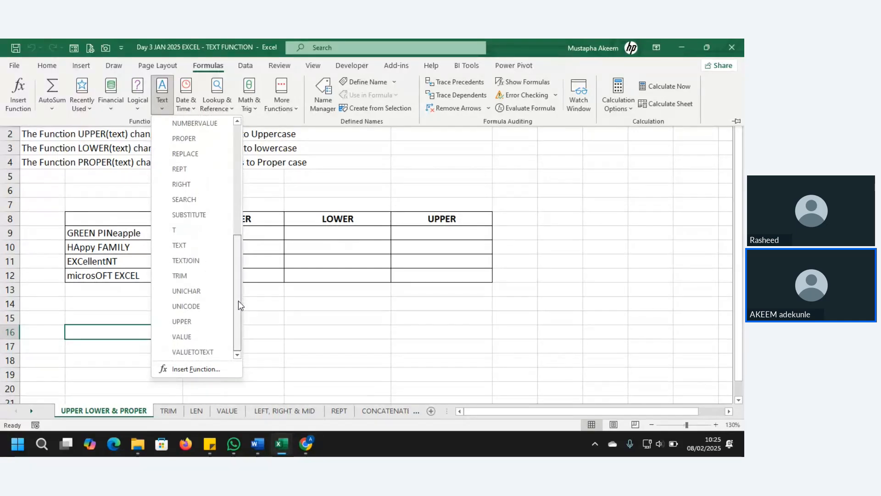
{"action": "left_click_drag", "start_coordinate": [238, 302], "coordinate": [246, 337]}
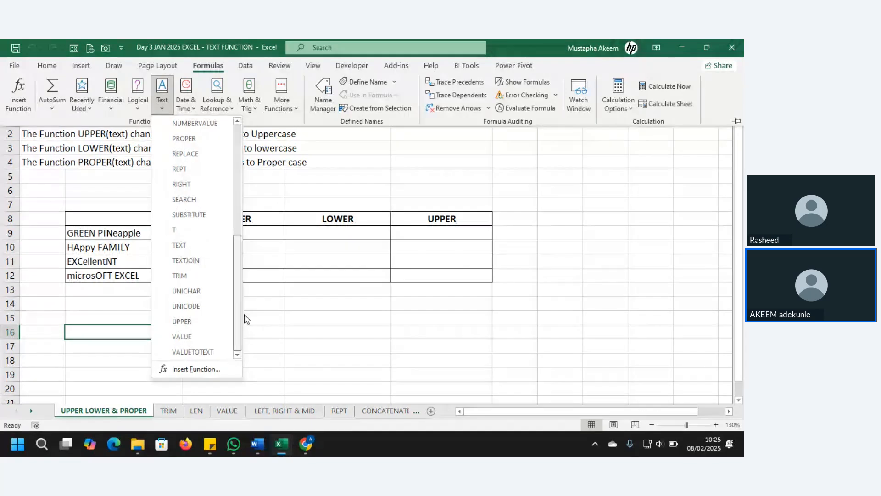
{"action": "left_click", "coordinate": [326, 353]}
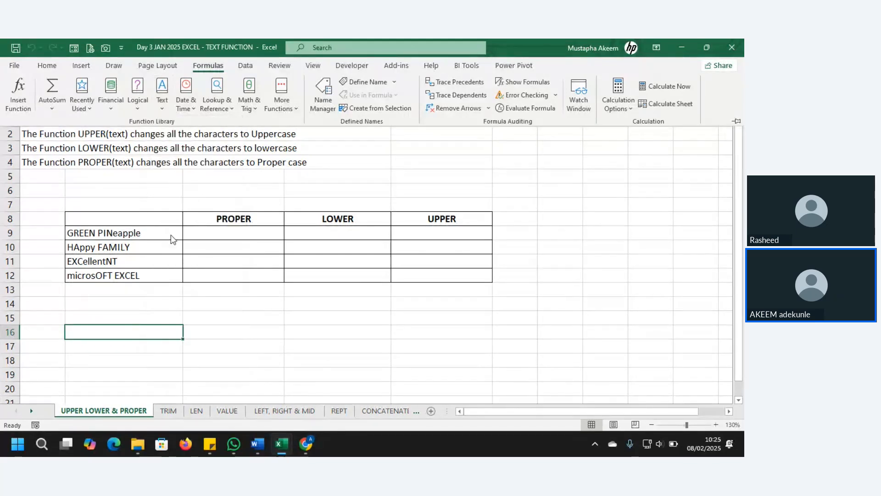
{"action": "key", "text": "ctrl+F1"}
{"action": "left_click_drag", "start_coordinate": [146, 225], "coordinate": [143, 275]}
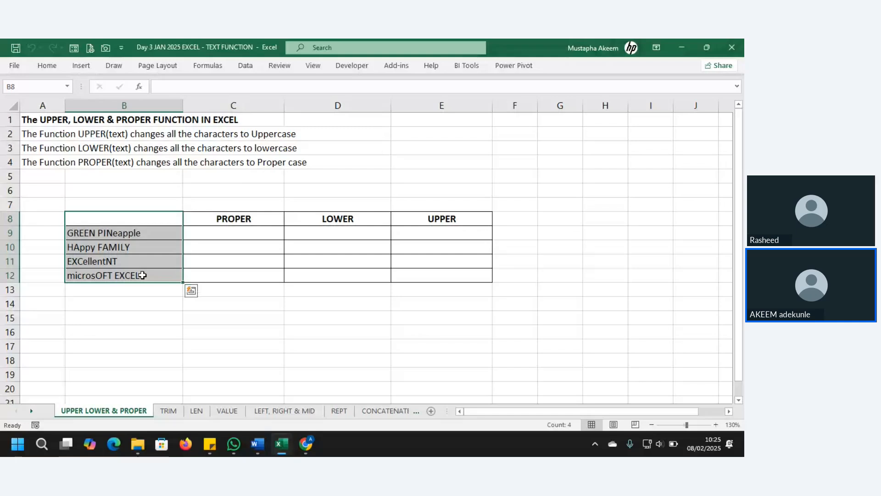
{"action": "left_click", "coordinate": [334, 219]}
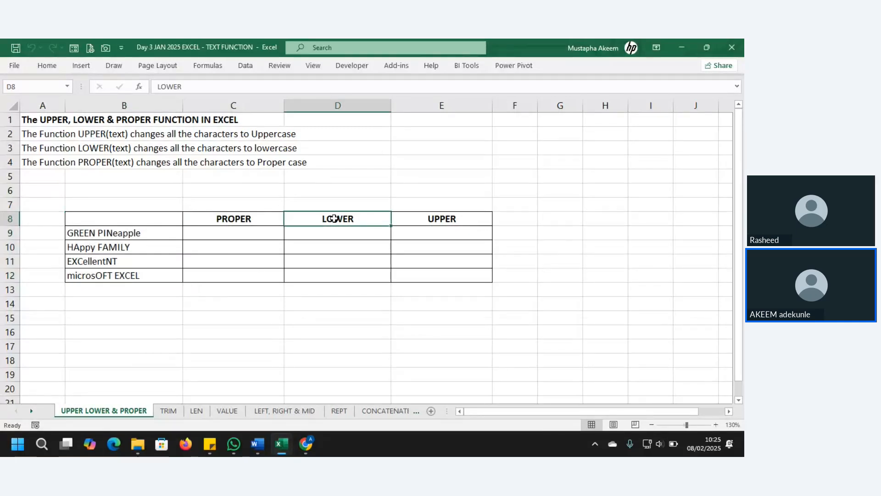
{"action": "left_click", "coordinate": [258, 219]}
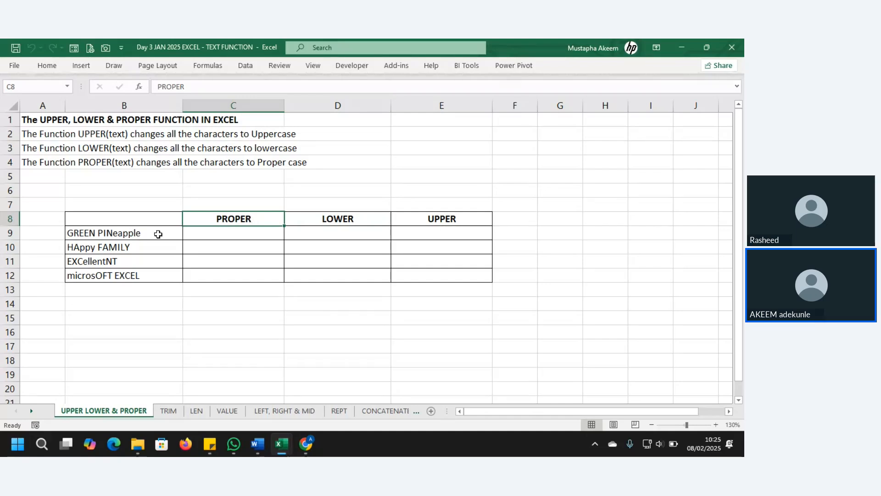
{"action": "left_click", "coordinate": [158, 234]}
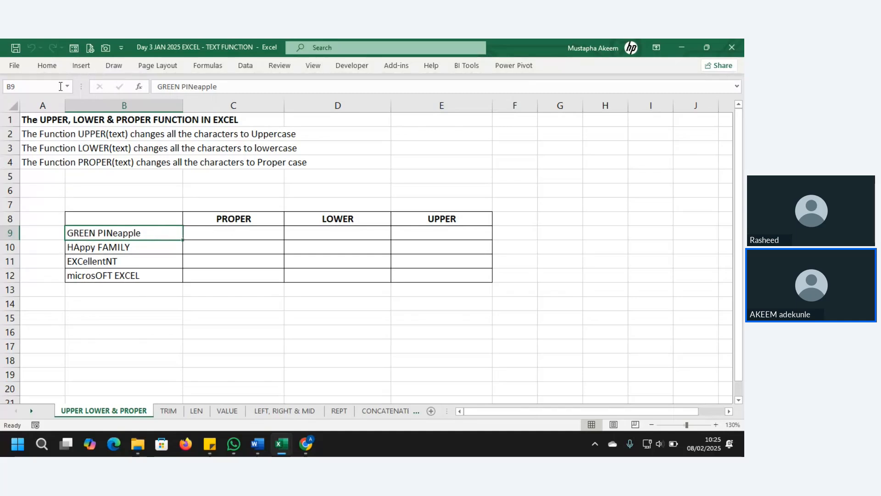
{"action": "left_click", "coordinate": [26, 163]}
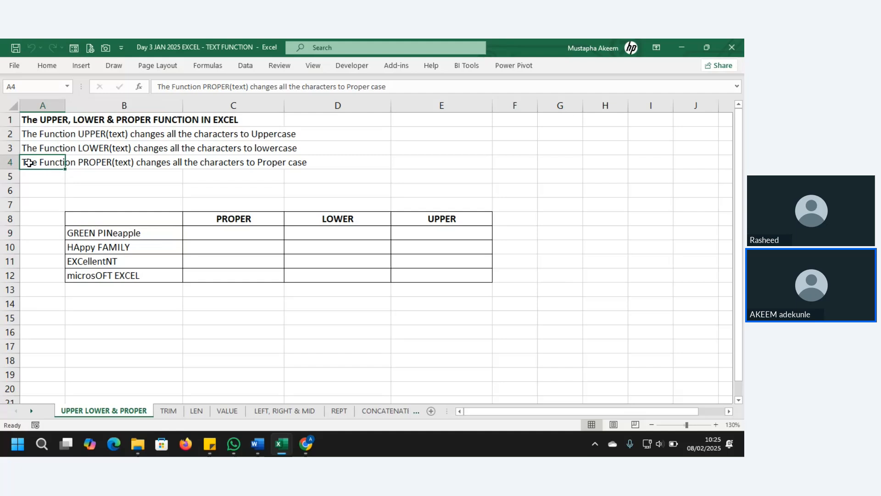
{"action": "left_click", "coordinate": [5, 162]}
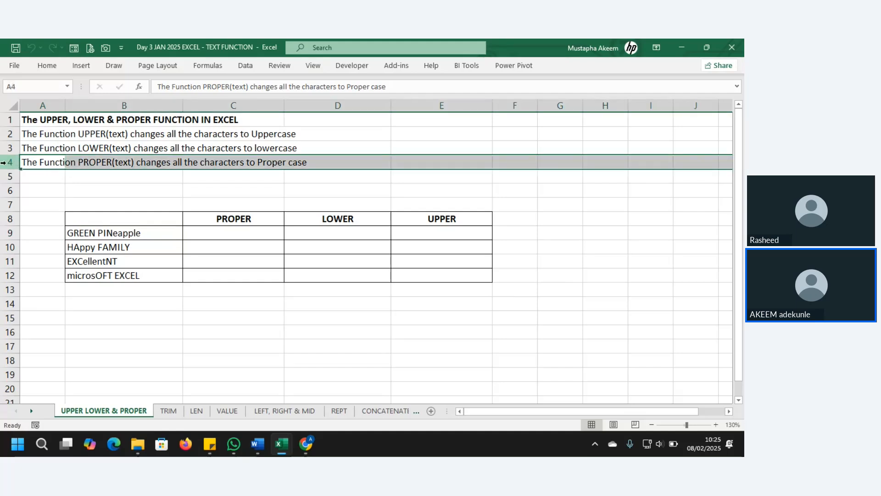
{"action": "left_click", "coordinate": [235, 230]}
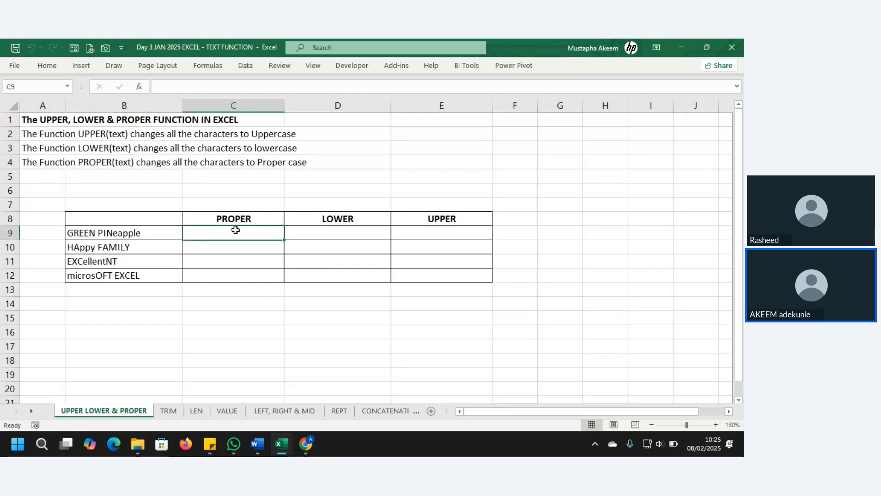
Enter =PROPER(B9) in C9 and copy it down to C12.
{"action": "type", "text": "=PROP"}
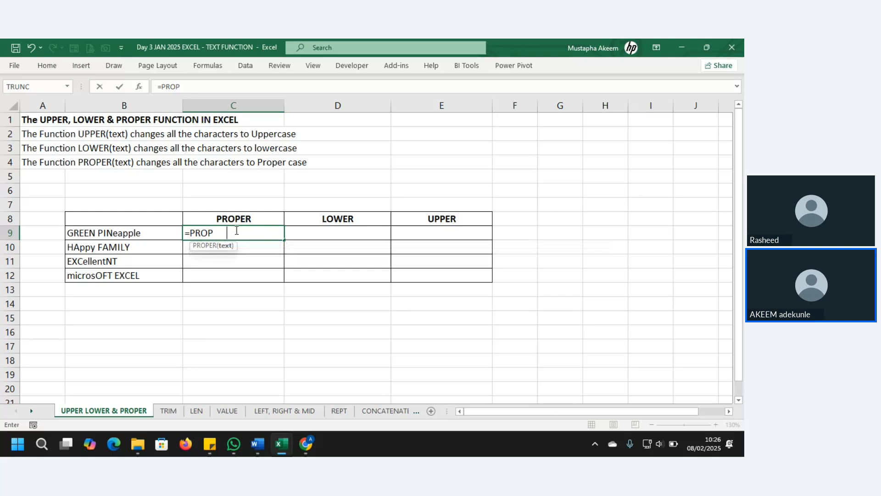
{"action": "key", "text": "Tab"}
{"action": "left_click", "coordinate": [128, 235]}
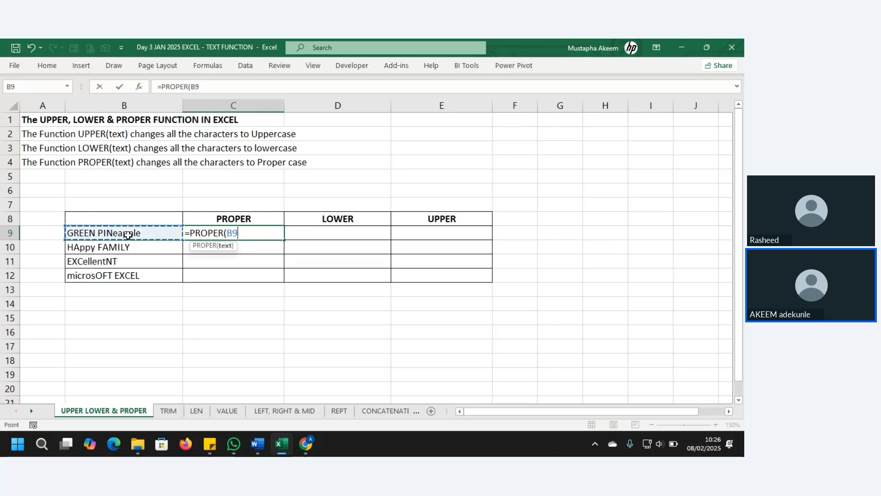
{"action": "type", "text": ")"}
{"action": "key", "text": "Return"}
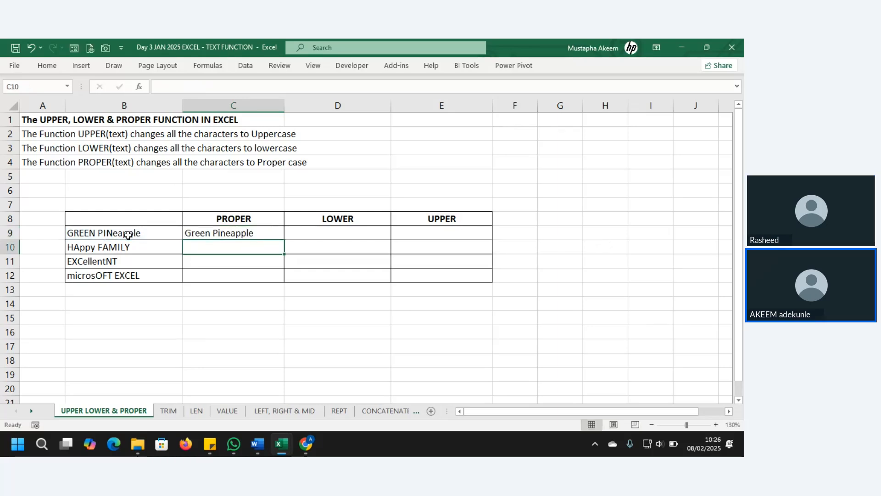
{"action": "left_click", "coordinate": [243, 231]}
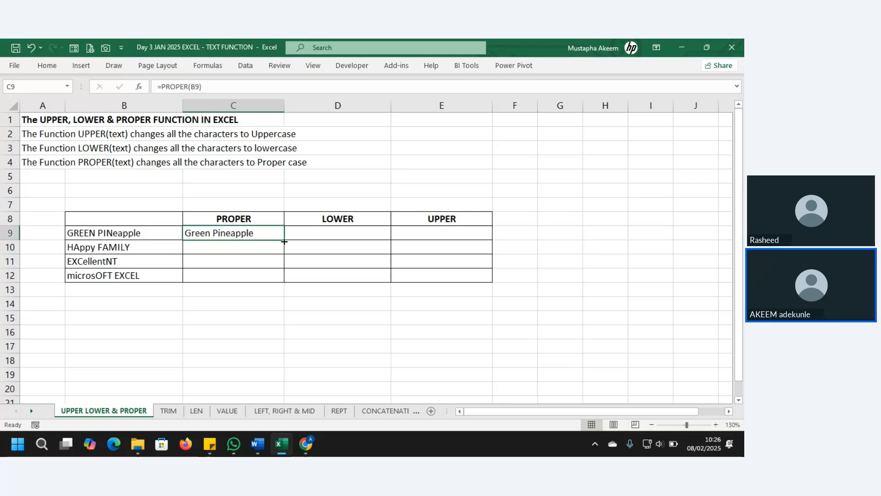
{"action": "left_click_drag", "start_coordinate": [285, 239], "coordinate": [284, 279]}
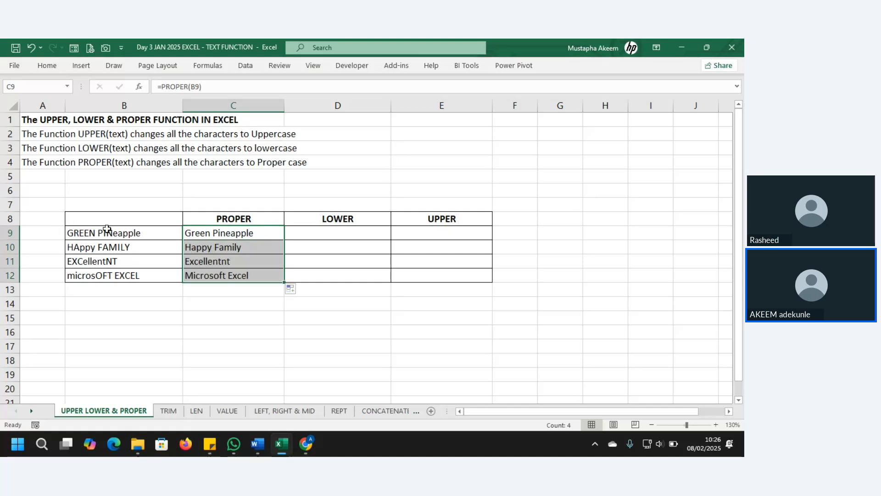
{"action": "left_click_drag", "start_coordinate": [105, 229], "coordinate": [114, 282]}
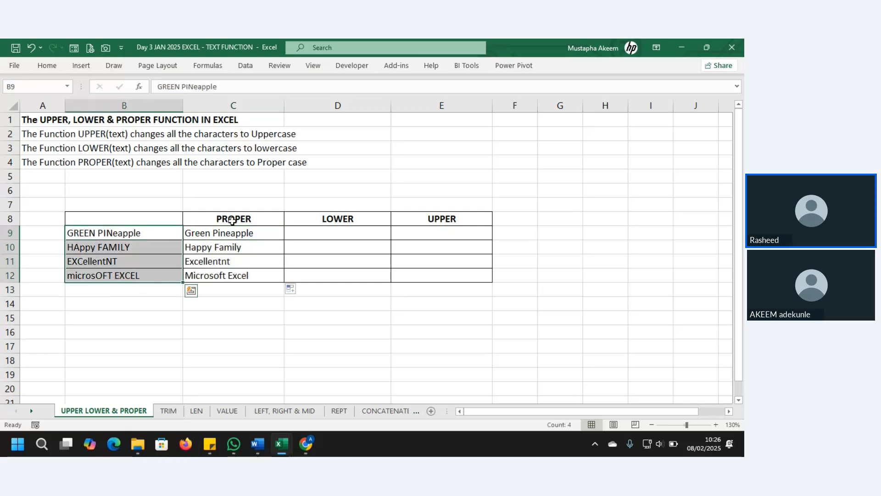
Enter =LOWER(B9) in D9 and copy it down to D12.
{"action": "left_click", "coordinate": [344, 233]}
{"action": "type", "text": "="}
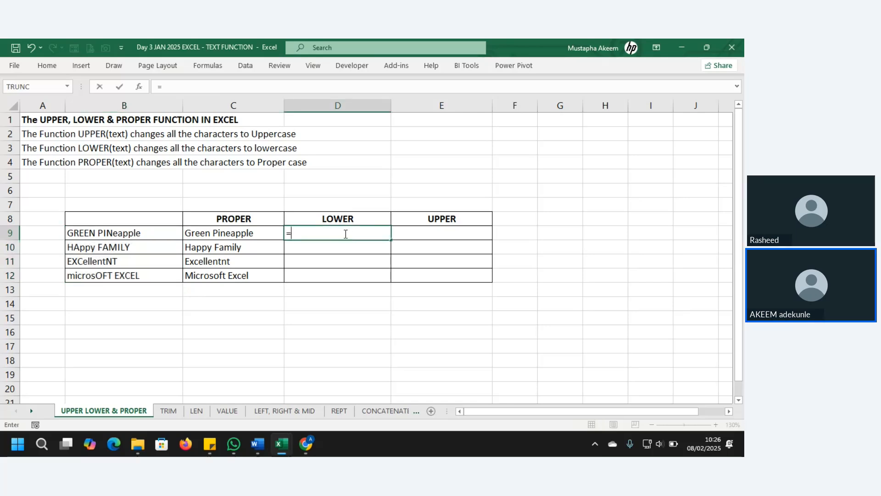
{"action": "type", "text": "LOWER("}
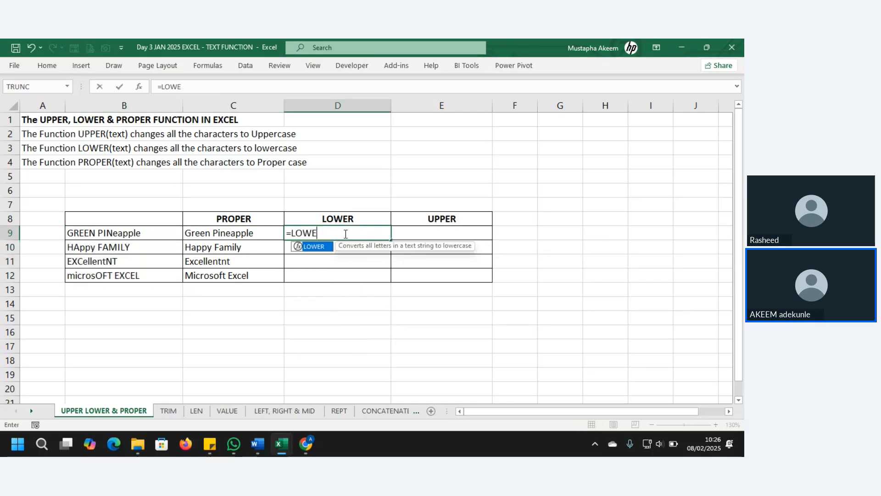
{"action": "left_click", "coordinate": [134, 232]}
{"action": "key", "text": "Return"}
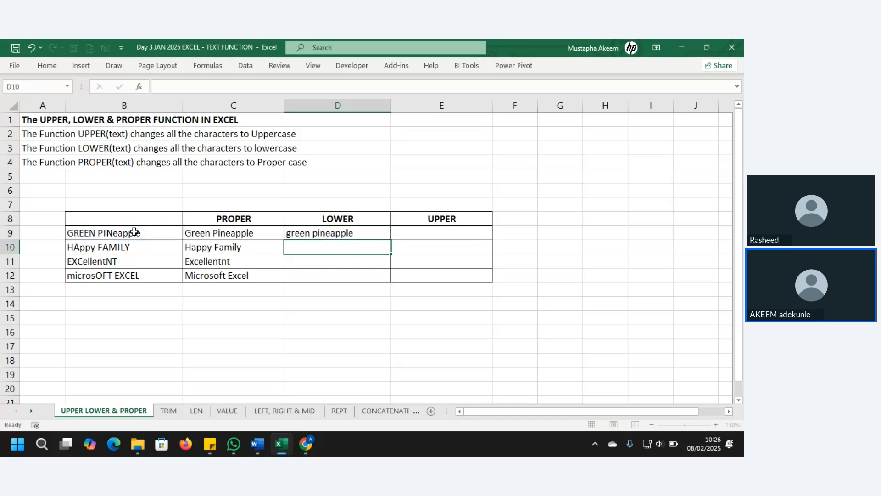
{"action": "left_click", "coordinate": [334, 232]}
{"action": "left_click_drag", "start_coordinate": [395, 242], "coordinate": [394, 278]}
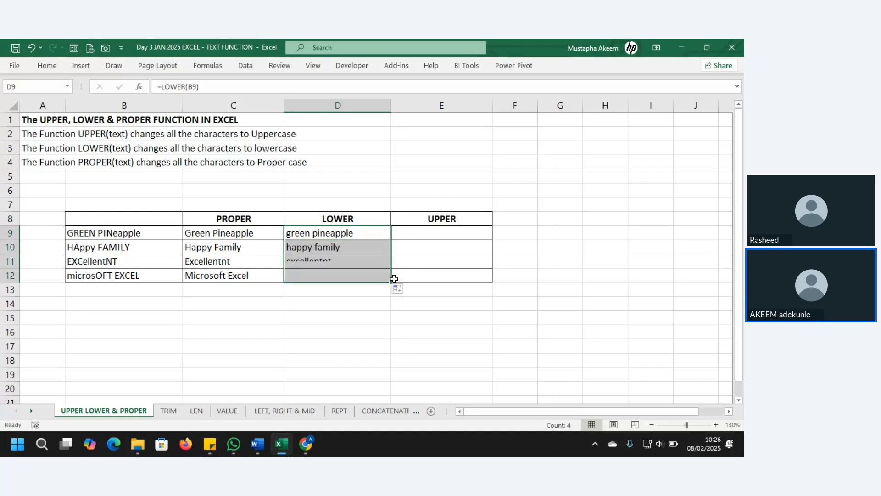
{"action": "left_click", "coordinate": [448, 229]}
Enter =UPPER(B9) in E9 and copy it down to E12.
{"action": "type", "text": "UPPER("}
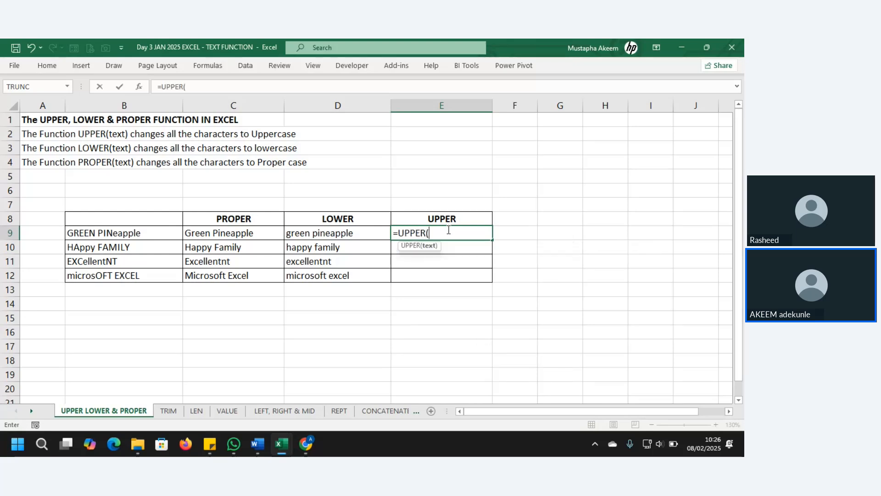
{"action": "left_click", "coordinate": [143, 236]}
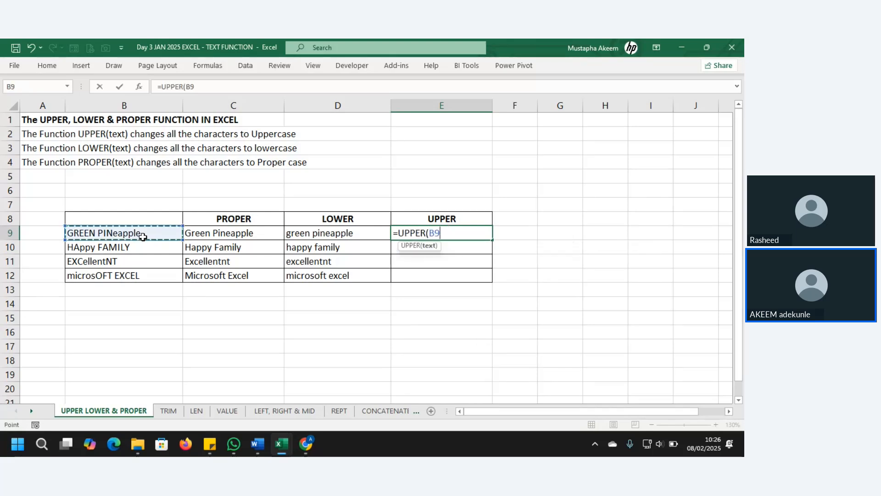
{"action": "type", "text": ")"}
{"action": "key", "text": "Return"}
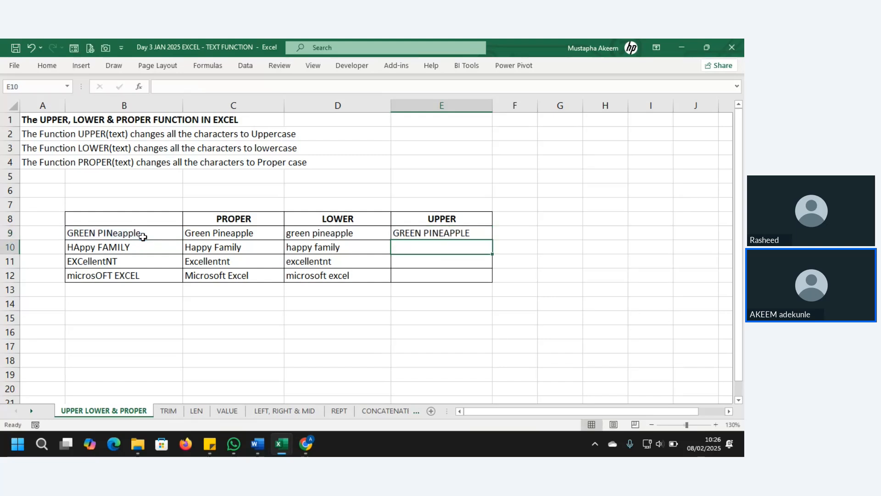
{"action": "left_click", "coordinate": [464, 233]}
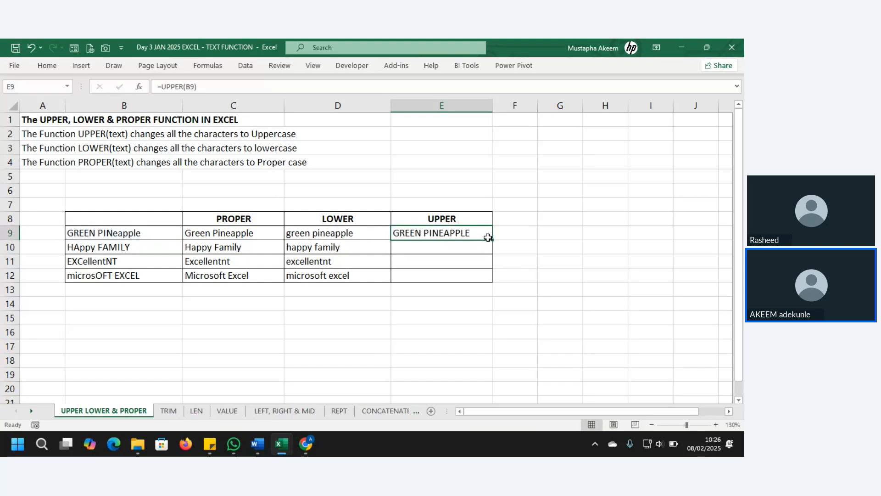
{"action": "left_click_drag", "start_coordinate": [487, 236], "coordinate": [493, 284]}
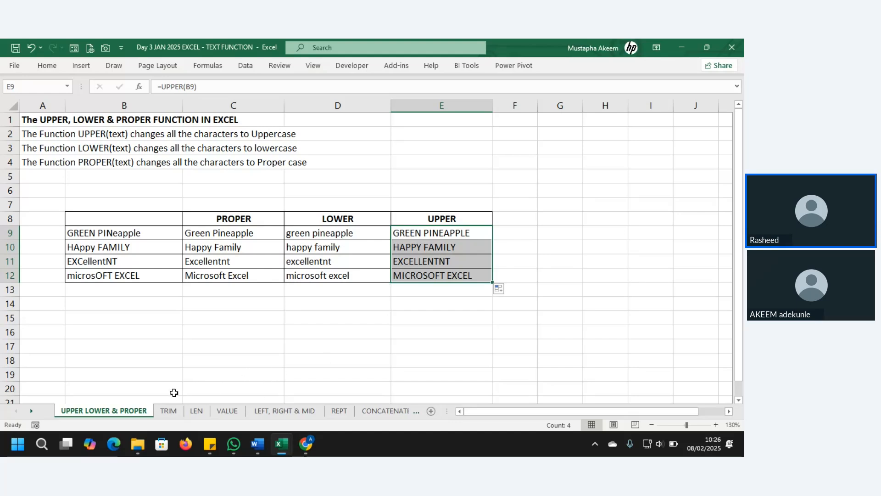
Open the TRIM sheet and review the spaced-out examples in A8:A12 and the A3 explanation.
{"action": "left_click", "coordinate": [168, 411]}
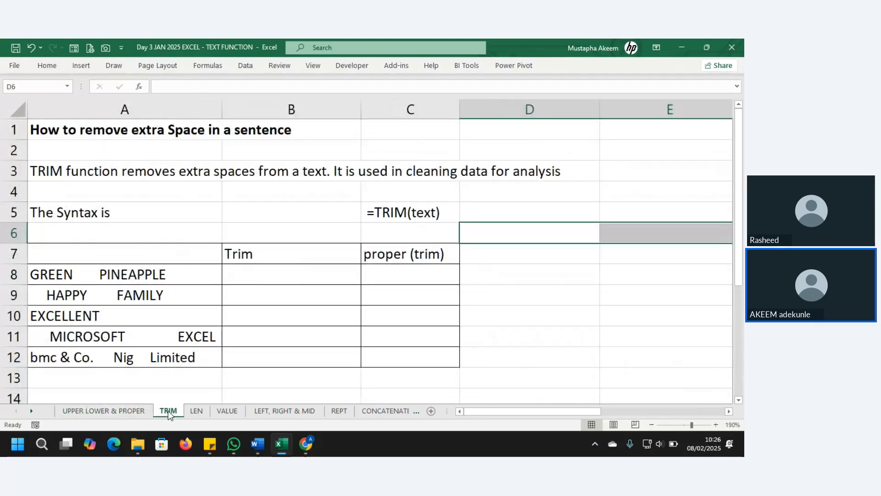
{"action": "left_click_drag", "start_coordinate": [123, 268], "coordinate": [134, 357]}
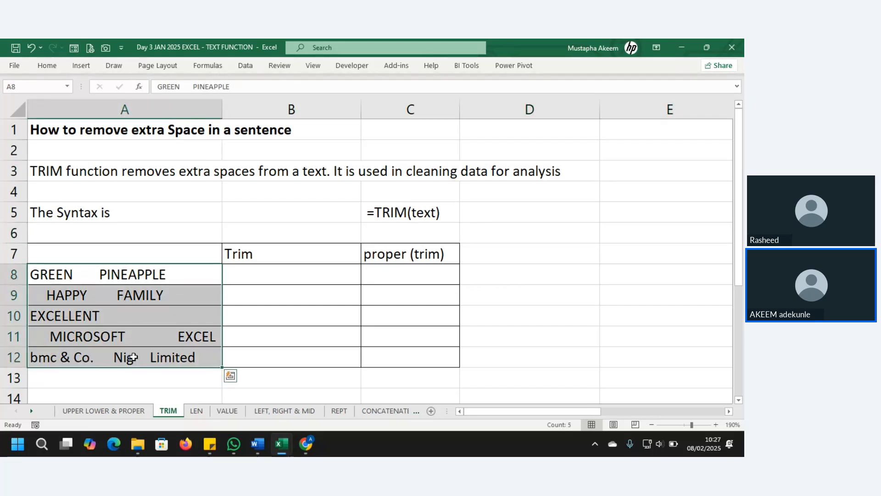
{"action": "left_click", "coordinate": [69, 171]}
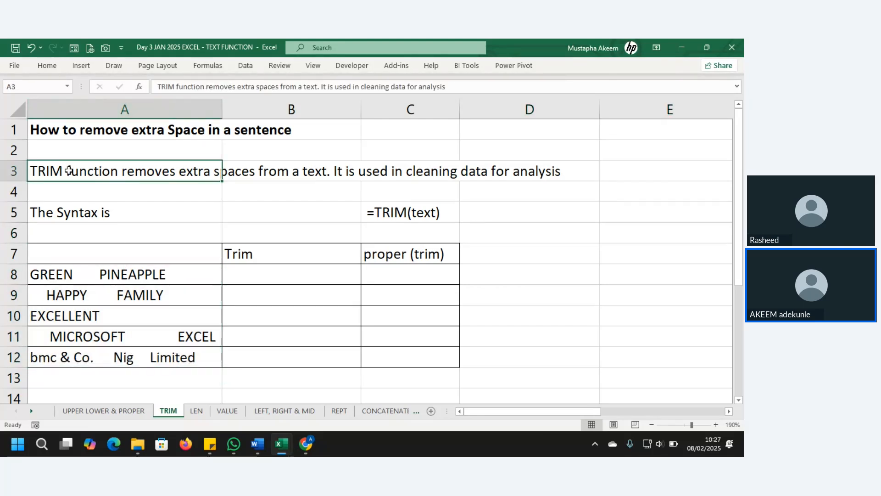
{"action": "left_click", "coordinate": [164, 273]}
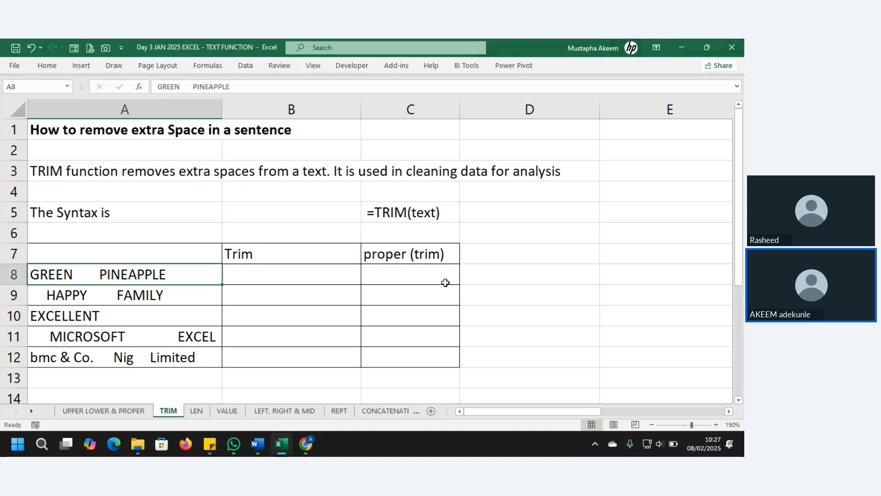
{"action": "left_click", "coordinate": [560, 277]}
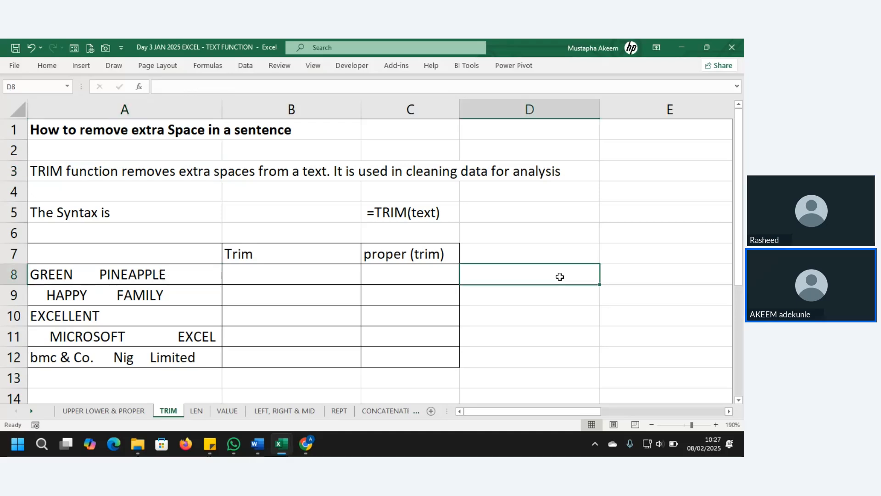
Type the test entry GREAT into D8 and E8.
{"action": "type", "text": "GREAT"}
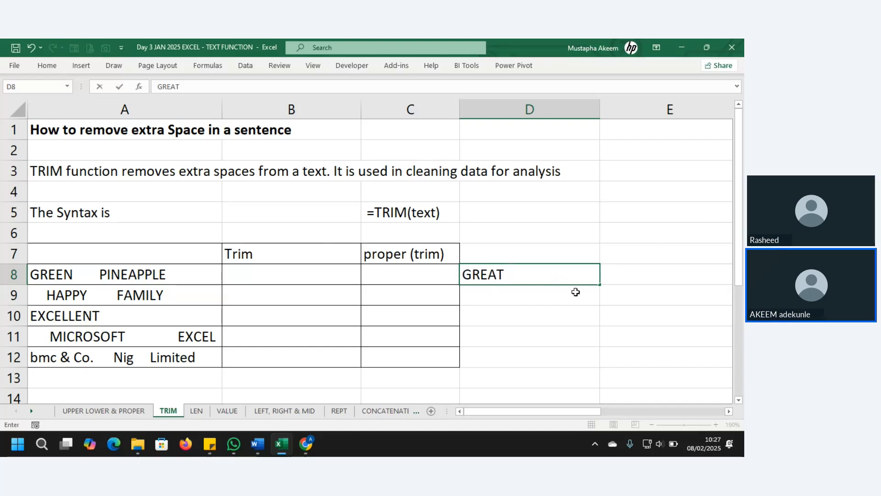
{"action": "left_click", "coordinate": [639, 278]}
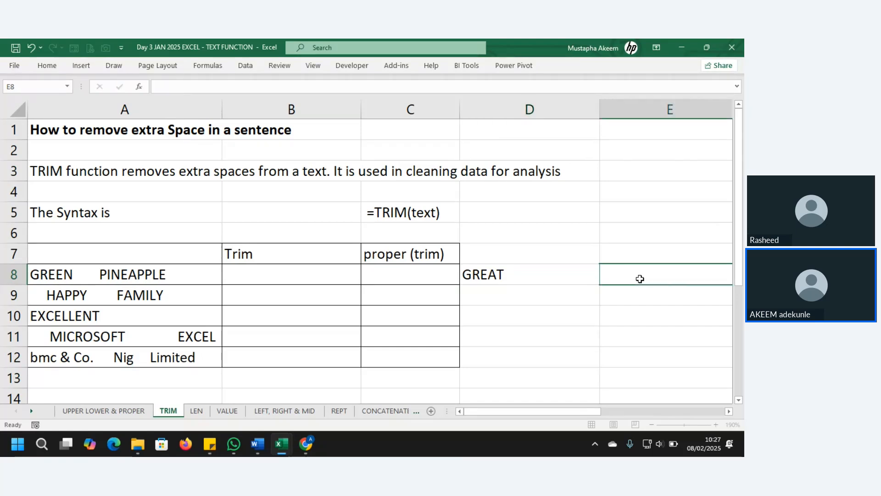
{"action": "type", "text": "G"}
{"action": "key", "text": "BackSpace"}
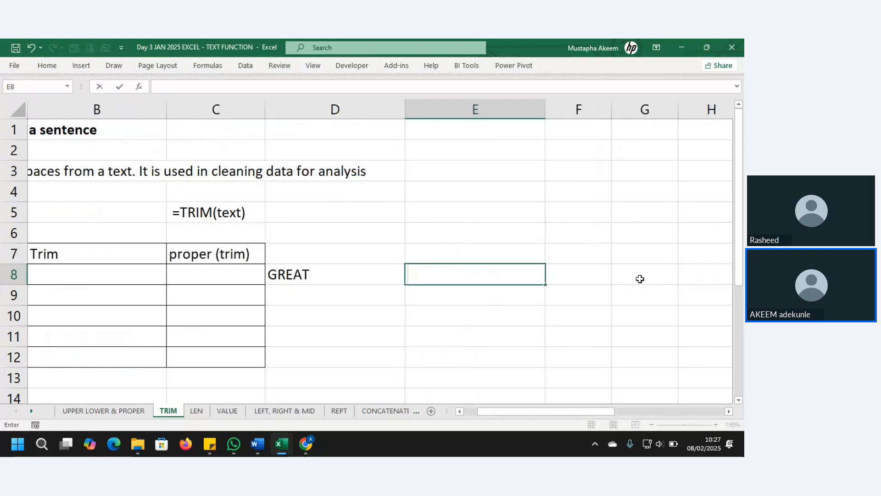
{"action": "type", "text": "GREAT"}
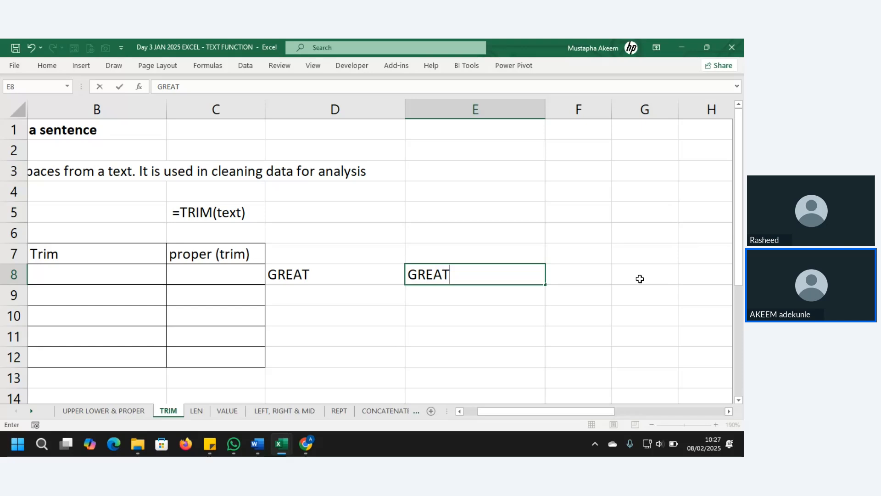
{"action": "key", "text": "Tab"}
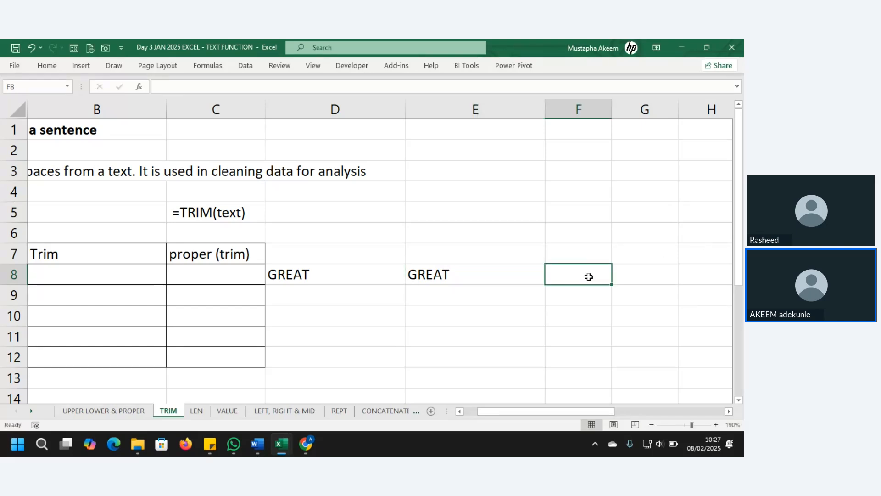
Enter the comparison formula =E8=D8 in F8.
{"action": "type", "text": "="}
{"action": "left_click", "coordinate": [491, 285]}
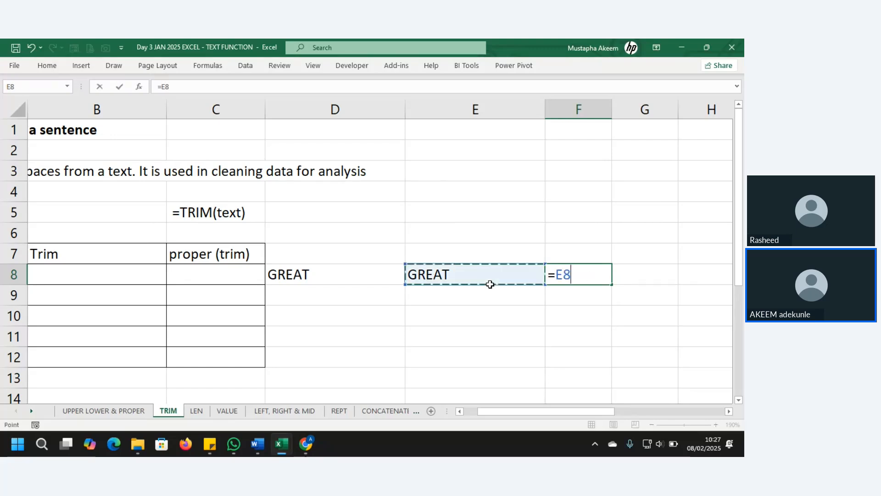
{"action": "type", "text": "="}
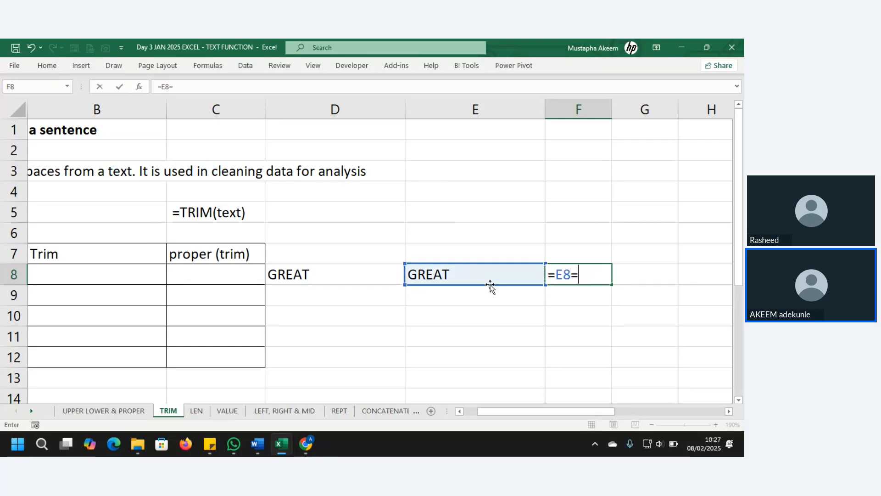
{"action": "left_click", "coordinate": [298, 276]}
{"action": "key", "text": "Return"}
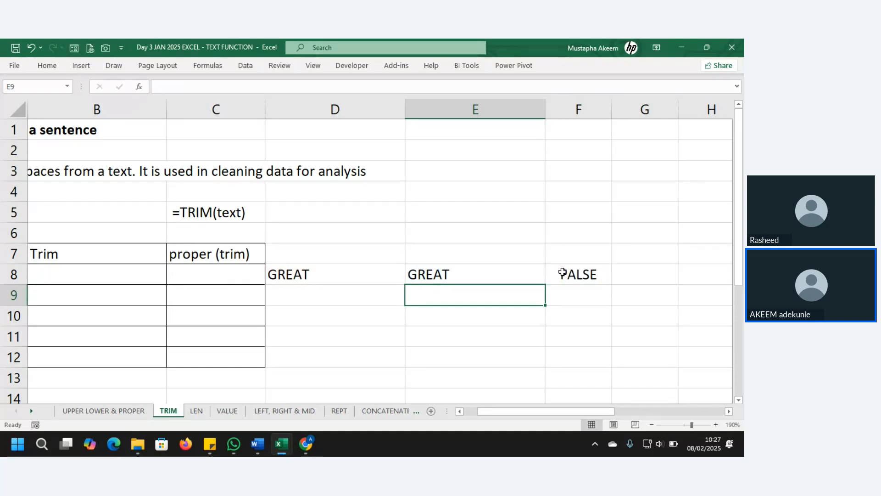
{"action": "left_click", "coordinate": [581, 279]}
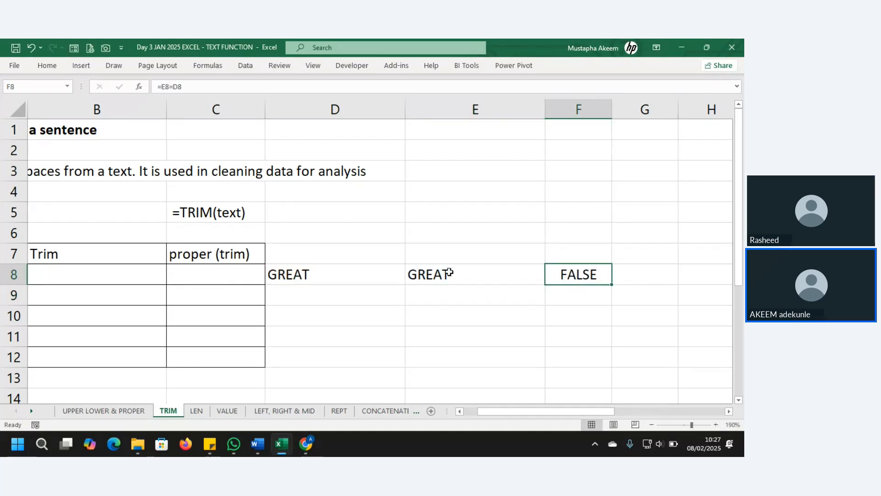
Delete the trailing space after GREAT in D8 so F8 returns TRUE.
{"action": "left_click", "coordinate": [339, 276]}
{"action": "left_click", "coordinate": [451, 276]}
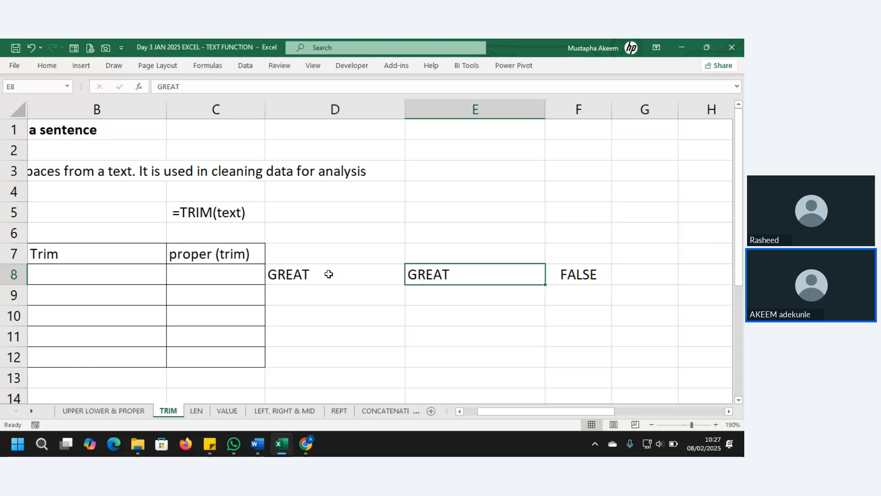
{"action": "left_click", "coordinate": [334, 278]}
{"action": "left_click", "coordinate": [231, 87]}
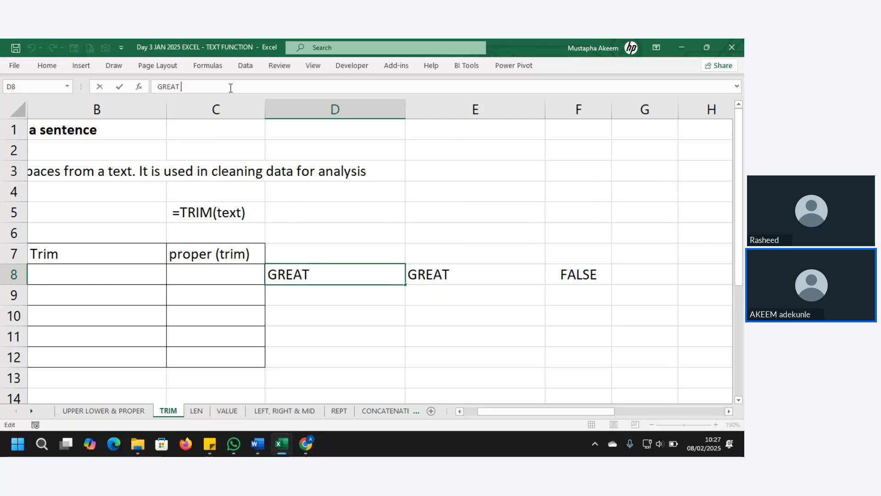
{"action": "key", "text": "BackSpace"}
{"action": "key", "text": "Return"}
{"action": "left_click", "coordinate": [566, 274]}
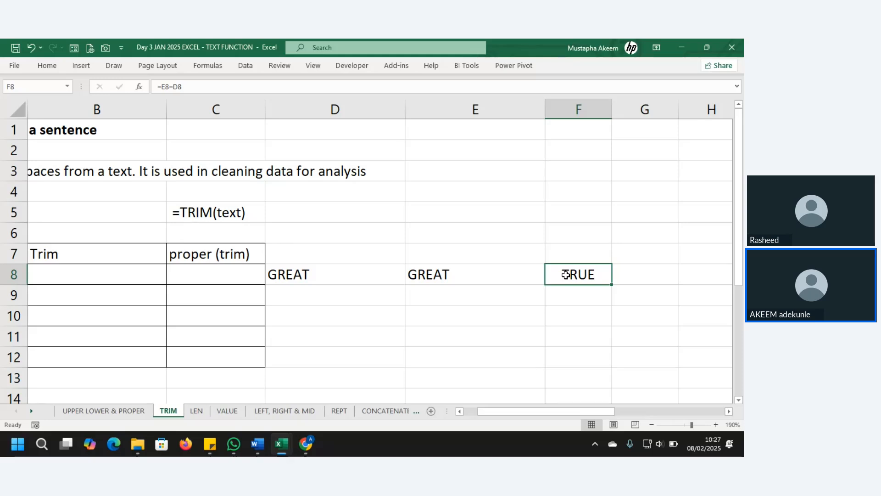
{"action": "left_click", "coordinate": [145, 270]}
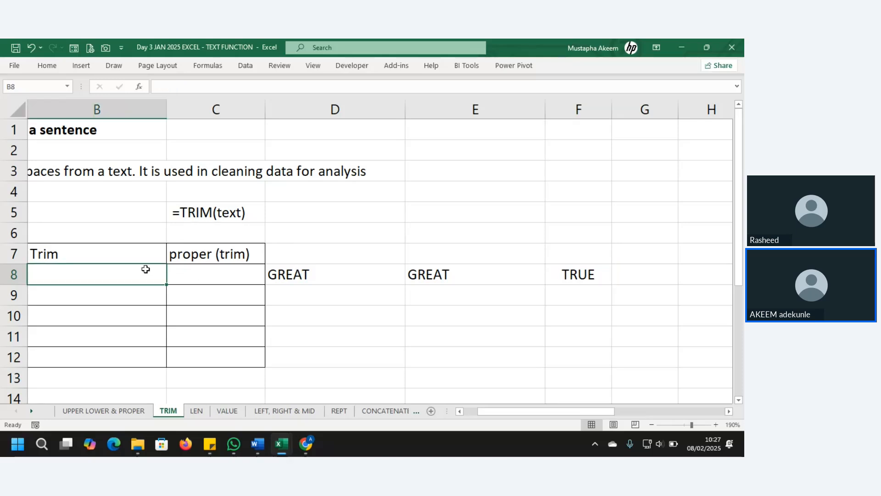
{"action": "key", "text": "Left"}
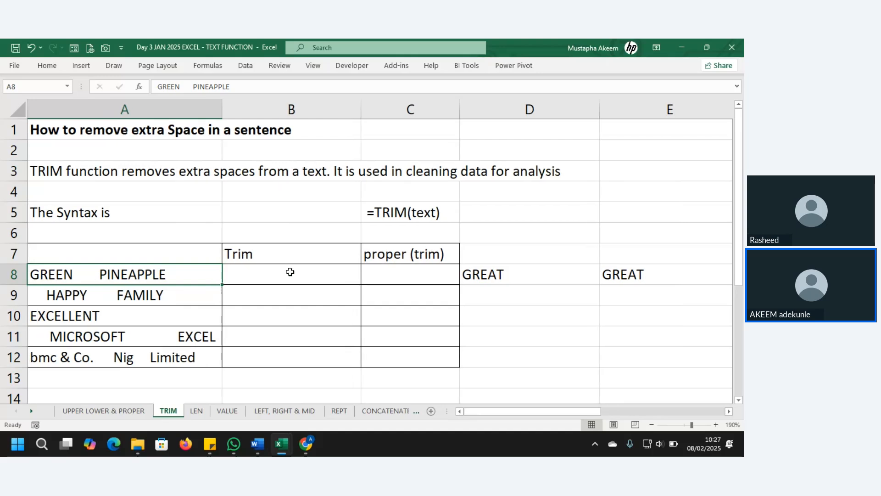
Enter =TRIM(A8) in B8 and copy it down to B12.
{"action": "left_click", "coordinate": [291, 273]}
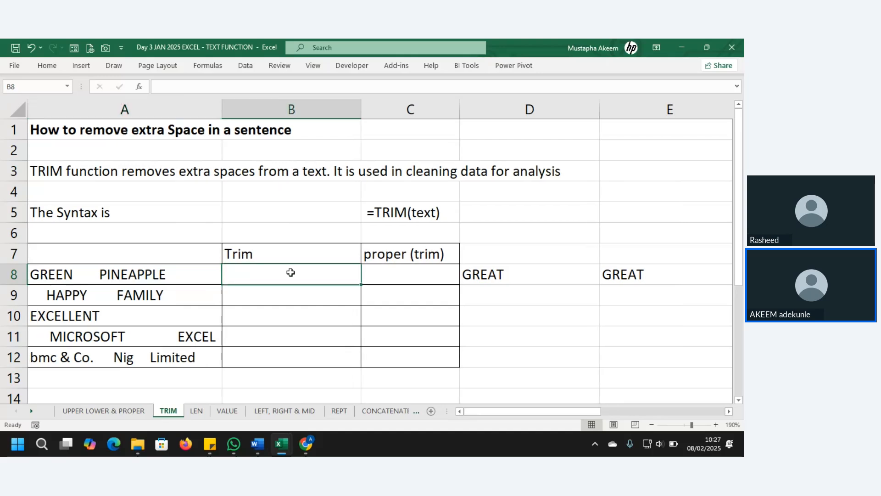
{"action": "left_click", "coordinate": [273, 249]}
{"action": "left_click", "coordinate": [274, 275]}
{"action": "type", "text": "=T"}
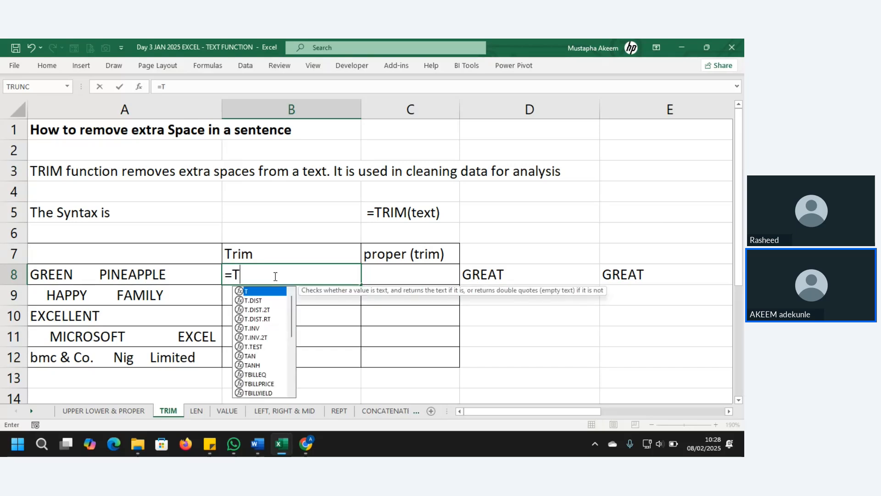
{"action": "type", "text": "RIM("}
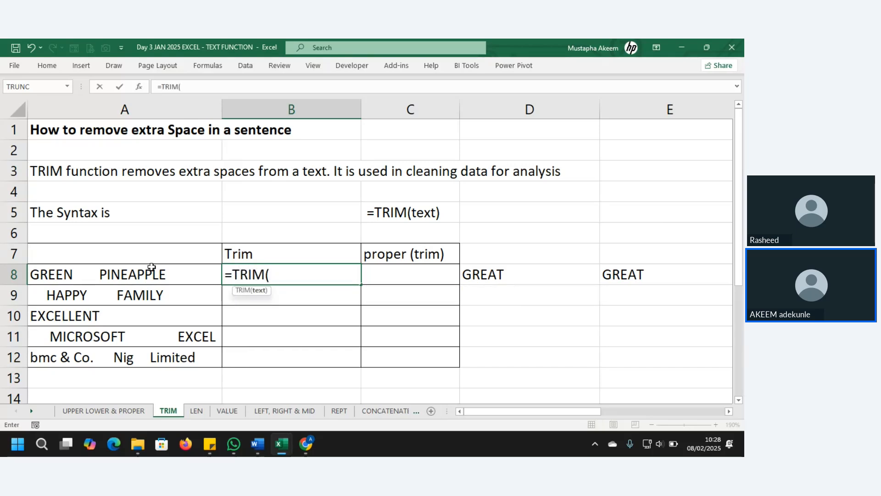
{"action": "left_click", "coordinate": [152, 266]}
{"action": "type", "text": ")"}
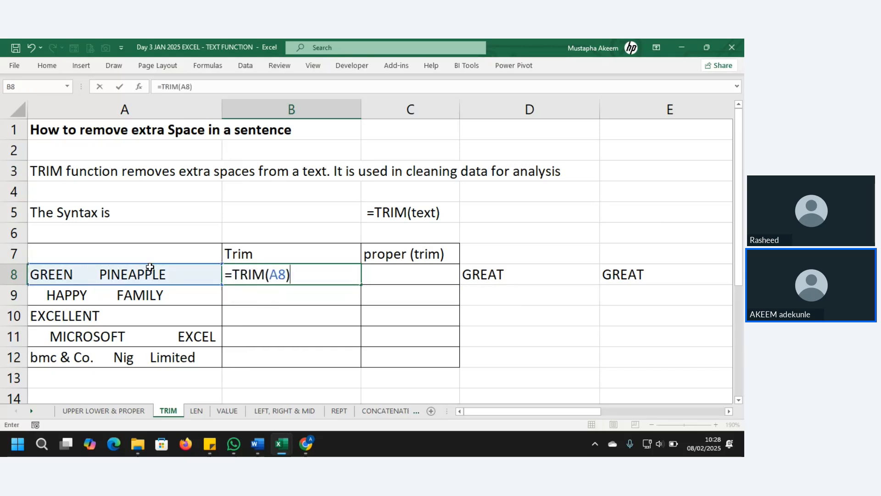
{"action": "key", "text": "Return"}
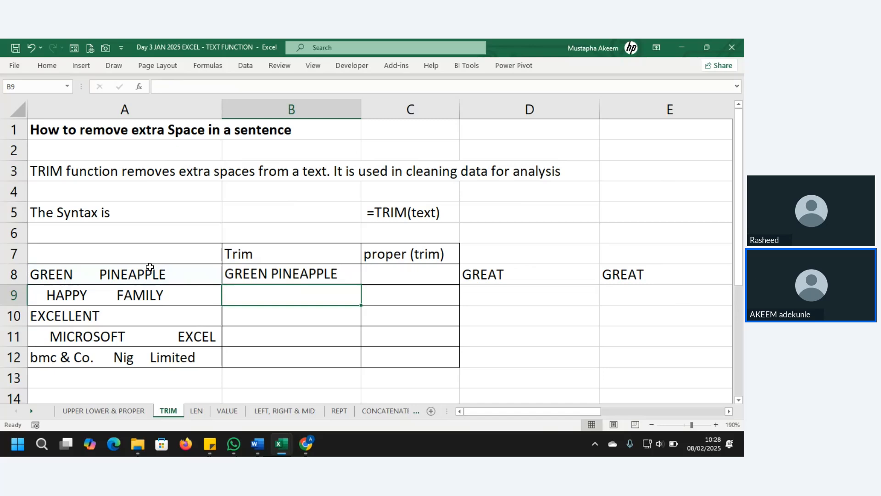
{"action": "left_click", "coordinate": [307, 274]}
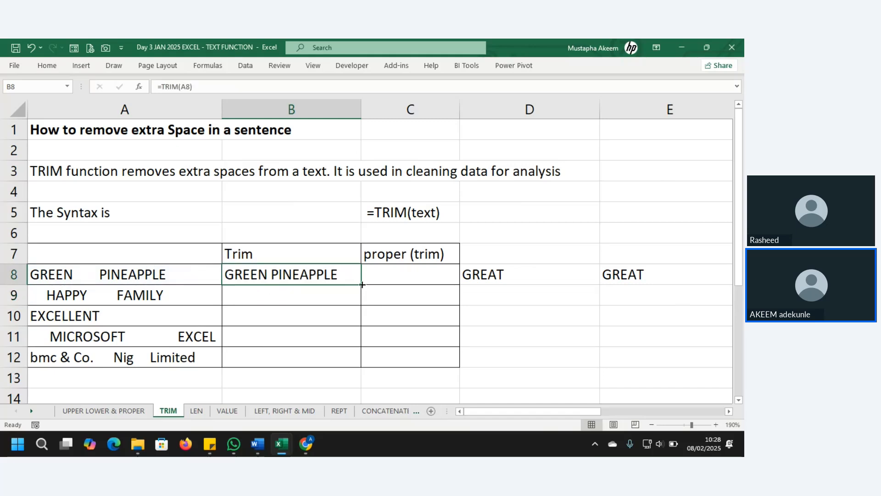
{"action": "left_click_drag", "start_coordinate": [363, 284], "coordinate": [357, 368]}
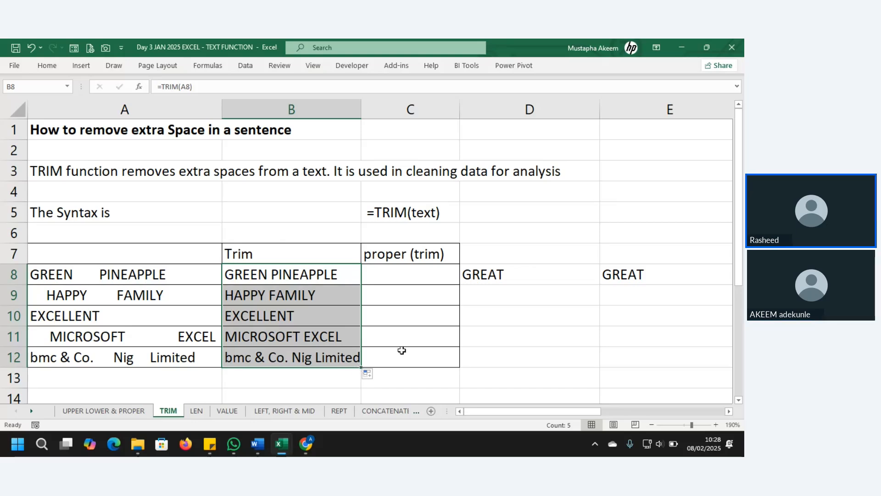
Enter =PROPER(TRIM(A8)) in C8, accepting Excel's closing-bracket correction.
{"action": "left_click", "coordinate": [416, 277]}
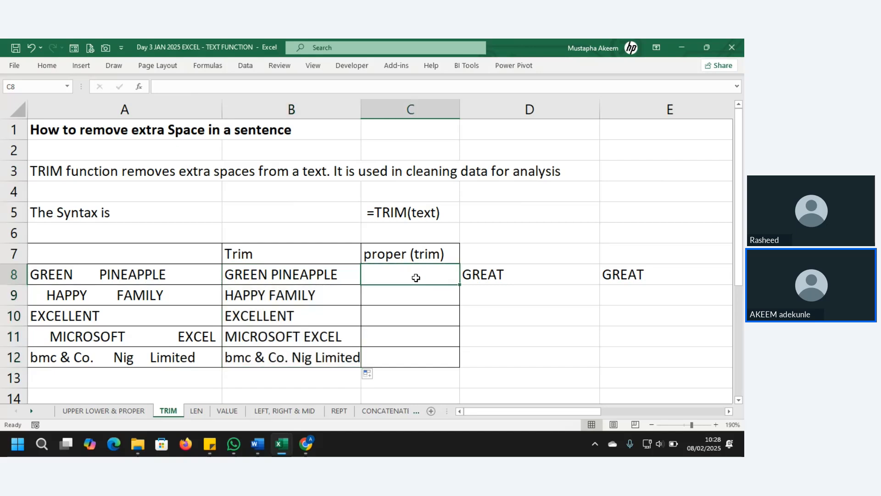
{"action": "left_click", "coordinate": [285, 275]}
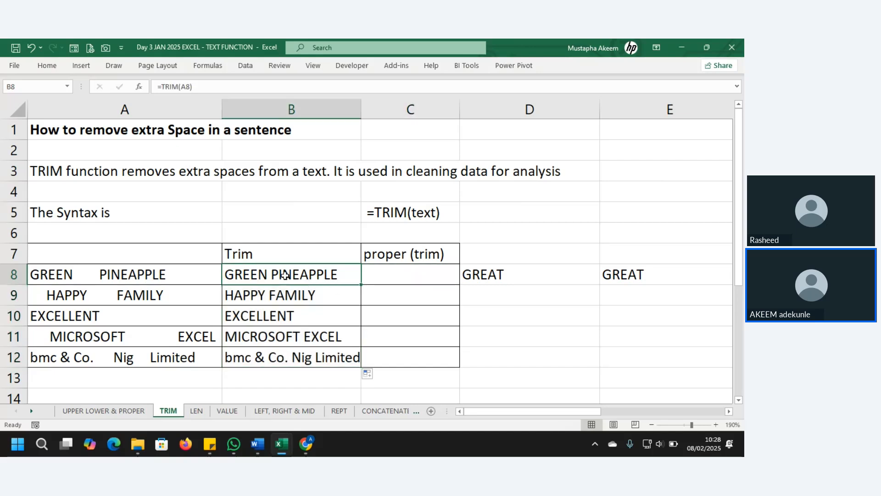
{"action": "left_click", "coordinate": [398, 276]}
{"action": "type", "text": "="}
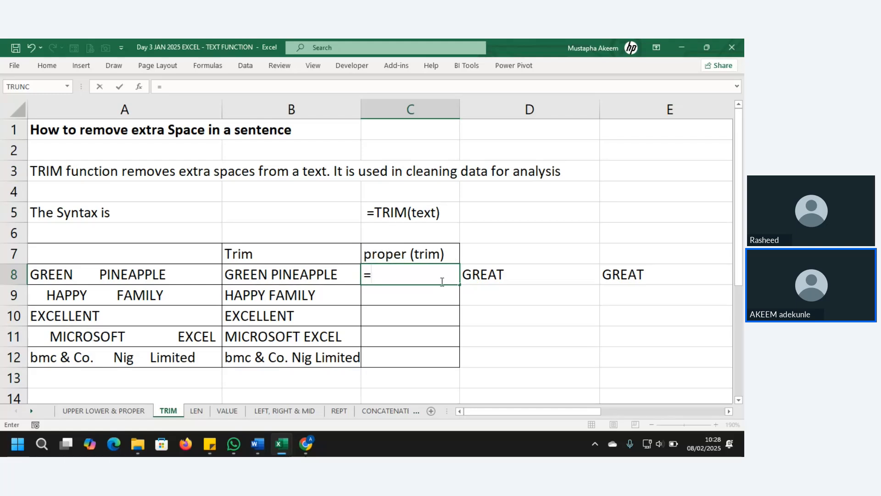
{"action": "type", "text": "PROPE"}
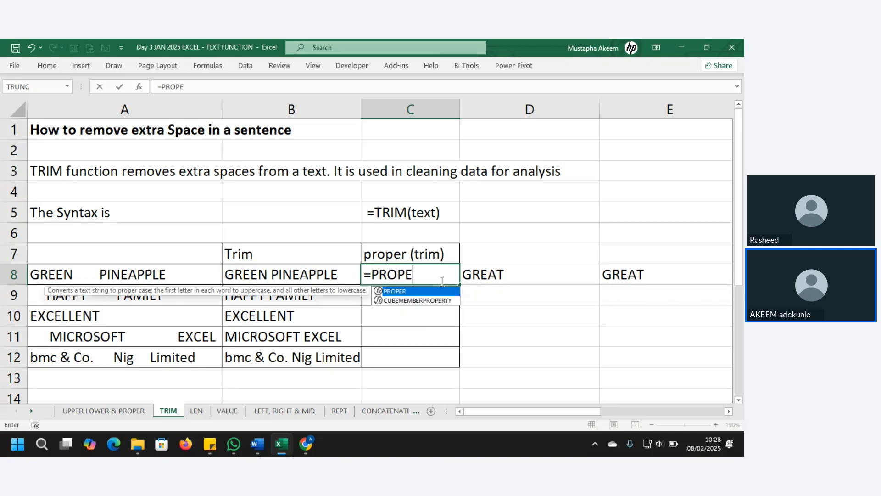
{"action": "key", "text": "Tab"}
{"action": "type", "text": "T"}
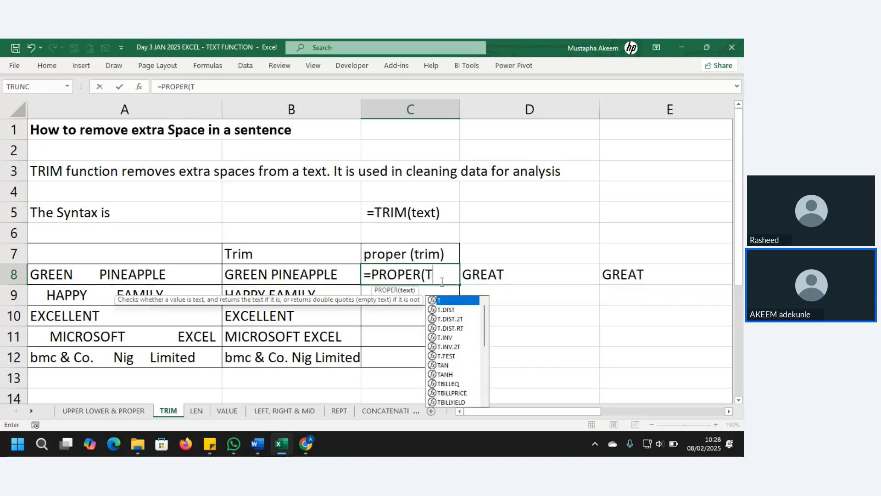
{"action": "type", "text": "RIM"}
{"action": "key", "text": "Tab"}
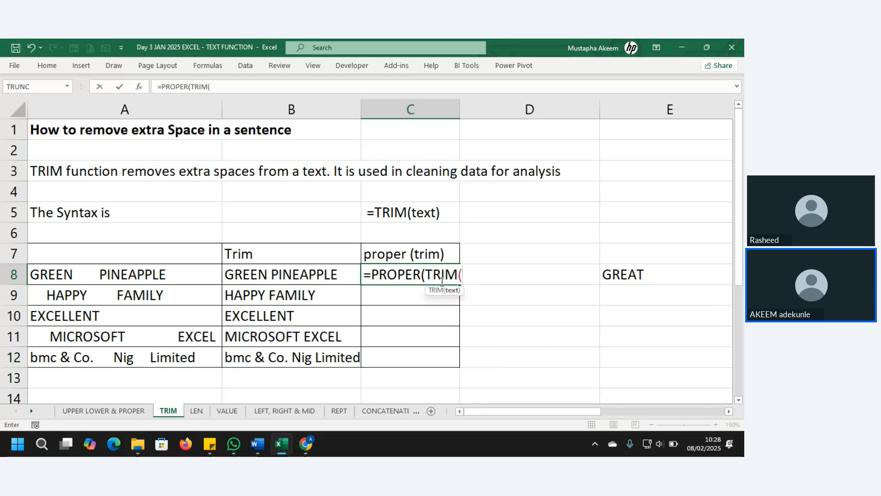
{"action": "left_click", "coordinate": [200, 279]}
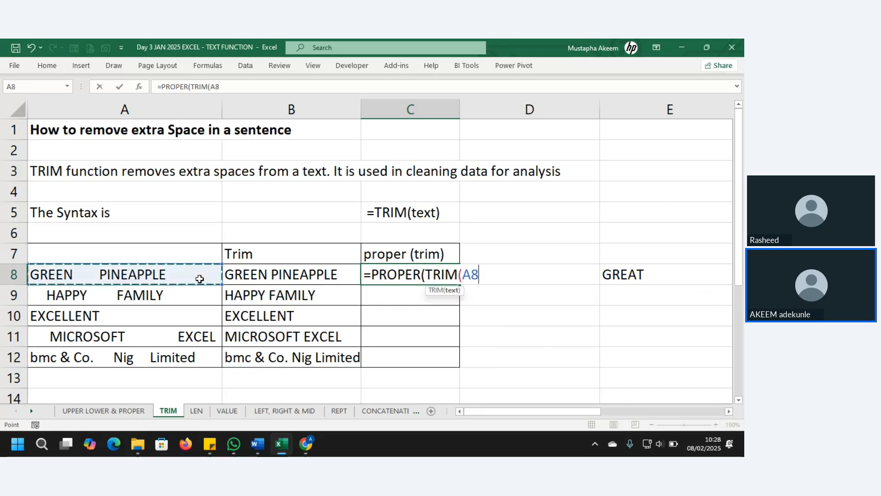
{"action": "key", "text": "Return"}
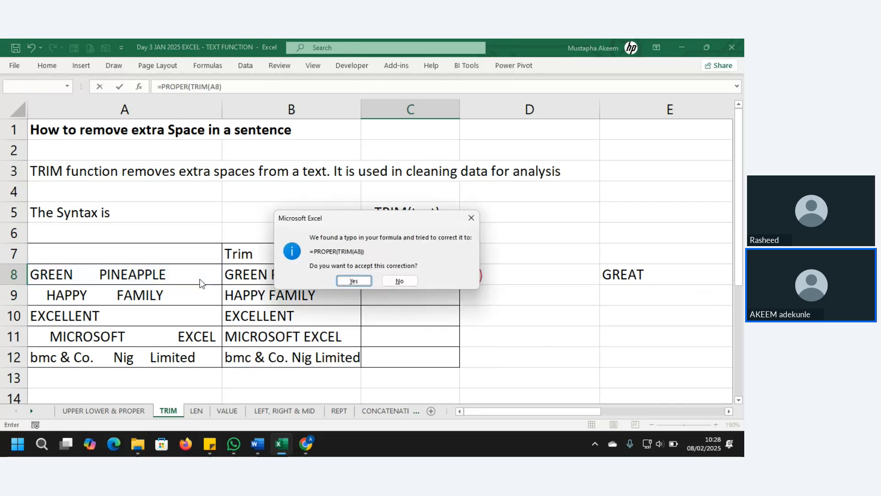
{"action": "left_click", "coordinate": [363, 280]}
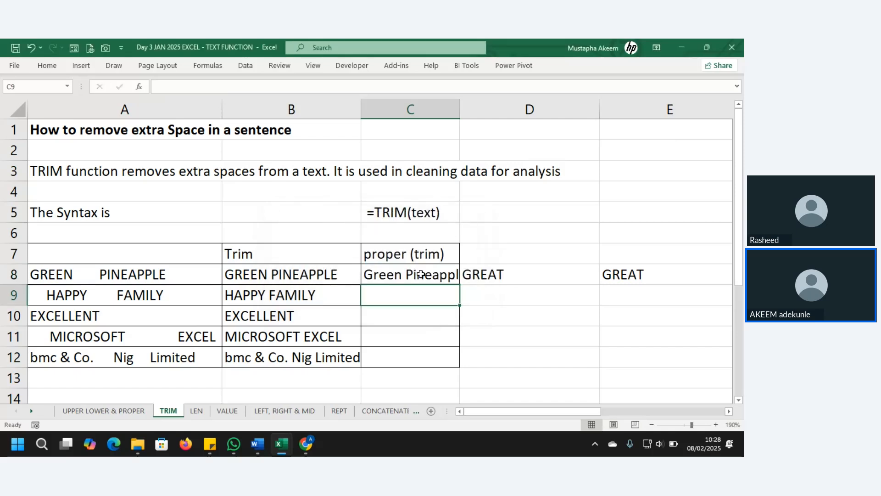
Widen column C and fill the proper-case formula down to C12.
{"action": "left_click_drag", "start_coordinate": [461, 107], "coordinate": [482, 108]}
{"action": "left_click", "coordinate": [457, 275]}
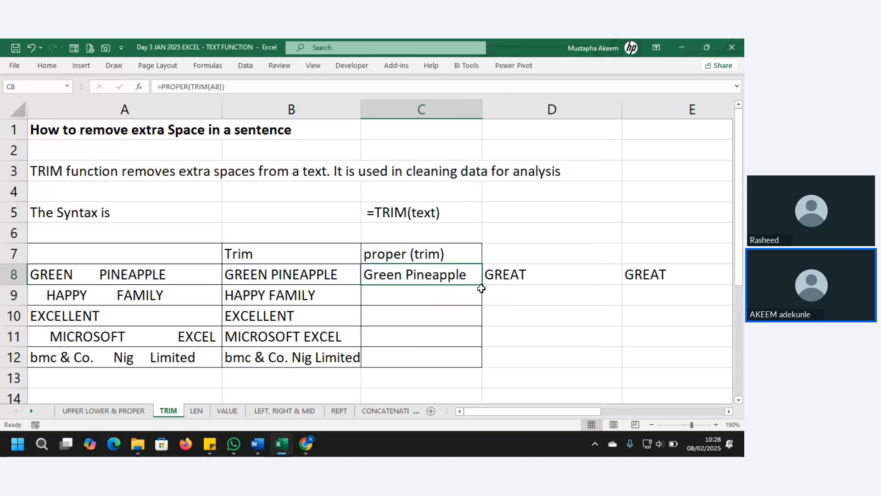
{"action": "double_click", "coordinate": [483, 285]}
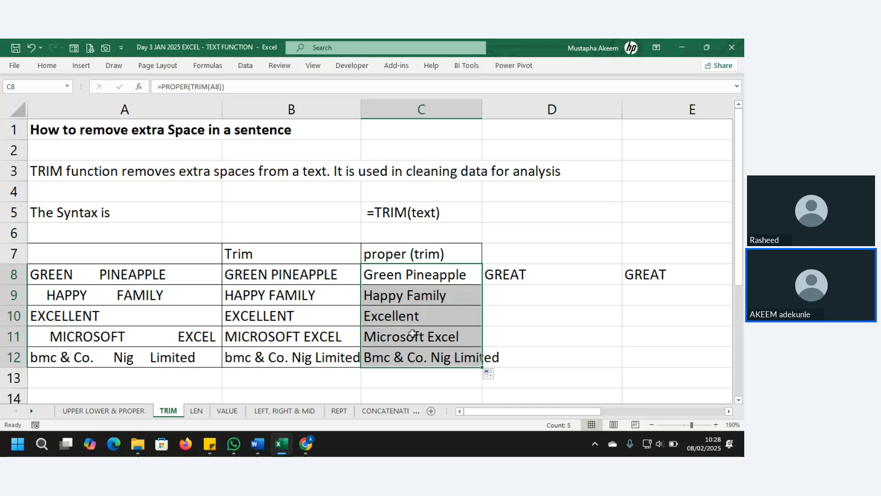
Clear the GREAT test values and the TRUE comparison result from D8, E8 and F8.
{"action": "left_click", "coordinate": [505, 265]}
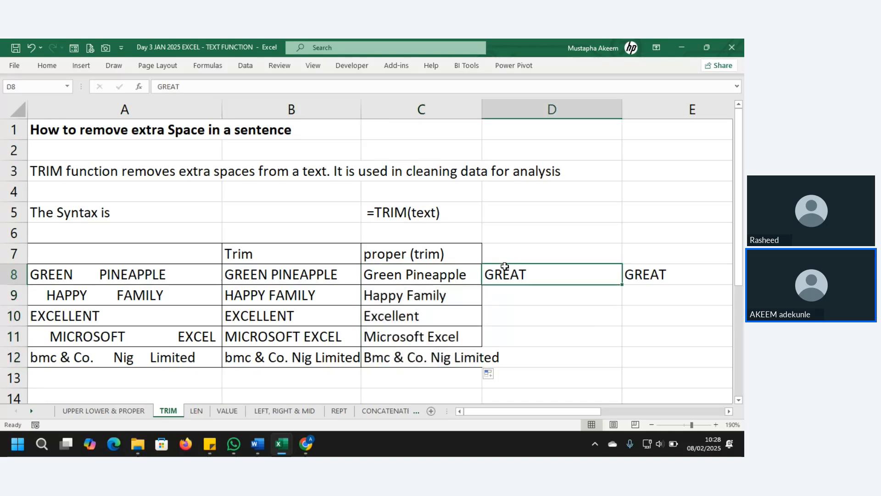
{"action": "key", "text": "Delete"}
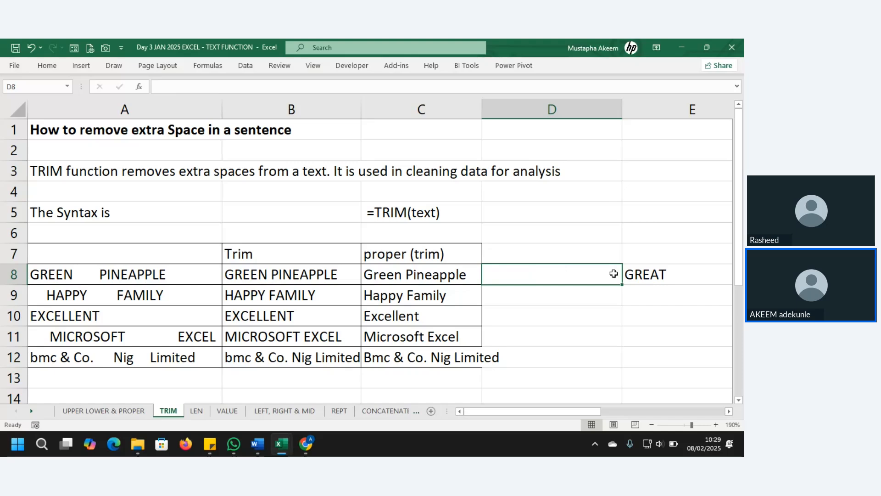
{"action": "left_click", "coordinate": [637, 274]}
{"action": "key", "text": "Delete"}
{"action": "scroll", "coordinate": [640, 275], "scroll_direction": "right", "scroll_amount": 3}
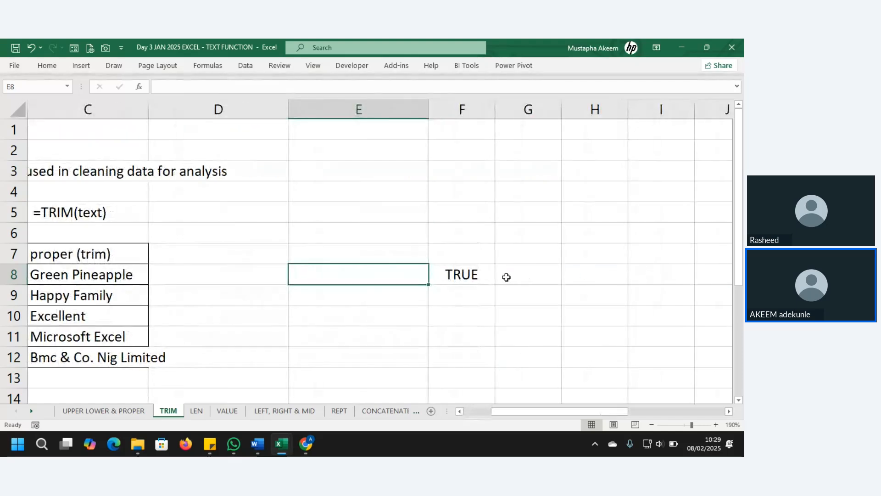
{"action": "left_click", "coordinate": [456, 275]}
{"action": "key", "text": "Delete"}
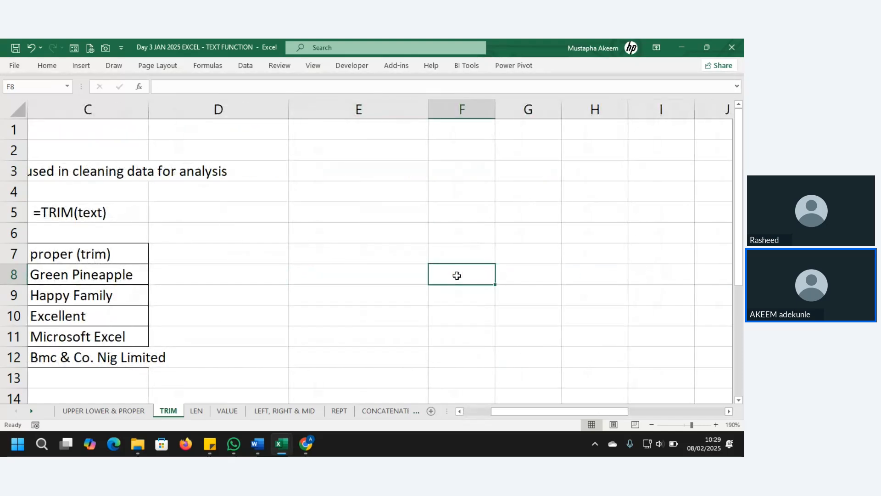
Review the trim formula in B8 and the proper-case formula in C8, then go to the LEN sheet.
{"action": "key", "text": "Left"}
{"action": "key", "text": "Left"}
{"action": "key", "text": "Left"}
{"action": "key", "text": "Left"}
{"action": "key", "text": "Left"}
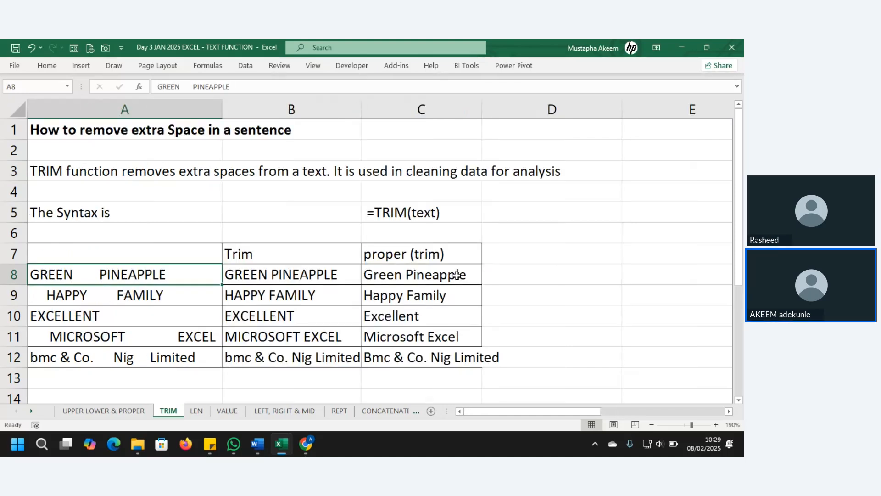
{"action": "left_click", "coordinate": [326, 278]}
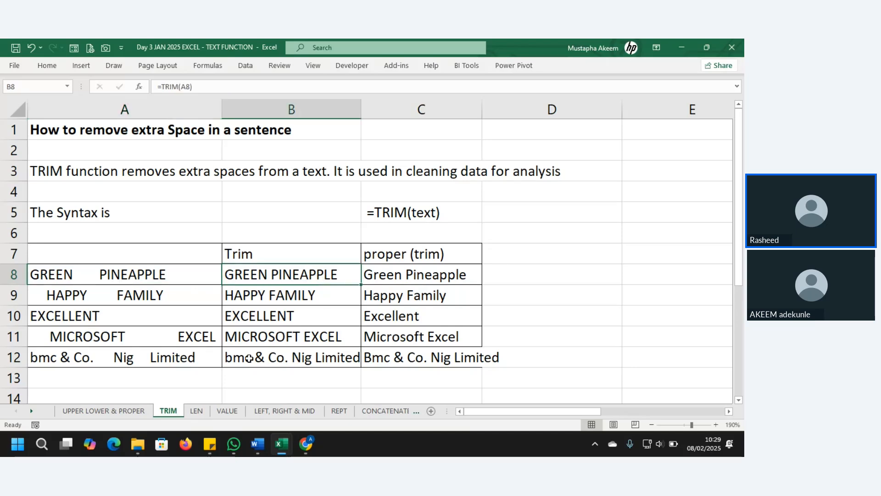
{"action": "left_click", "coordinate": [415, 249]}
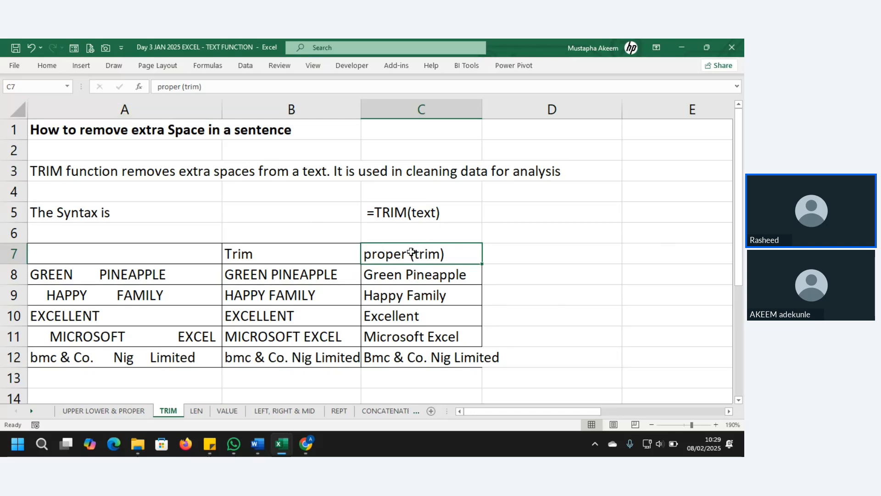
{"action": "left_click", "coordinate": [402, 275]}
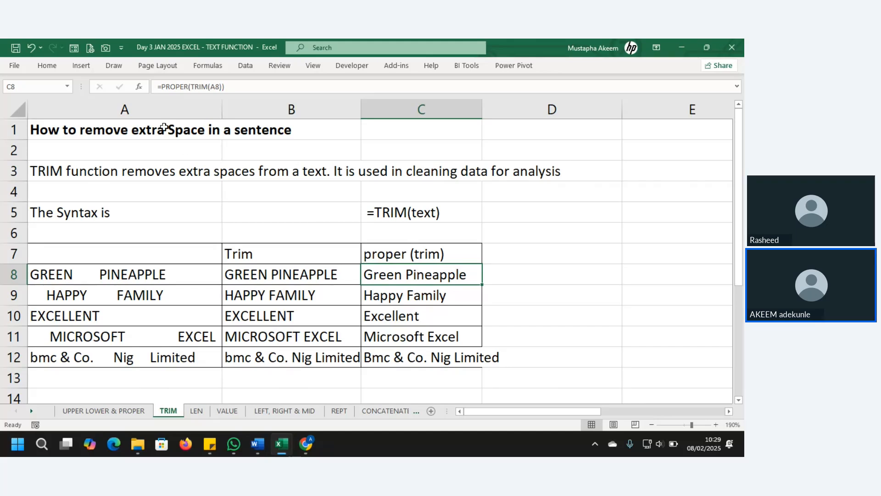
{"action": "left_click", "coordinate": [154, 84]}
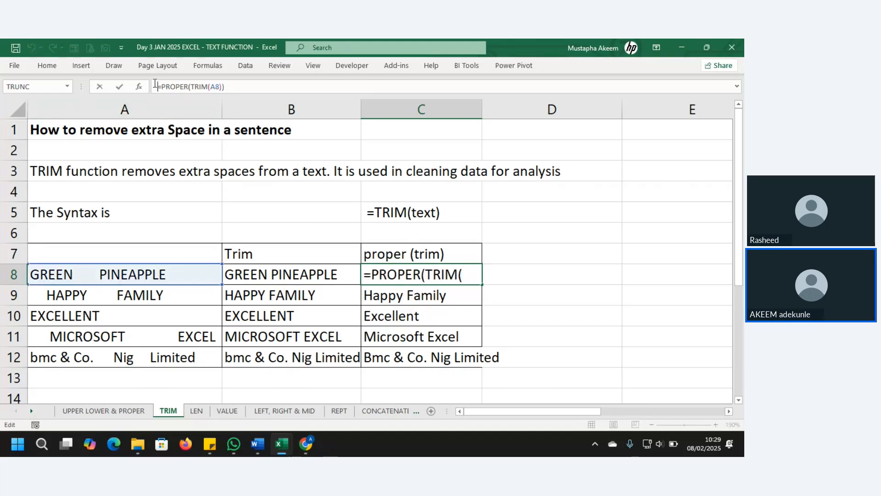
{"action": "key", "text": "Return"}
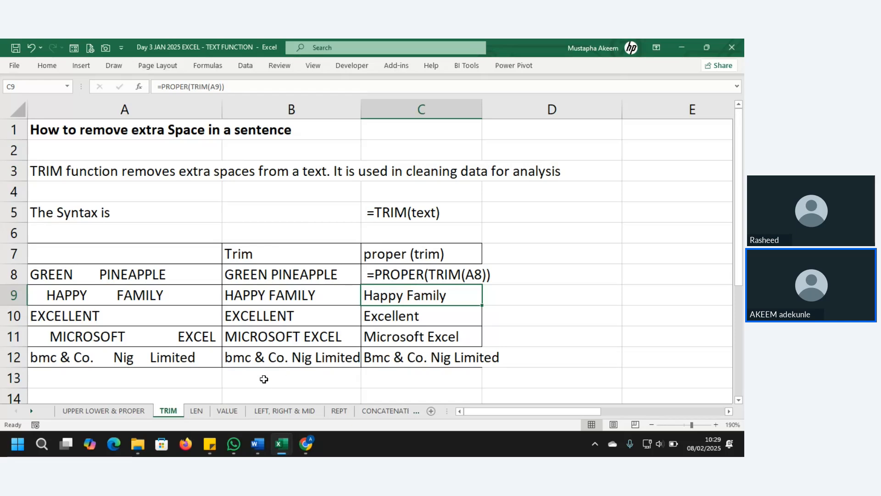
{"action": "left_click", "coordinate": [201, 414]}
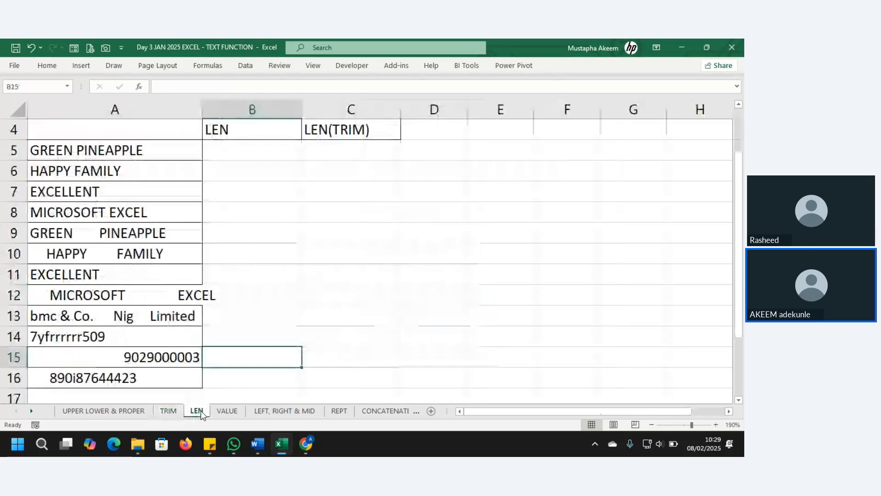
Enter =LEN(A5) in B5, fill it down to B16, then return to the TRIM sheet.
{"action": "left_click", "coordinate": [279, 151]}
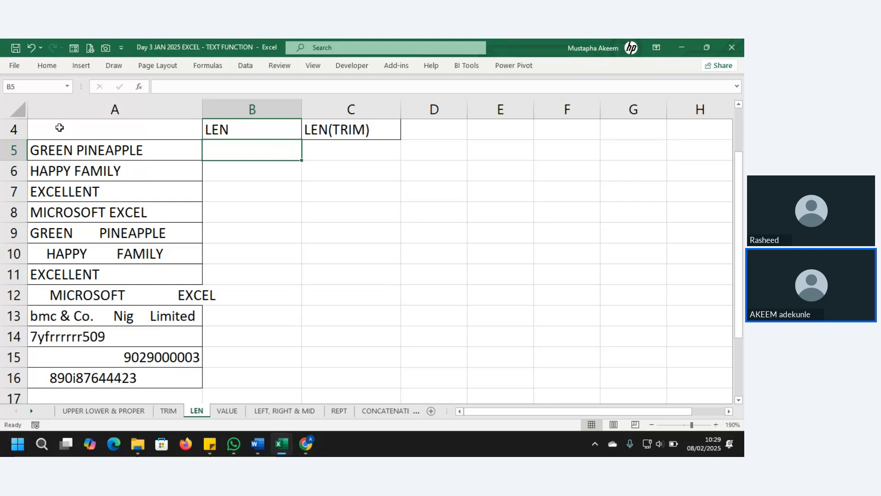
{"action": "left_click", "coordinate": [79, 146]}
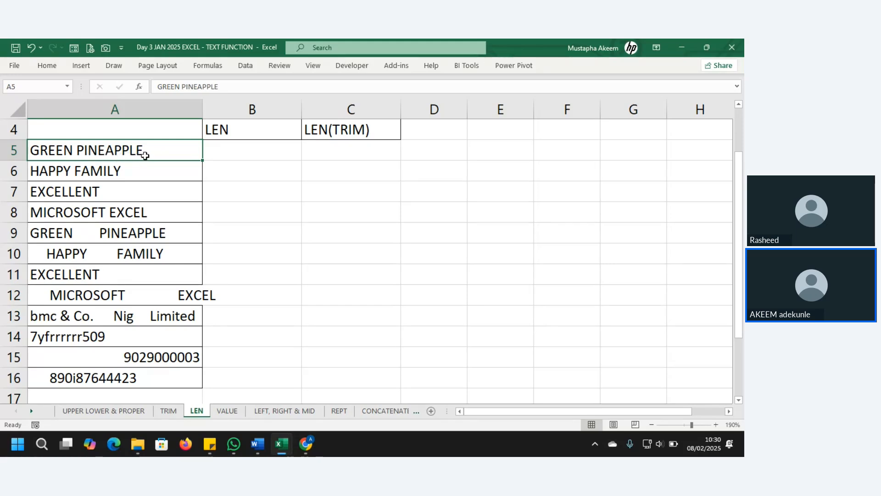
{"action": "left_click", "coordinate": [245, 152]}
{"action": "type", "text": "="}
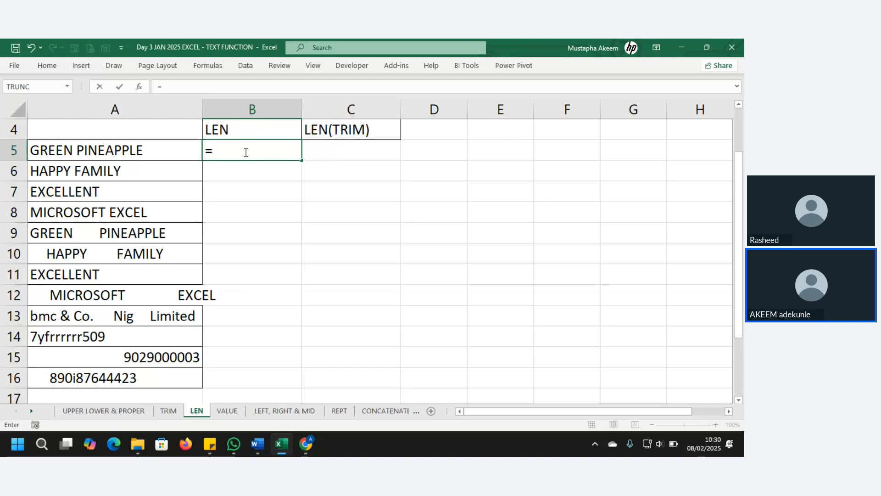
{"action": "type", "text": "LEN("}
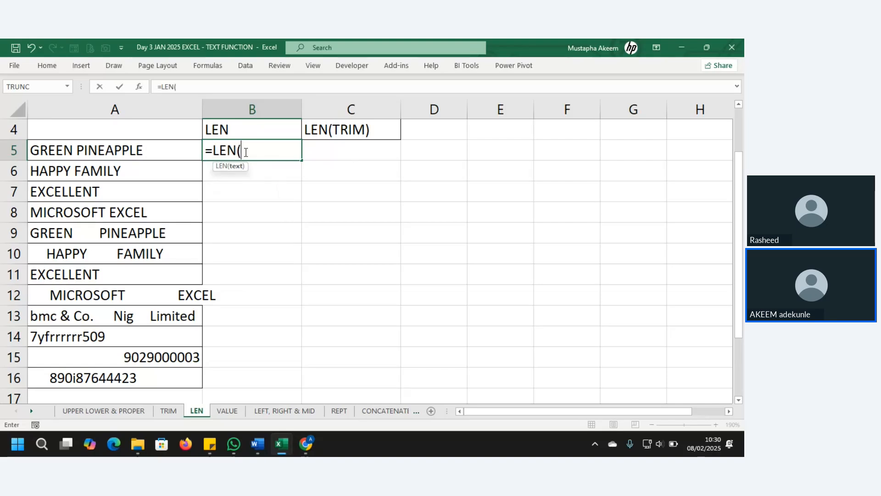
{"action": "left_click", "coordinate": [153, 149]}
{"action": "type", "text": ")"}
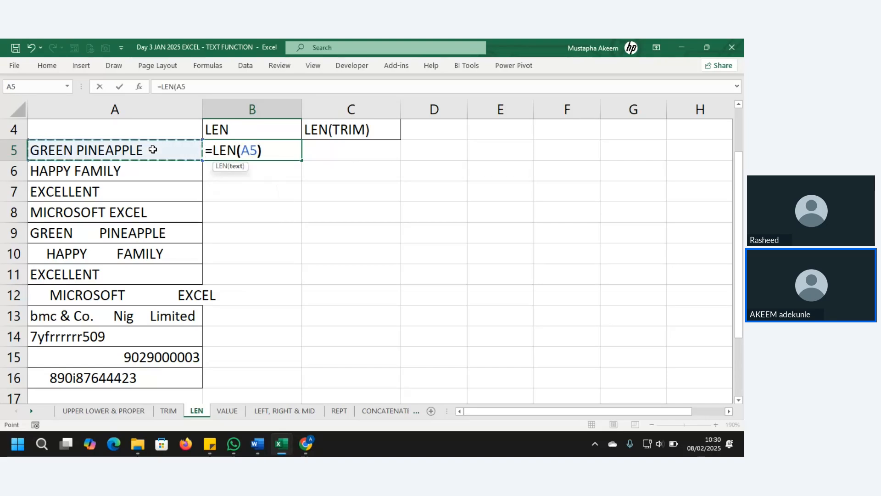
{"action": "key", "text": "Return"}
{"action": "left_click", "coordinate": [288, 149]}
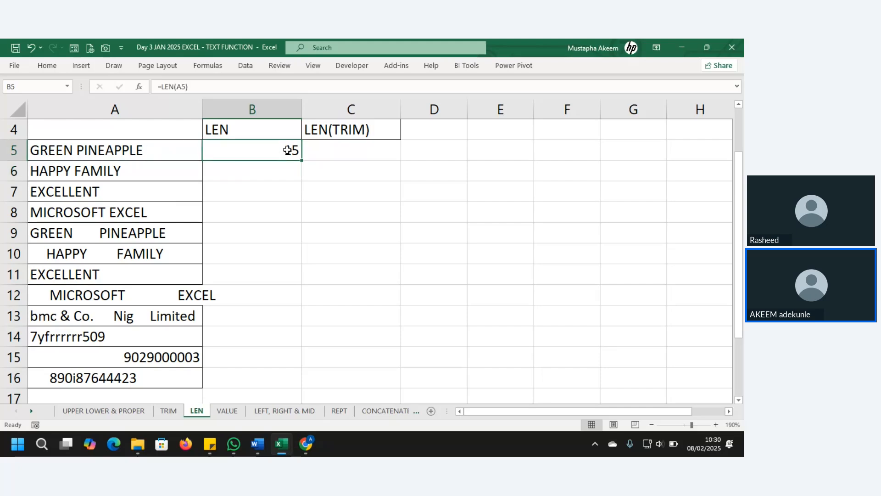
{"action": "double_click", "coordinate": [301, 161]}
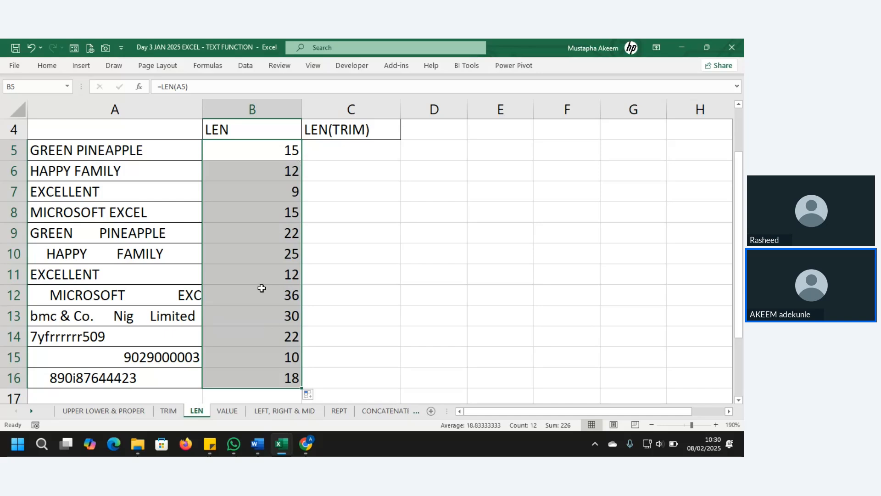
{"action": "left_click", "coordinate": [170, 410]}
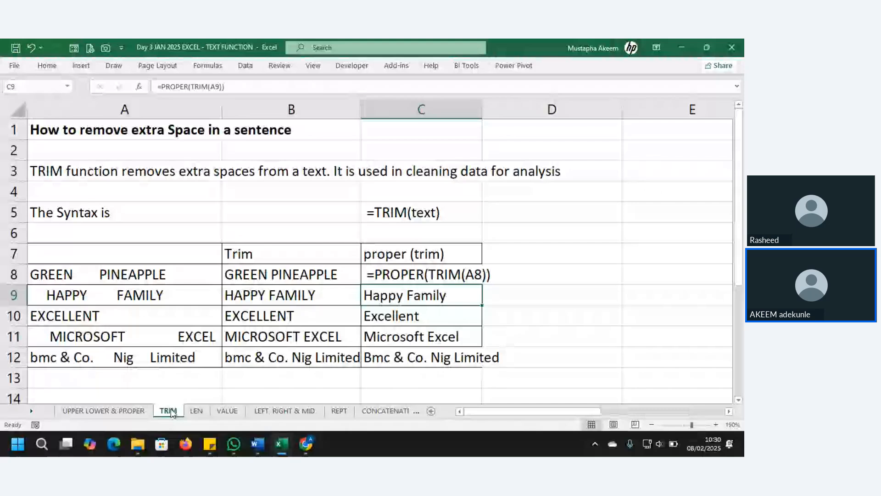
Back on the LEN sheet, enter =LEN(TRIM(A5)) in C5.
{"action": "left_click", "coordinate": [575, 271]}
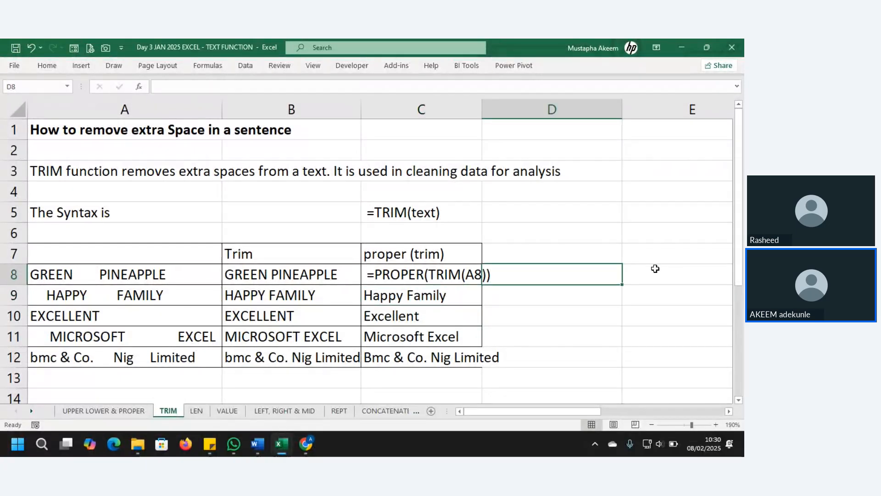
{"action": "left_click", "coordinate": [199, 413]}
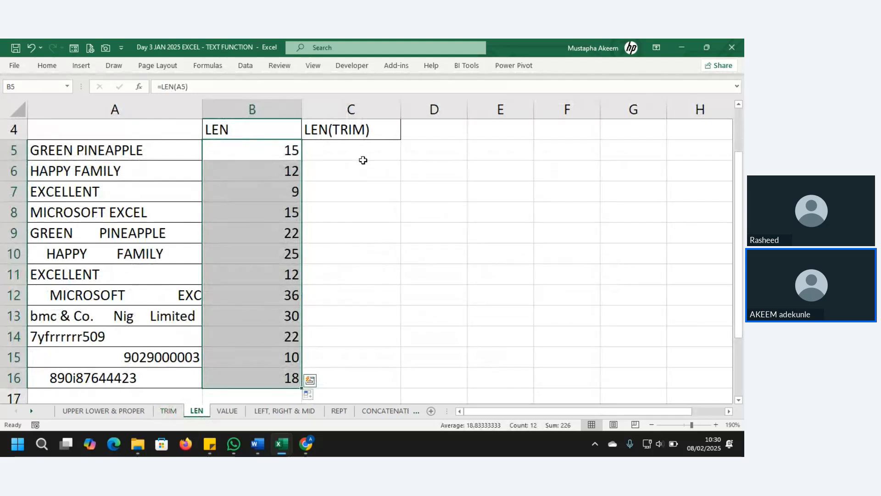
{"action": "left_click", "coordinate": [351, 152]}
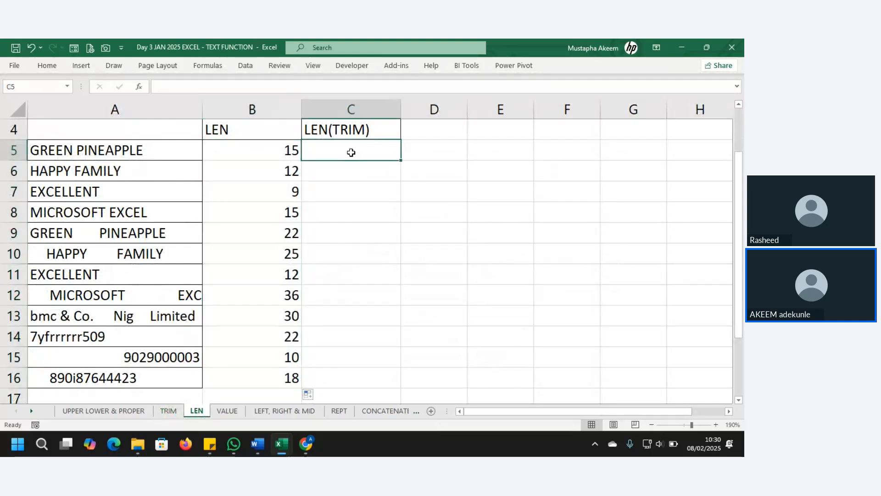
{"action": "left_click", "coordinate": [254, 131]}
{"action": "left_click", "coordinate": [344, 154]}
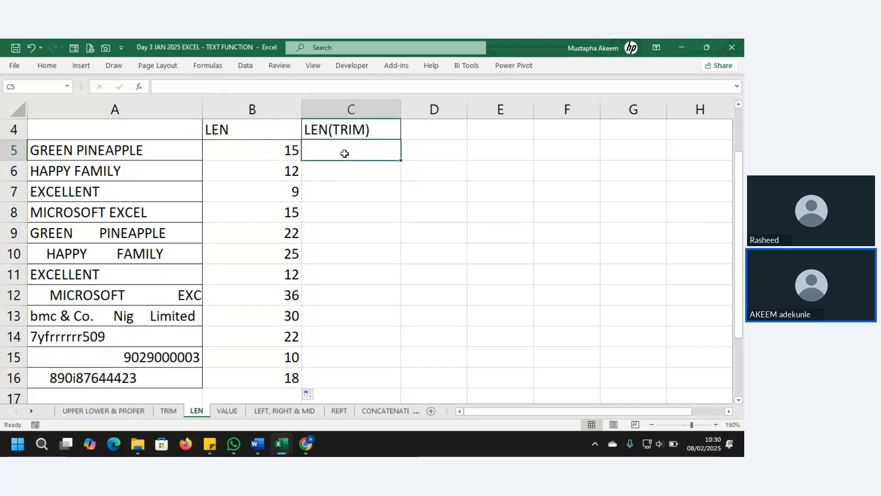
{"action": "type", "text": "="}
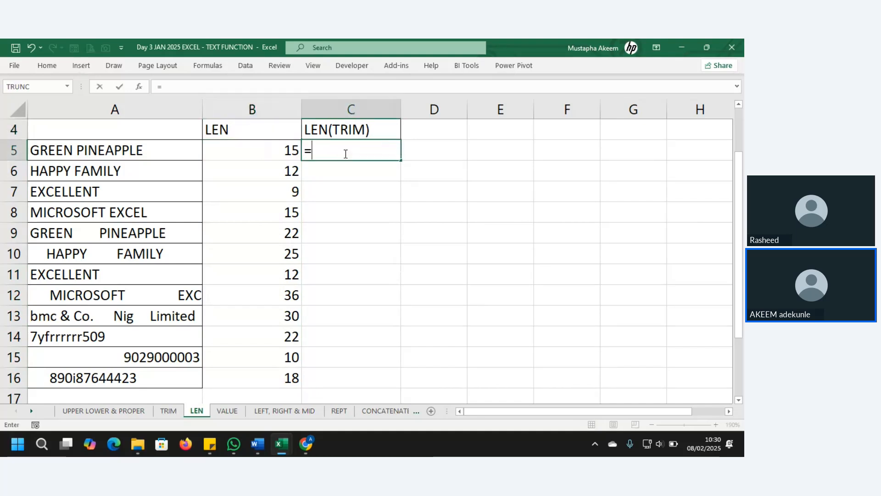
{"action": "type", "text": "LEN("}
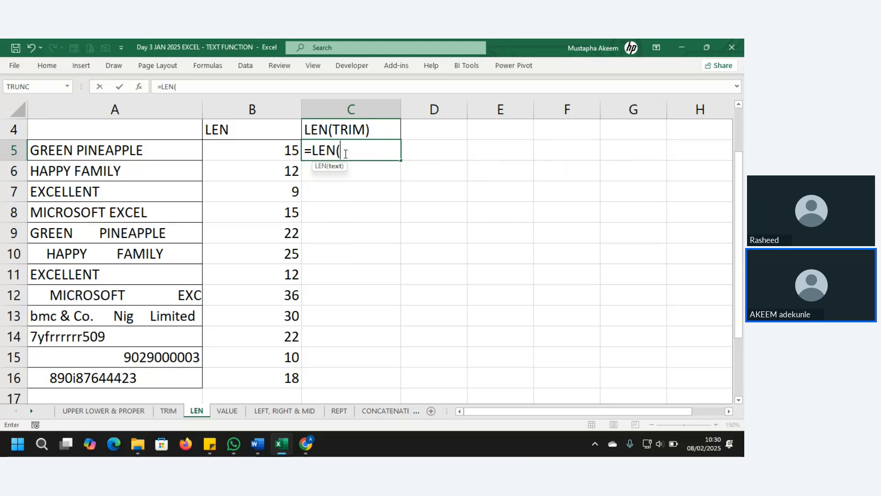
{"action": "type", "text": "TRIM("}
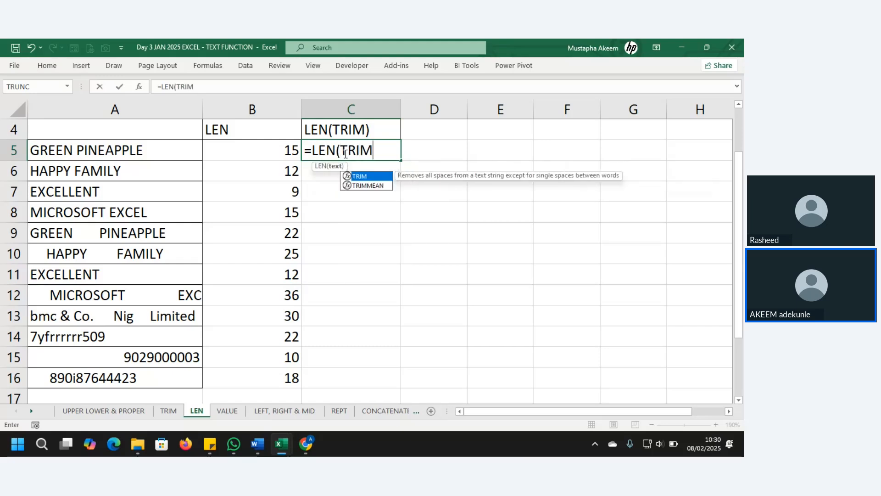
{"action": "left_click", "coordinate": [142, 151]}
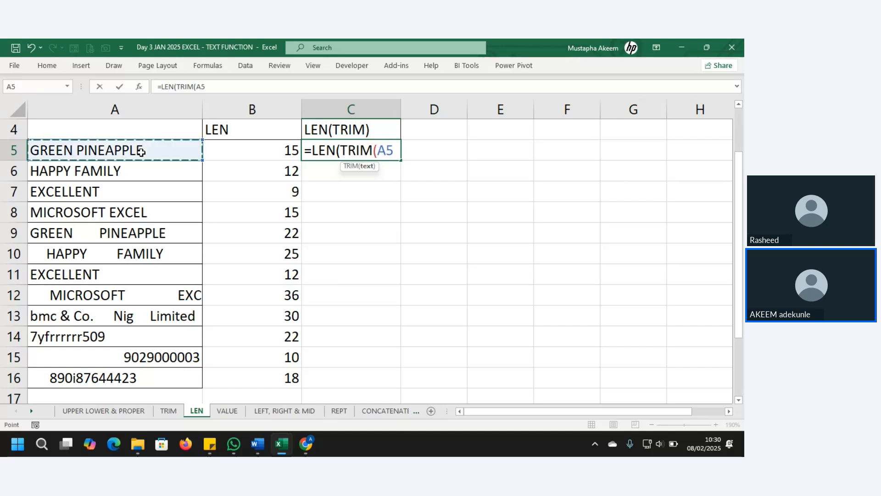
{"action": "type", "text": ")"}
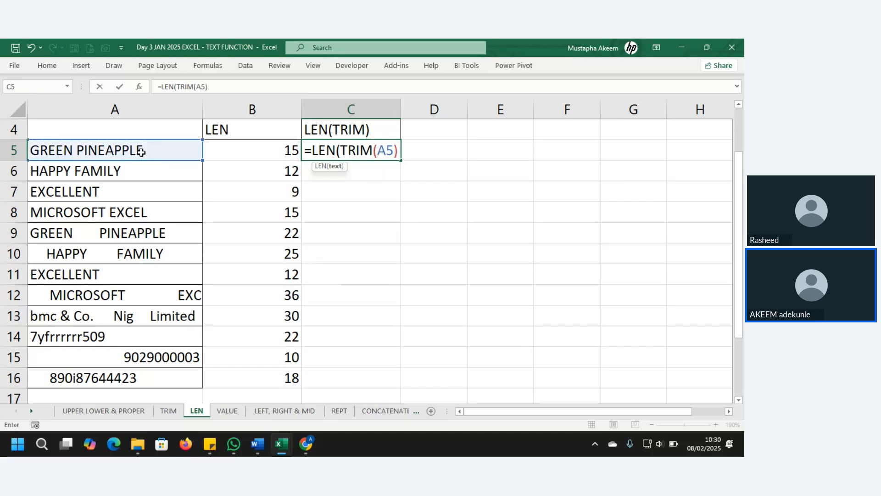
{"action": "type", "text": ")"}
{"action": "key", "text": "Return"}
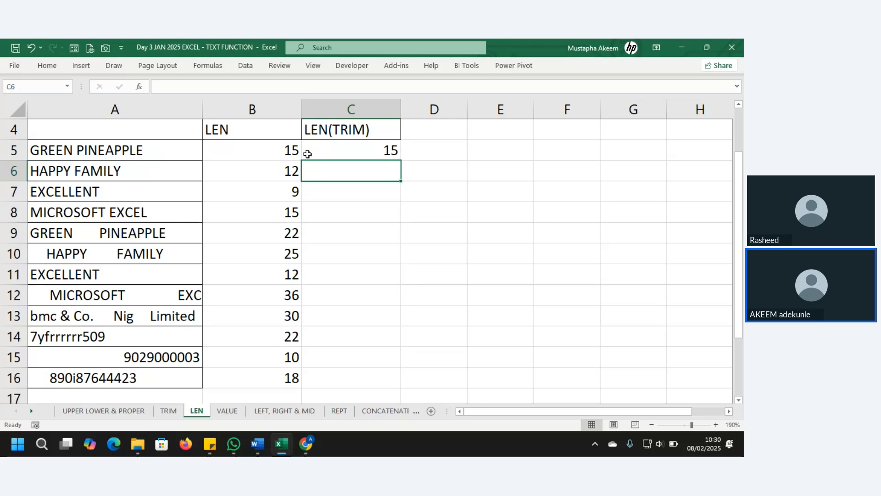
Fill the LEN(TRIM) formula down to C16 and compare the two counts, including in row 9.
{"action": "left_click", "coordinate": [363, 145]}
{"action": "left_click_drag", "start_coordinate": [278, 148], "coordinate": [344, 156]}
{"action": "left_click", "coordinate": [391, 152]}
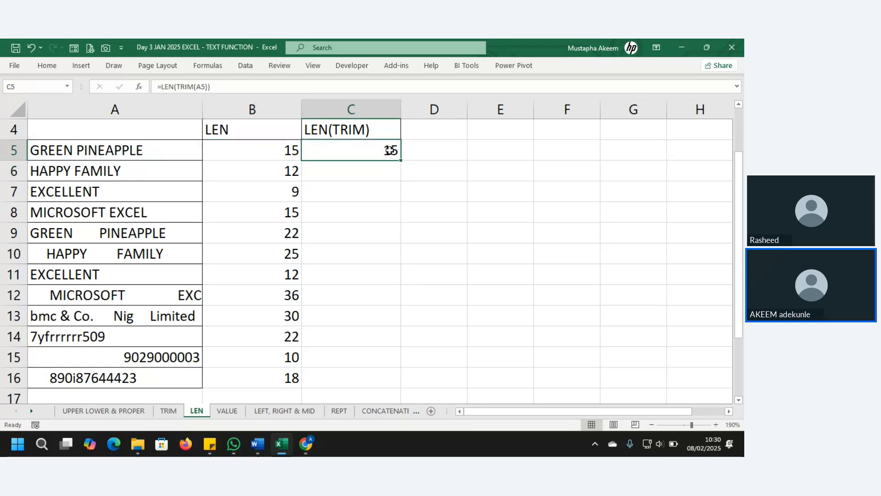
{"action": "double_click", "coordinate": [403, 162]}
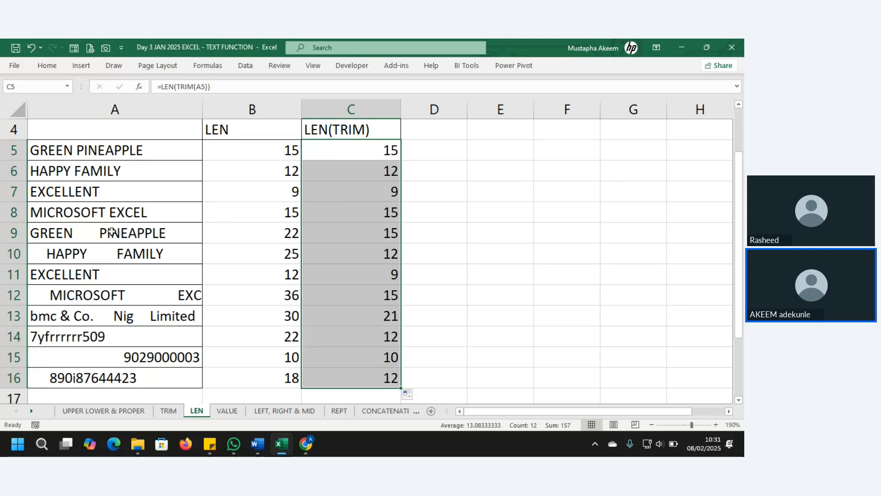
{"action": "left_click", "coordinate": [14, 233]}
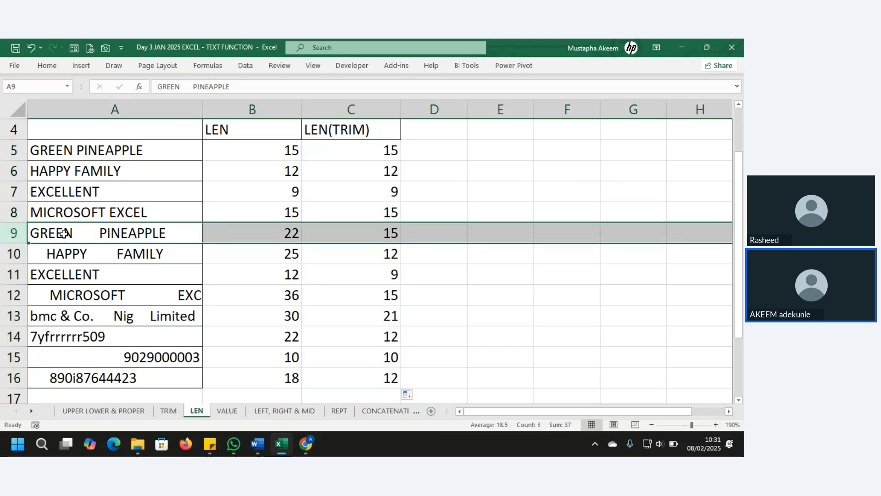
Compare the counts in row 11 and select the trimmed-length results C5:C16.
{"action": "left_click", "coordinate": [373, 147]}
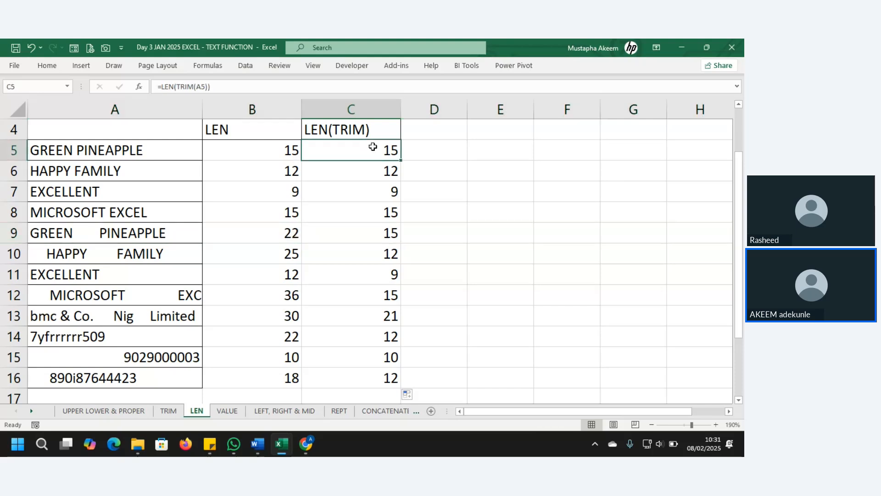
{"action": "left_click", "coordinate": [8, 275]}
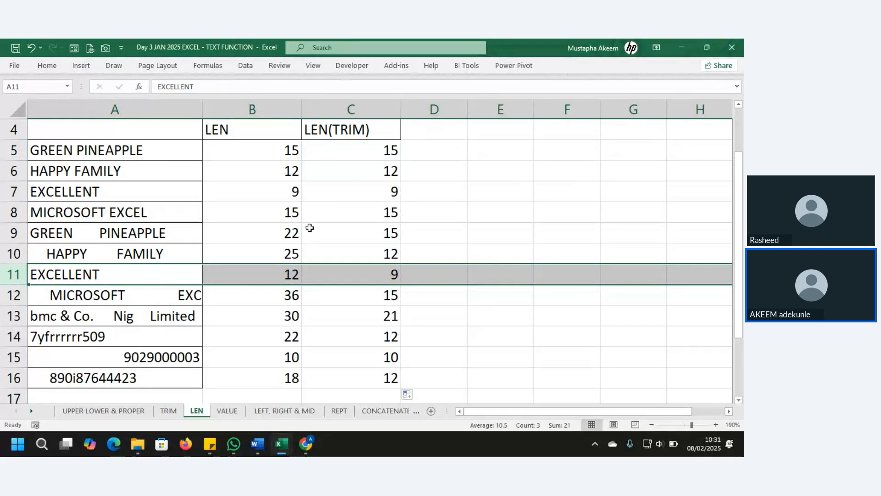
{"action": "left_click", "coordinate": [387, 155]}
{"action": "key", "text": "ctrl+shift+Down"}
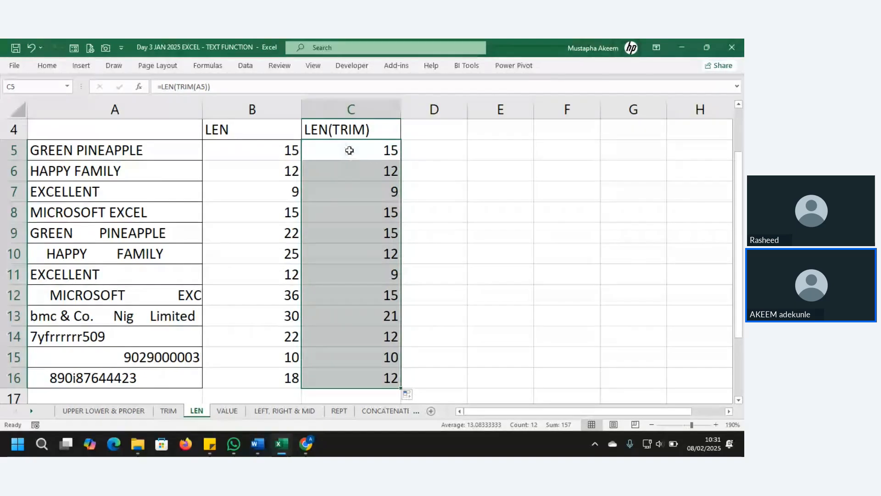
Check the LEN(TRIM) formulas in C6 and C8, then go to the VALUE sheet.
{"action": "key", "text": "Return"}
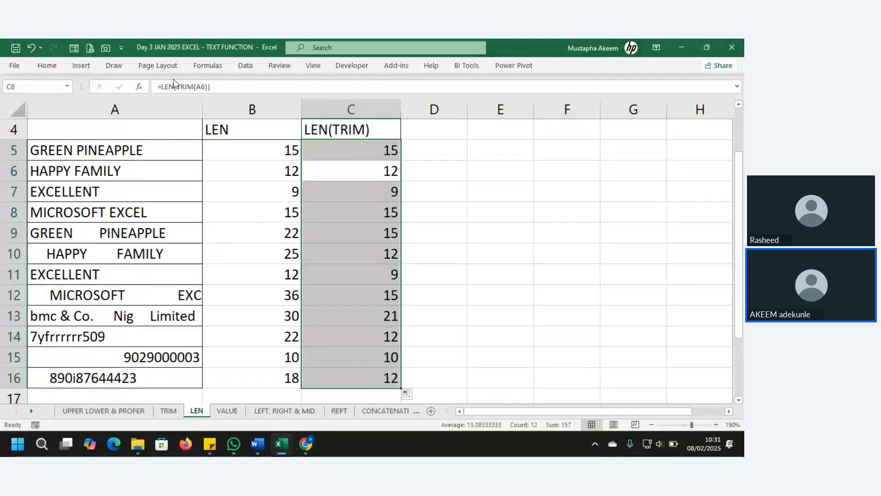
{"action": "left_click", "coordinate": [175, 85]}
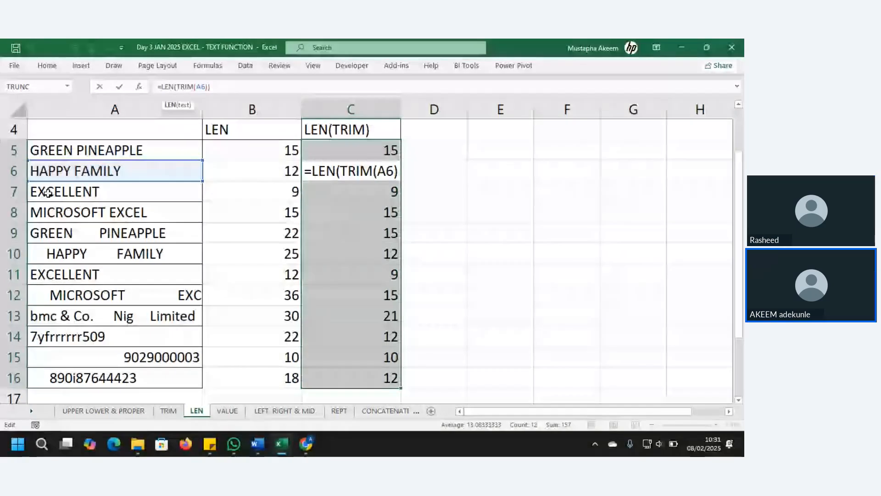
{"action": "key", "text": "Return"}
{"action": "left_click", "coordinate": [395, 217]}
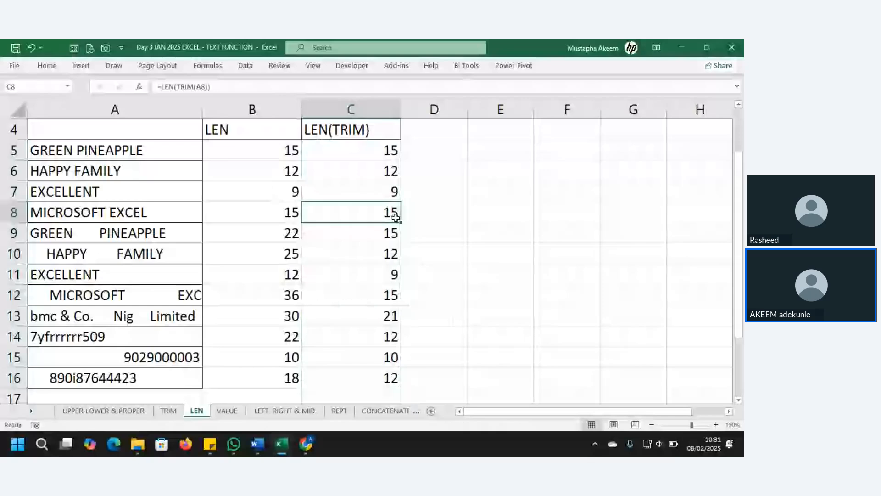
{"action": "key", "text": "Down"}
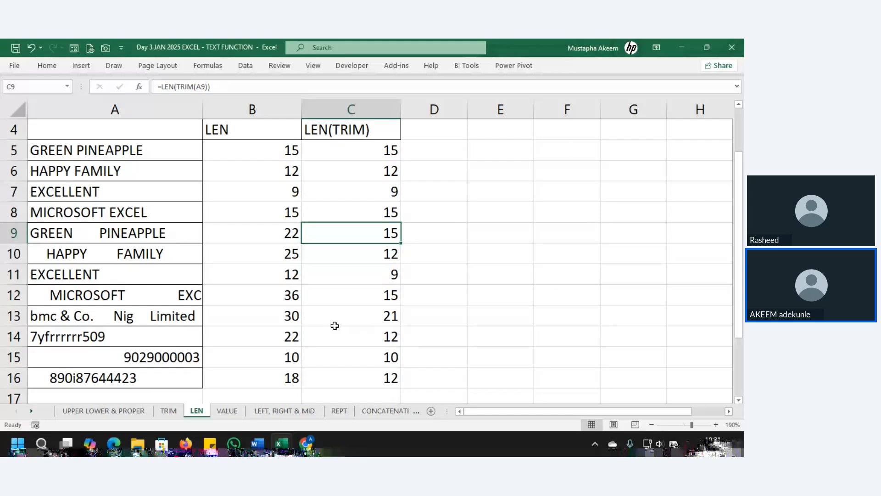
{"action": "mouse_move", "coordinate": [232, 406]}
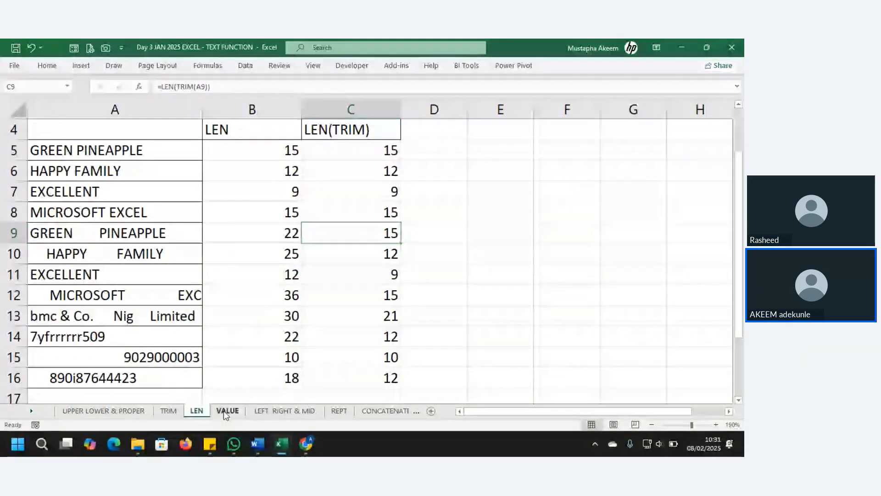
{"action": "left_click", "coordinate": [227, 410]}
{"action": "left_click", "coordinate": [59, 144]}
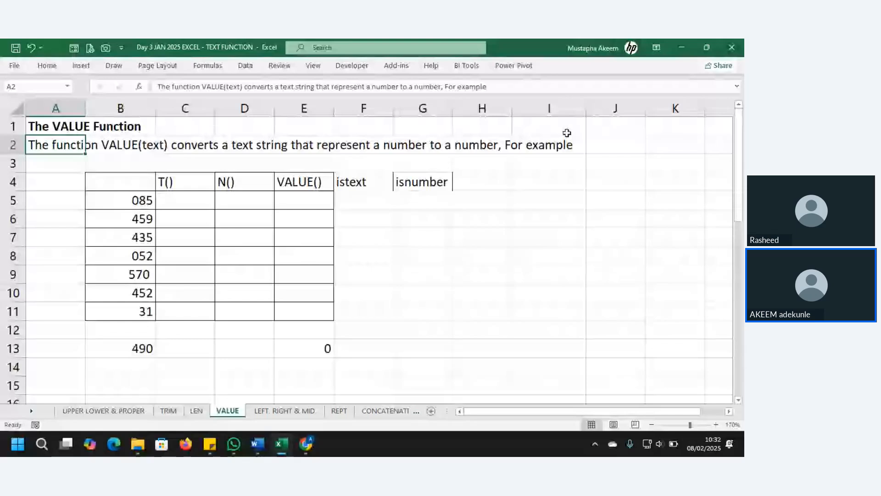
{"action": "double_click", "coordinate": [135, 348]}
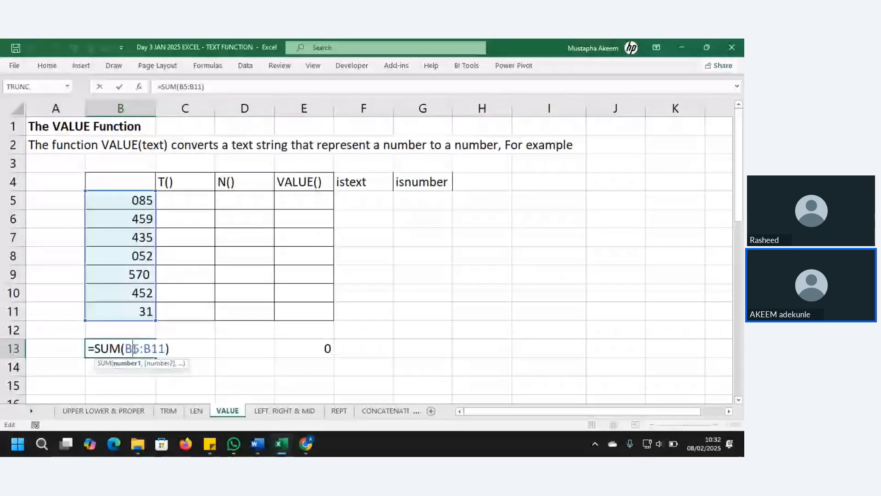
{"action": "key", "text": "Return"}
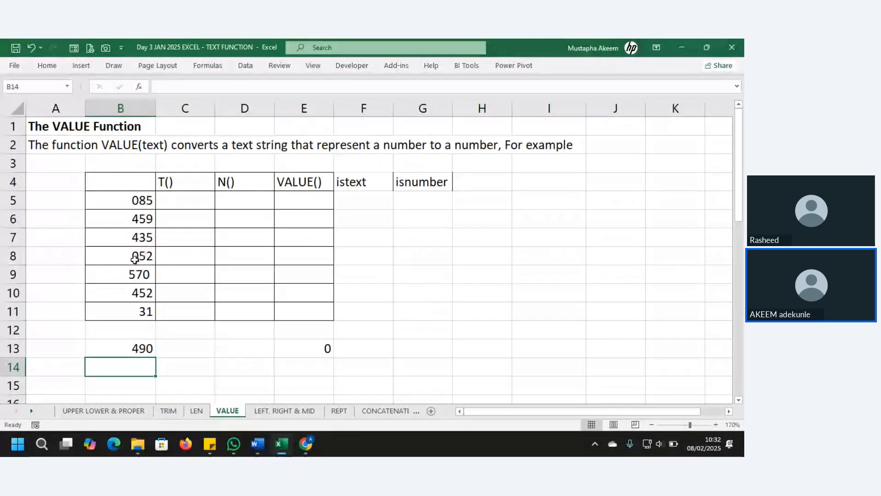
{"action": "left_click", "coordinate": [138, 349]}
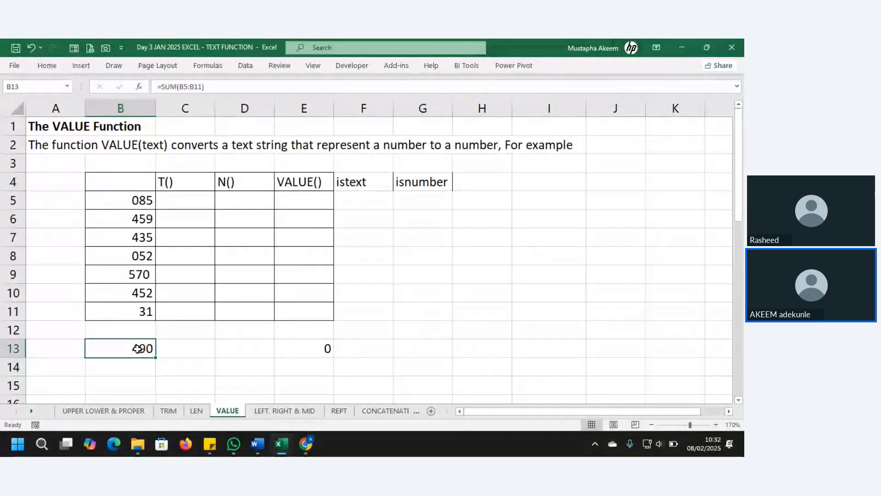
{"action": "double_click", "coordinate": [137, 349]}
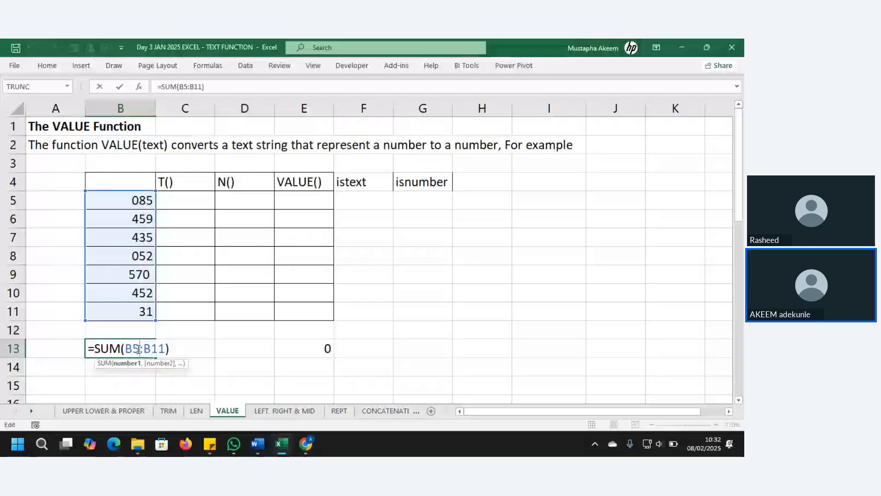
{"action": "key", "text": "Return"}
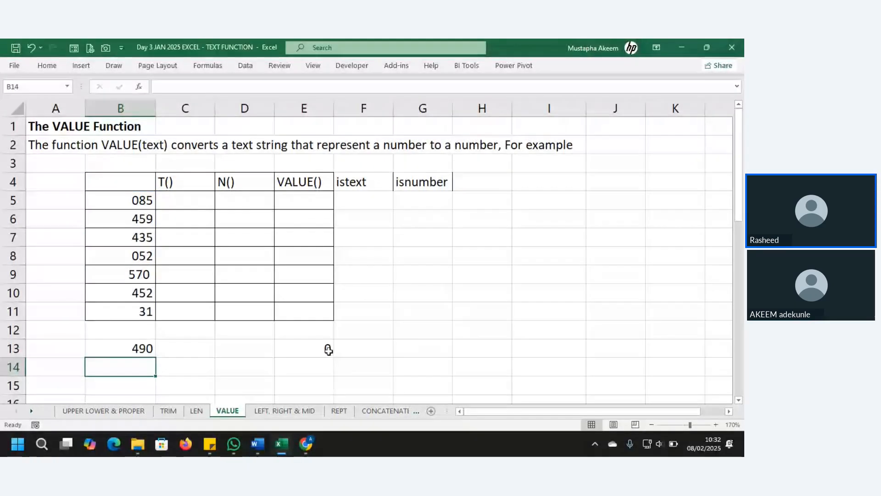
{"action": "left_click", "coordinate": [329, 350]}
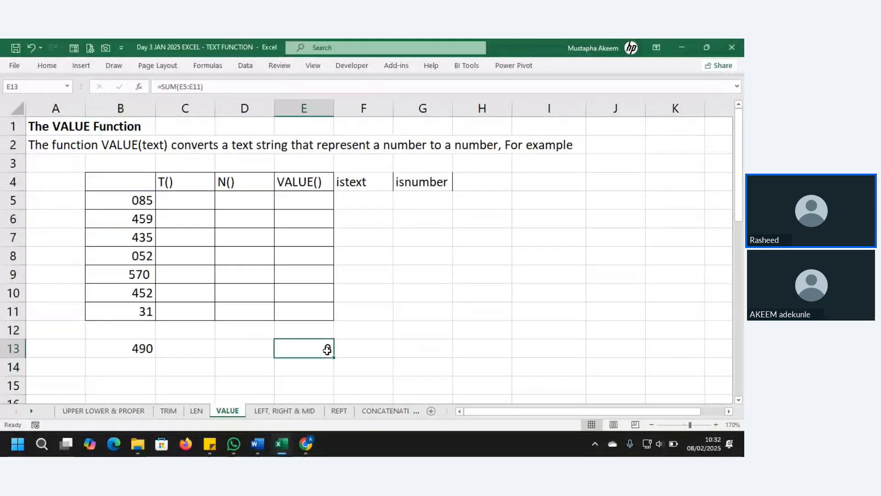
Enter '987 as text in I5 and ignore its number-stored-as-text warning.
{"action": "left_click", "coordinate": [536, 205]}
{"action": "type", "text": "'"}
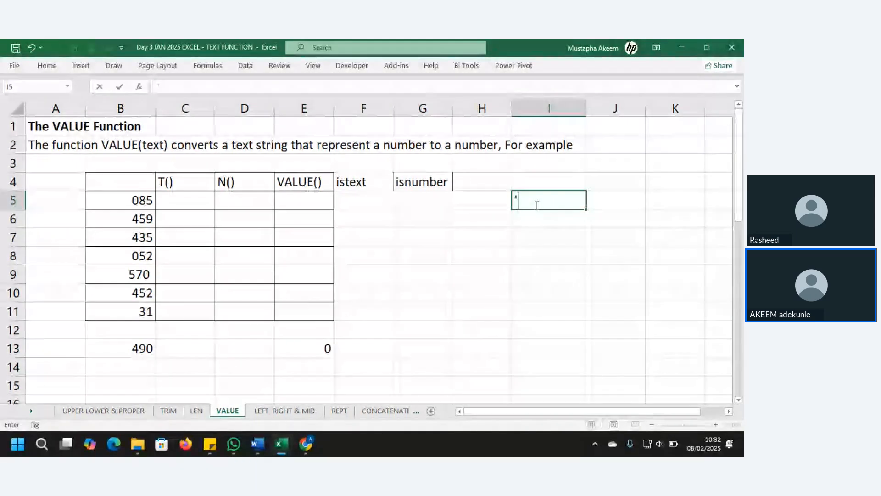
{"action": "type", "text": "987"}
{"action": "key", "text": "Return"}
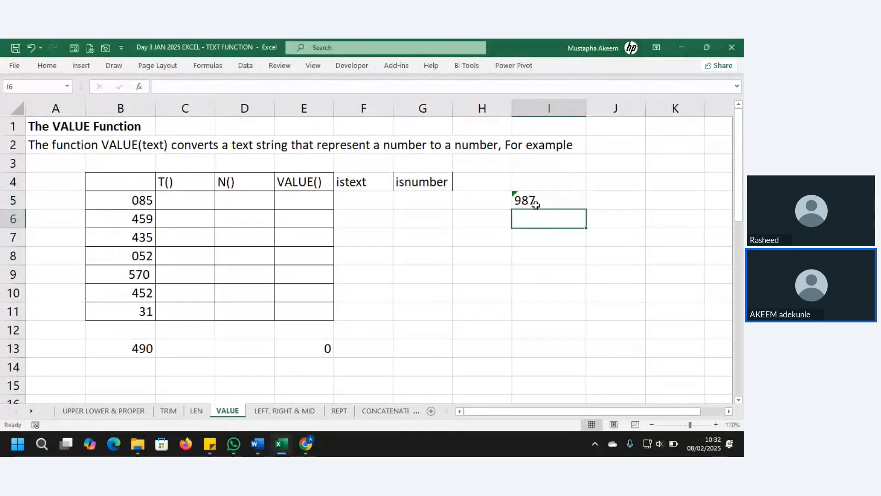
{"action": "left_click", "coordinate": [536, 205]}
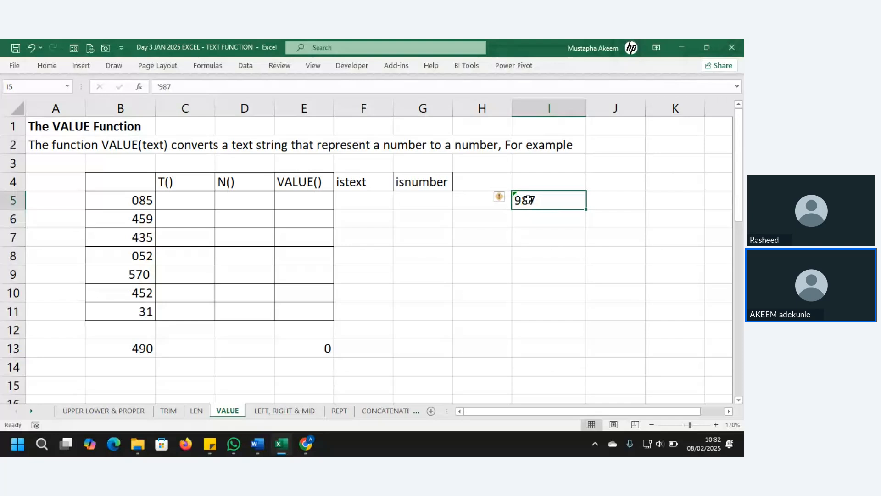
{"action": "left_click", "coordinate": [500, 199]}
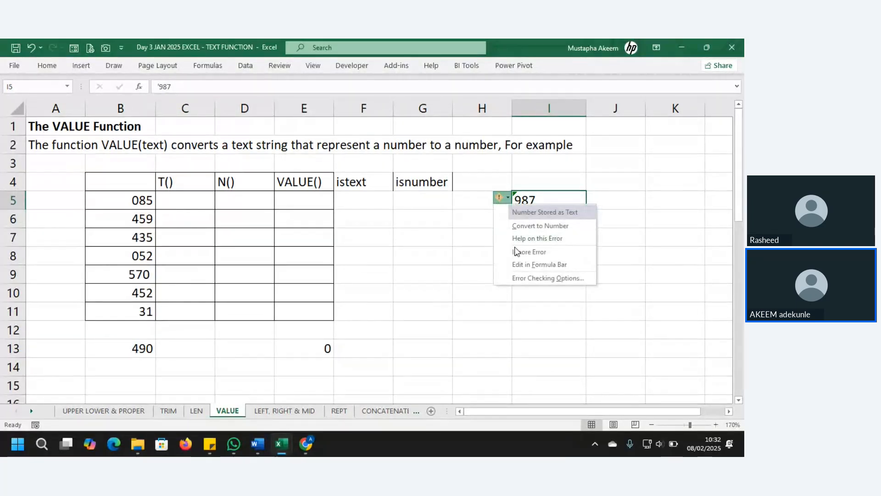
{"action": "left_click", "coordinate": [523, 252]}
{"action": "left_click", "coordinate": [569, 254]}
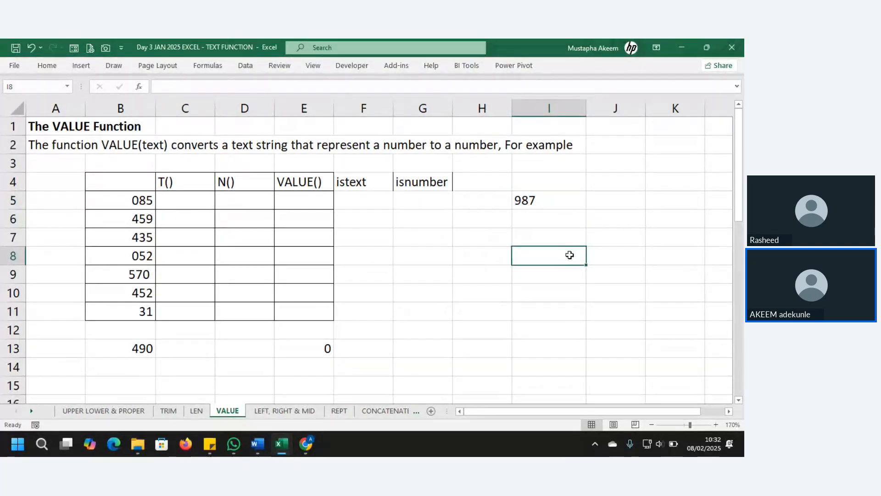
Right-align the 987 in I5 and recheck the B13 total formula without changing it.
{"action": "left_click", "coordinate": [541, 206]}
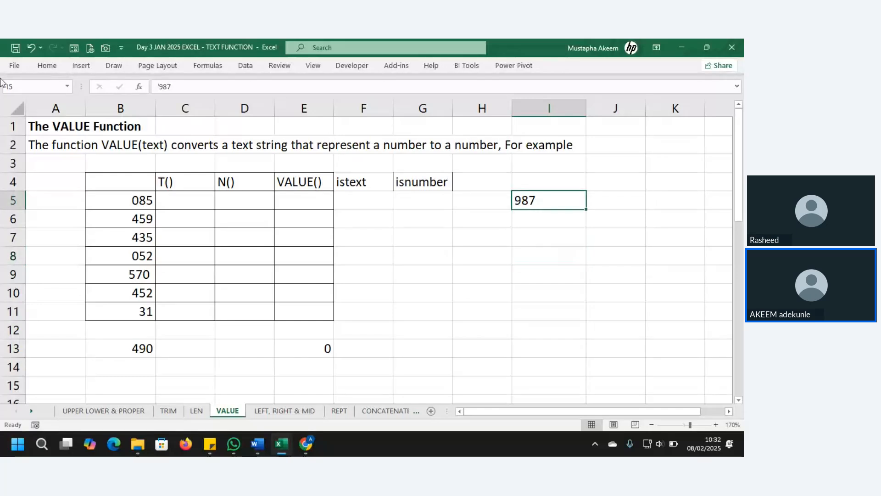
{"action": "left_click", "coordinate": [47, 66]}
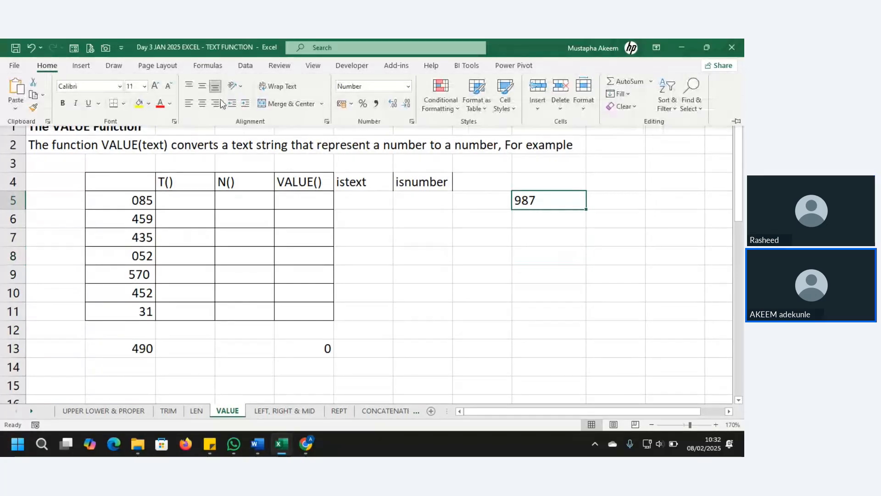
{"action": "left_click", "coordinate": [216, 103]}
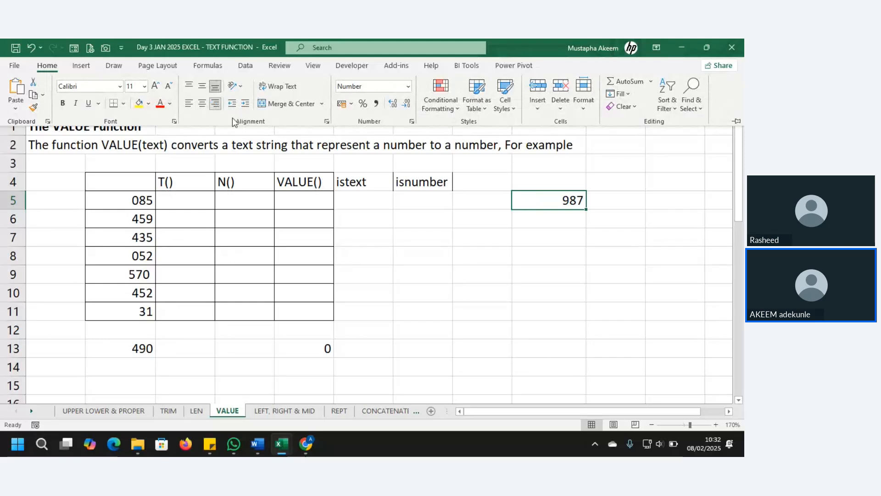
{"action": "left_click", "coordinate": [572, 242]}
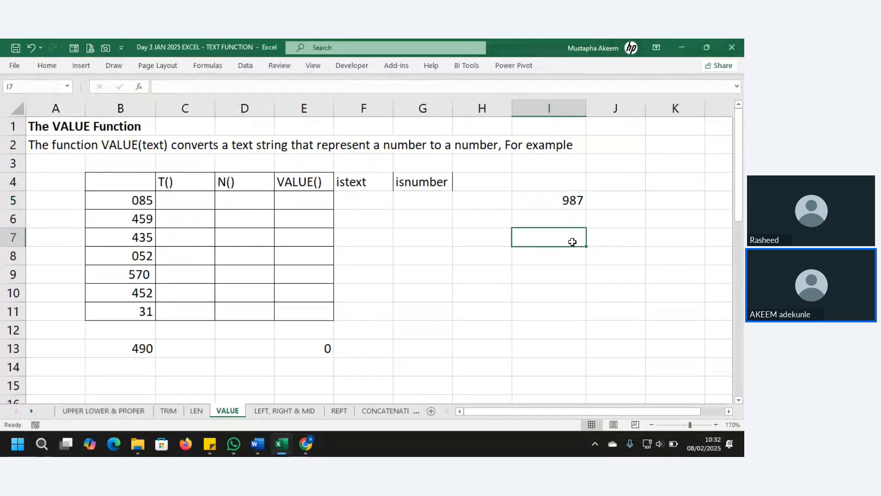
{"action": "left_click", "coordinate": [564, 195]}
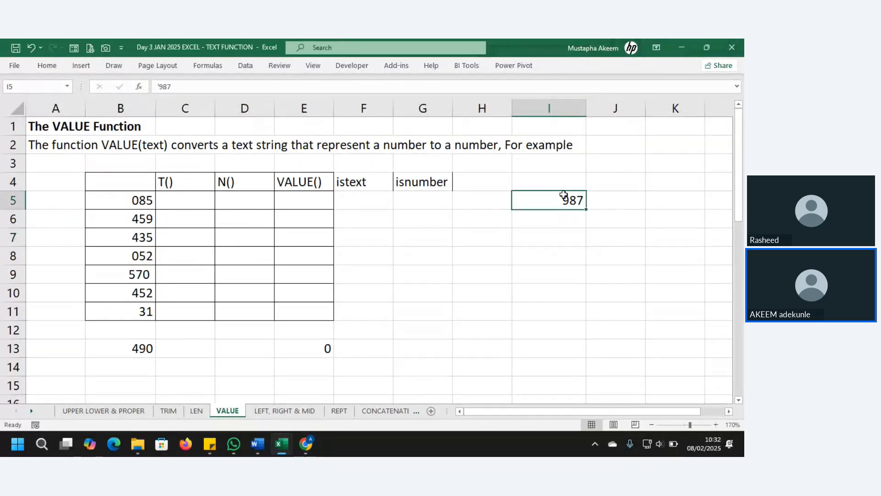
{"action": "double_click", "coordinate": [126, 348]}
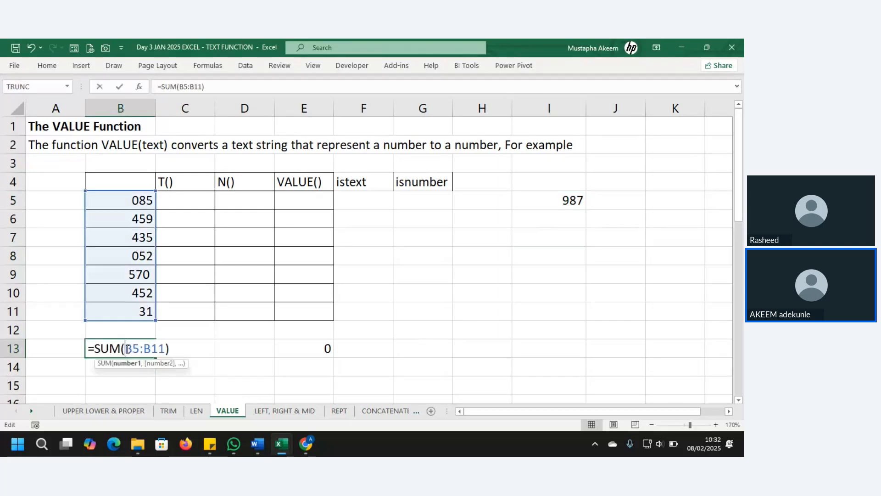
{"action": "key", "text": "Return"}
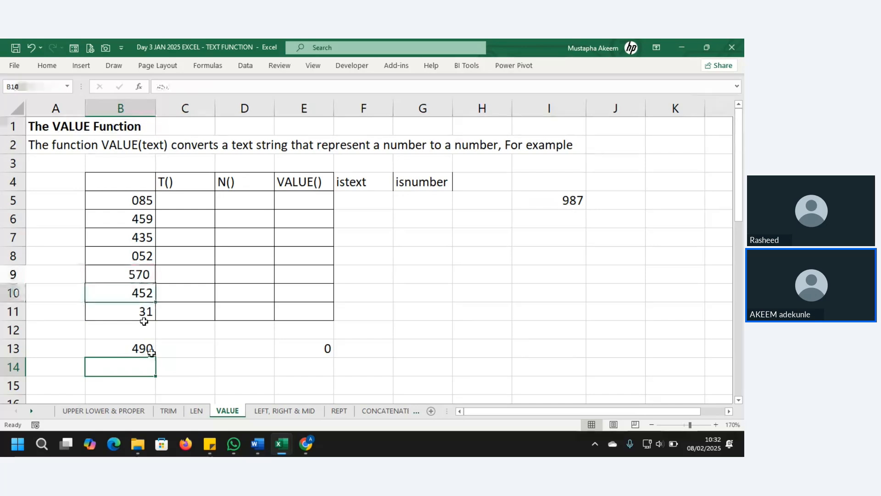
Copy B5:B11 into I5:I11, replacing 987, and begin editing the pasted '085 in I5.
{"action": "left_click", "coordinate": [143, 293]}
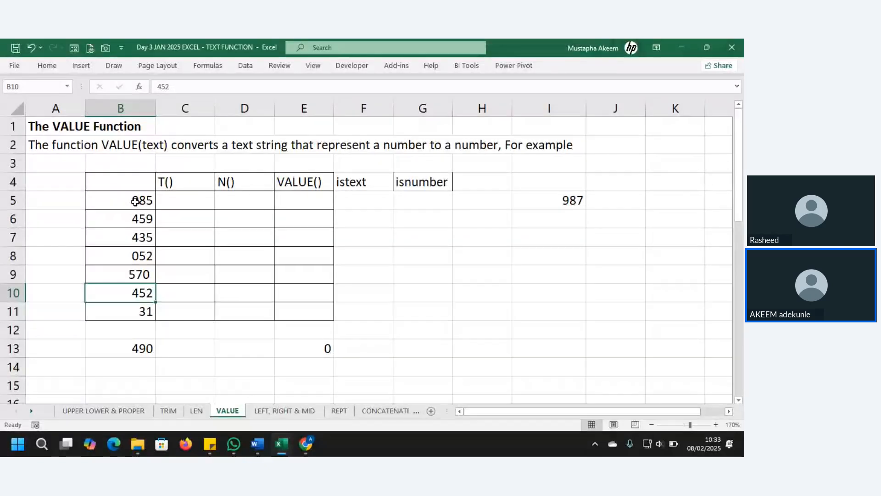
{"action": "left_click_drag", "start_coordinate": [128, 197], "coordinate": [131, 303]}
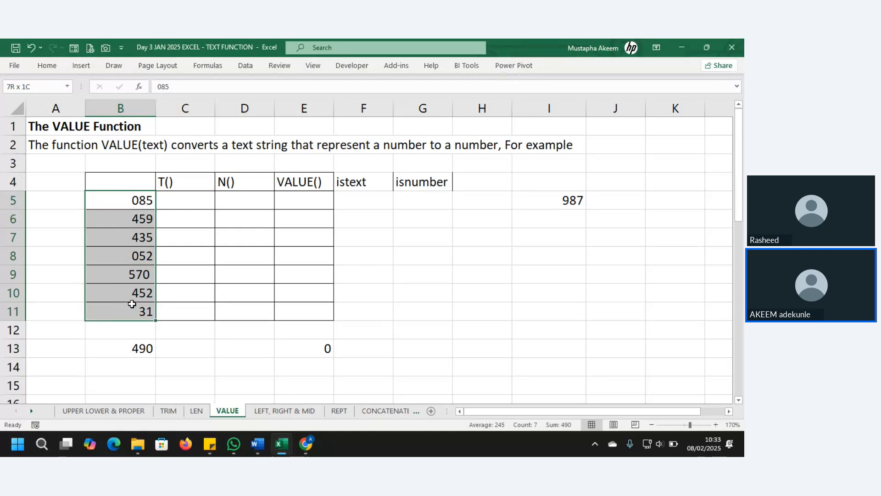
{"action": "left_click_drag", "start_coordinate": [123, 200], "coordinate": [118, 308]}
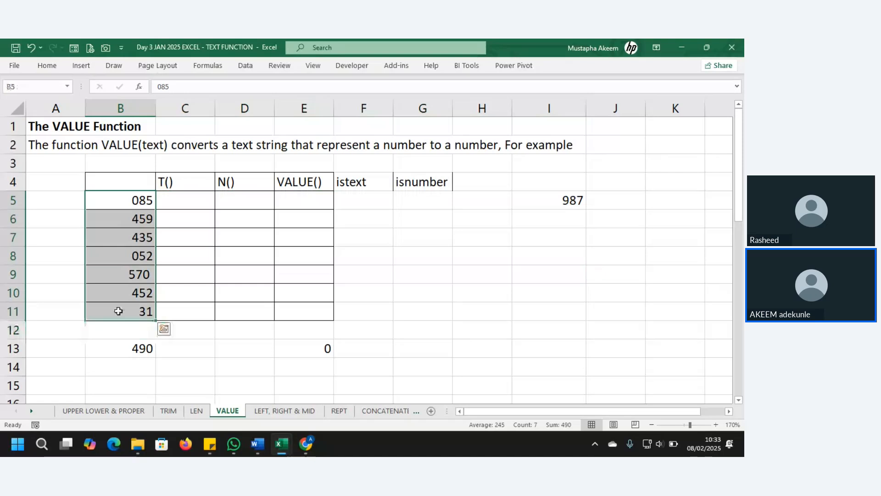
{"action": "key", "text": "ctrl+c"}
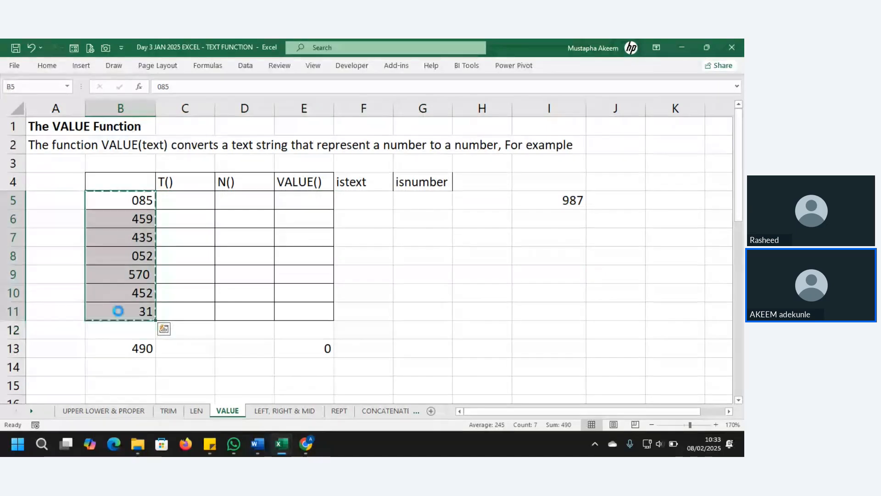
{"action": "right_click", "coordinate": [560, 202]}
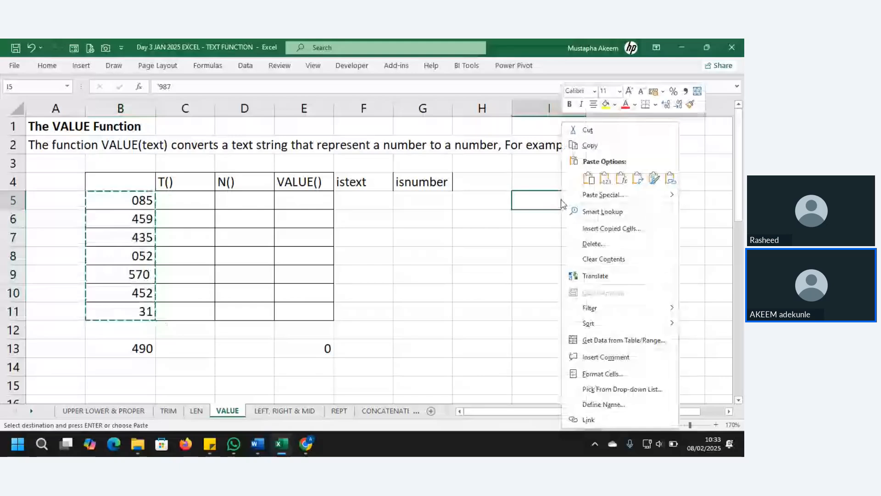
{"action": "left_click", "coordinate": [606, 179]}
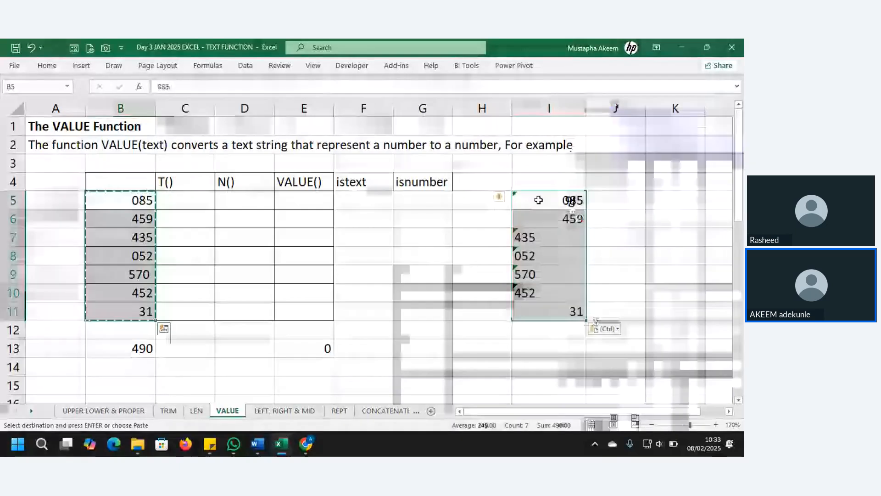
{"action": "left_click", "coordinate": [538, 193]}
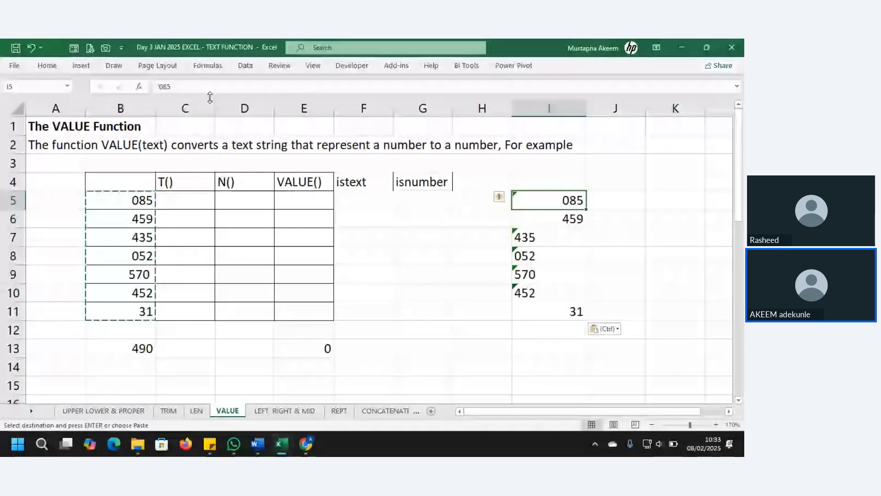
{"action": "left_click", "coordinate": [179, 86]}
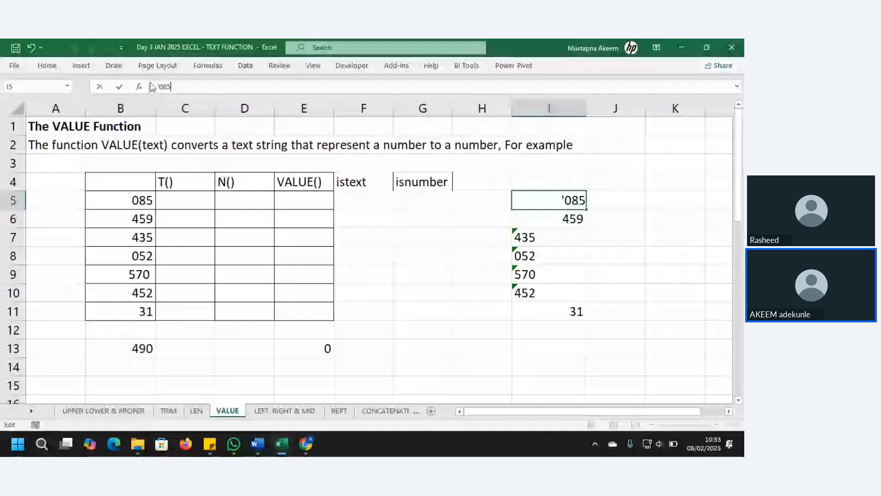
Strip I5's apostrophe and re-enter I7 to I10 so 85, 435, 52, 570 and 452 become numbers.
{"action": "left_click", "coordinate": [160, 87]}
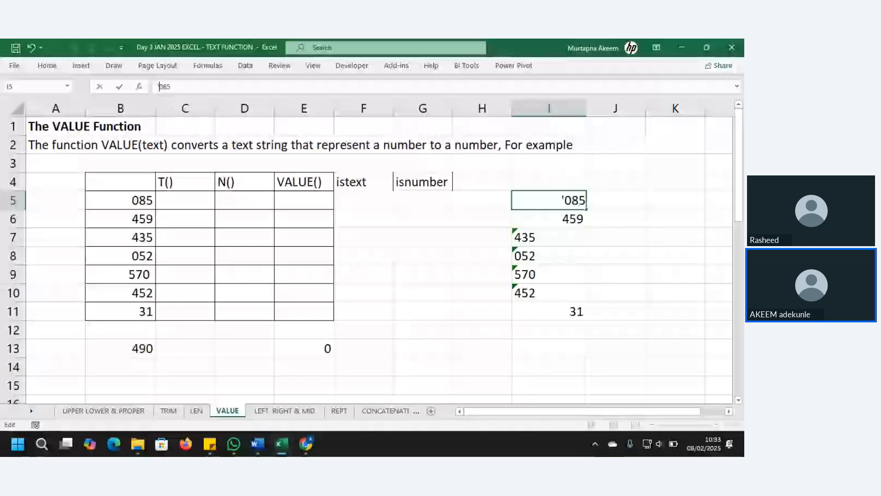
{"action": "key", "text": "BackSpace"}
{"action": "key", "text": "Return"}
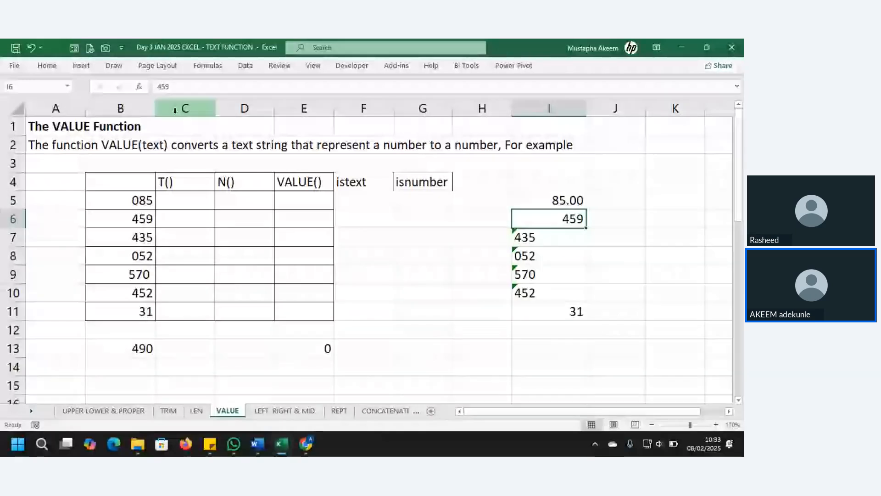
{"action": "key", "text": "Return"}
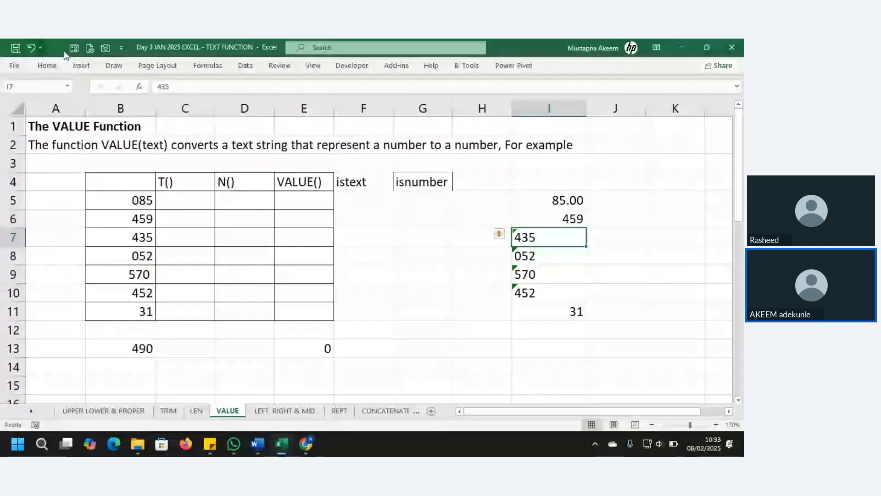
{"action": "left_click", "coordinate": [196, 83]}
{"action": "key", "text": "Return"}
{"action": "left_click", "coordinate": [197, 83]}
{"action": "key", "text": "Return"}
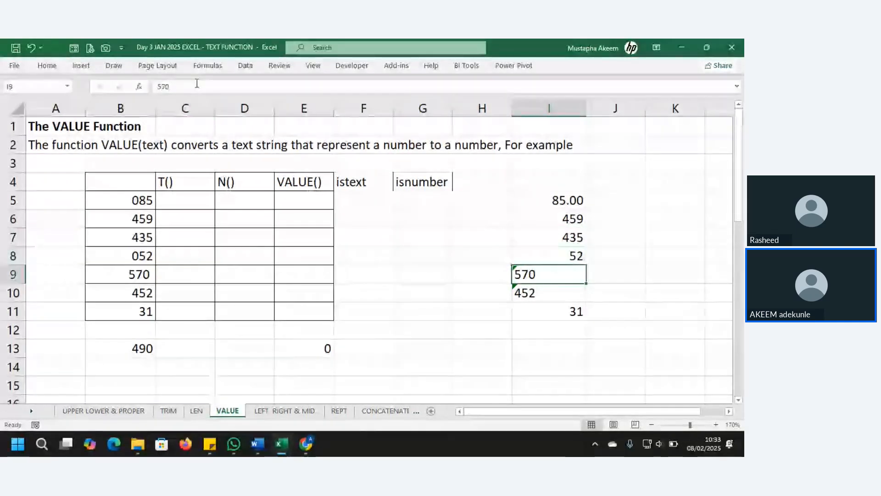
{"action": "left_click", "coordinate": [197, 83]}
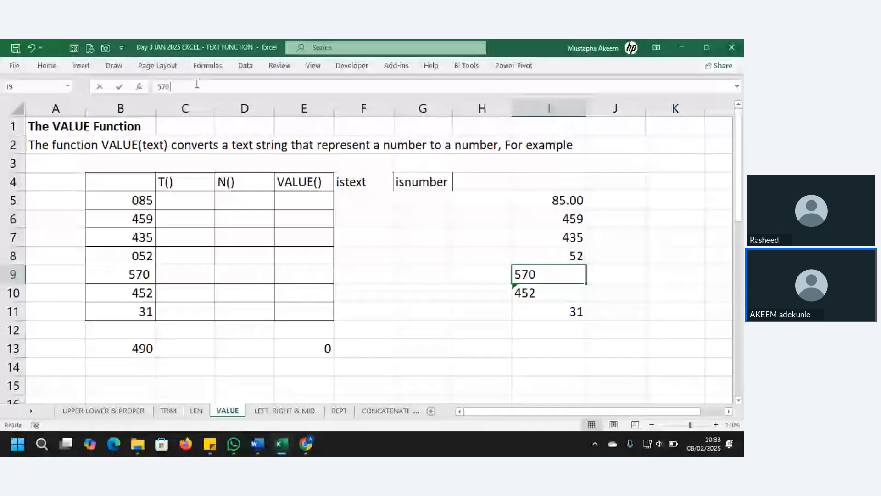
{"action": "key", "text": "Return"}
{"action": "left_click", "coordinate": [197, 83]}
{"action": "key", "text": "Return"}
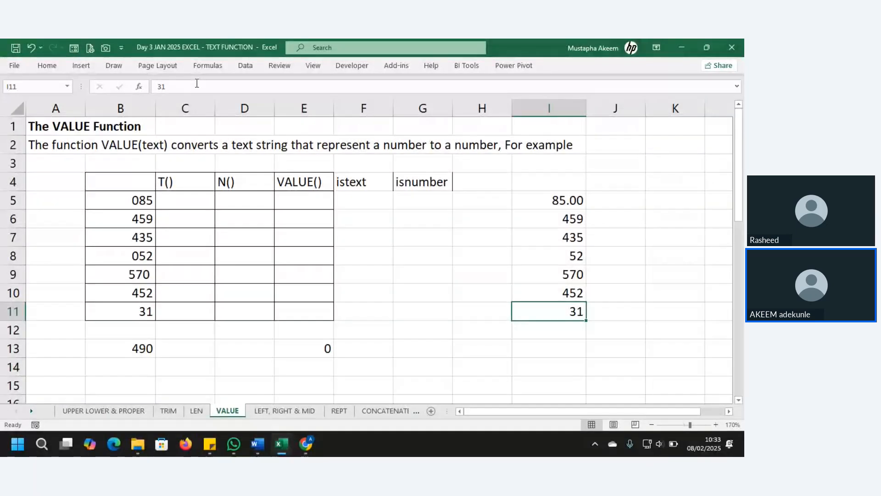
{"action": "left_click", "coordinate": [201, 203]}
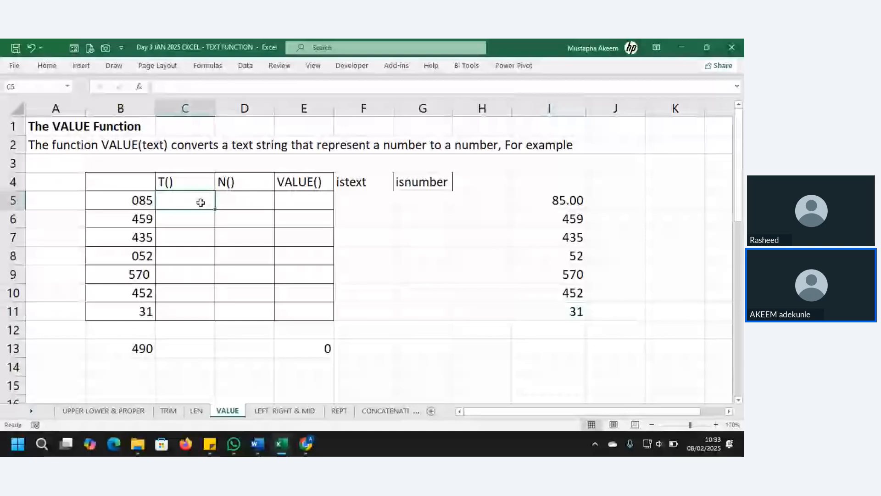
Enter =T(B6) in C6, copy it across C5:C11, and select the C7:C8 text results.
{"action": "left_click", "coordinate": [136, 199]}
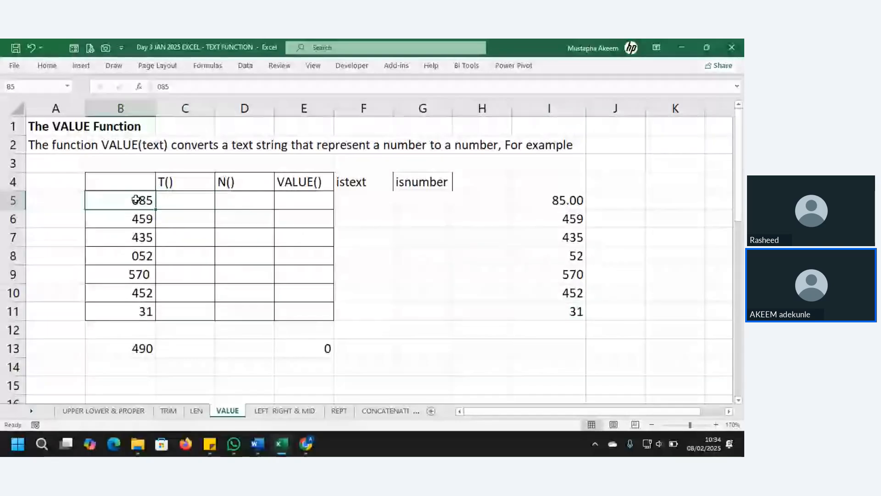
{"action": "left_click", "coordinate": [180, 181]}
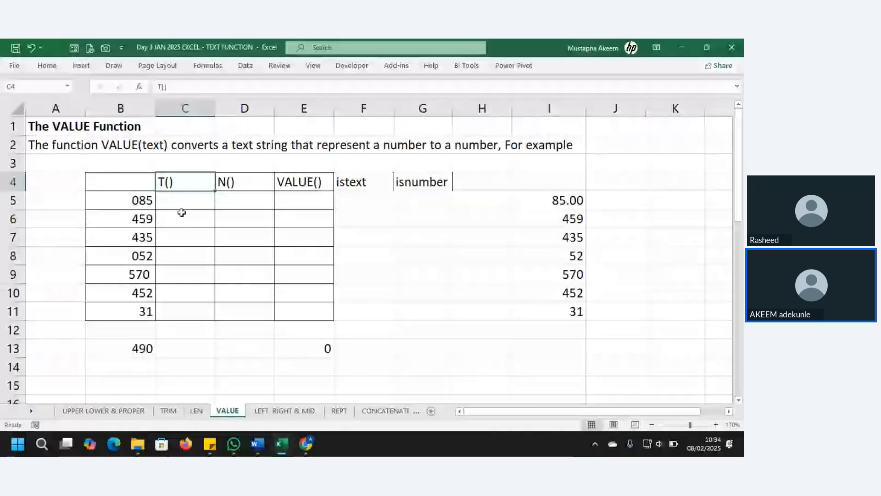
{"action": "left_click", "coordinate": [181, 213]}
{"action": "type", "text": "=T"}
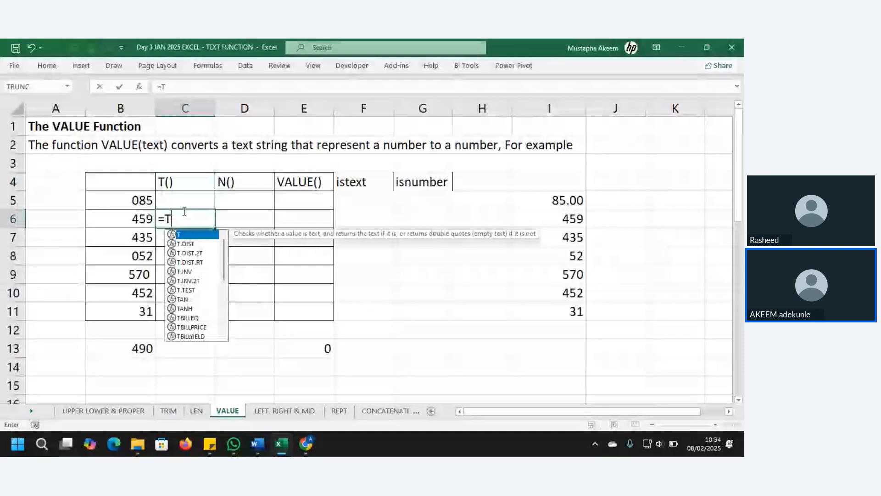
{"action": "left_click", "coordinate": [139, 216]}
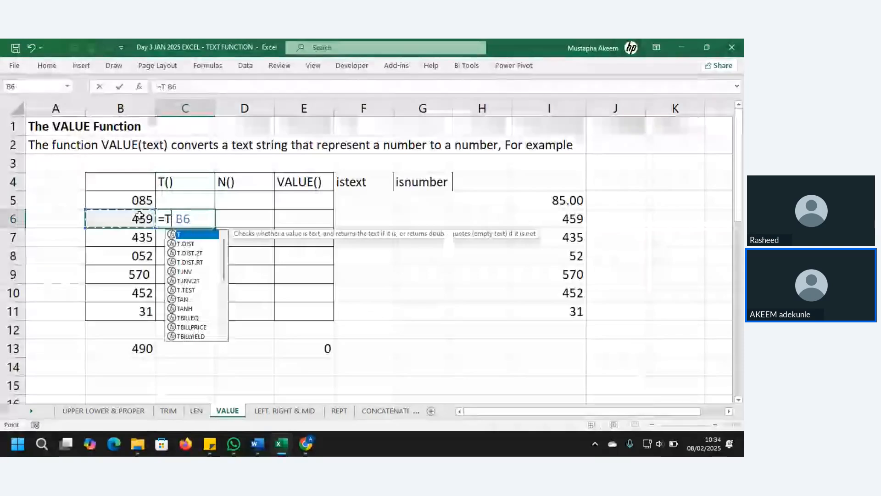
{"action": "key", "text": "Return"}
{"action": "left_click", "coordinate": [176, 219]}
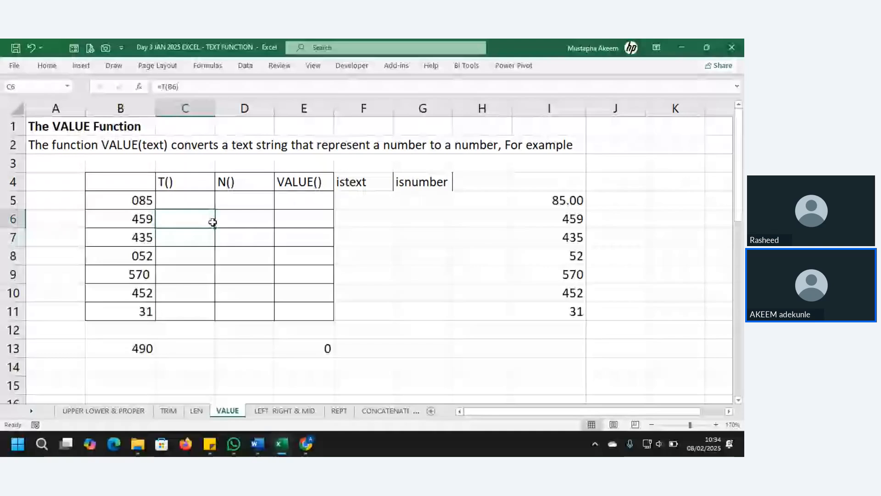
{"action": "left_click_drag", "start_coordinate": [215, 227], "coordinate": [214, 317]}
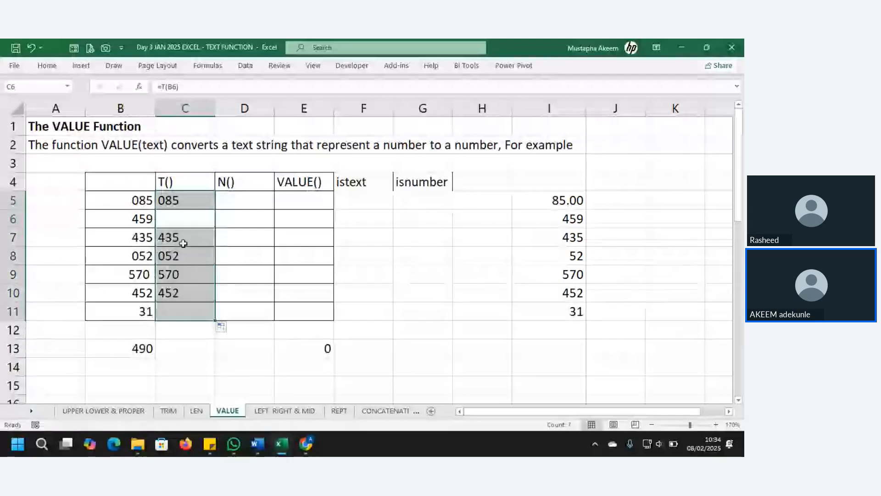
{"action": "key", "text": "Up"}
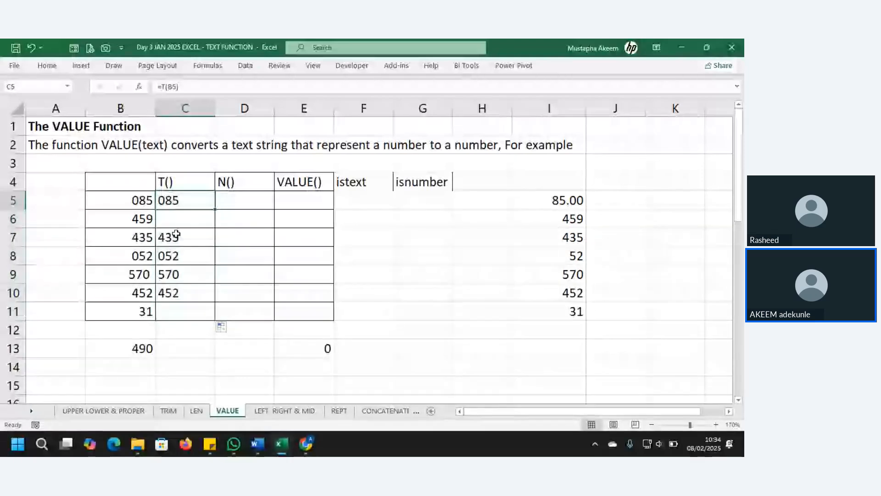
{"action": "left_click_drag", "start_coordinate": [176, 235], "coordinate": [179, 265]}
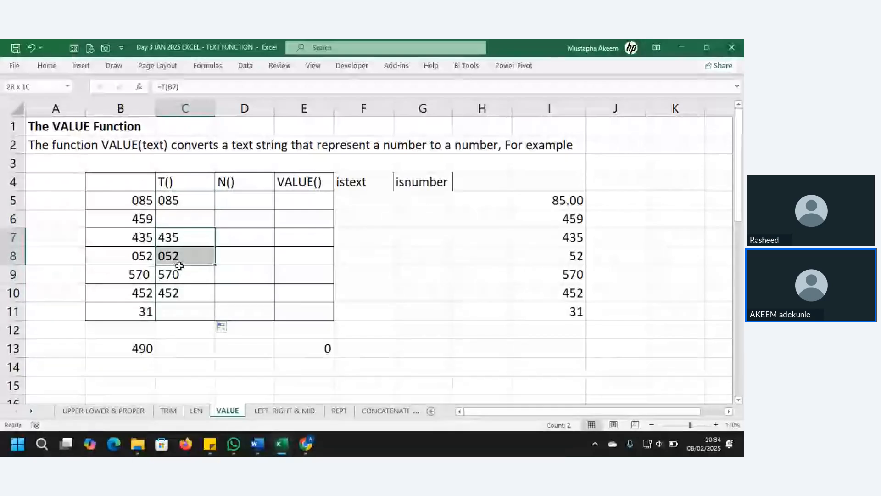
Enter =N(B5) in D5, fill it down to D11, and compare the N and T() results.
{"action": "left_click_drag", "start_coordinate": [179, 265], "coordinate": [180, 294]}
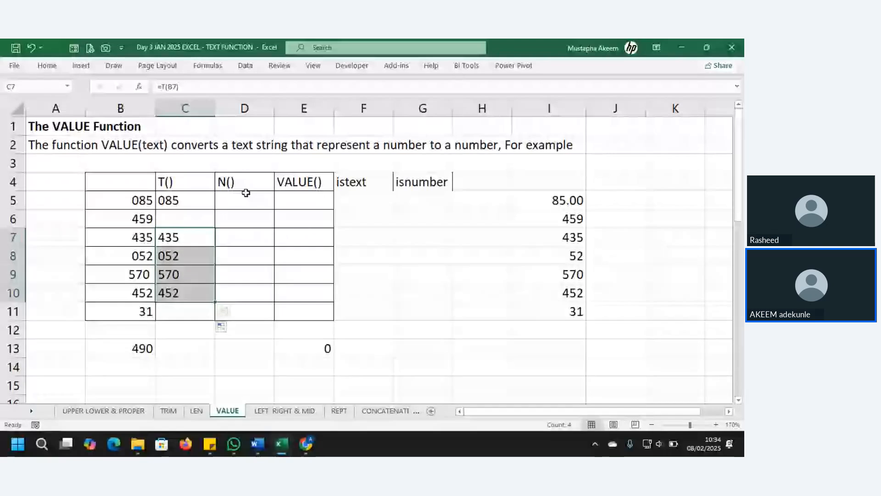
{"action": "left_click", "coordinate": [245, 198]}
{"action": "type", "text": "=N"}
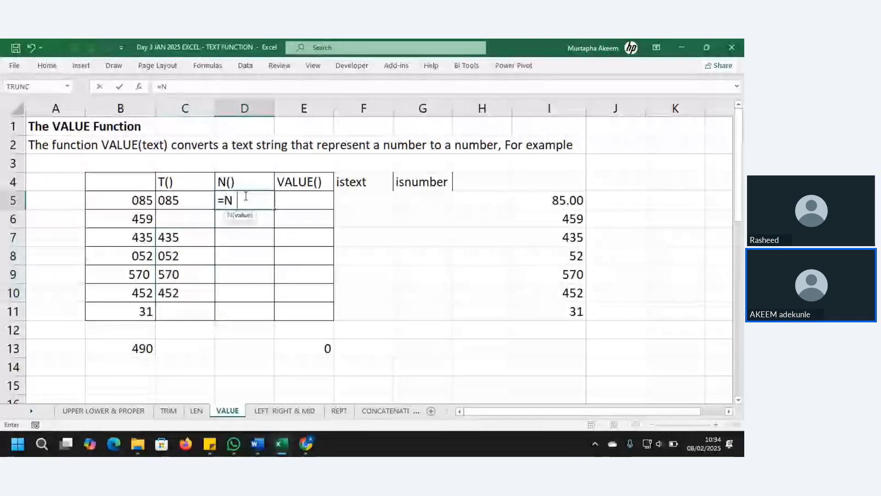
{"action": "type", "text": "("}
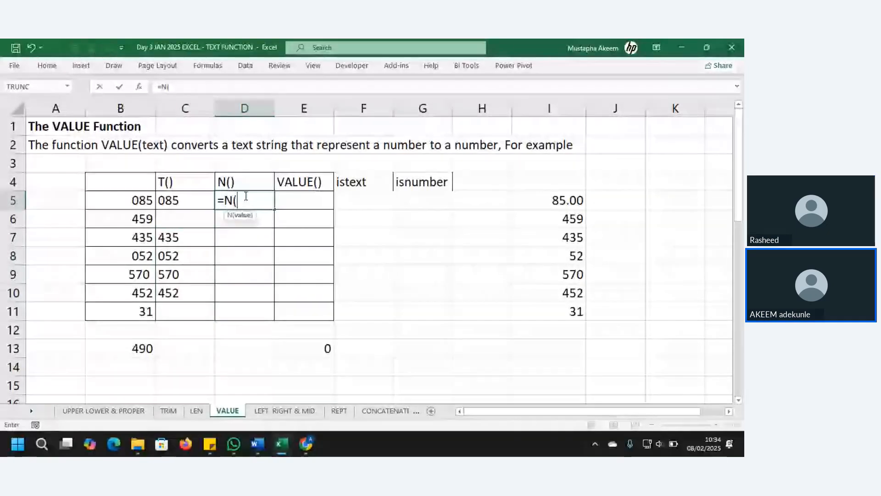
{"action": "left_click", "coordinate": [140, 204]}
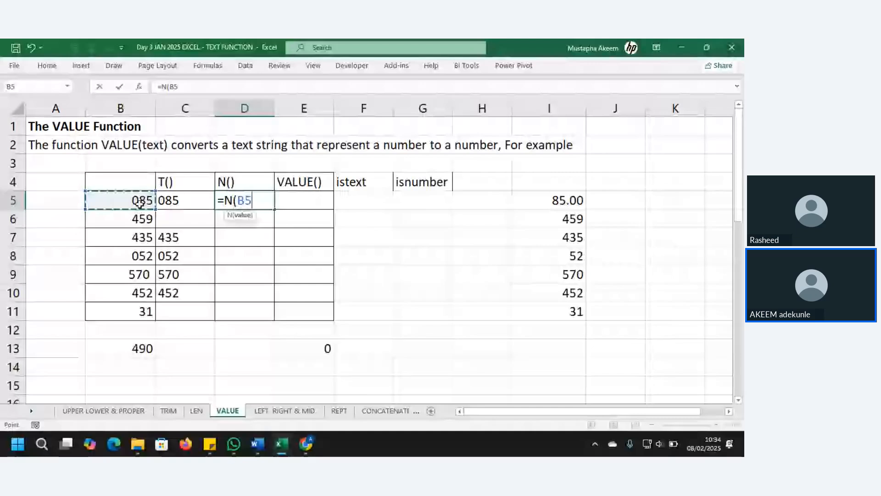
{"action": "key", "text": "Return"}
{"action": "left_click", "coordinate": [257, 202]}
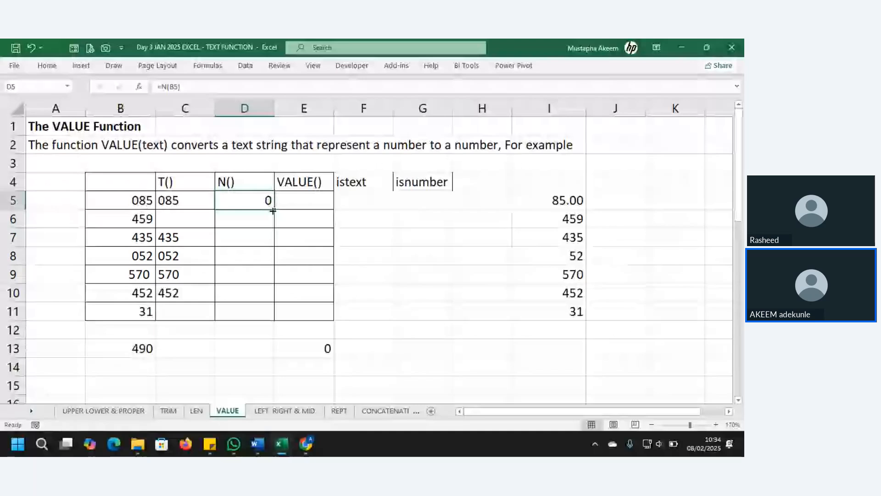
{"action": "left_click_drag", "start_coordinate": [273, 211], "coordinate": [275, 320]}
{"action": "left_click", "coordinate": [268, 316]}
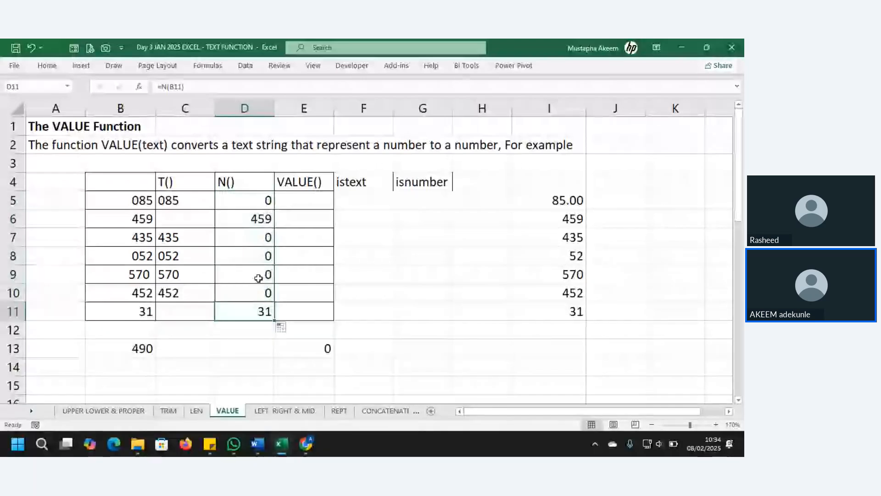
{"action": "left_click", "coordinate": [131, 349]}
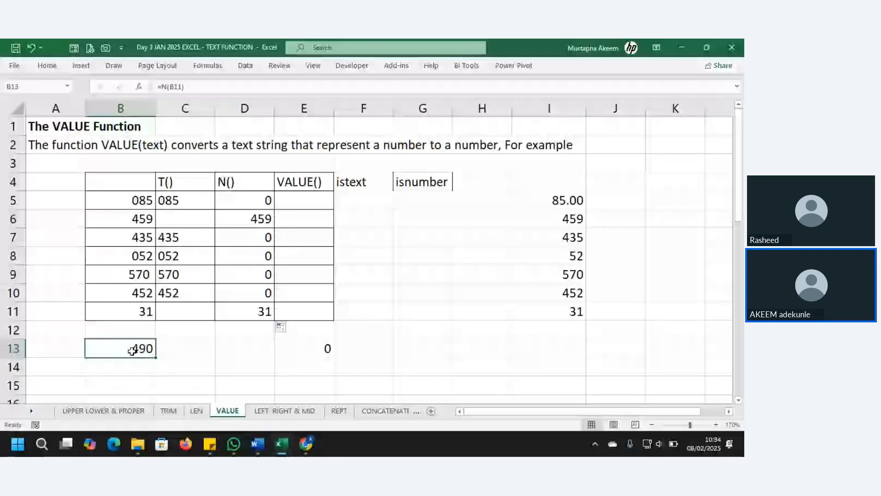
{"action": "left_click_drag", "start_coordinate": [248, 219], "coordinate": [251, 308]}
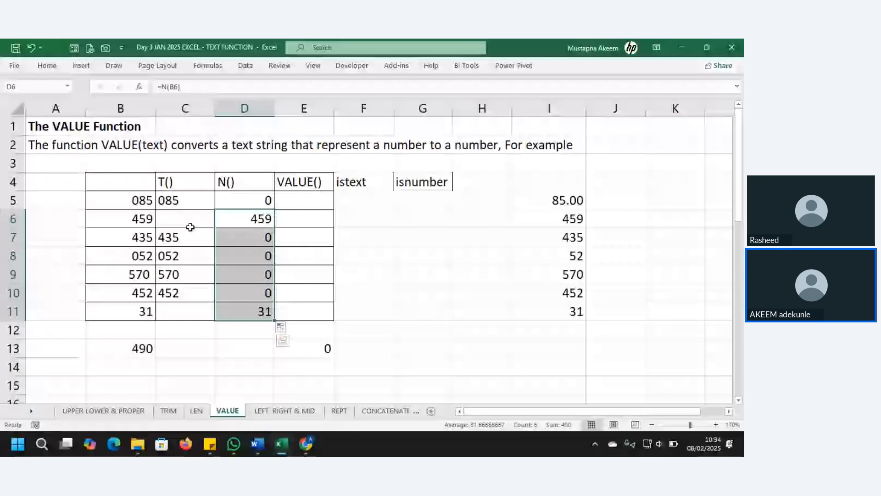
{"action": "left_click_drag", "start_coordinate": [188, 202], "coordinate": [186, 293]}
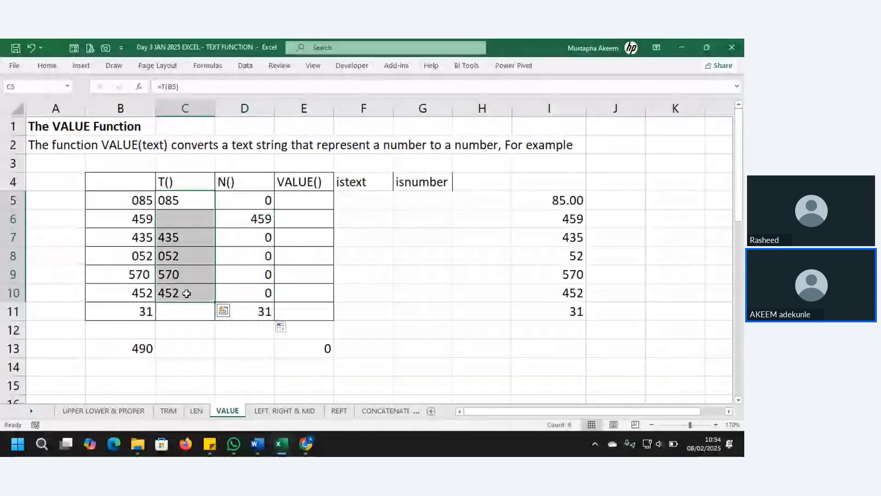
{"action": "key", "text": "Right"}
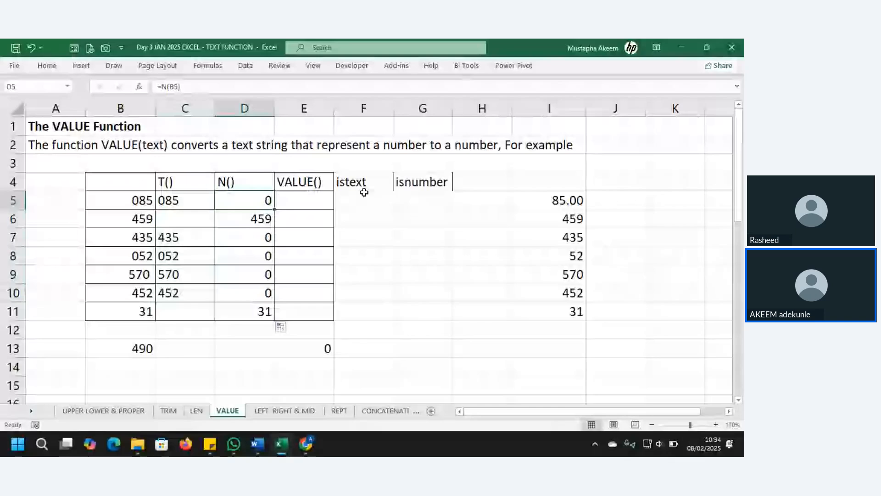
Enter =ISTEXT(B5) in F5 and fill it down to F11.
{"action": "left_click", "coordinate": [362, 203]}
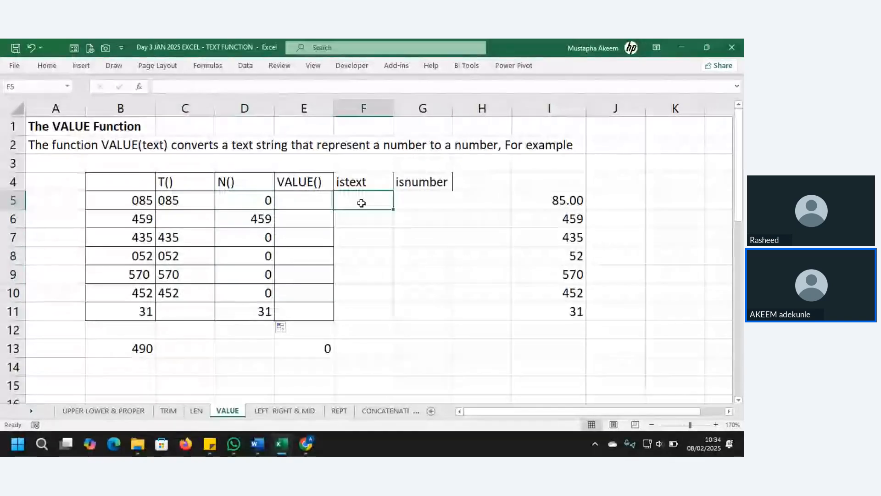
{"action": "type", "text": "=IS"}
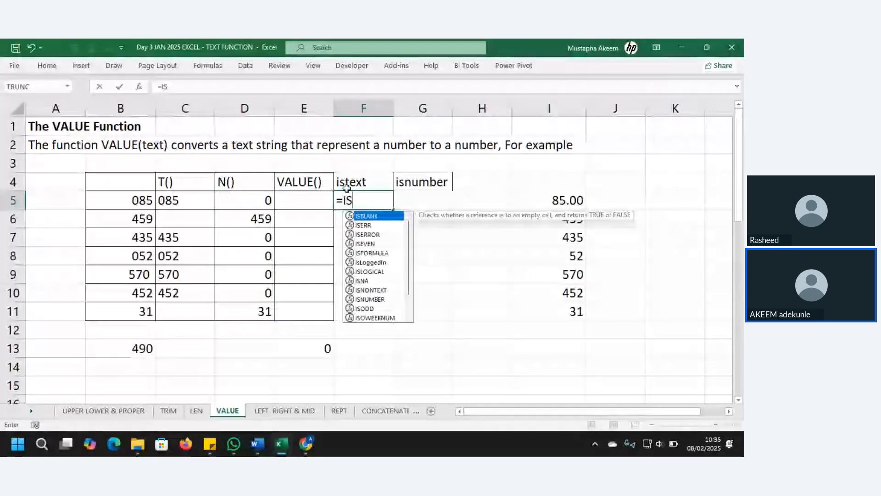
{"action": "type", "text": "TEXT("}
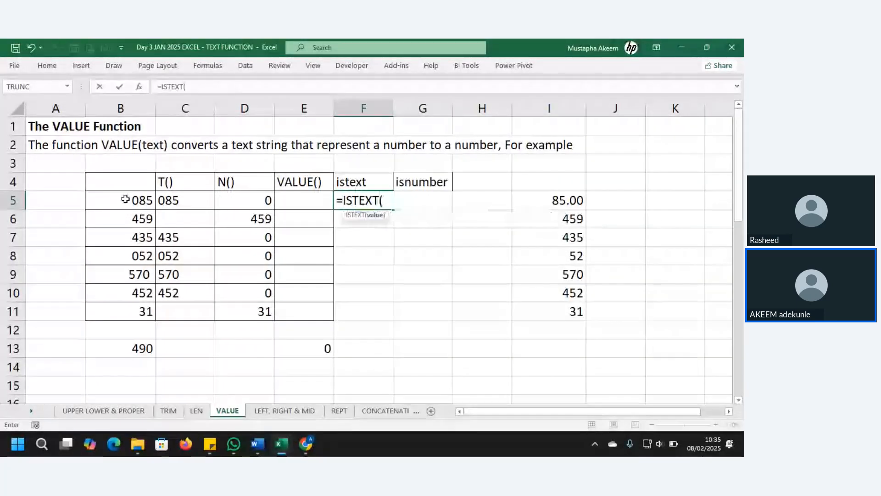
{"action": "left_click", "coordinate": [126, 200]}
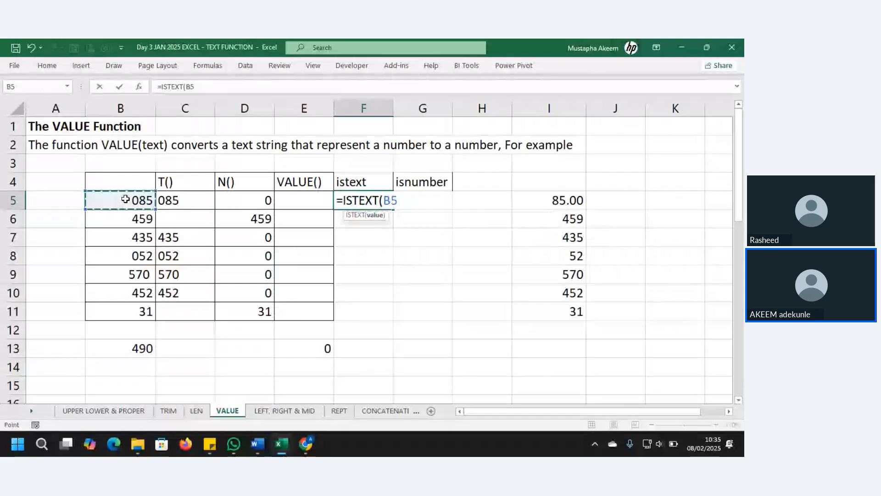
{"action": "key", "text": "Return"}
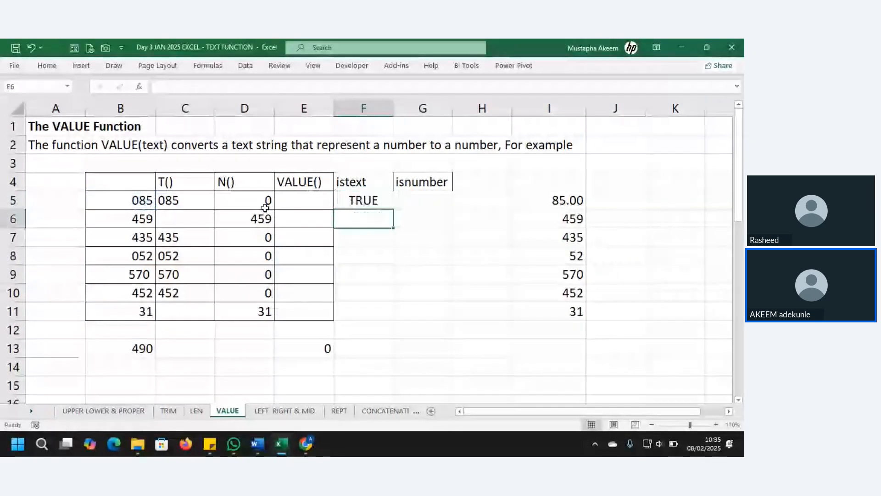
{"action": "left_click", "coordinate": [386, 200]}
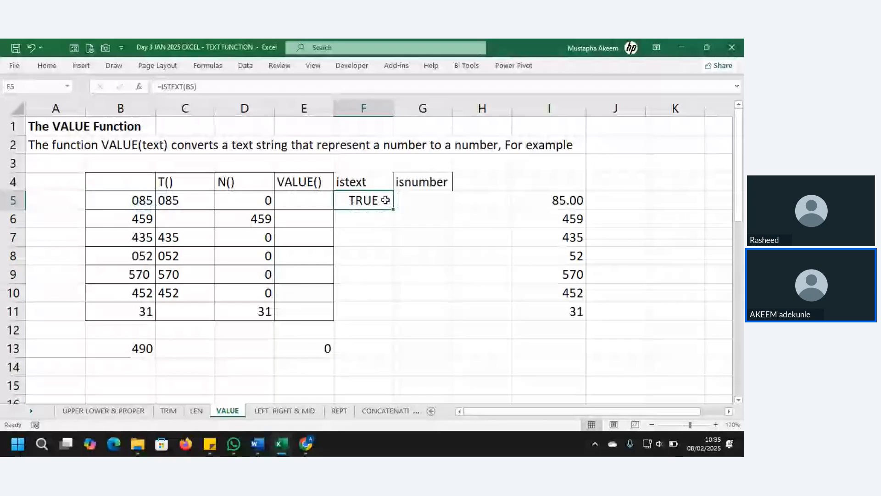
{"action": "left_click_drag", "start_coordinate": [393, 209], "coordinate": [396, 319]}
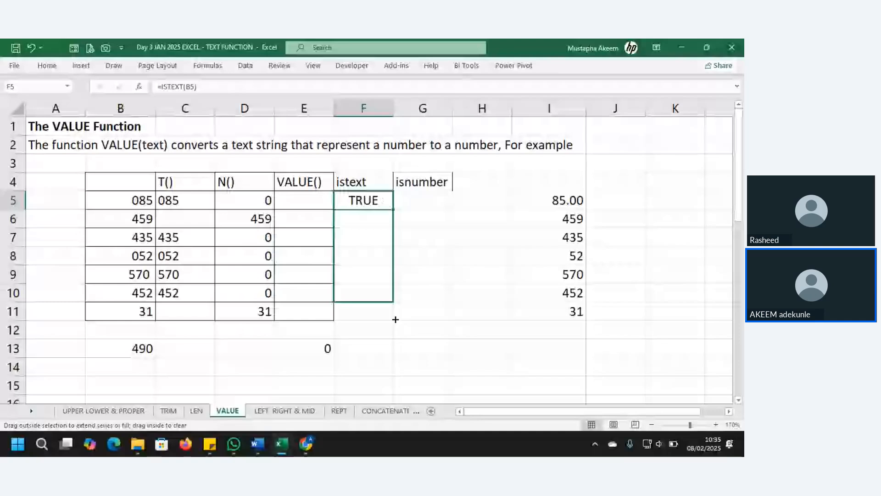
{"action": "left_click_drag", "start_coordinate": [396, 319], "coordinate": [395, 317]}
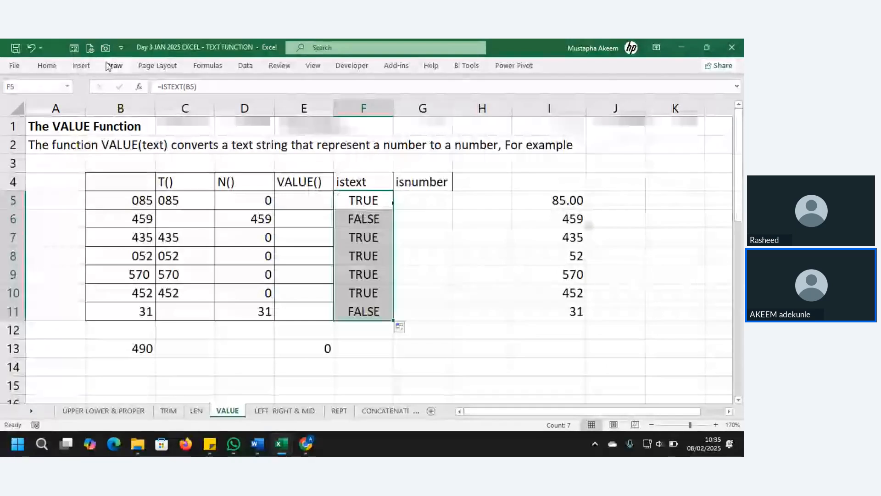
Enter =IF(ISTEXT(B5),"",B5) in F5 and fill it down to F11.
{"action": "left_click", "coordinate": [158, 86]}
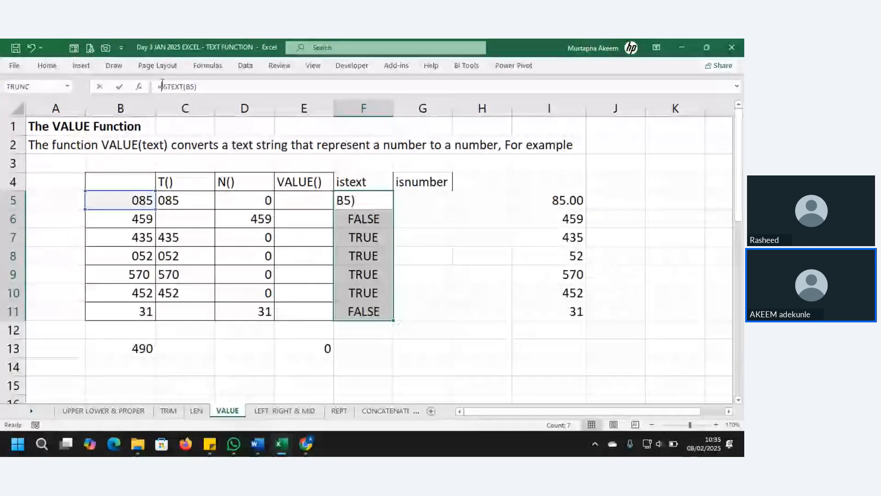
{"action": "type", "text": "IF"}
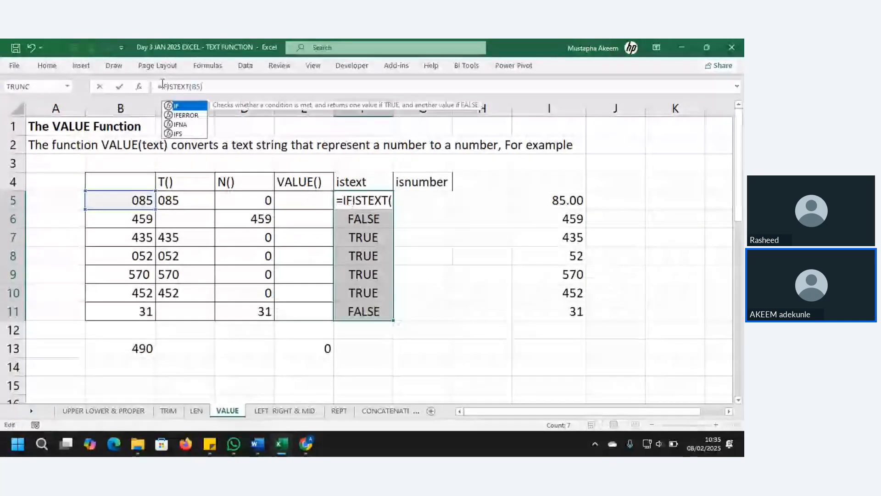
{"action": "type", "text": "("}
{"action": "left_click", "coordinate": [219, 89]}
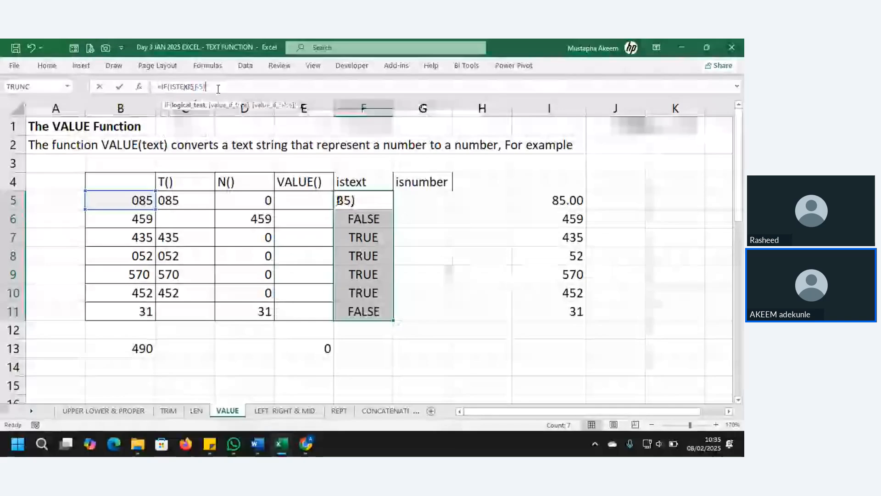
{"action": "type", "text": ","}
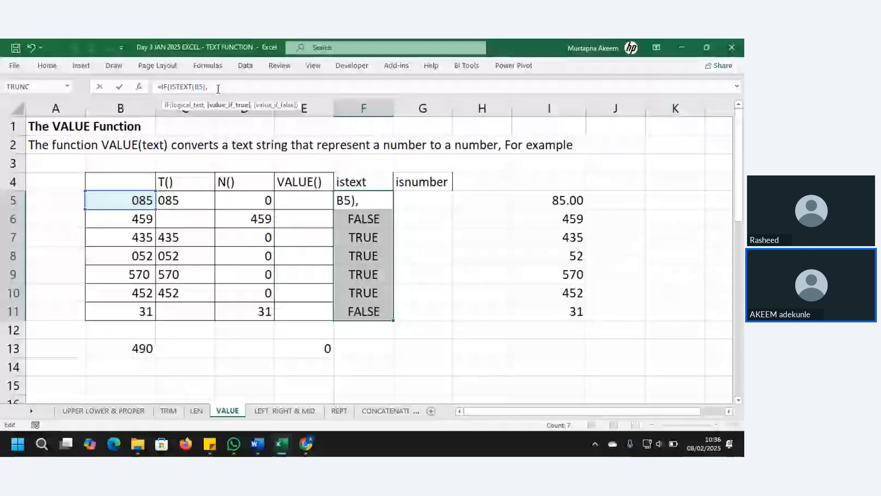
{"action": "type", "text": "\"\""}
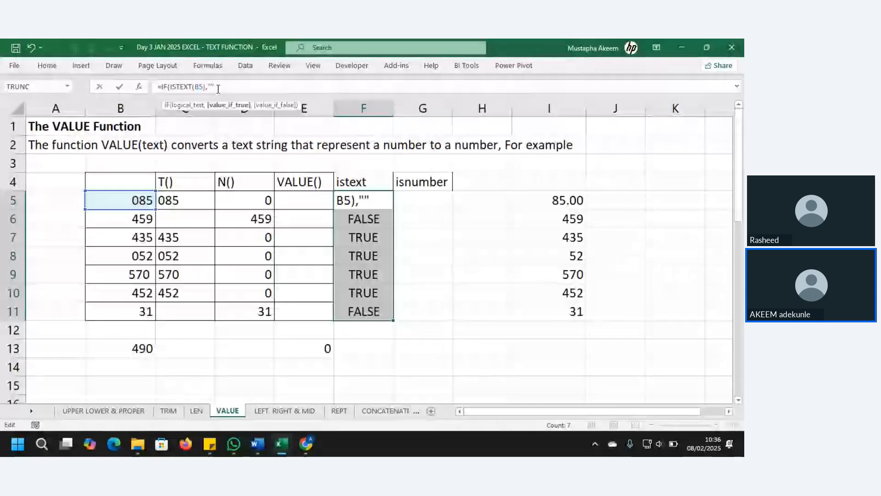
{"action": "type", "text": ","}
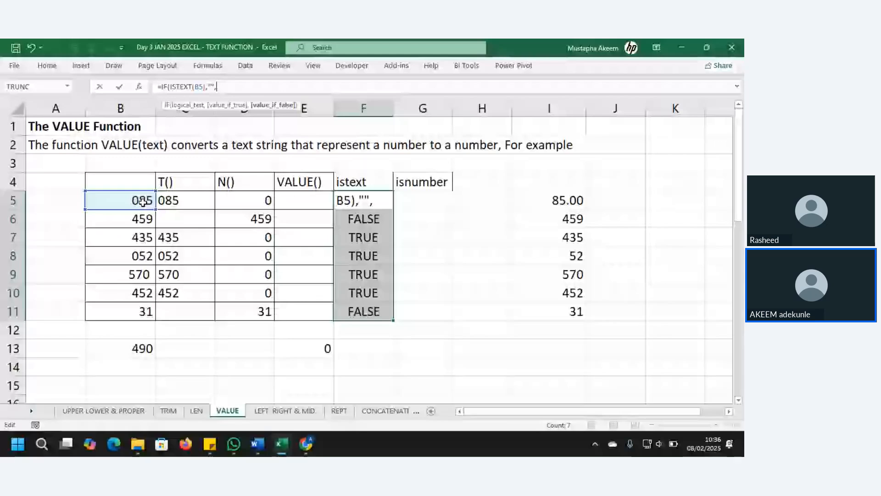
{"action": "left_click", "coordinate": [141, 202]}
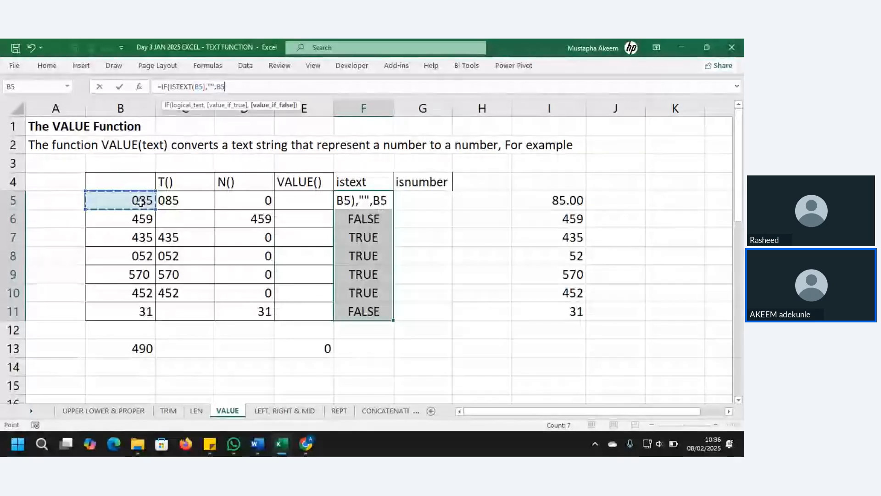
{"action": "key", "text": "Return"}
{"action": "left_click", "coordinate": [371, 202]}
{"action": "double_click", "coordinate": [393, 210]}
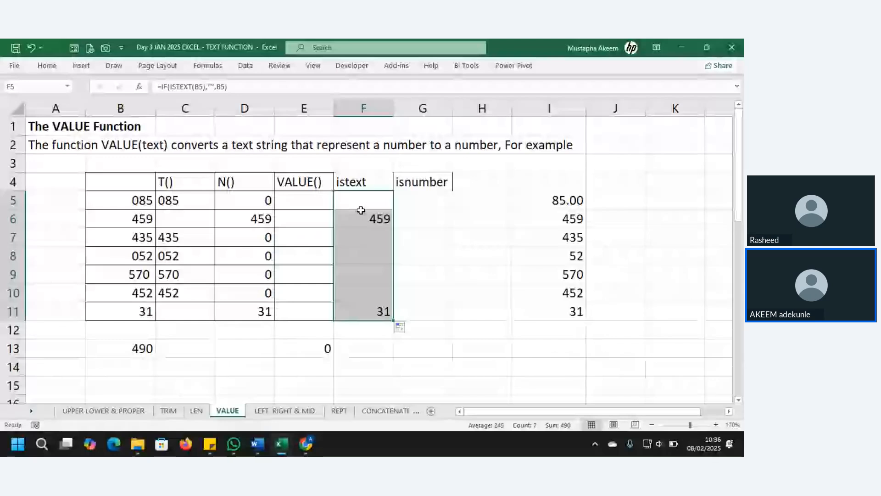
Move to cell E5, ready for the VALUE formula.
{"action": "left_click", "coordinate": [432, 192]}
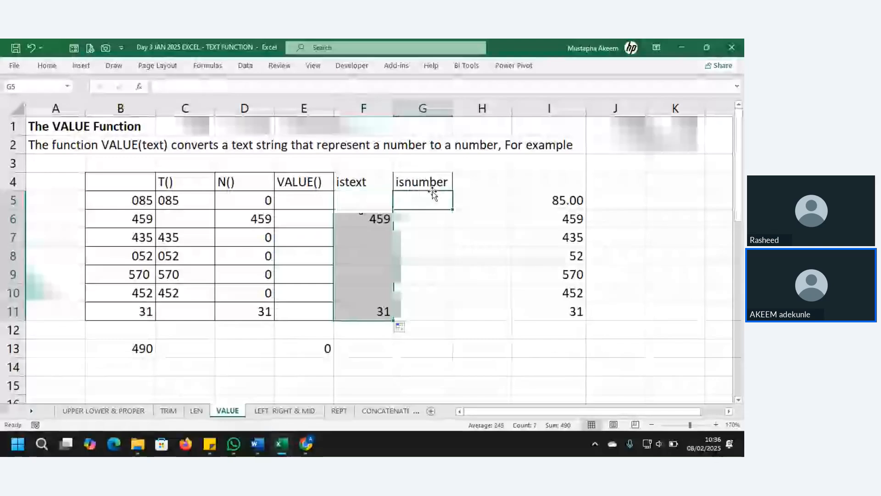
{"action": "left_click", "coordinate": [384, 189]}
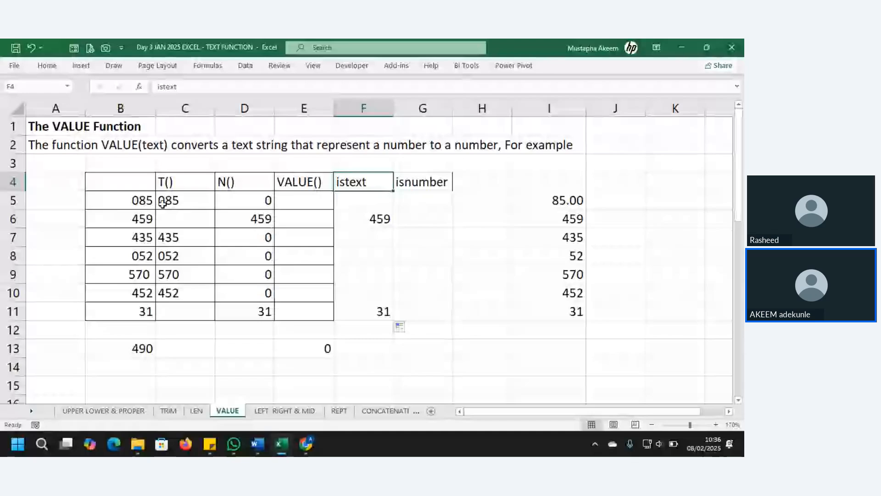
{"action": "left_click", "coordinate": [314, 197]}
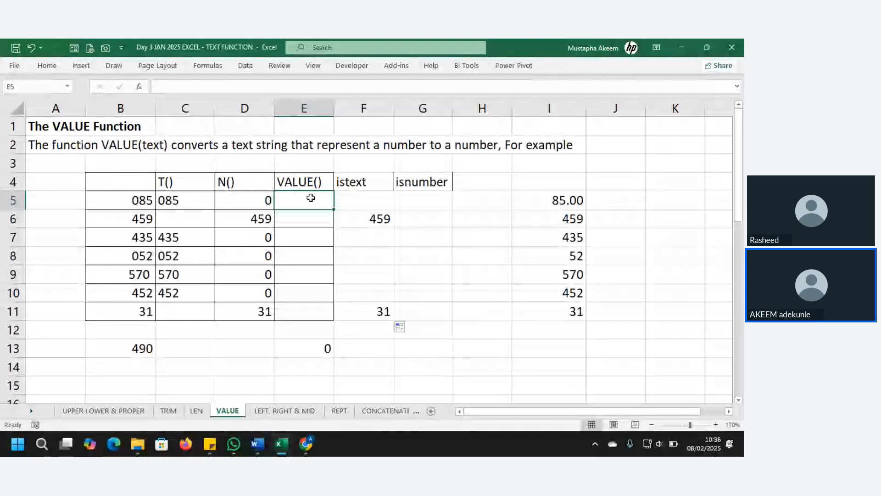
Enter =VALUE(B5) in E5 and fill it down to E11.
{"action": "type", "text": "=VAL"}
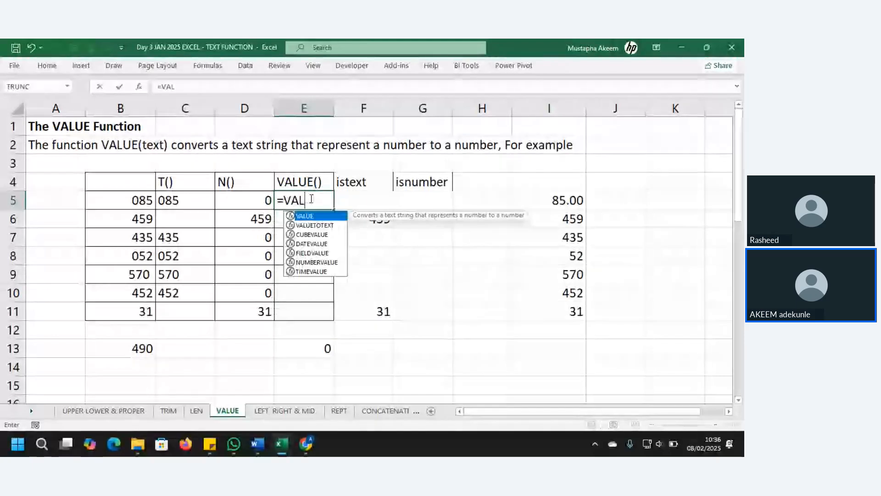
{"action": "type", "text": "U"}
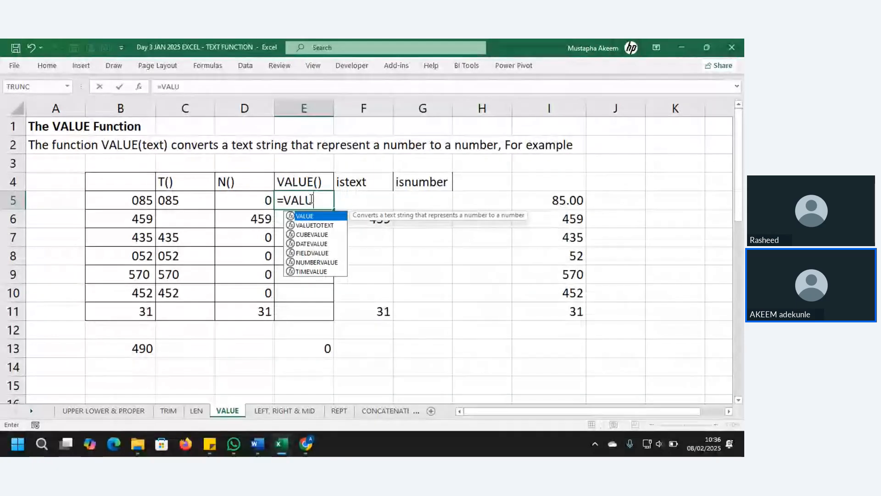
{"action": "key", "text": "Tab"}
{"action": "left_click", "coordinate": [129, 204]}
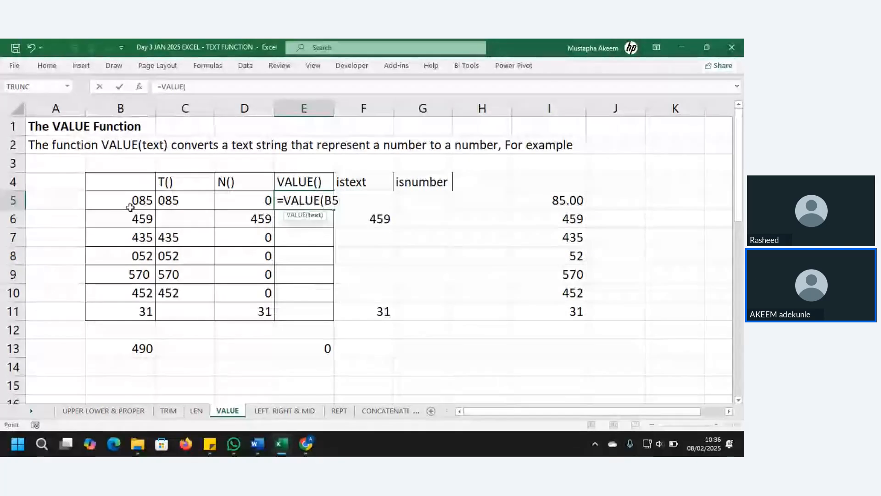
{"action": "key", "text": "Return"}
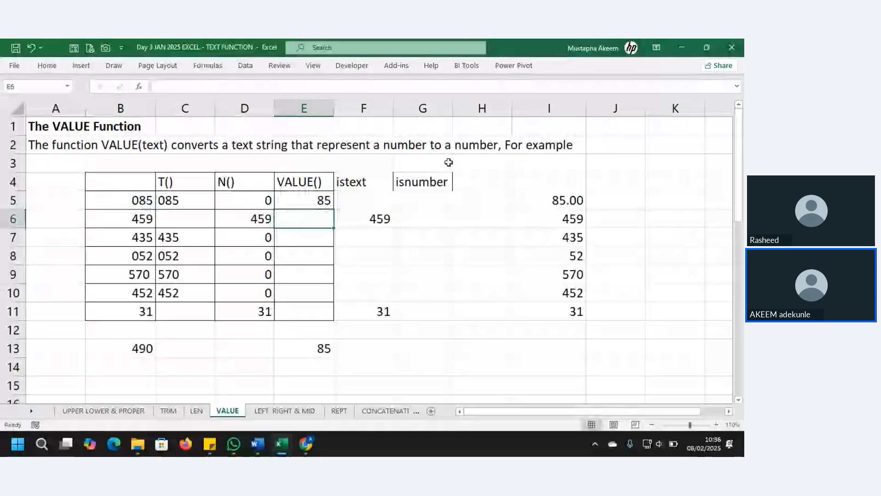
{"action": "left_click", "coordinate": [326, 203]}
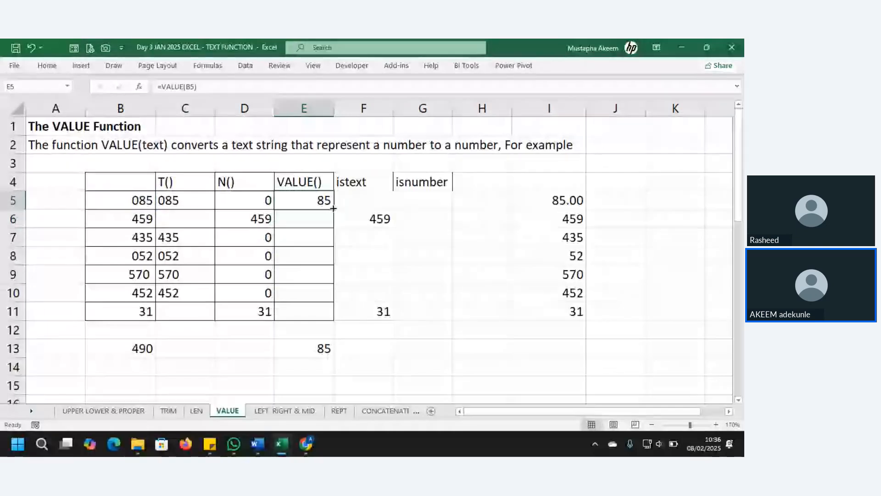
{"action": "double_click", "coordinate": [333, 209]}
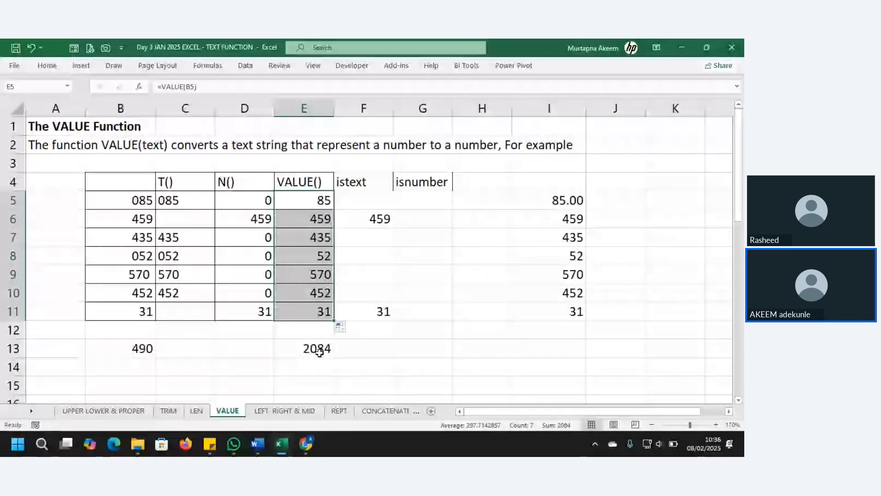
Check the E13 total of 2084 and select the converted numbers E5:E11.
{"action": "double_click", "coordinate": [319, 352]}
{"action": "key", "text": "Return"}
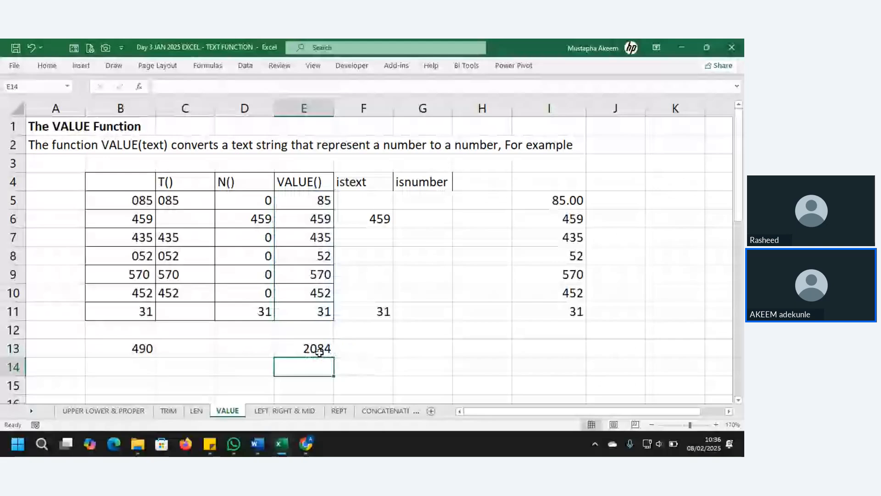
{"action": "left_click", "coordinate": [313, 199]}
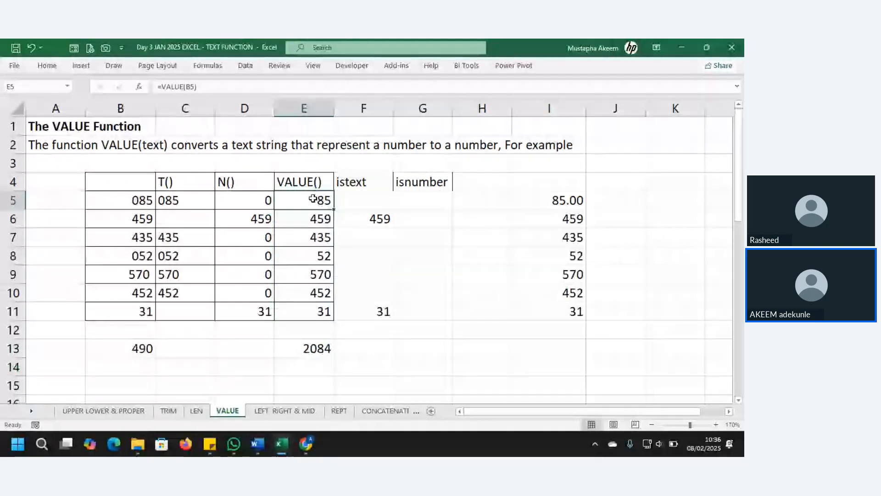
{"action": "left_click_drag", "start_coordinate": [313, 199], "coordinate": [313, 312]}
Copy E5:E11 and paste it back over itself as plain values.
{"action": "right_click", "coordinate": [305, 256]}
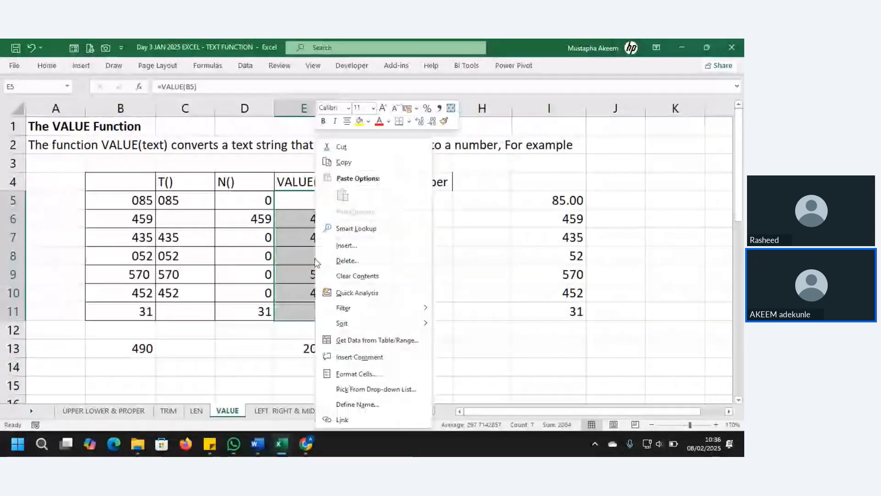
{"action": "left_click", "coordinate": [342, 163]}
{"action": "right_click", "coordinate": [317, 202]}
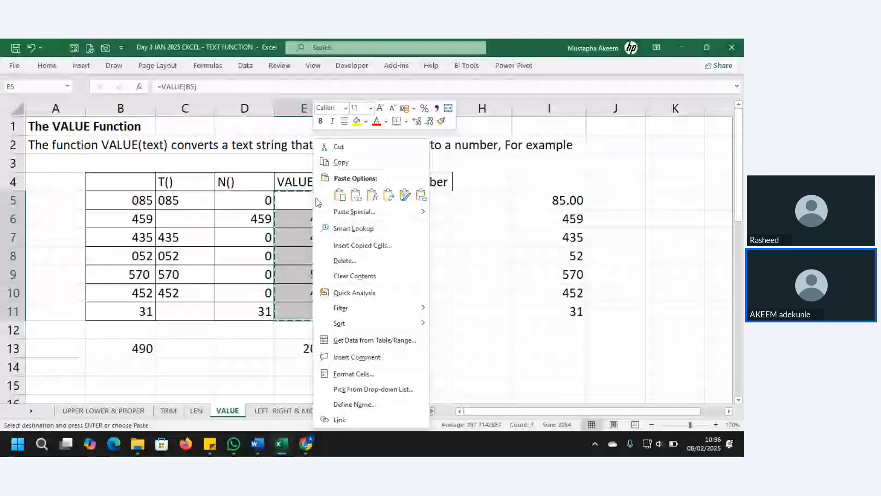
{"action": "left_click", "coordinate": [357, 196]}
{"action": "left_click", "coordinate": [306, 212]}
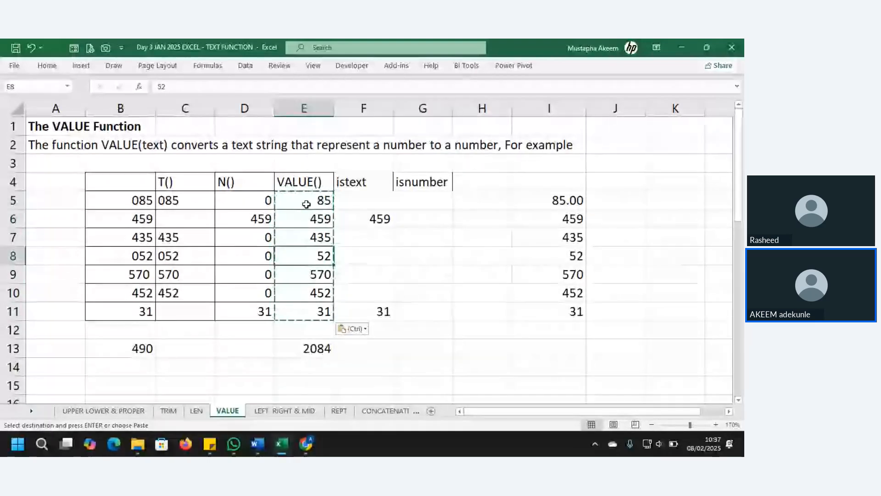
Test the pasted values by clearing B5:B10, then undo the deletion twice.
{"action": "key", "text": "Down"}
{"action": "left_click", "coordinate": [306, 204]}
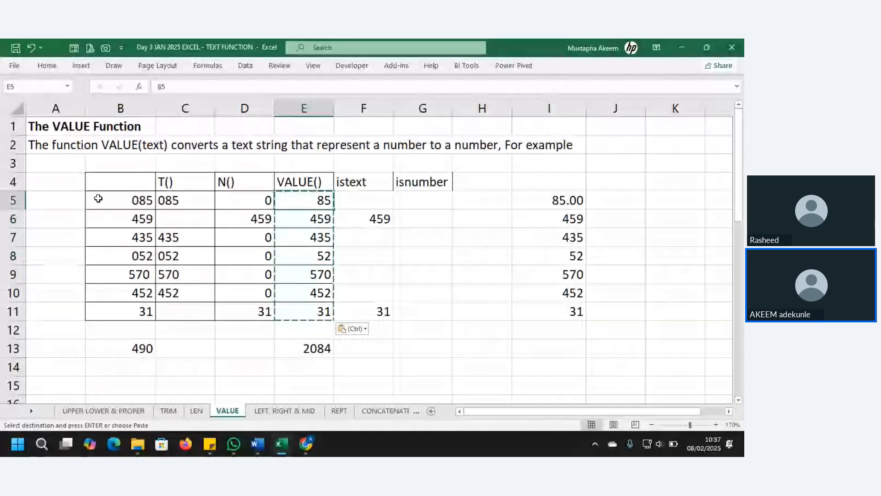
{"action": "left_click", "coordinate": [98, 198]}
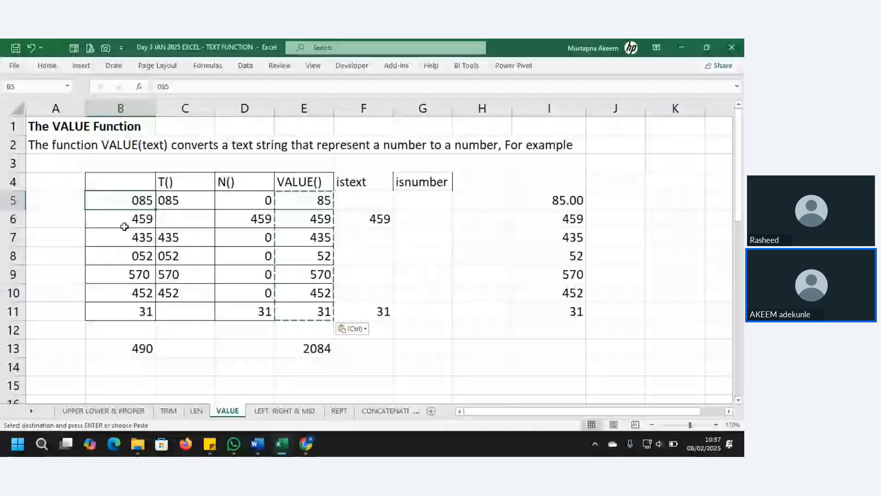
{"action": "left_click", "coordinate": [125, 299], "text": "shift"}
{"action": "key", "text": "Delete"}
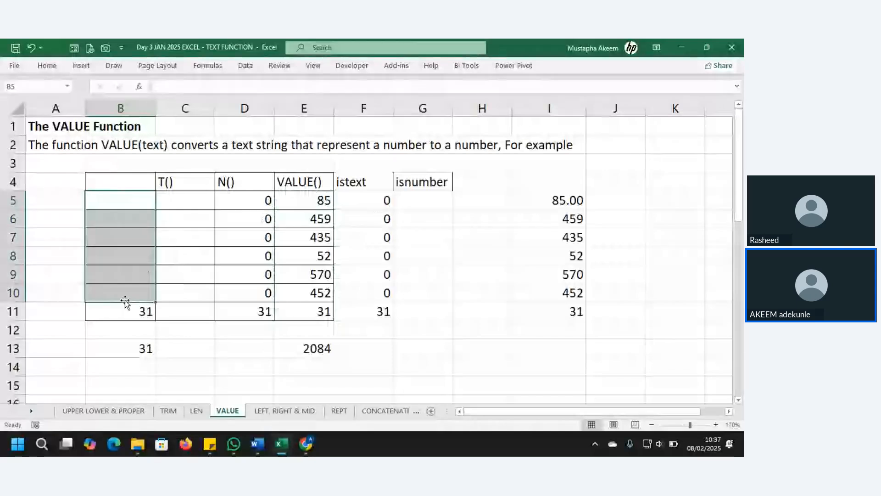
{"action": "key", "text": "ctrl+z"}
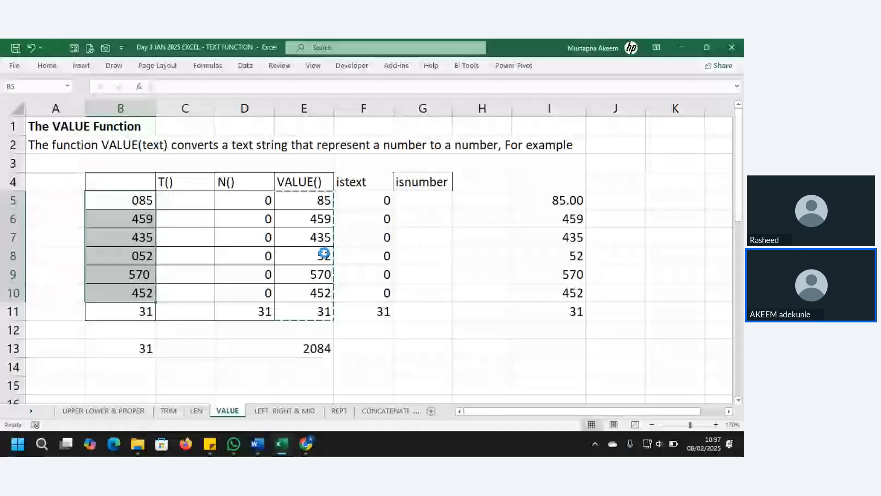
{"action": "key", "text": "ctrl+z"}
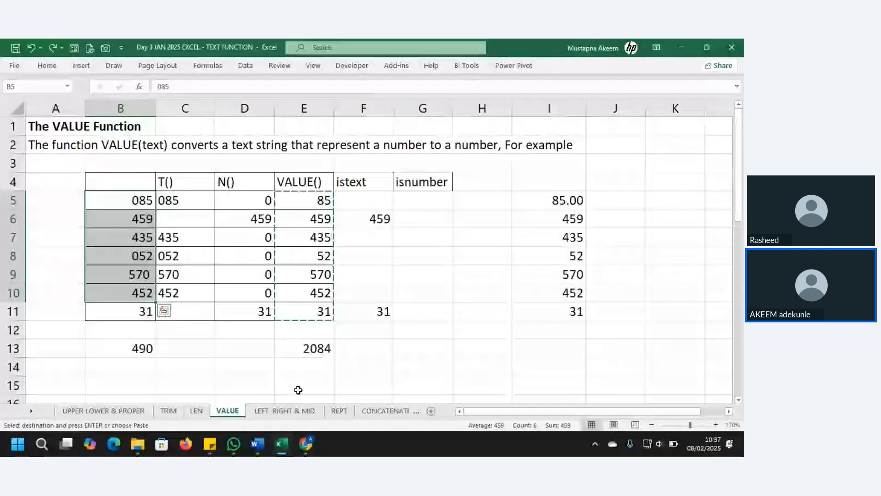
Show the 'LEFT, RIGHT & MID' sheet with the MID syntax and sample codes.
{"action": "left_click", "coordinate": [291, 412]}
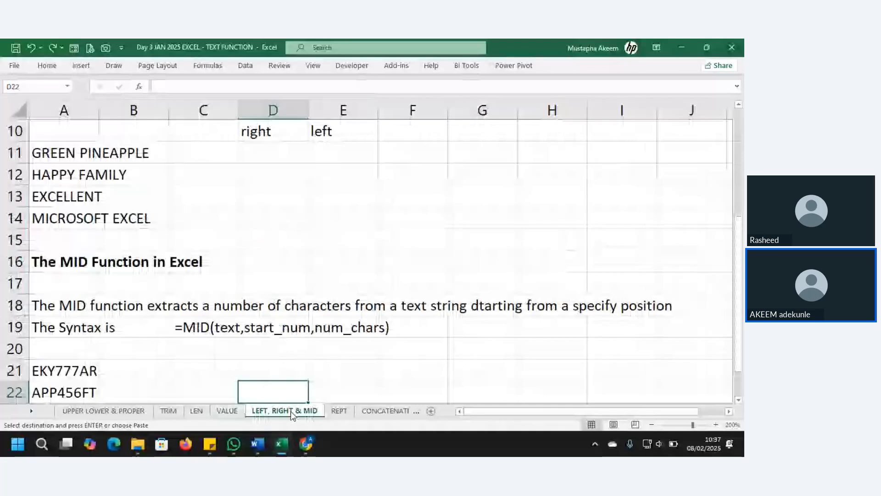
Correct A11's text in the formula bar so it reads GREEN PINEAPPLE.
{"action": "key", "text": "ctrl+Up"}
{"action": "key", "text": "ctrl+Up"}
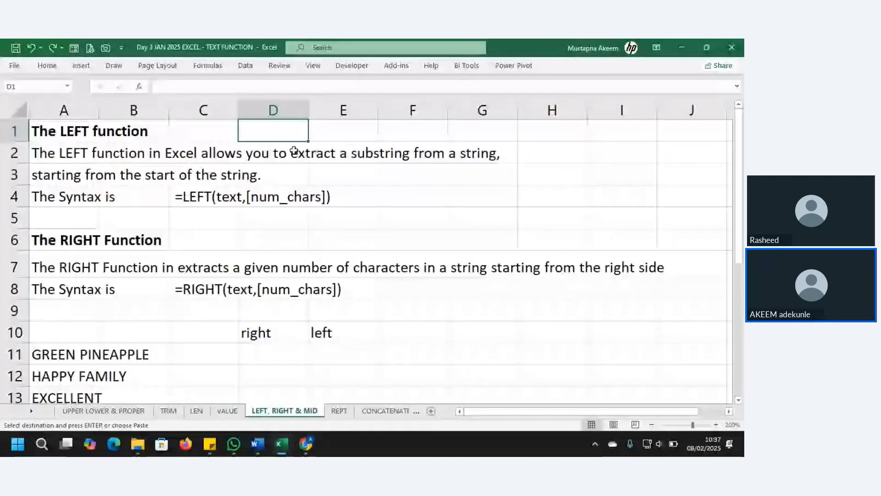
{"action": "left_click", "coordinate": [65, 150]}
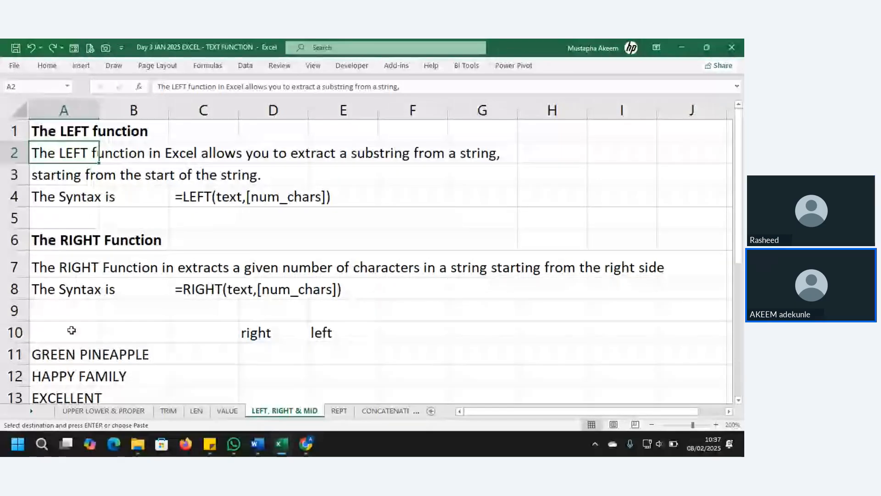
{"action": "left_click", "coordinate": [92, 354]}
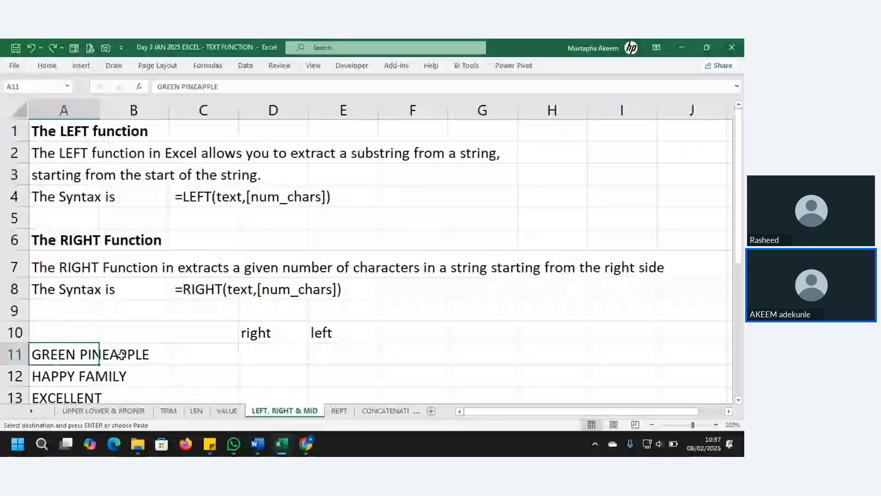
{"action": "left_click", "coordinate": [193, 87]}
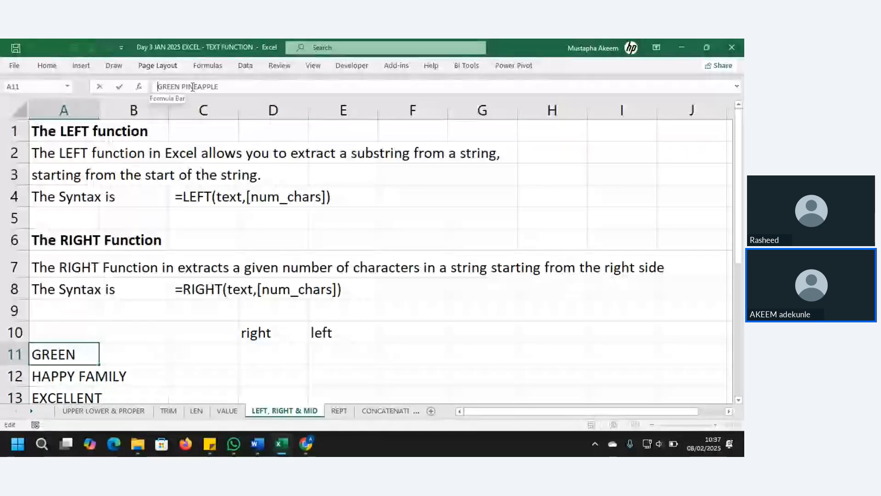
{"action": "left_click", "coordinate": [222, 87]}
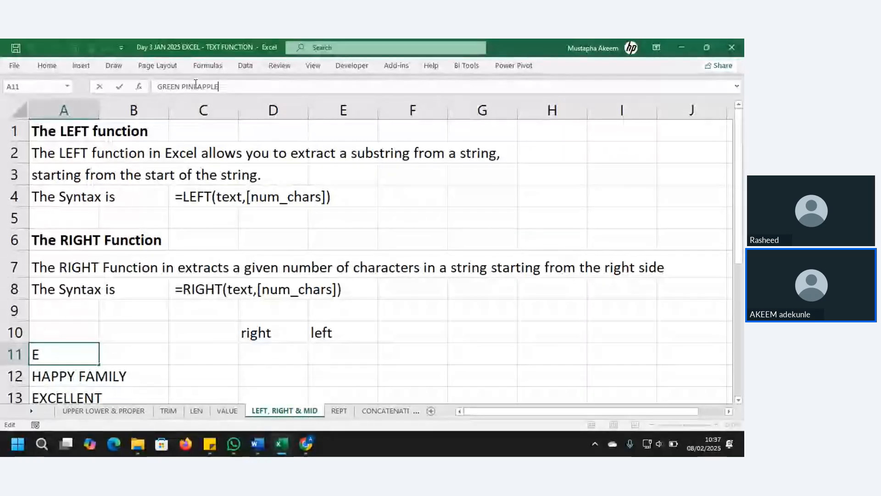
{"action": "left_click_drag", "start_coordinate": [197, 86], "coordinate": [247, 91]}
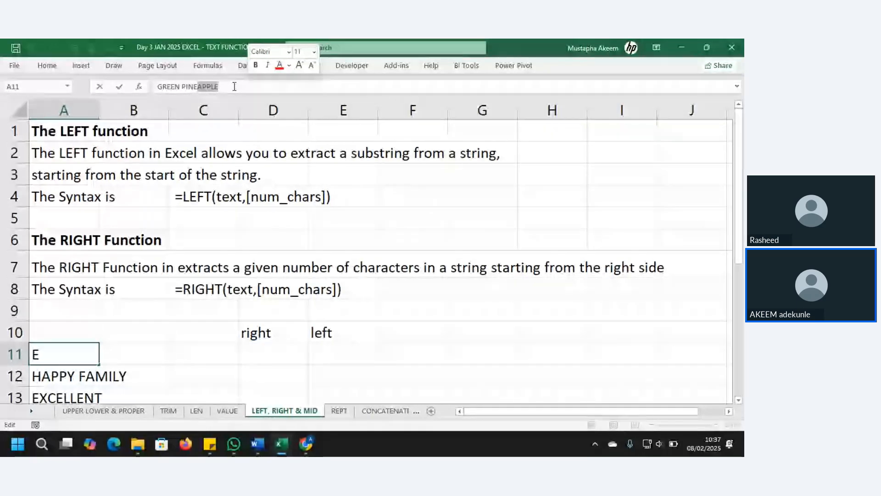
{"action": "key", "text": "Return"}
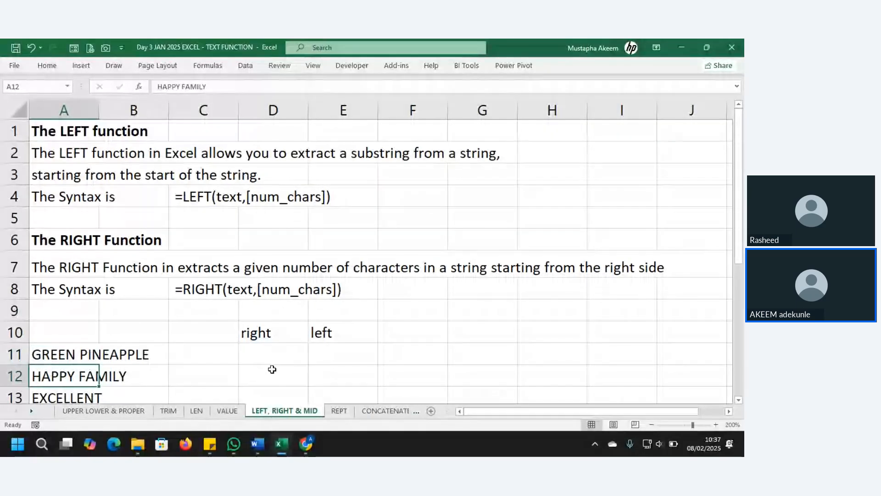
Enter =RIGHT(A11,5) in D11 to return APPLE.
{"action": "left_click", "coordinate": [265, 354]}
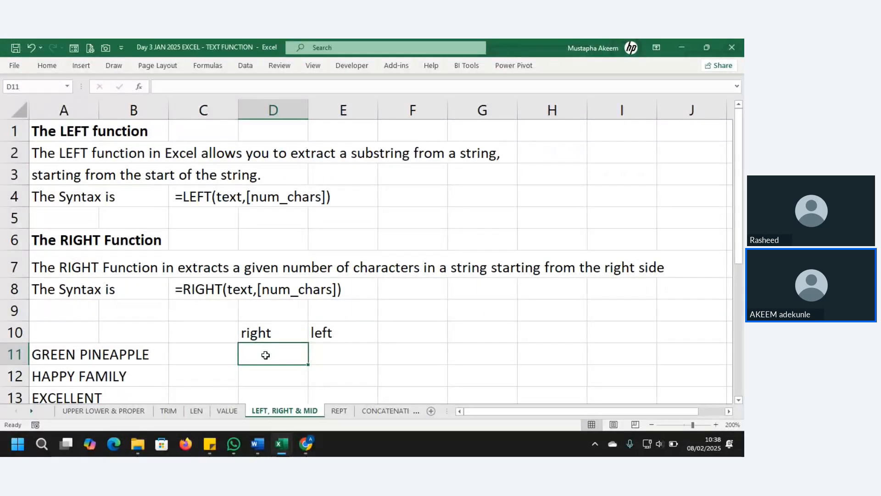
{"action": "type", "text": "="}
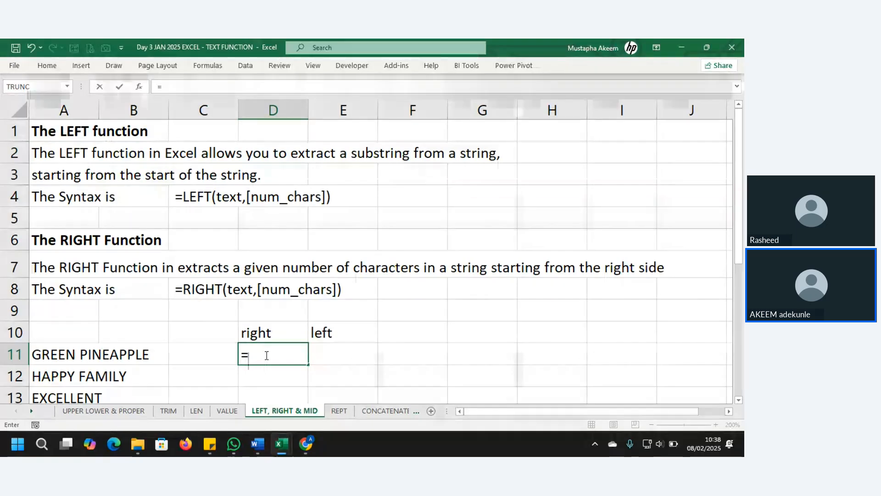
{"action": "type", "text": "RIGHT("}
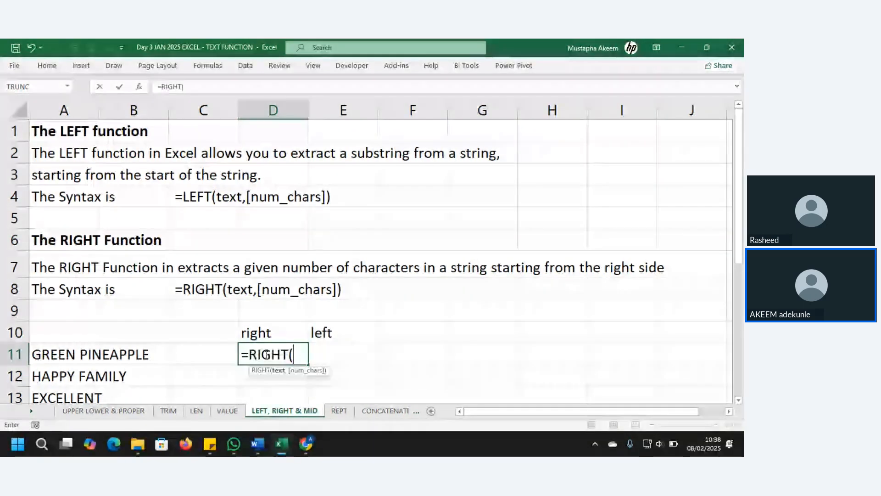
{"action": "left_click", "coordinate": [70, 360]}
{"action": "type", "text": ","}
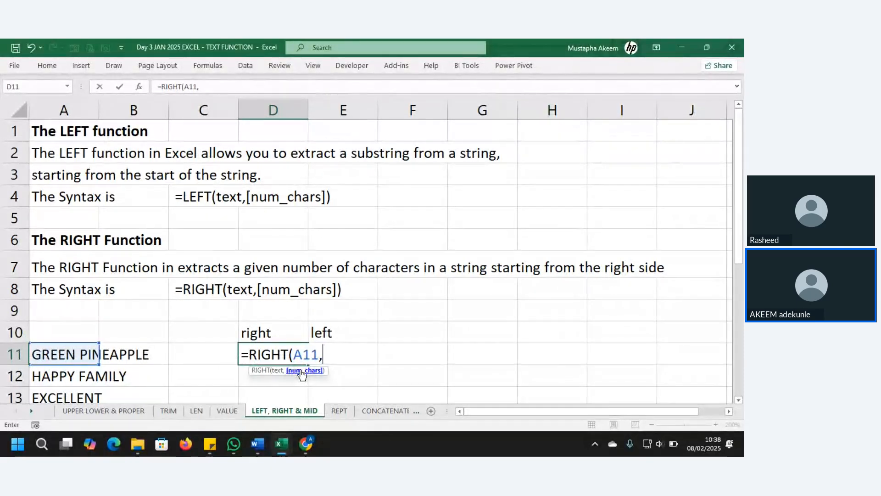
{"action": "type", "text": "5)"}
{"action": "key", "text": "Return"}
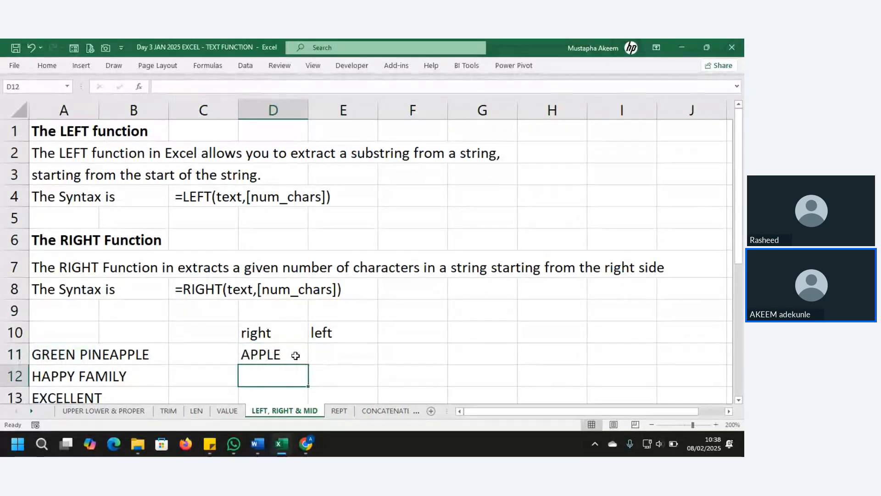
Copy the RIGHT formula down to D14, giving AMILY, LLENT and EXCEL.
{"action": "left_click", "coordinate": [296, 356]}
{"action": "left_click_drag", "start_coordinate": [307, 366], "coordinate": [296, 318]}
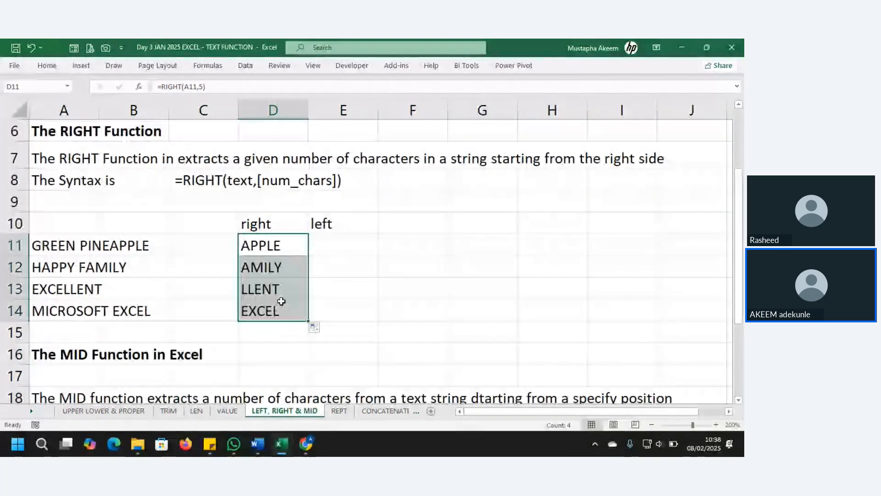
{"action": "left_click", "coordinate": [273, 245]}
{"action": "left_click_drag", "start_coordinate": [273, 246], "coordinate": [273, 312]}
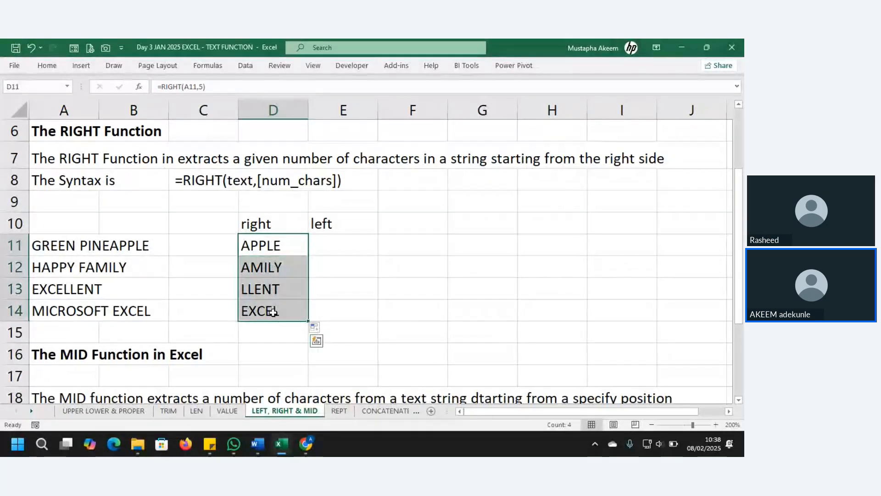
{"action": "double_click", "coordinate": [347, 245]}
Enter =LEFT(A11,5) in E11, adding the length 5 in the formula bar.
{"action": "type", "text": "="}
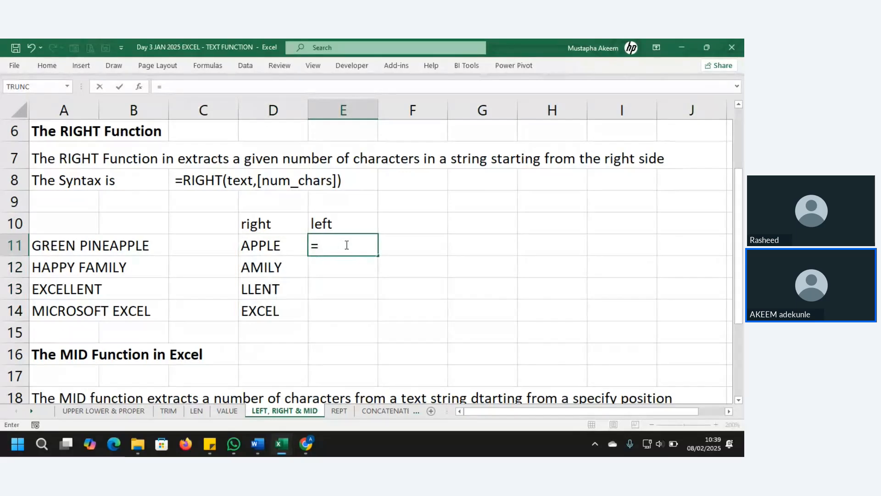
{"action": "type", "text": "LEFT("}
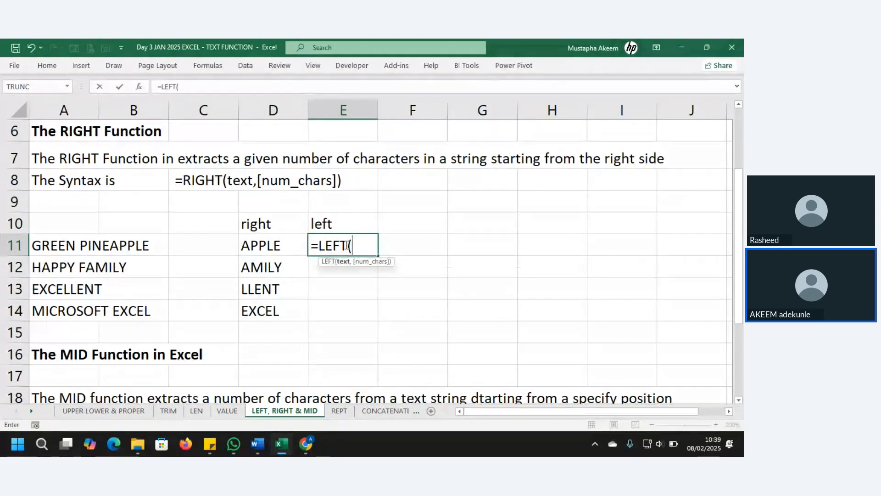
{"action": "left_click", "coordinate": [66, 246]}
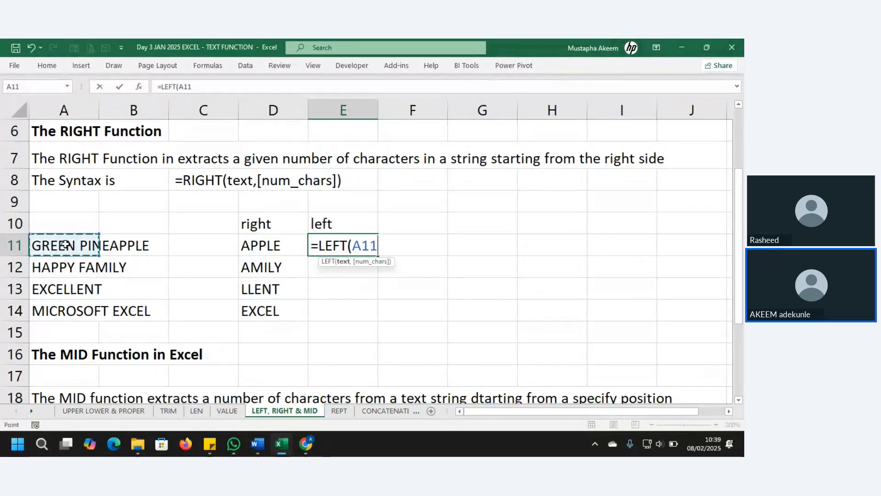
{"action": "type", "text": ")"}
{"action": "key", "text": "Return"}
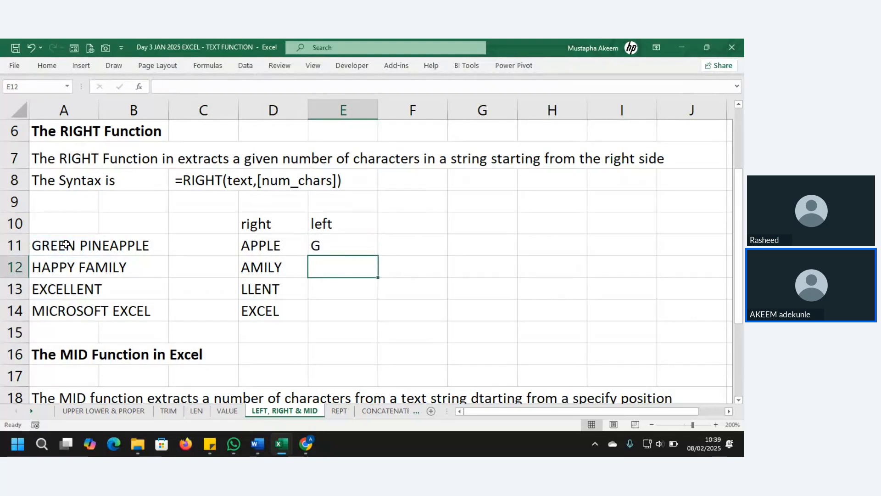
{"action": "left_click", "coordinate": [330, 248]}
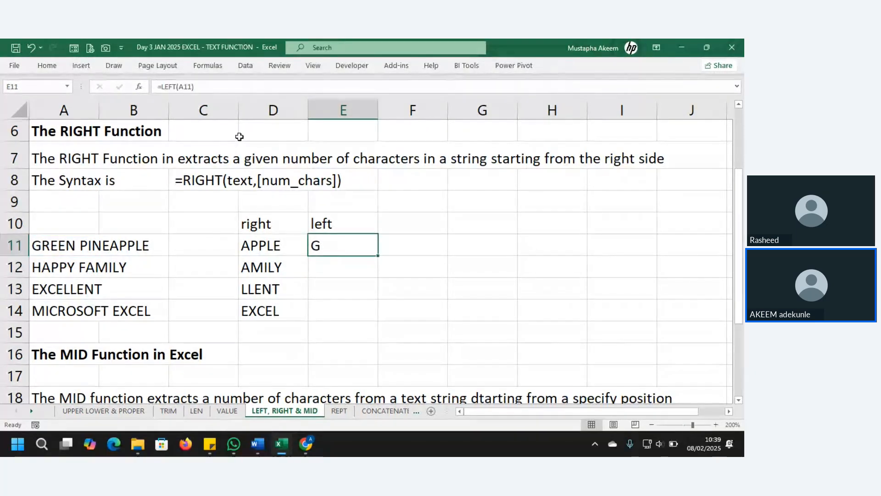
{"action": "left_click", "coordinate": [207, 85]}
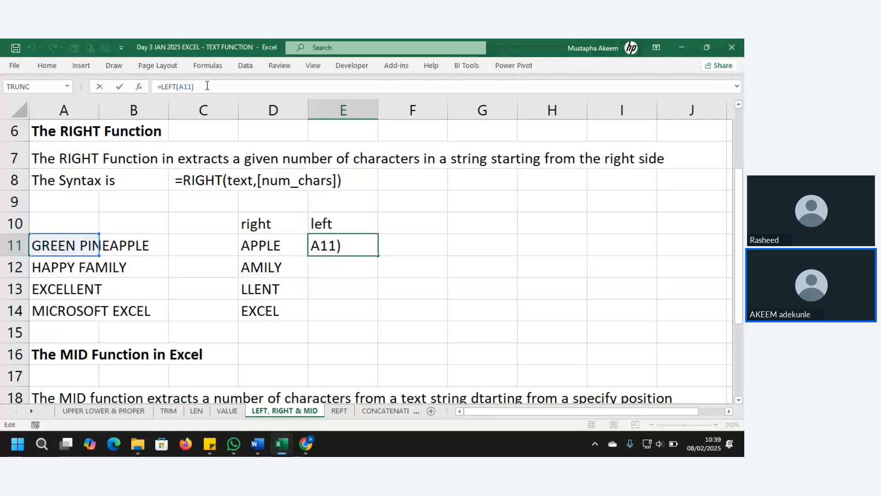
{"action": "key", "text": "BackSpace"}
{"action": "type", "text": ","}
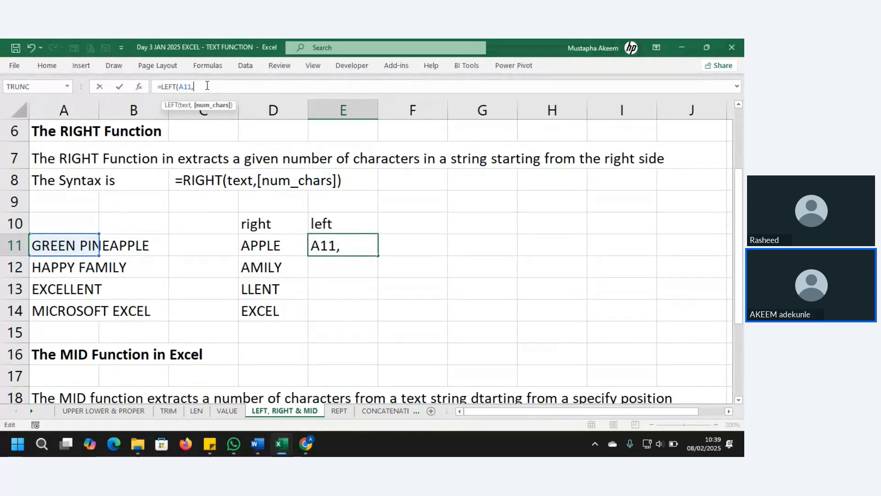
{"action": "type", "text": "5)"}
{"action": "key", "text": "Return"}
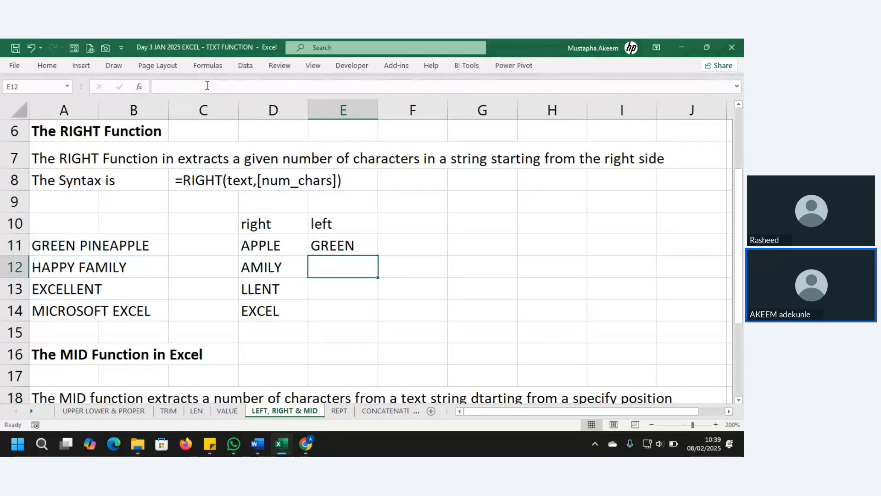
Fill the LEFT formula down to E14, giving HAPPY, EXCEL and MICRO.
{"action": "left_click", "coordinate": [362, 242]}
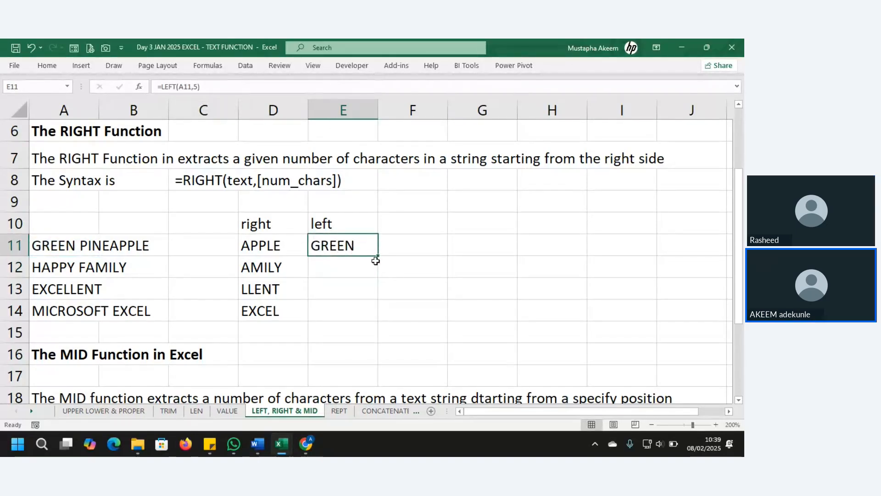
{"action": "left_click_drag", "start_coordinate": [377, 256], "coordinate": [379, 316]}
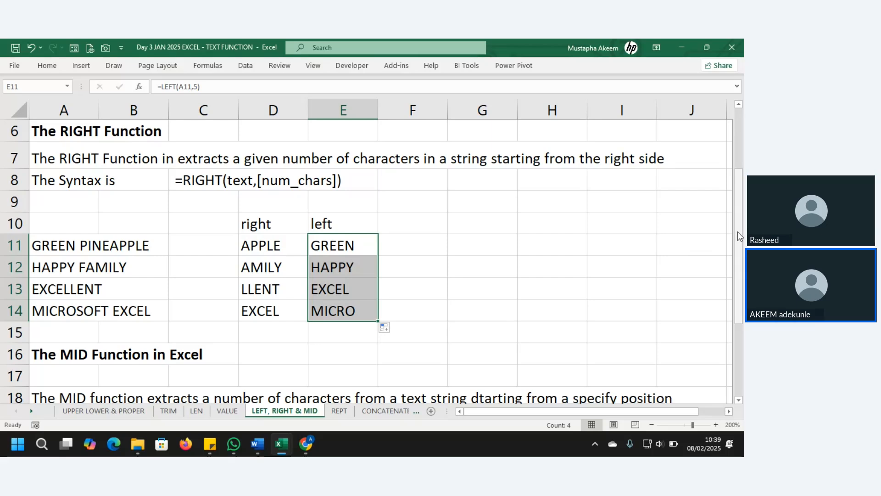
{"action": "left_click_drag", "start_coordinate": [737, 232], "coordinate": [738, 312]}
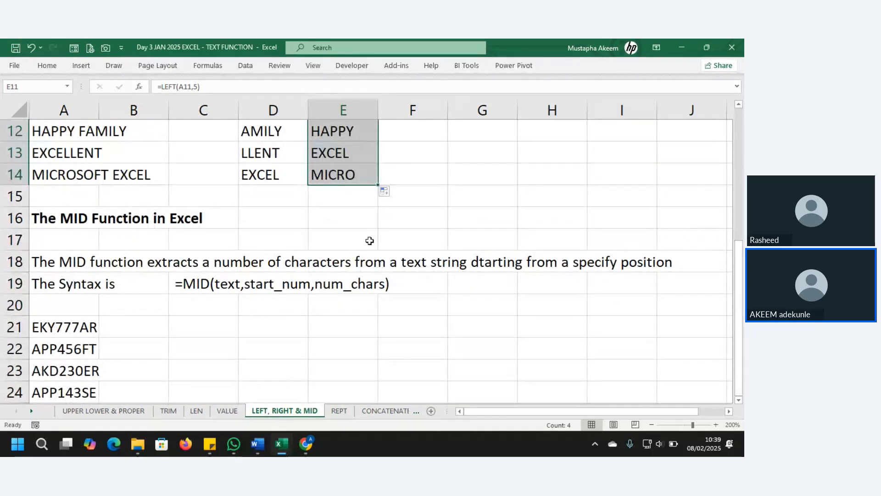
{"action": "left_click", "coordinate": [69, 327]}
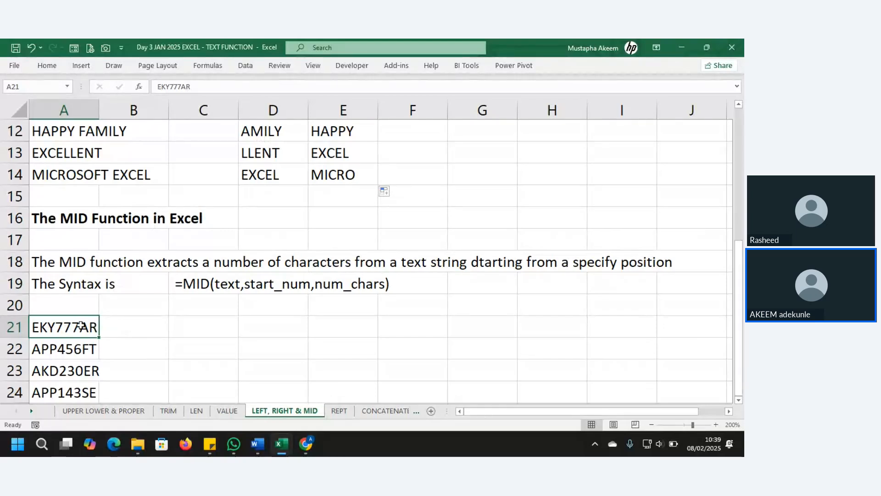
{"action": "left_click", "coordinate": [79, 215]}
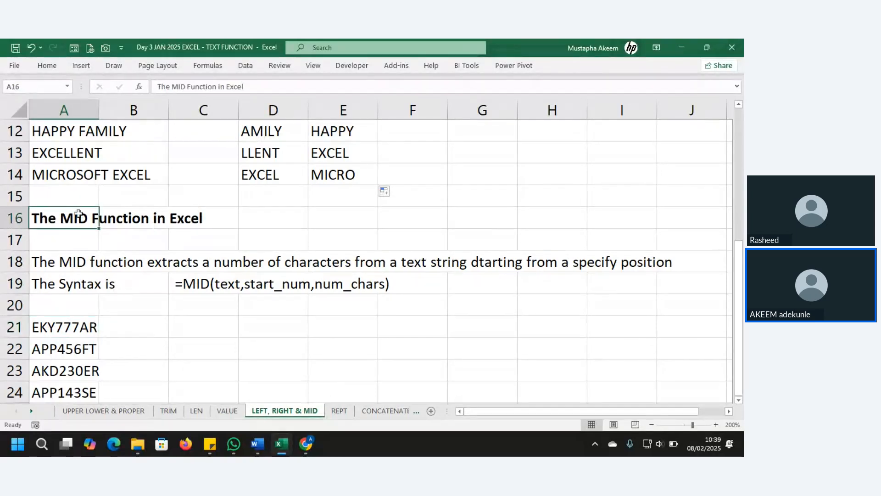
{"action": "left_click_drag", "start_coordinate": [58, 325], "coordinate": [59, 393]}
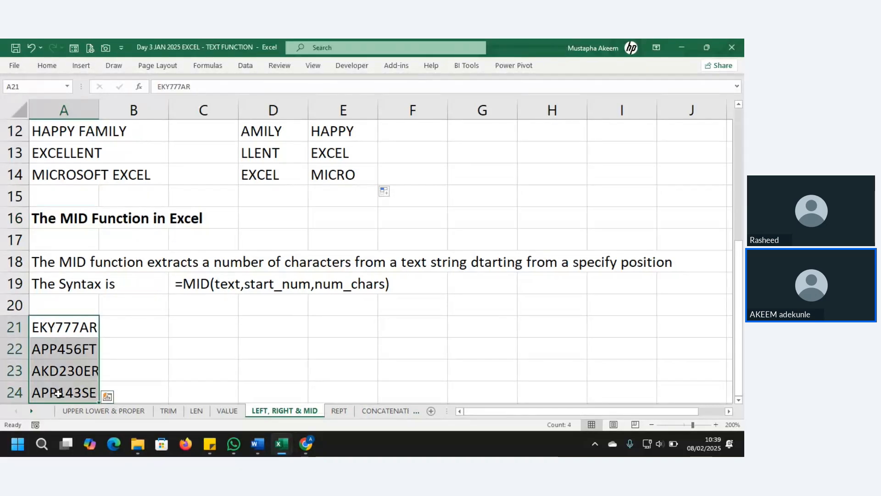
{"action": "left_click", "coordinate": [68, 324]}
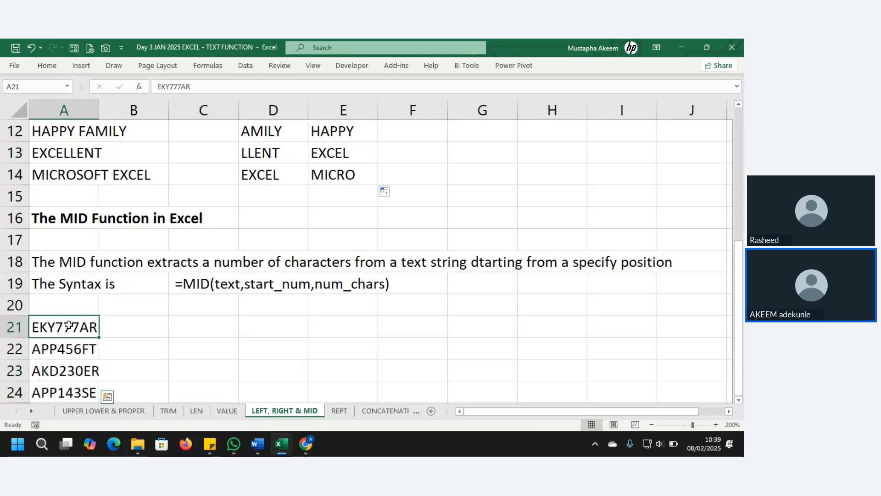
{"action": "left_click", "coordinate": [63, 349]}
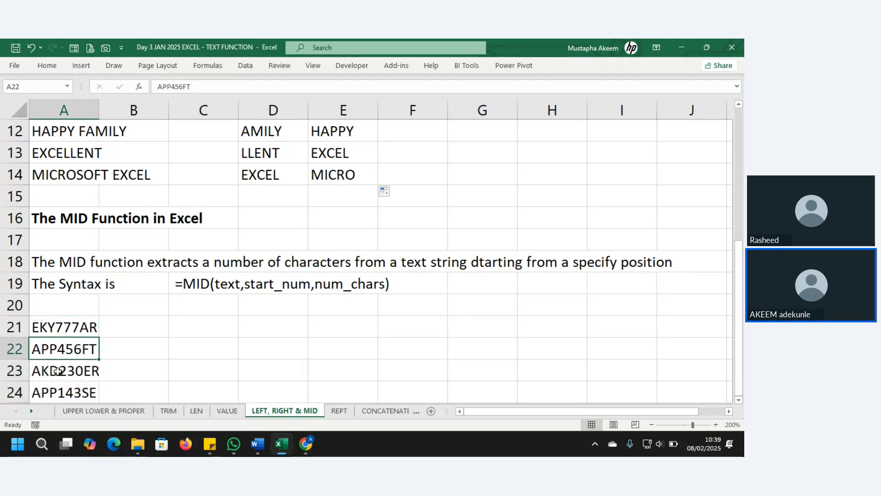
{"action": "left_click", "coordinate": [59, 373]}
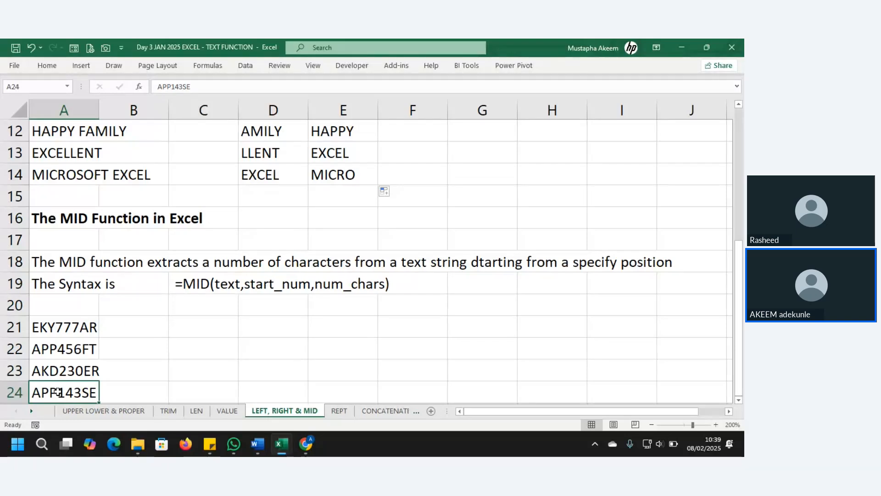
{"action": "left_click_drag", "start_coordinate": [64, 327], "coordinate": [67, 392]}
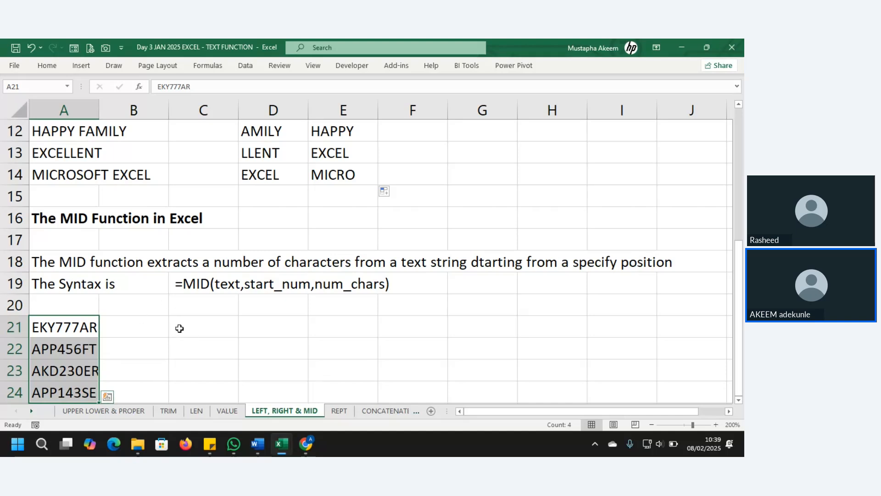
{"action": "left_click", "coordinate": [211, 328]}
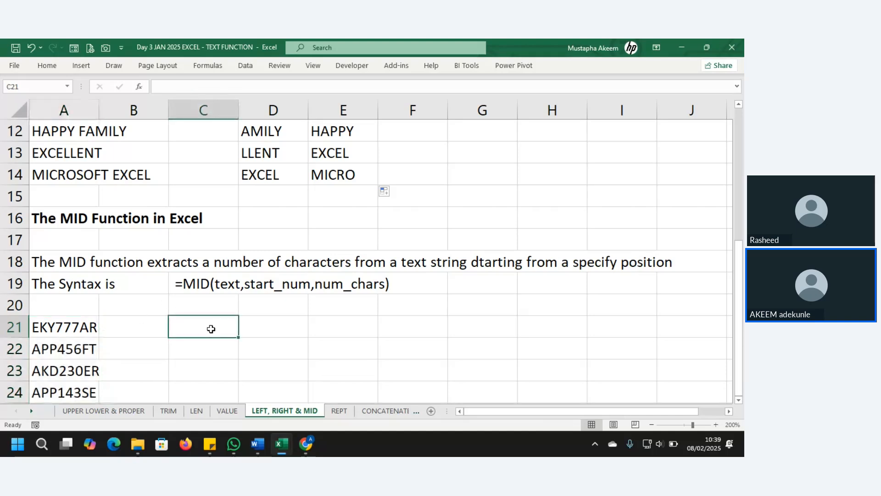
Begin =MID(A21, in C21, using the code in A21 as the text.
{"action": "type", "text": "=MID("}
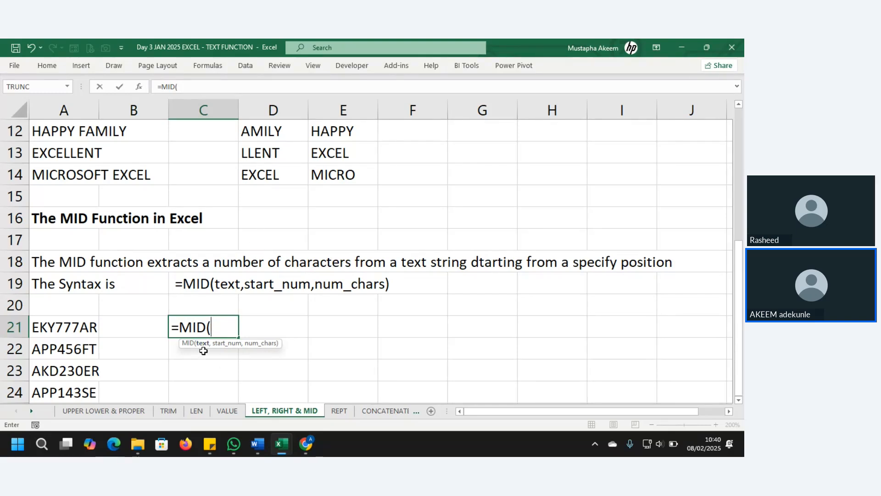
{"action": "left_click", "coordinate": [67, 324]}
{"action": "type", "text": ",4,3"}
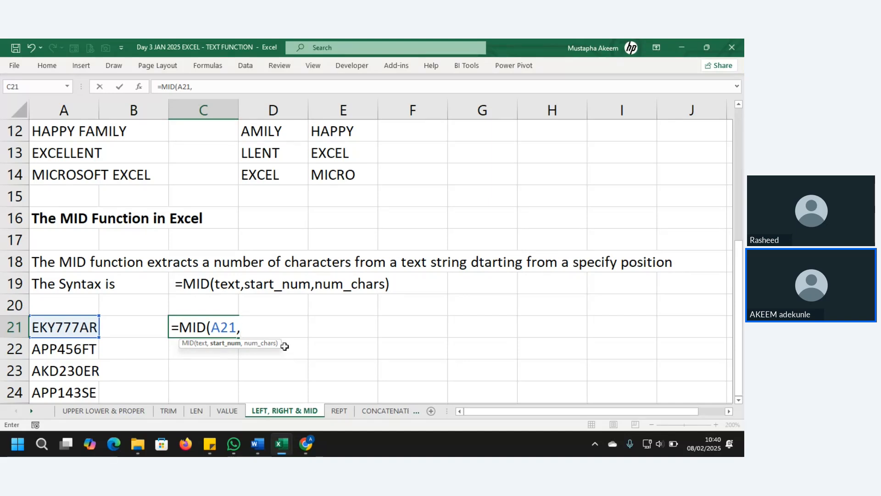
Complete =MID(A21,4,3) in C21 and fill it down to C24, giving 777, 456, 230 and 143.
{"action": "type", "text": "4,"}
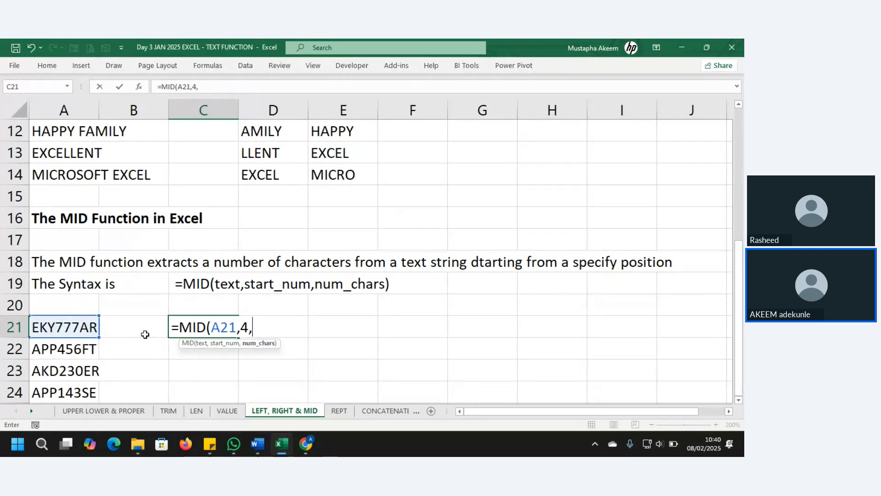
{"action": "type", "text": "3)"}
{"action": "key", "text": "Return"}
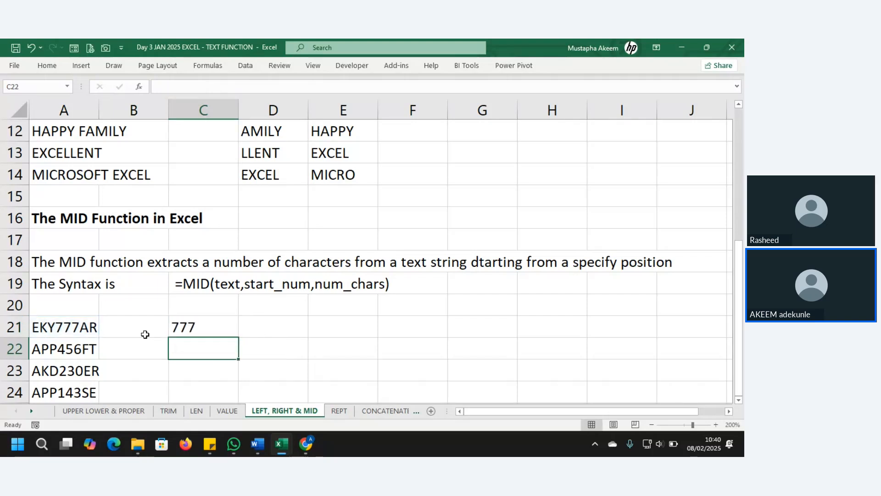
{"action": "left_click", "coordinate": [219, 328]}
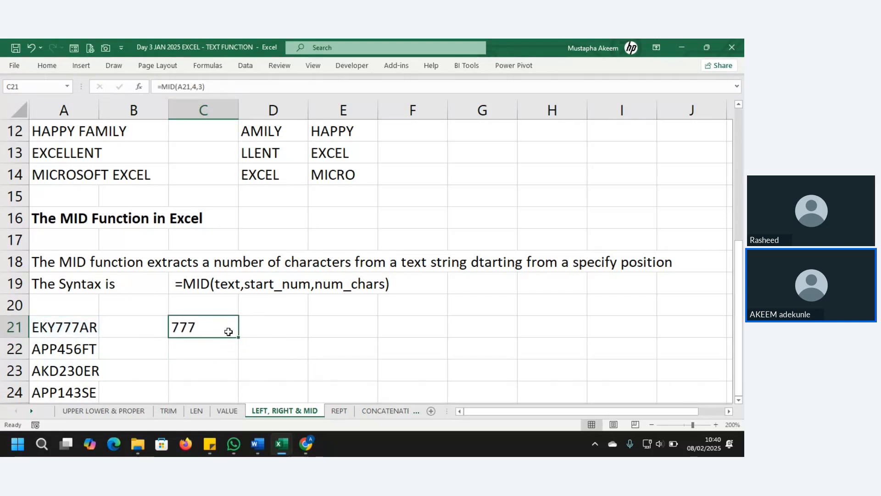
{"action": "left_click_drag", "start_coordinate": [239, 339], "coordinate": [240, 402]}
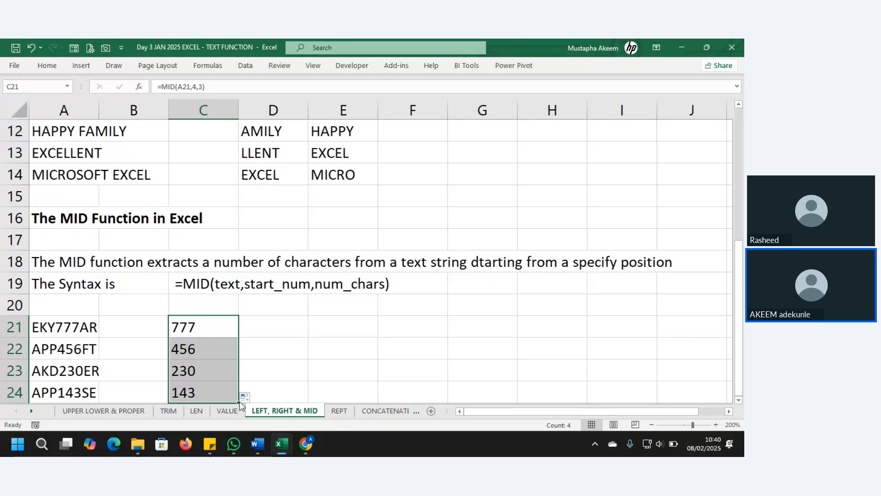
Copy the four codes in A21:A24 and pick A27 as the paste destination.
{"action": "left_click", "coordinate": [349, 361]}
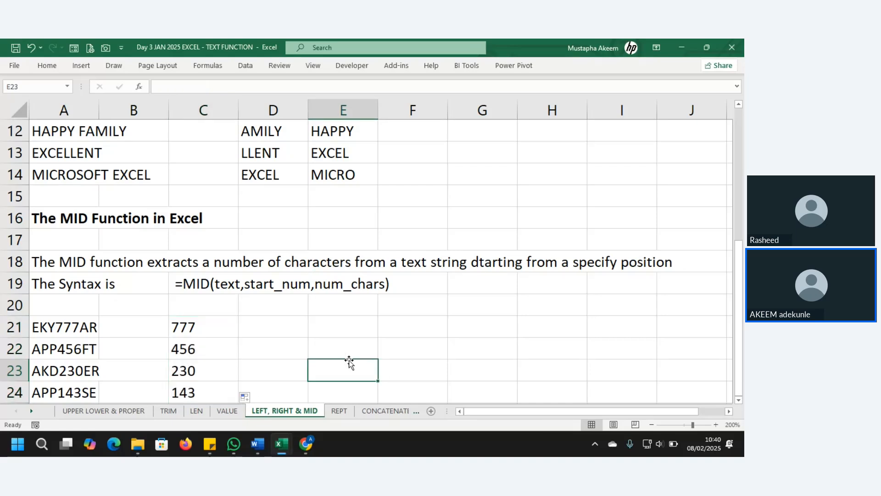
{"action": "key", "text": "Down"}
{"action": "key", "text": "Down"}
{"action": "key", "text": "Down"}
{"action": "key", "text": "Down"}
{"action": "key", "text": "Down"}
{"action": "key", "text": "Down"}
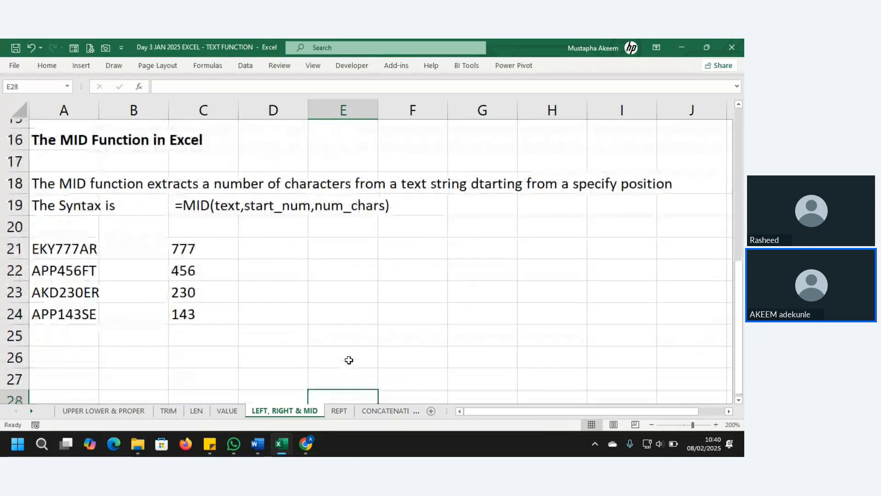
{"action": "key", "text": "Down"}
{"action": "key", "text": "Down"}
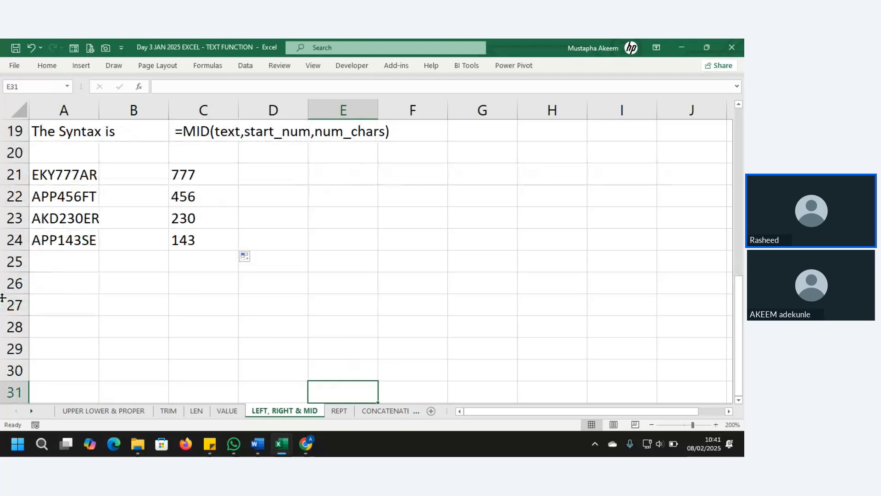
{"action": "left_click", "coordinate": [61, 308]}
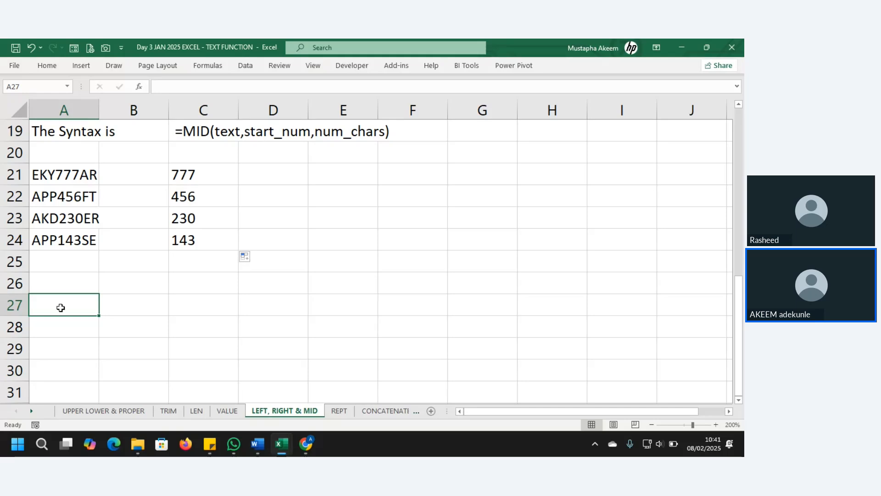
{"action": "left_click_drag", "start_coordinate": [62, 169], "coordinate": [62, 234]}
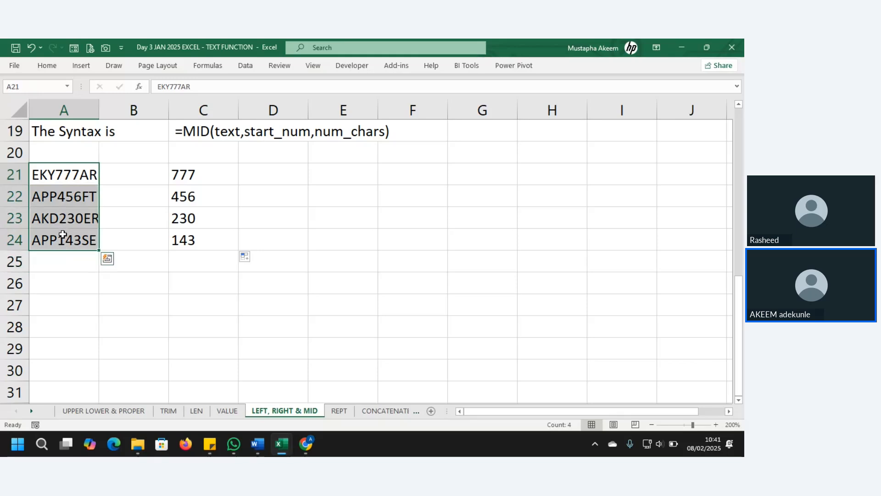
{"action": "key", "text": "ctrl+c"}
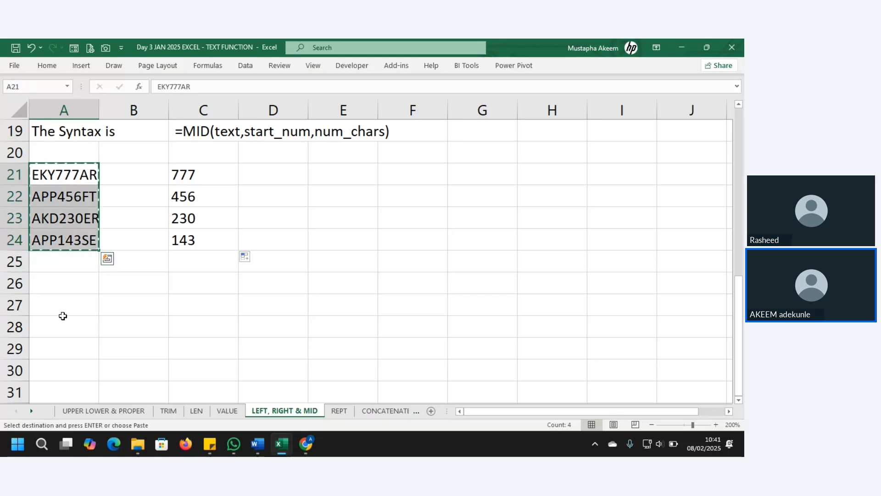
{"action": "left_click", "coordinate": [64, 301]}
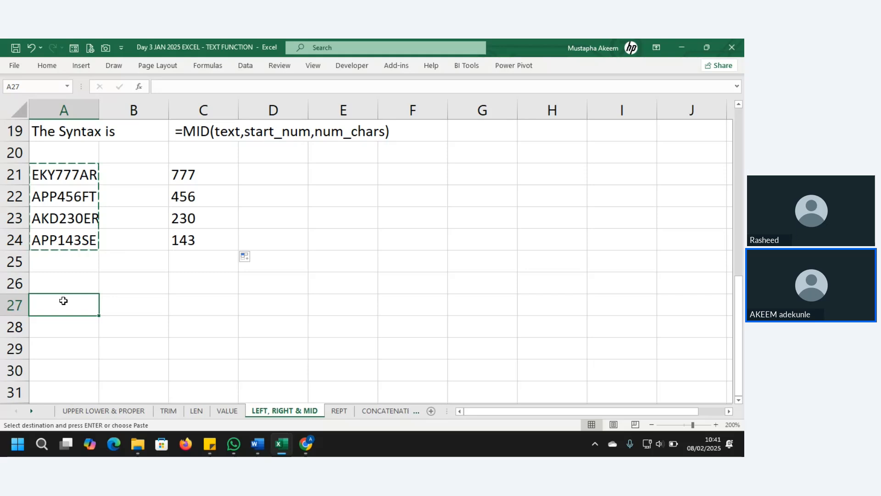
Paste the codes into A27:A30, then edit A27 to EKY 77 AR and A28 to AP 456 FT.
{"action": "key", "text": "ctrl+v"}
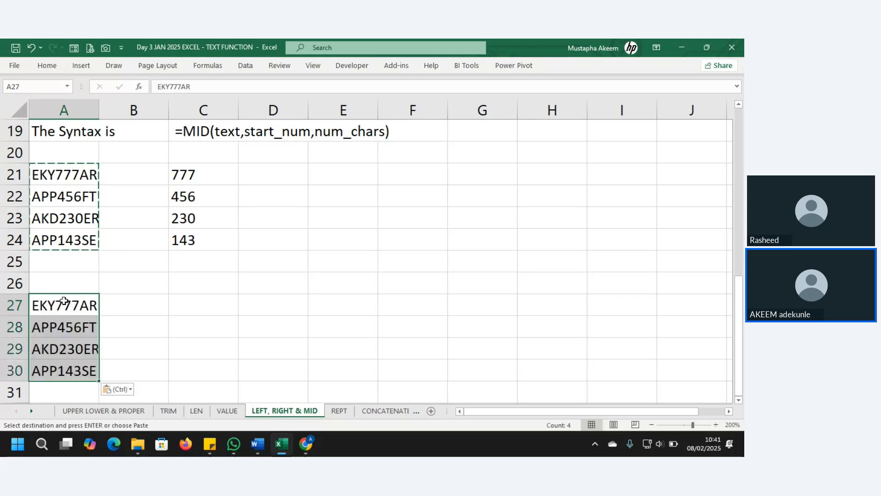
{"action": "left_click", "coordinate": [183, 86]}
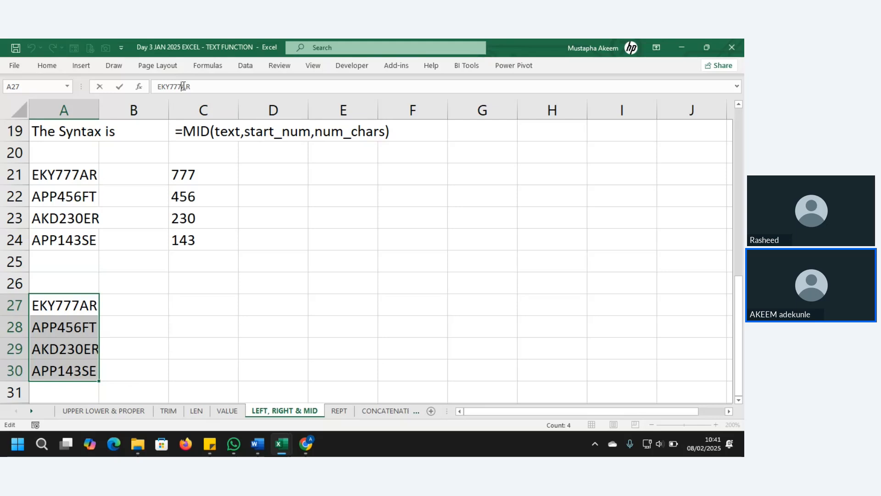
{"action": "key", "text": "BackSpace"}
{"action": "key", "text": "Left"}
{"action": "key", "text": "Left"}
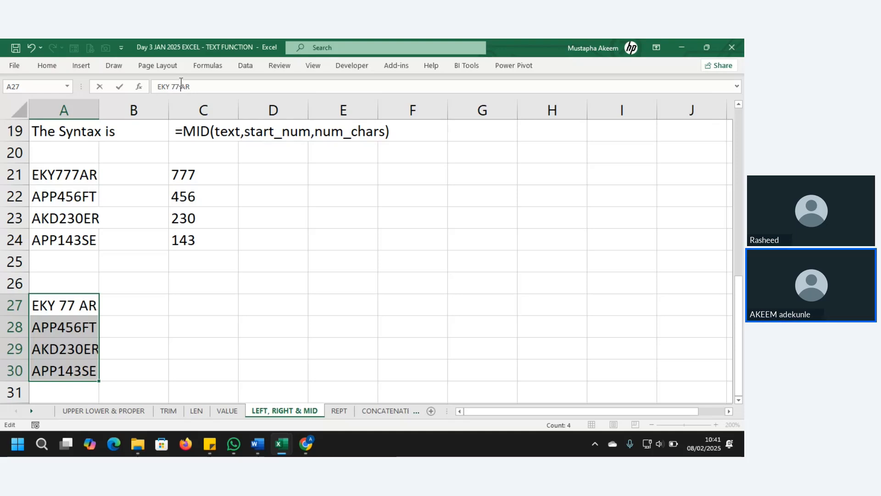
{"action": "left_click", "coordinate": [65, 331]}
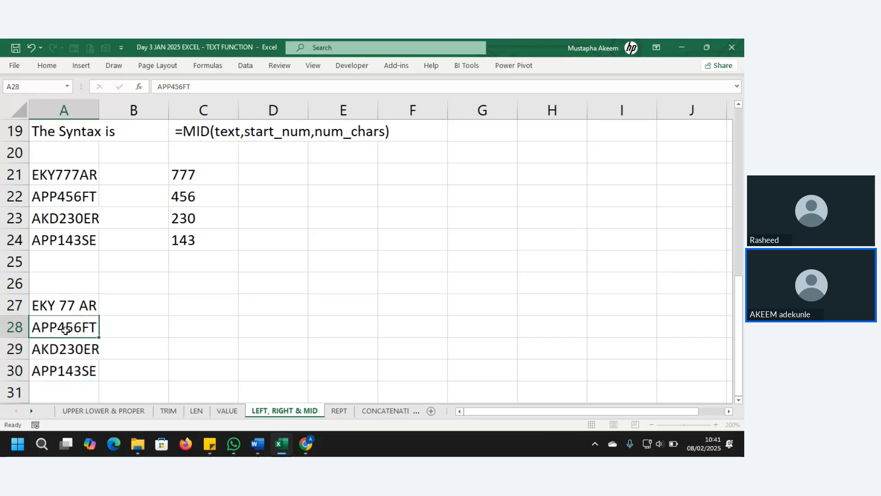
{"action": "left_click", "coordinate": [172, 86]}
{"action": "key", "text": "BackSpace"}
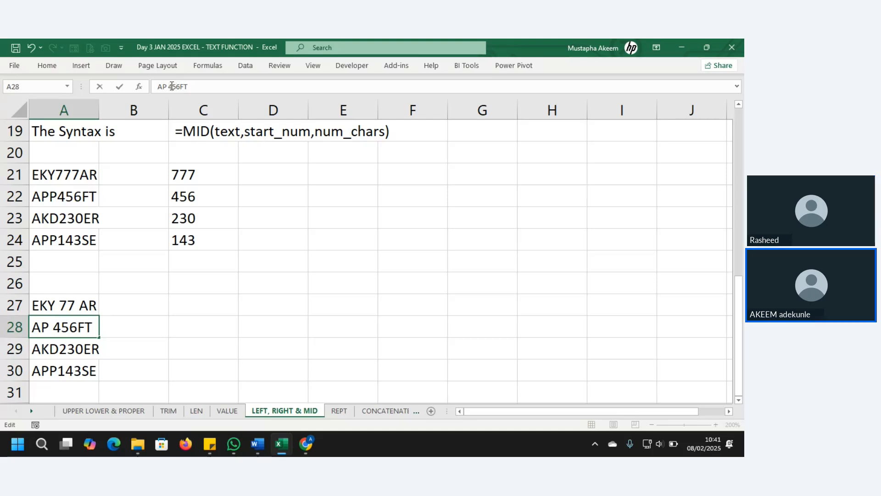
{"action": "key", "text": "Return"}
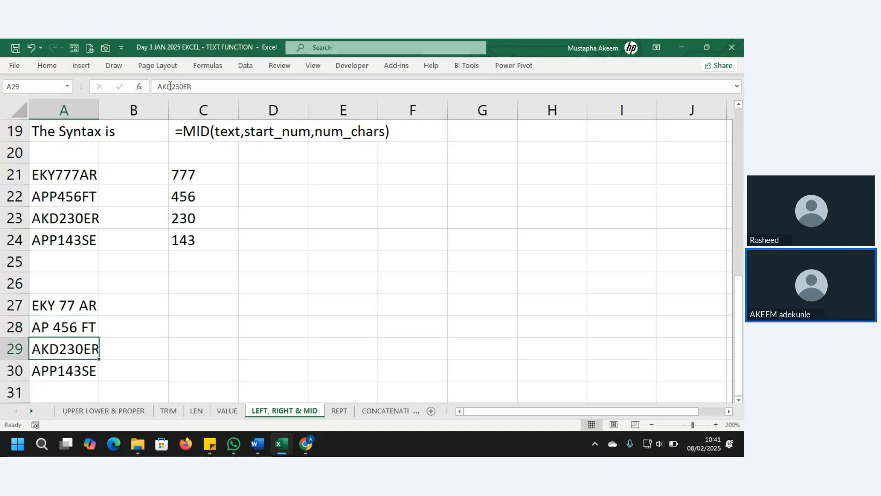
Edit A29 to AKD 230 ER and A30 to APP 1 SE, then select A27:A30.
{"action": "left_click", "coordinate": [171, 87]}
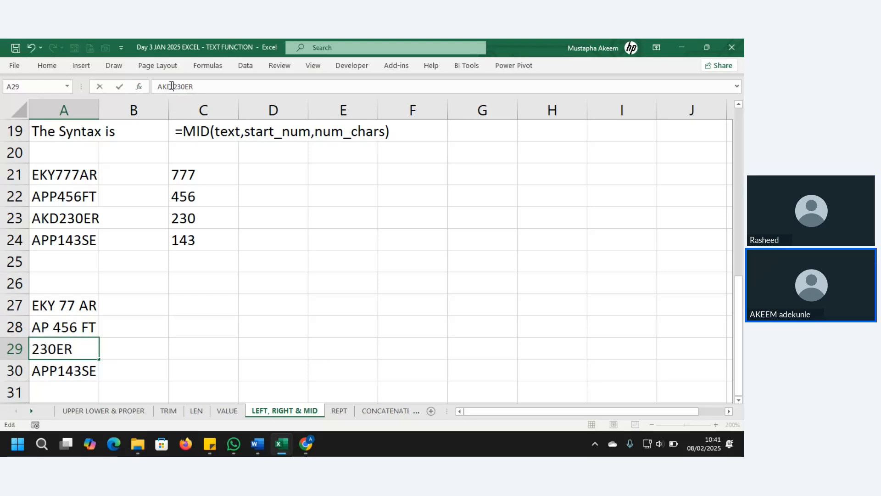
{"action": "left_click", "coordinate": [183, 86]}
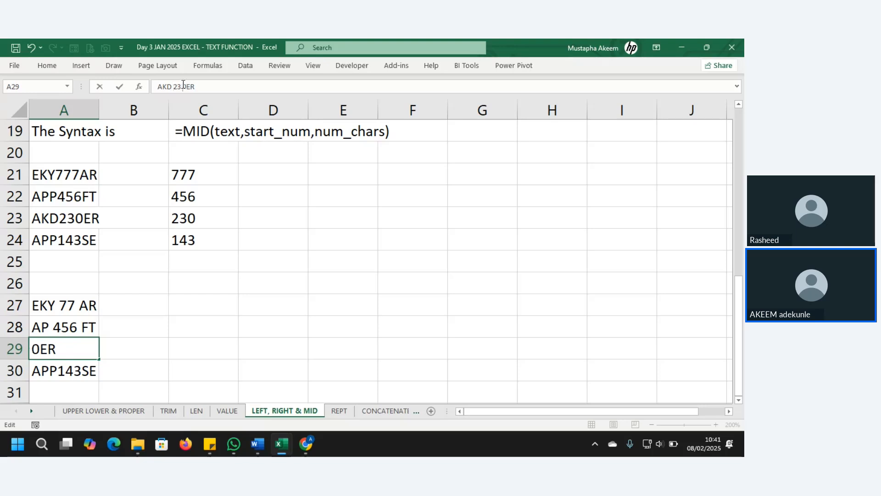
{"action": "key", "text": "BackSpace"}
{"action": "key", "text": "Right"}
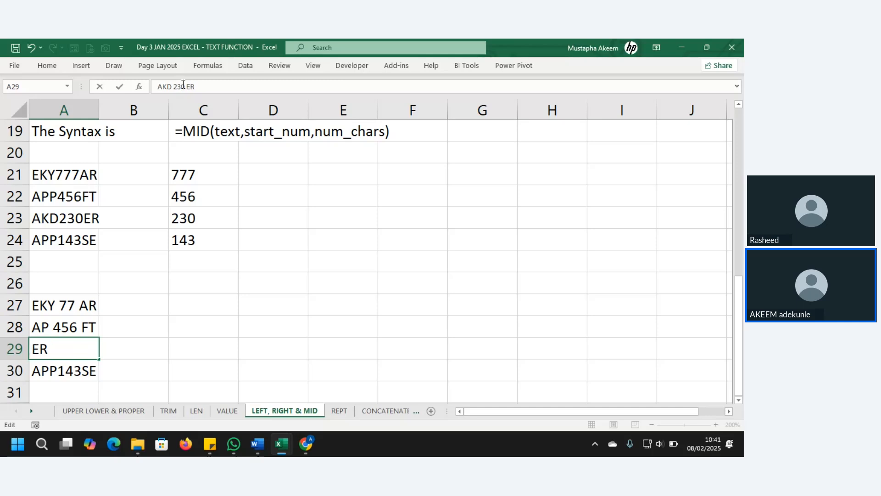
{"action": "key", "text": "Return"}
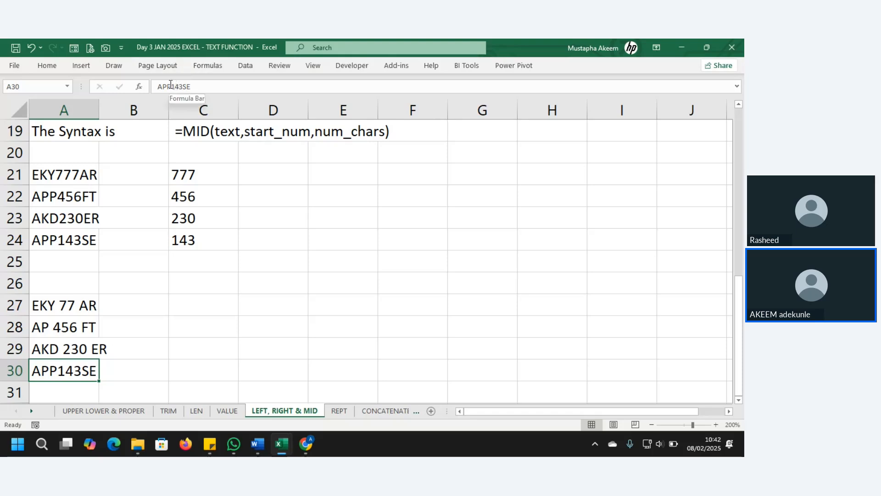
{"action": "left_click", "coordinate": [170, 85]}
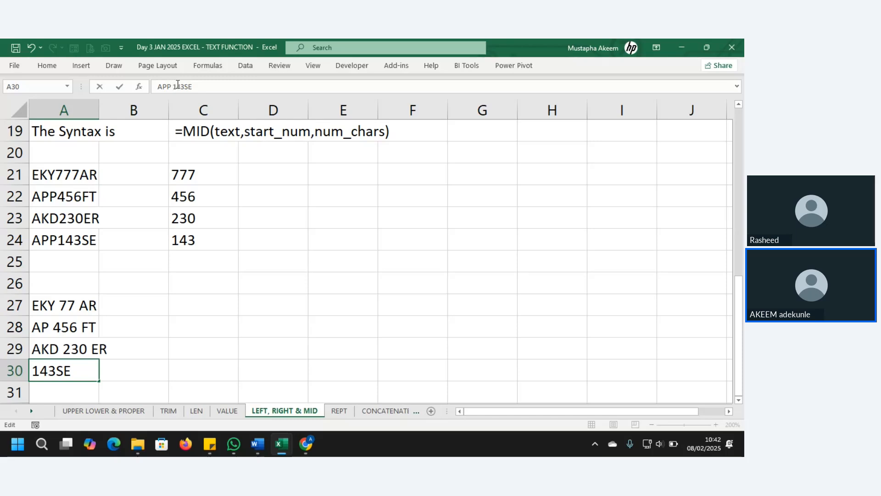
{"action": "mouse_move", "coordinate": [178, 84]}
{"action": "left_mouse_down"}
{"action": "mouse_move", "coordinate": [196, 86]}
{"action": "mouse_move", "coordinate": [185, 86]}
{"action": "left_mouse_up"}
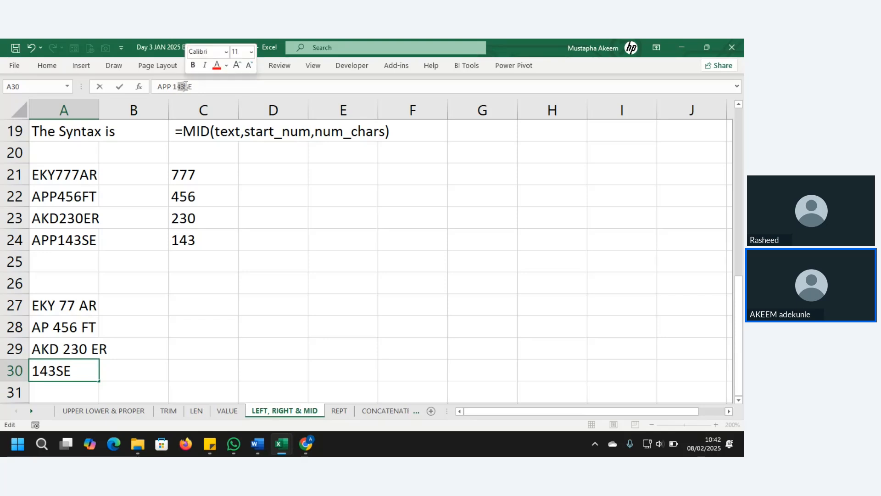
{"action": "key", "text": "Return"}
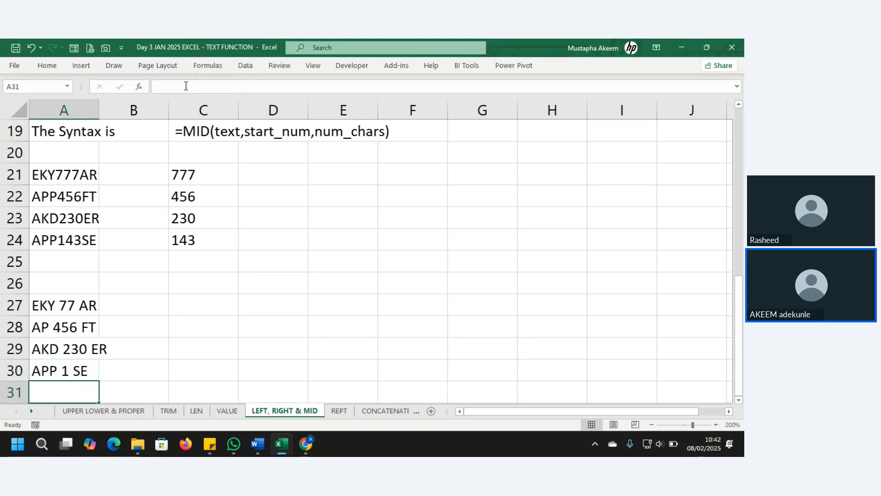
{"action": "left_click", "coordinate": [82, 300]}
{"action": "left_click_drag", "start_coordinate": [82, 300], "coordinate": [72, 374]}
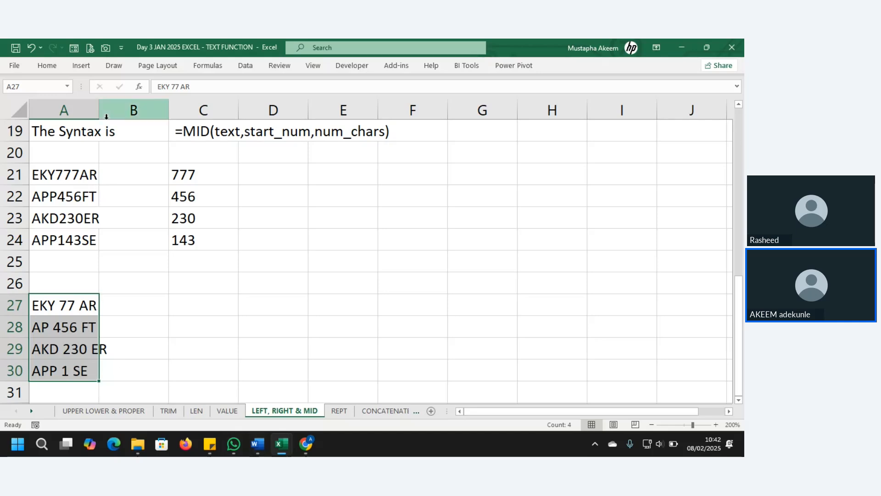
Widen column A to fit the spaced codes and review the MID formula and edited cells.
{"action": "left_click_drag", "start_coordinate": [100, 103], "coordinate": [138, 104]}
{"action": "left_click", "coordinate": [87, 306]}
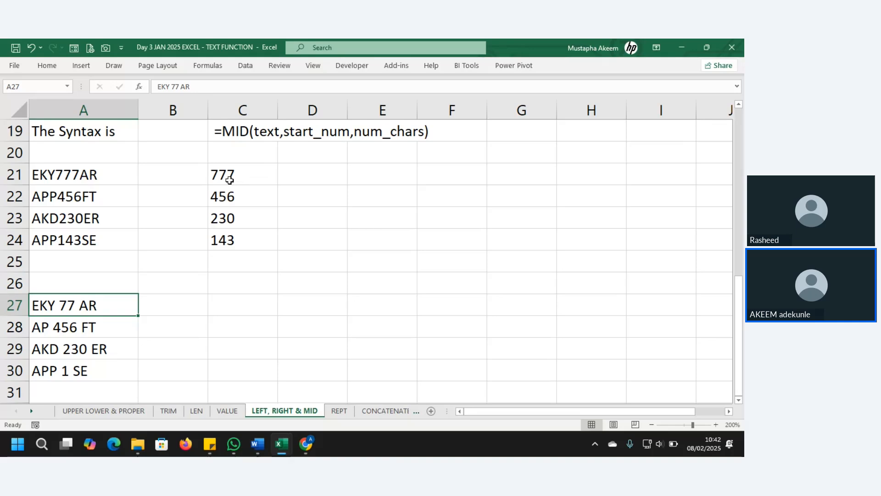
{"action": "left_click", "coordinate": [243, 131]}
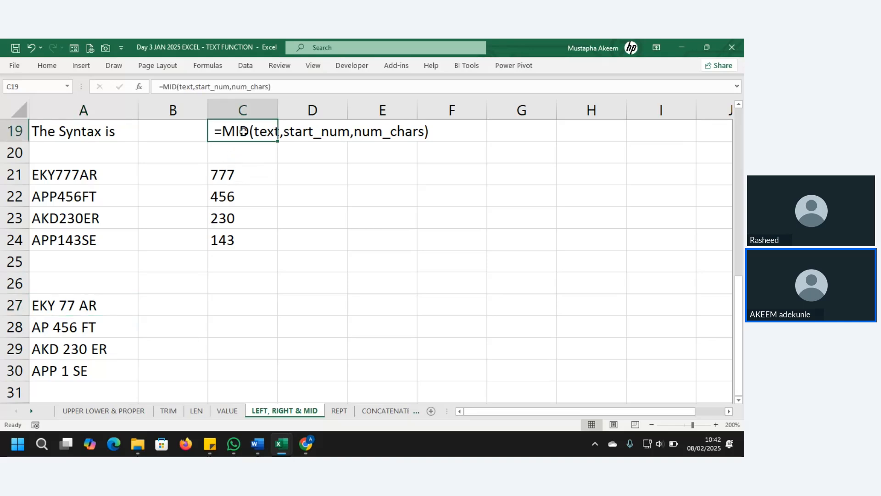
{"action": "left_click", "coordinate": [232, 180]}
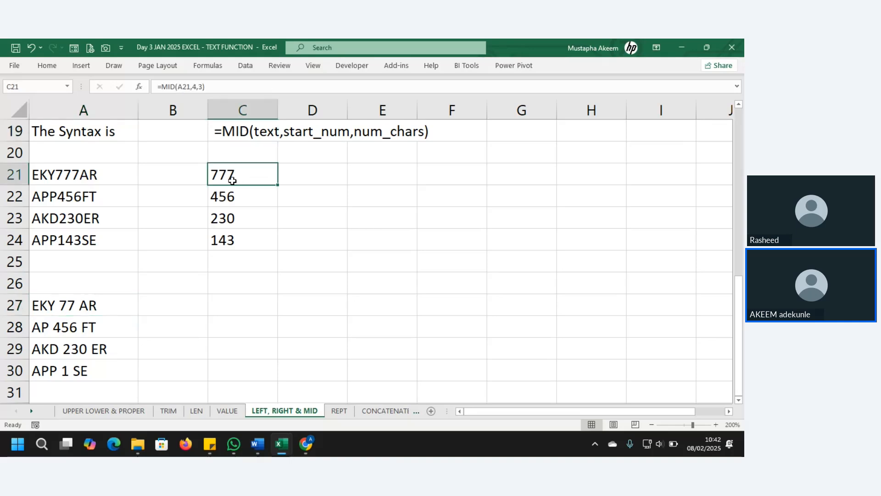
{"action": "left_click", "coordinate": [57, 311]}
{"action": "left_click", "coordinate": [57, 326]}
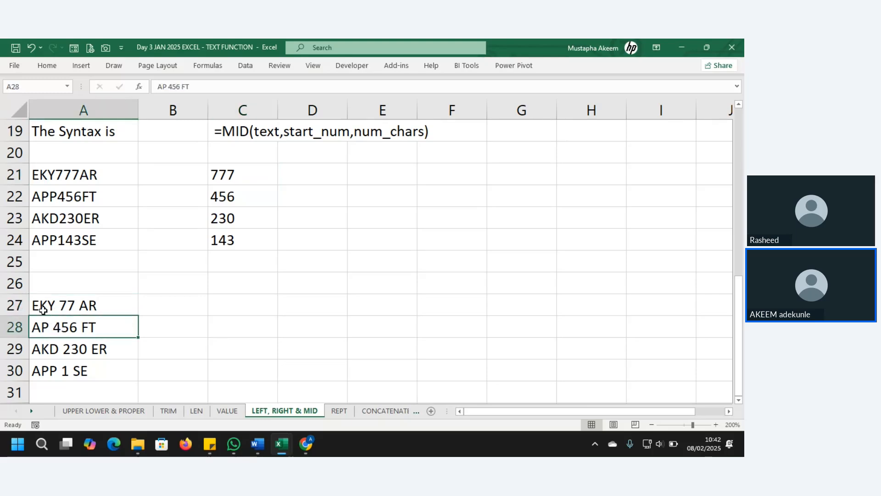
{"action": "left_click", "coordinate": [42, 310]}
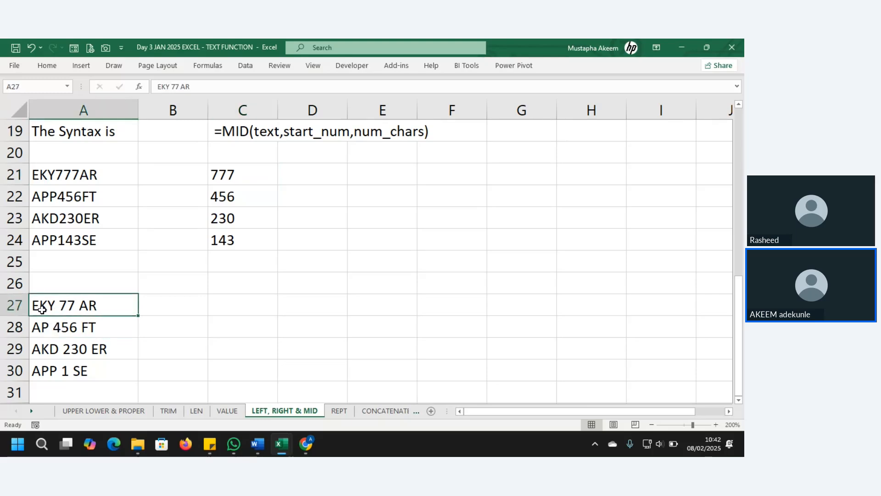
{"action": "left_click", "coordinate": [73, 355]}
{"action": "left_click", "coordinate": [231, 300]}
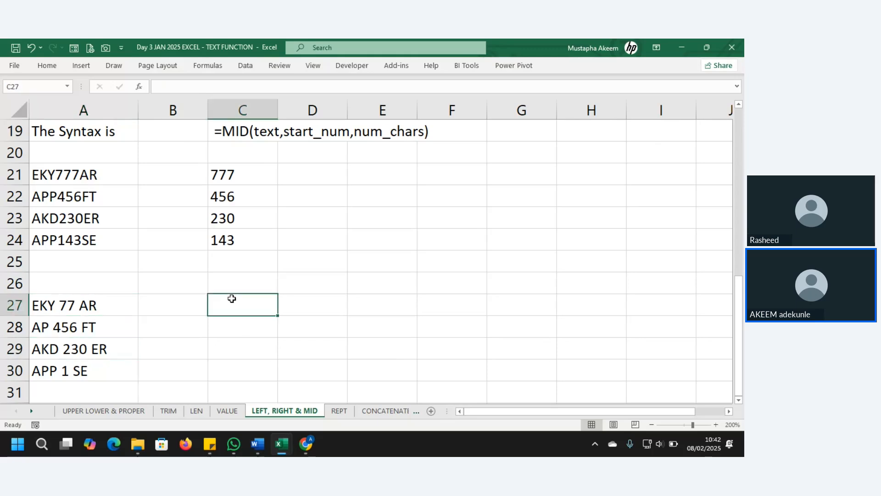
{"action": "left_click", "coordinate": [230, 279]}
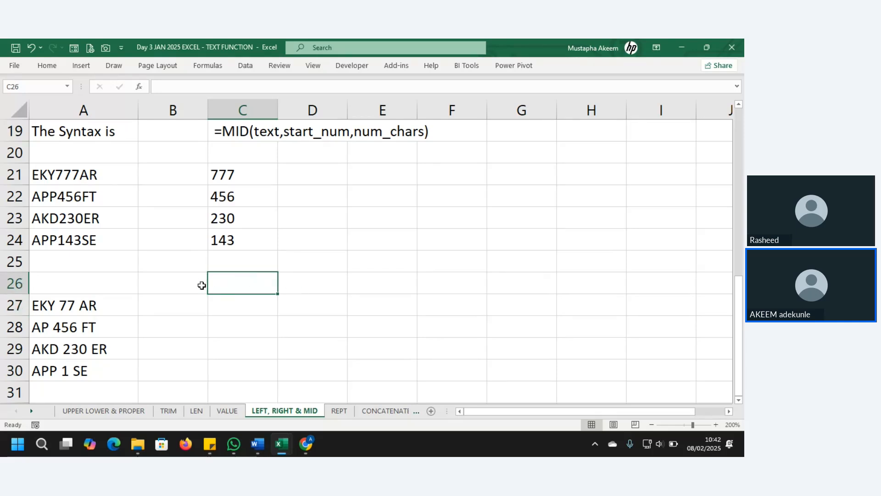
Make the four spaced codes in A27:A30 bold.
{"action": "left_click_drag", "start_coordinate": [57, 304], "coordinate": [67, 376]}
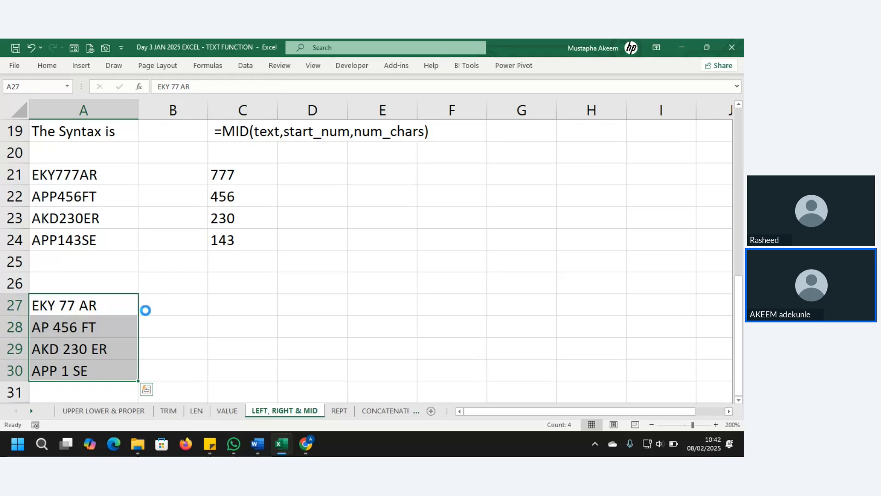
{"action": "key", "text": "ctrl+b"}
{"action": "left_click", "coordinate": [156, 310]}
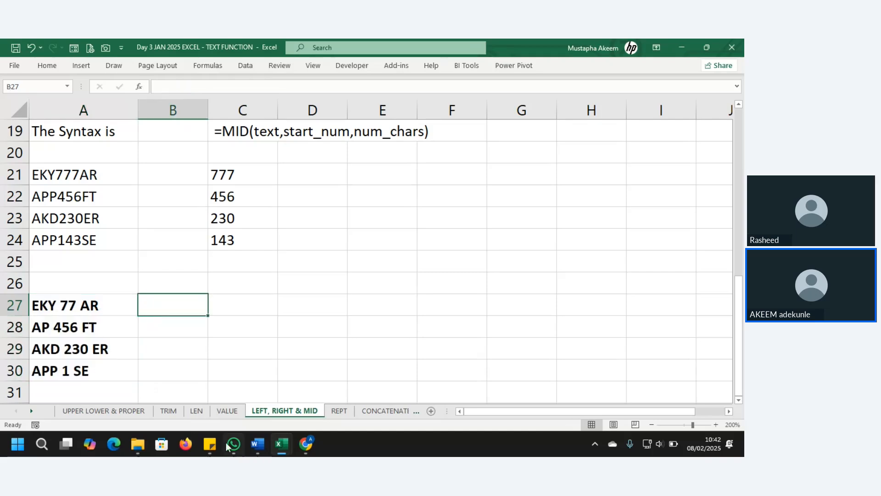
On the REPT sheet, enter a test =REPT("A",10) in C7.
{"action": "left_click", "coordinate": [339, 411]}
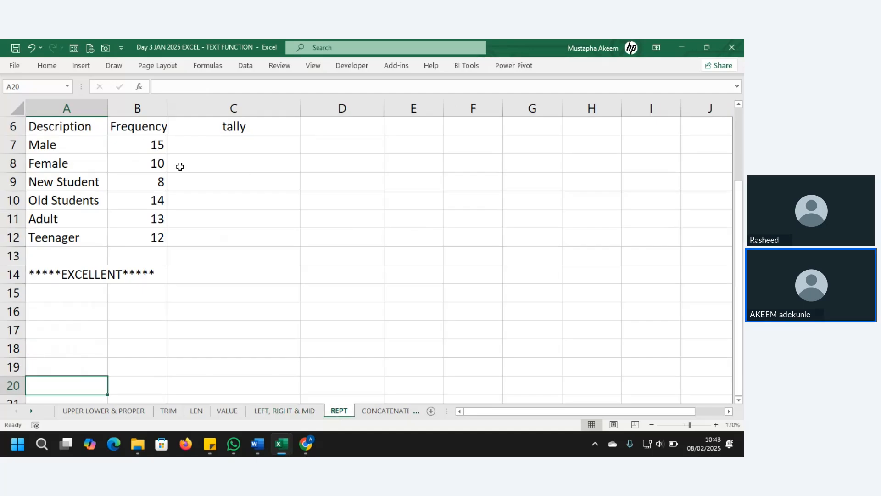
{"action": "left_click", "coordinate": [80, 144]}
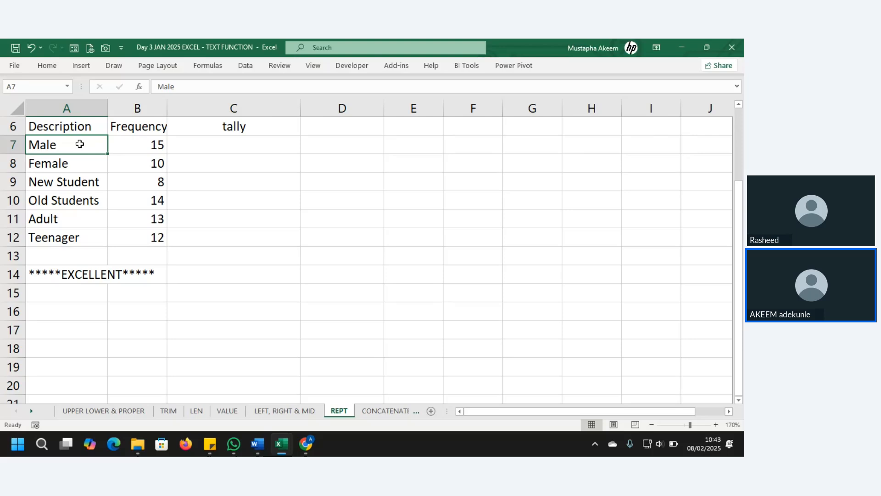
{"action": "left_click", "coordinate": [229, 148]}
{"action": "type", "text": "=RE"}
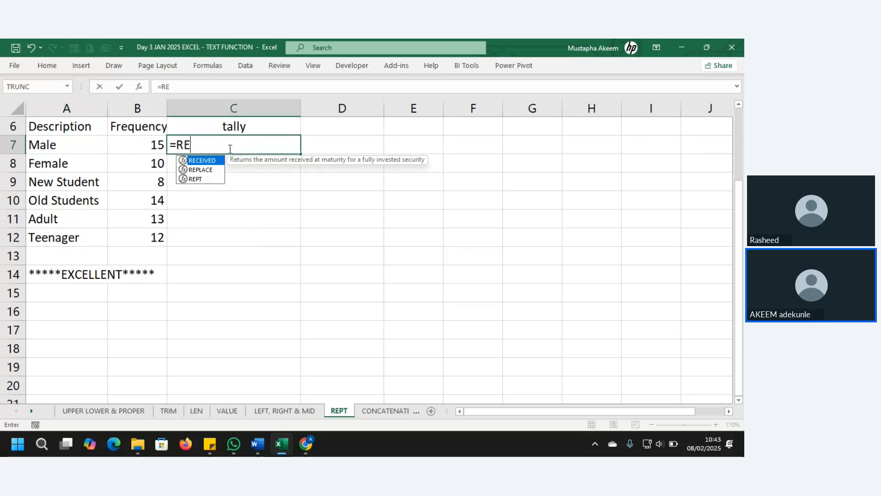
{"action": "type", "text": "PT"}
{"action": "type", "text": "("}
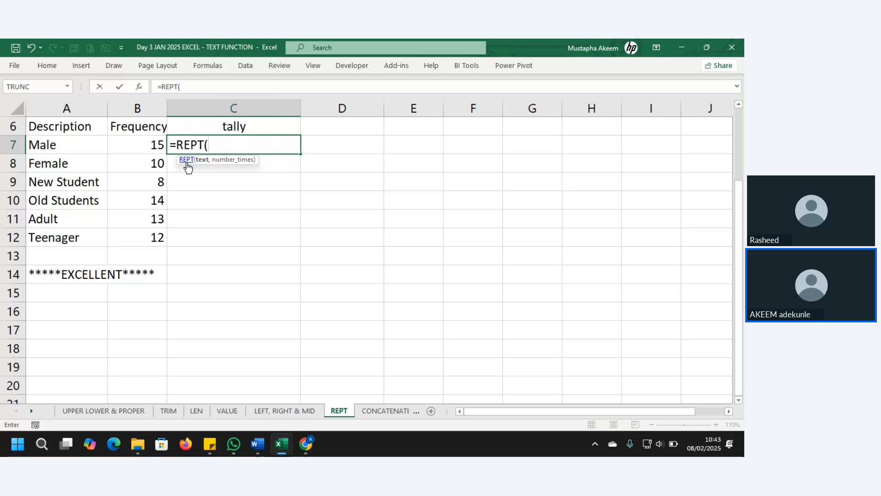
{"action": "type", "text": "\"A\","}
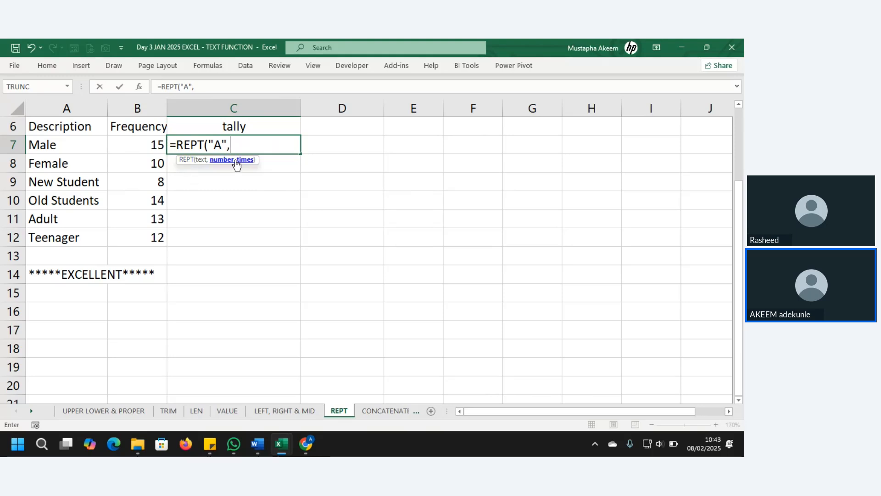
{"action": "type", "text": "10"}
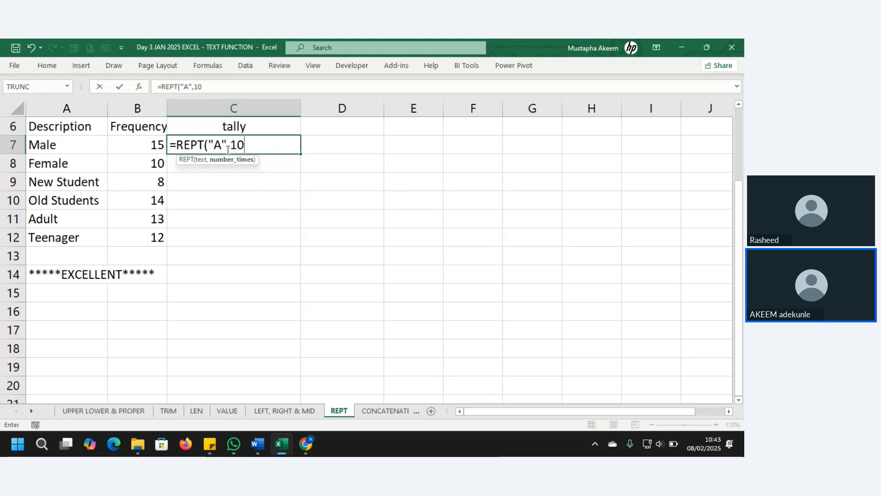
{"action": "type", "text": ")"}
{"action": "key", "text": "Return"}
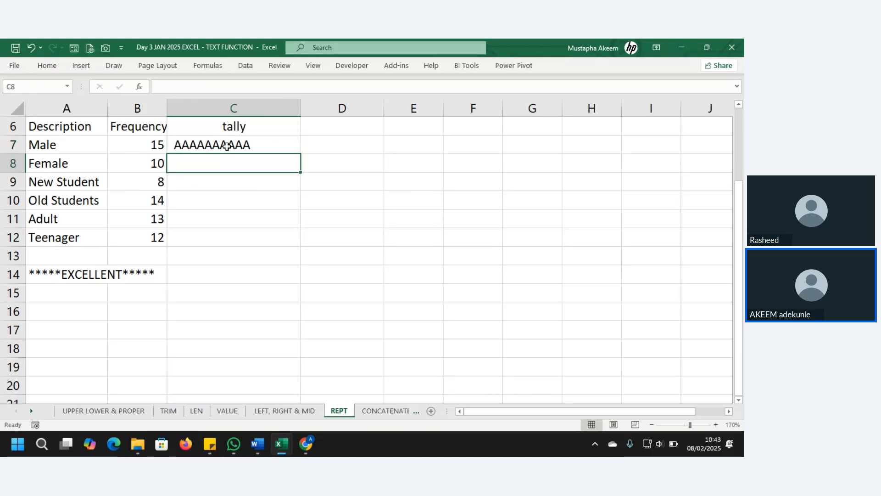
Change the C7 formula to repeat the bar character "|" ten times.
{"action": "left_click", "coordinate": [227, 144]}
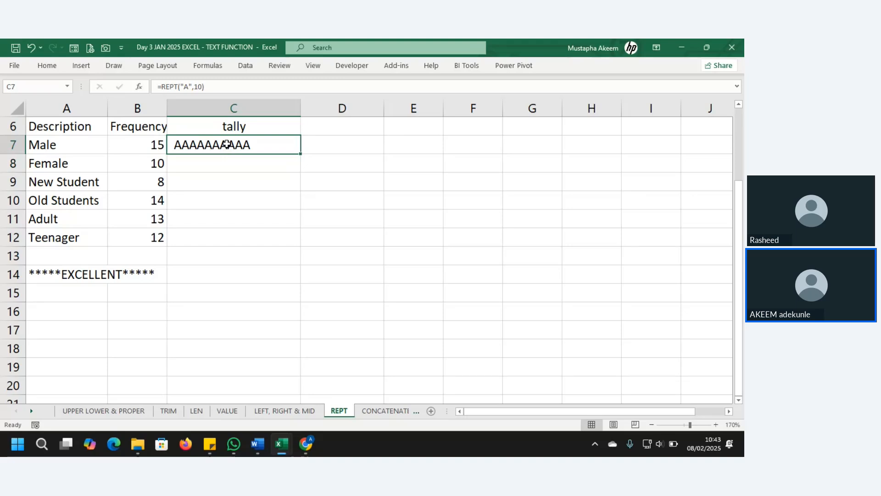
{"action": "left_click", "coordinate": [189, 87]}
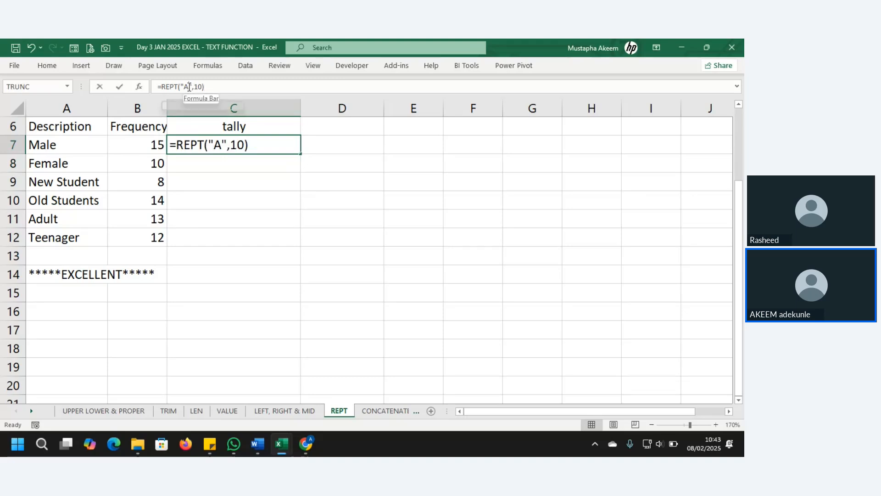
{"action": "key", "text": "BackSpace"}
{"action": "type", "text": "|"}
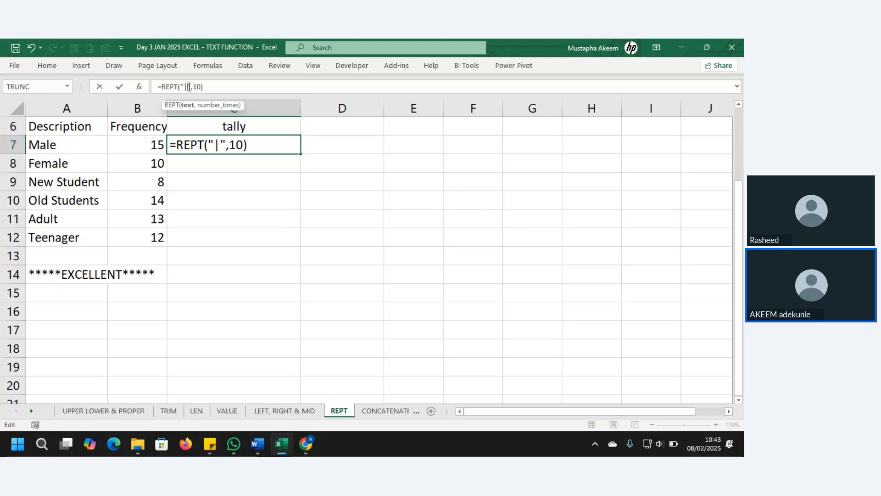
{"action": "key", "text": "ctrl+Return"}
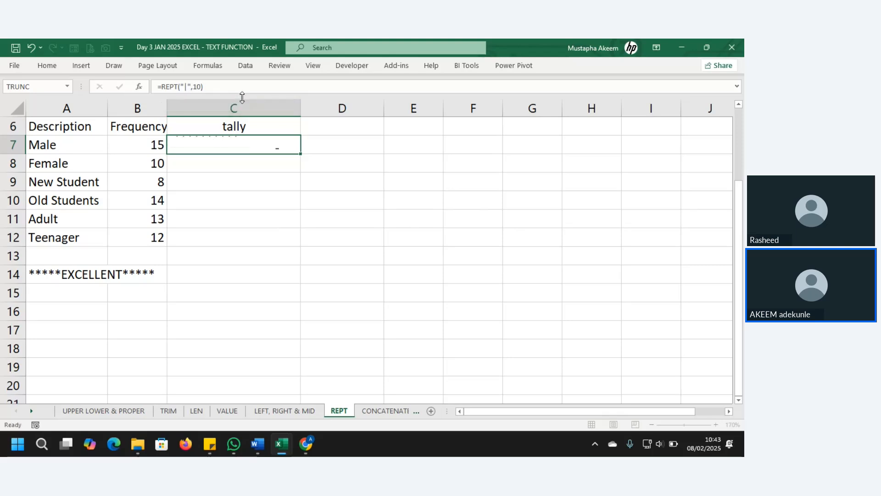
Make C7 =REPT("|",B7) using the frequency, and fill it down to C12.
{"action": "left_click", "coordinate": [233, 137]}
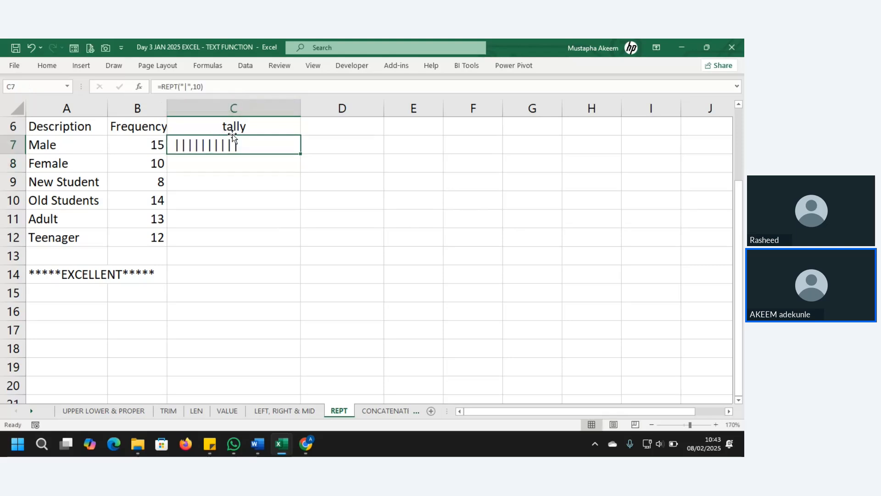
{"action": "left_click", "coordinate": [201, 86]}
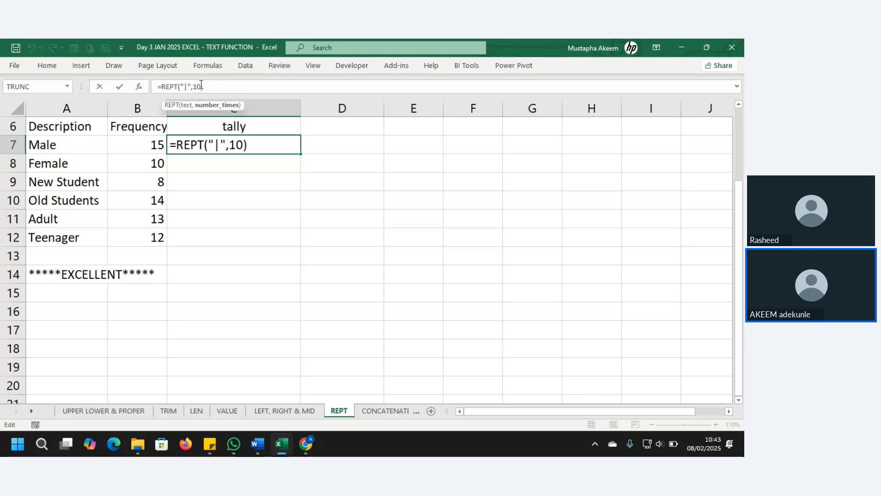
{"action": "key", "text": "BackSpace"}
{"action": "key", "text": "BackSpace"}
{"action": "left_click", "coordinate": [149, 144]}
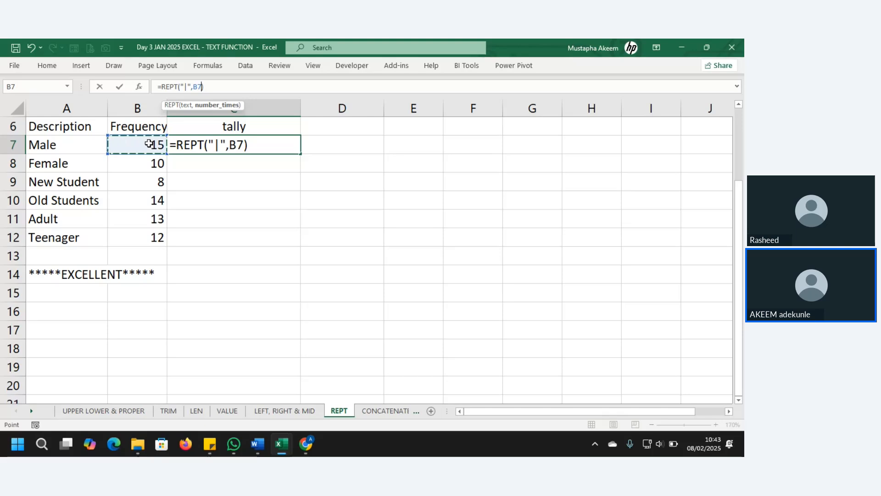
{"action": "key", "text": "Return"}
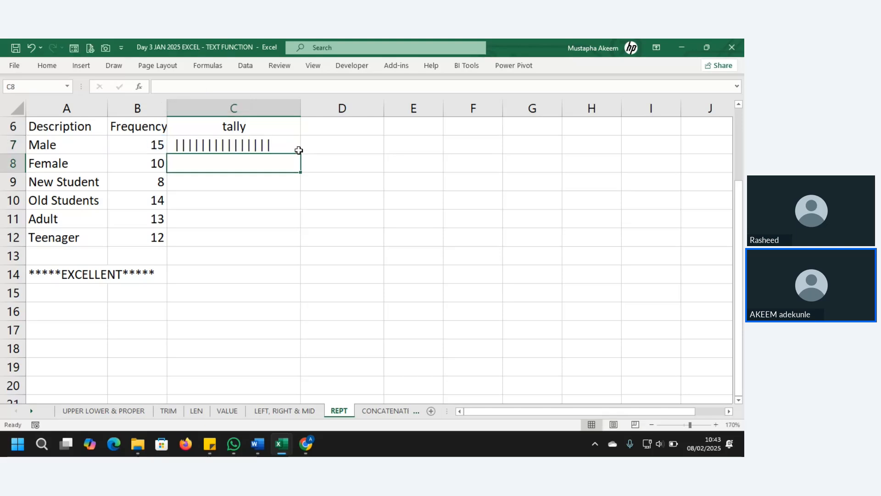
{"action": "key", "text": "Up"}
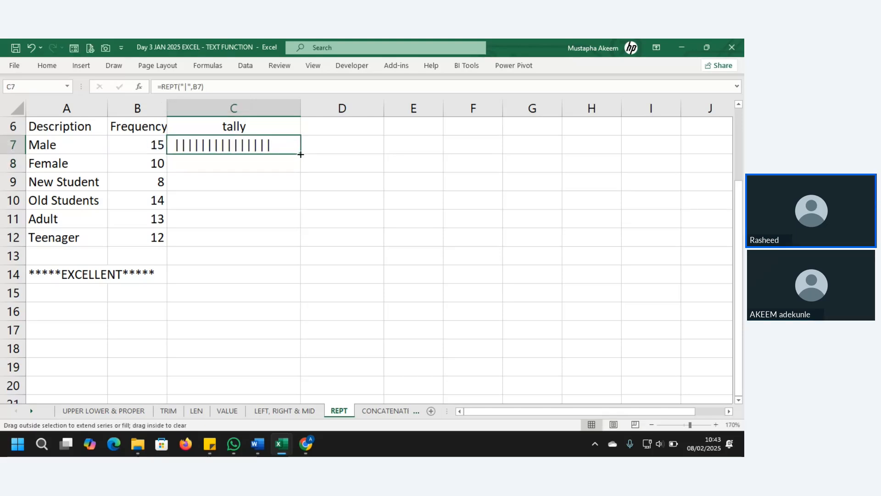
{"action": "double_click", "coordinate": [302, 155]}
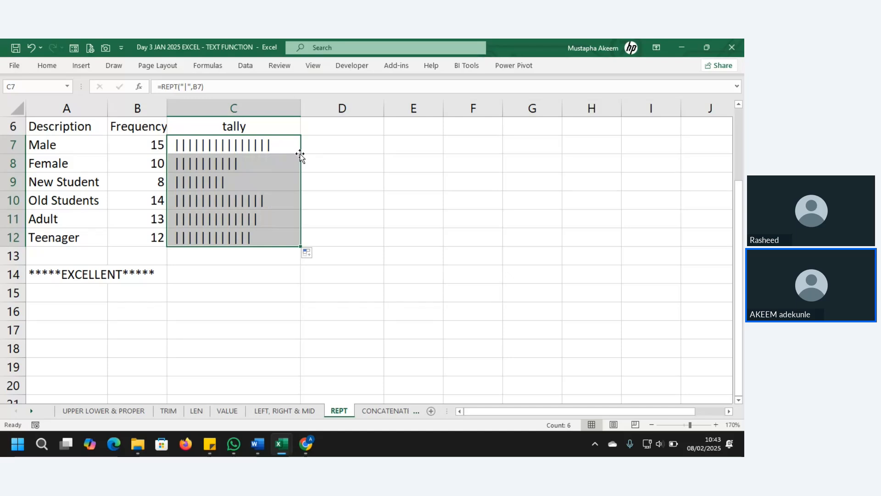
Preview fonts such as Albertus Medium, Impact, Ink Free and Papyrus on the tally bars.
{"action": "left_click", "coordinate": [56, 64]}
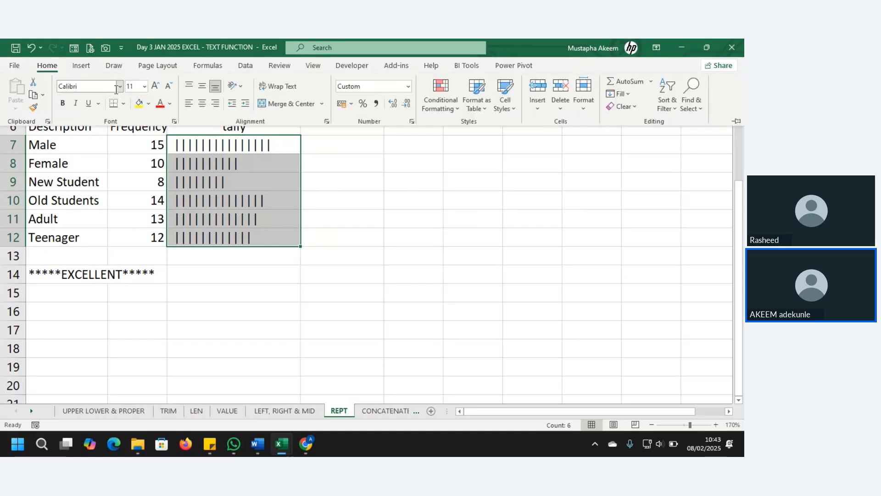
{"action": "left_click", "coordinate": [120, 86]}
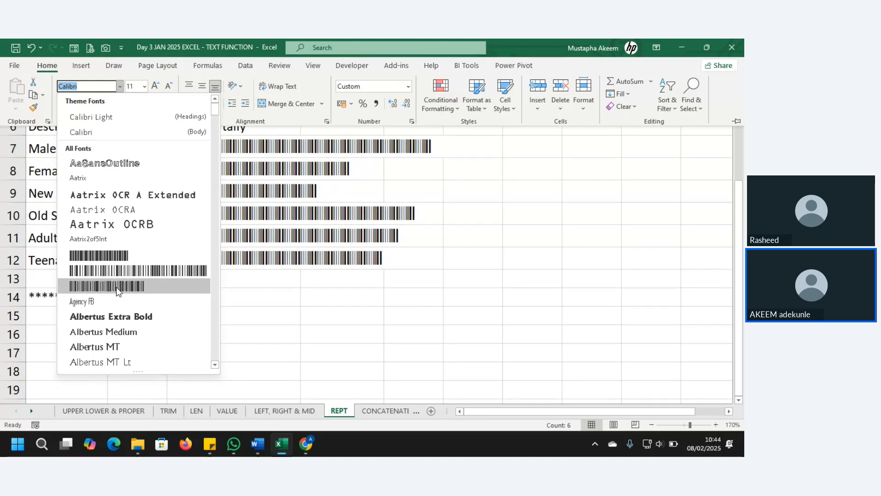
{"action": "key", "text": "Up"}
{"action": "key", "text": "Up"}
{"action": "key", "text": "Up"}
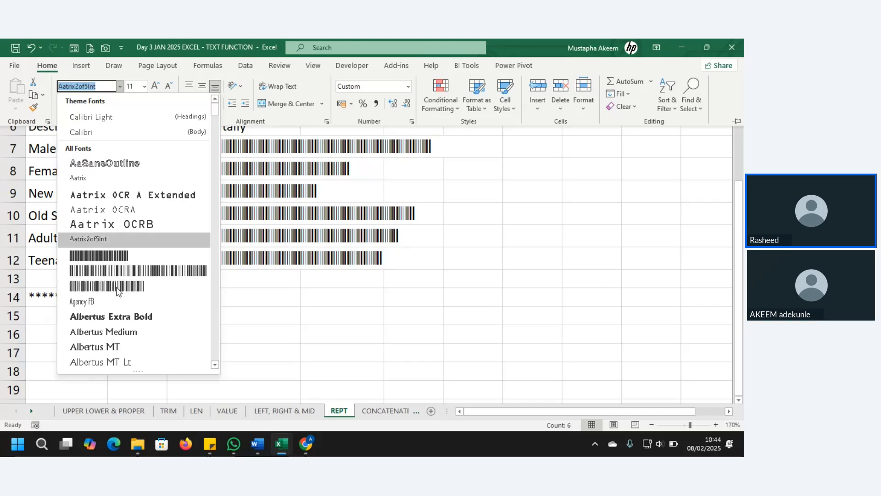
{"action": "key", "text": "Up"}
{"action": "key", "text": "Up"}
{"action": "key", "text": "Up"}
{"action": "key", "text": "Up"}
{"action": "key", "text": "Up"}
{"action": "key", "text": "Up"}
{"action": "key", "text": "Up"}
{"action": "key", "text": "Down"}
{"action": "key", "text": "Down"}
{"action": "key", "text": "Down"}
{"action": "key", "text": "Down"}
{"action": "key", "text": "Down"}
{"action": "key", "text": "Down"}
{"action": "key", "text": "Down"}
{"action": "key", "text": "Down"}
{"action": "key", "text": "Down"}
{"action": "key", "text": "Down"}
{"action": "key", "text": "Down"}
{"action": "key", "text": "Down"}
{"action": "key", "text": "Down"}
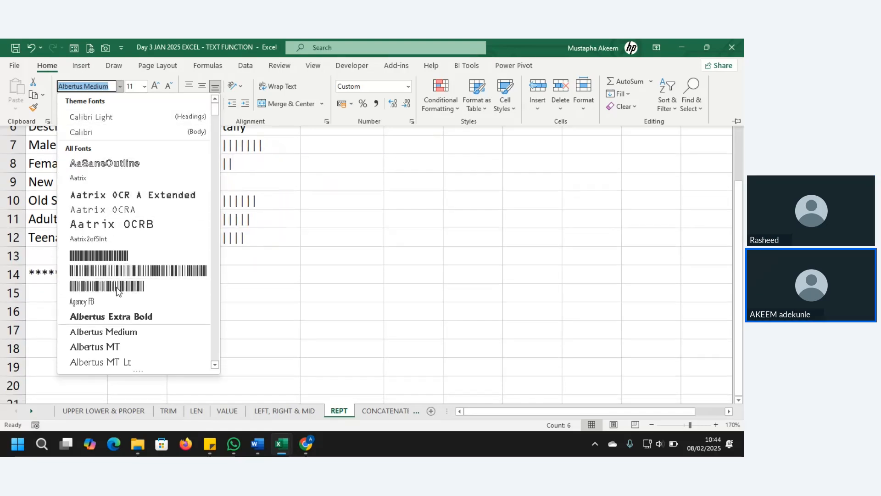
{"action": "key", "text": "Down"}
{"action": "key", "text": "Down"}
{"action": "key", "text": "Down"}
{"action": "key", "text": "Down"}
{"action": "key", "text": "Down"}
{"action": "key", "text": "Down"}
{"action": "key", "text": "Down"}
{"action": "key", "text": "Down"}
{"action": "key", "text": "Down"}
{"action": "key", "text": "Down"}
{"action": "key", "text": "Down"}
{"action": "key", "text": "Down"}
{"action": "key", "text": "Down"}
{"action": "key", "text": "Down"}
{"action": "key", "text": "Down"}
{"action": "key", "text": "Down"}
{"action": "key", "text": "Down"}
{"action": "key", "text": "Down"}
{"action": "key", "text": "Down"}
{"action": "key", "text": "Down"}
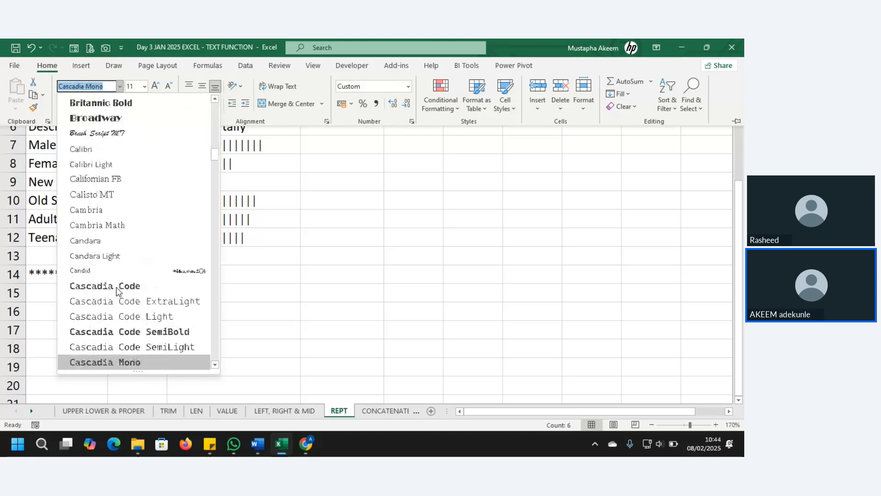
{"action": "key", "text": "Down"}
{"action": "key", "text": "Down"}
{"action": "key", "text": "Down"}
{"action": "key", "text": "Down"}
{"action": "key", "text": "Down"}
{"action": "key", "text": "Down"}
{"action": "key", "text": "Down"}
{"action": "key", "text": "Down"}
{"action": "key", "text": "Down"}
{"action": "key", "text": "Down"}
{"action": "key", "text": "Down"}
{"action": "key", "text": "Down"}
{"action": "key", "text": "Down"}
{"action": "key", "text": "Down"}
{"action": "key", "text": "Down"}
{"action": "key", "text": "Down"}
{"action": "key", "text": "Down"}
{"action": "key", "text": "Down"}
{"action": "key", "text": "Down"}
{"action": "key", "text": "Down"}
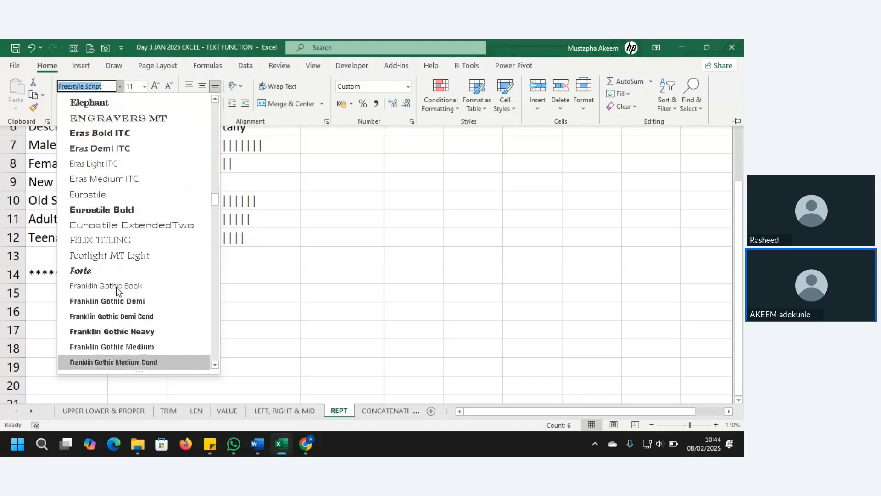
{"action": "key", "text": "Down"}
{"action": "key", "text": "Down"}
{"action": "key", "text": "Down"}
{"action": "key", "text": "Down"}
{"action": "key", "text": "Down"}
{"action": "key", "text": "Down"}
{"action": "key", "text": "Down"}
{"action": "key", "text": "Down"}
{"action": "key", "text": "Down"}
{"action": "key", "text": "Down"}
{"action": "key", "text": "Down"}
{"action": "key", "text": "Down"}
{"action": "key", "text": "Down"}
{"action": "key", "text": "Down"}
{"action": "key", "text": "Down"}
{"action": "key", "text": "Down"}
{"action": "key", "text": "Down"}
{"action": "key", "text": "Down"}
{"action": "key", "text": "Down"}
{"action": "key", "text": "Down"}
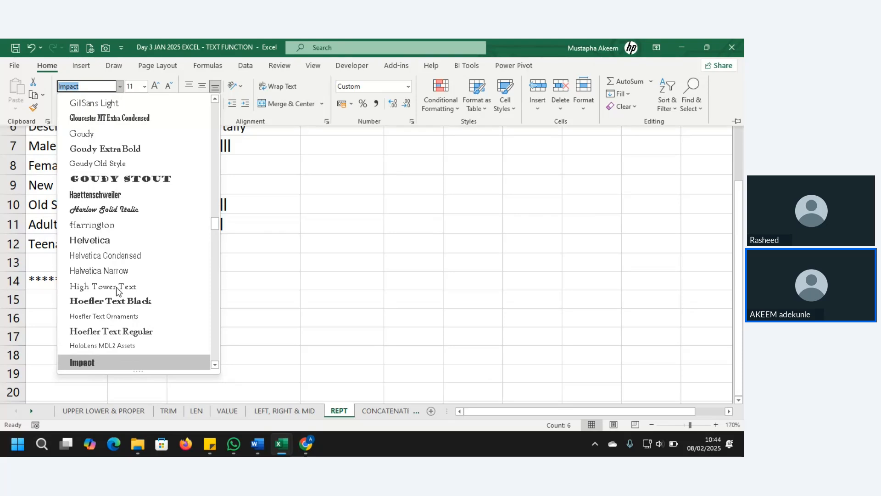
{"action": "key", "text": "Down"}
{"action": "key", "text": "Down"}
{"action": "key", "text": "Down"}
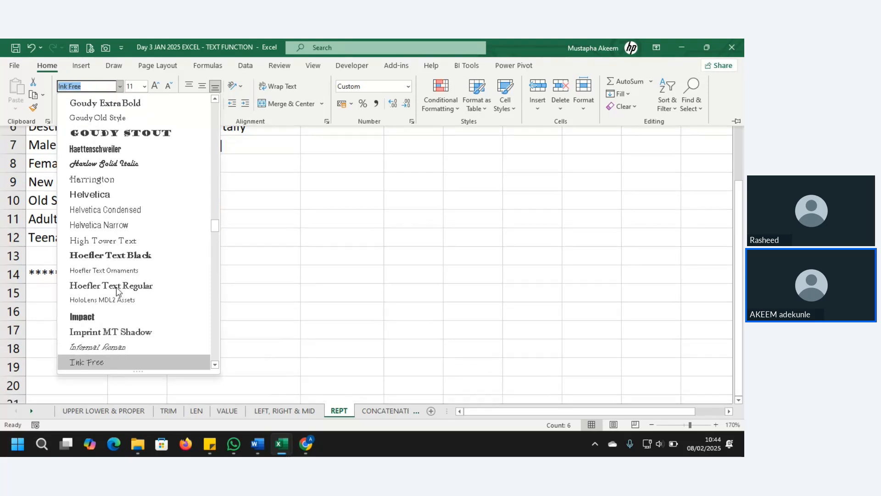
{"action": "key", "text": "Down"}
{"action": "key", "text": "Down"}
{"action": "key", "text": "Down"}
{"action": "key", "text": "Down"}
{"action": "key", "text": "Down"}
{"action": "key", "text": "Down"}
{"action": "key", "text": "Down"}
{"action": "key", "text": "Down"}
{"action": "key", "text": "Down"}
{"action": "key", "text": "Down"}
{"action": "key", "text": "Down"}
{"action": "key", "text": "Down"}
{"action": "key", "text": "Down"}
{"action": "key", "text": "Down"}
{"action": "key", "text": "Down"}
{"action": "key", "text": "Down"}
{"action": "key", "text": "Down"}
{"action": "key", "text": "Down"}
{"action": "key", "text": "Down"}
{"action": "key", "text": "Down"}
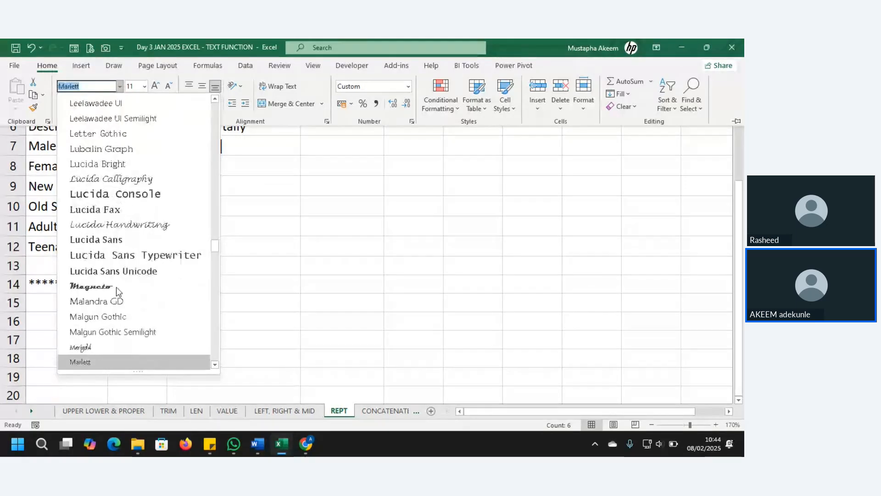
{"action": "key", "text": "Down"}
{"action": "key", "text": "Down"}
{"action": "key", "text": "Down"}
{"action": "key", "text": "Down"}
{"action": "key", "text": "Down"}
{"action": "key", "text": "Down"}
{"action": "key", "text": "Down"}
{"action": "key", "text": "Down"}
{"action": "key", "text": "Down"}
{"action": "key", "text": "Down"}
{"action": "key", "text": "Down"}
{"action": "key", "text": "Down"}
{"action": "key", "text": "Down"}
{"action": "key", "text": "Down"}
{"action": "key", "text": "Down"}
{"action": "key", "text": "Down"}
{"action": "key", "text": "Down"}
{"action": "key", "text": "Down"}
{"action": "key", "text": "Down"}
{"action": "key", "text": "Down"}
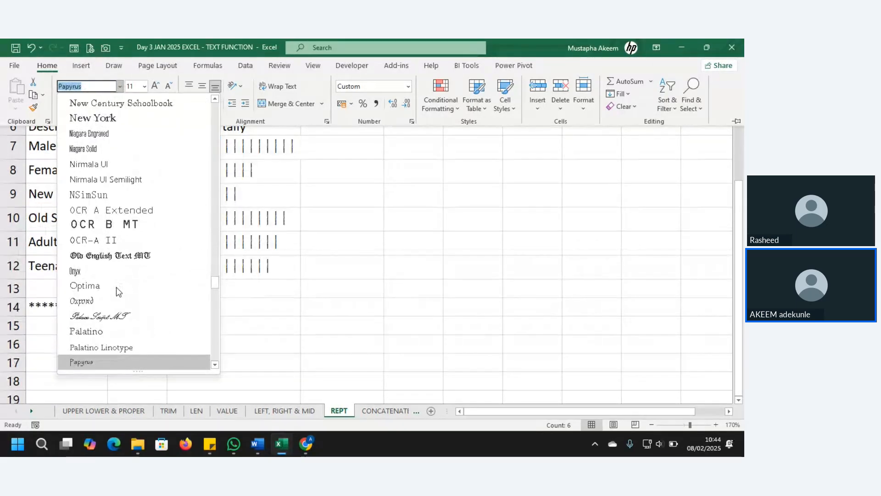
{"action": "key", "text": "Down"}
{"action": "key", "text": "Down"}
{"action": "key", "text": "Down"}
{"action": "key", "text": "Down"}
{"action": "key", "text": "Down"}
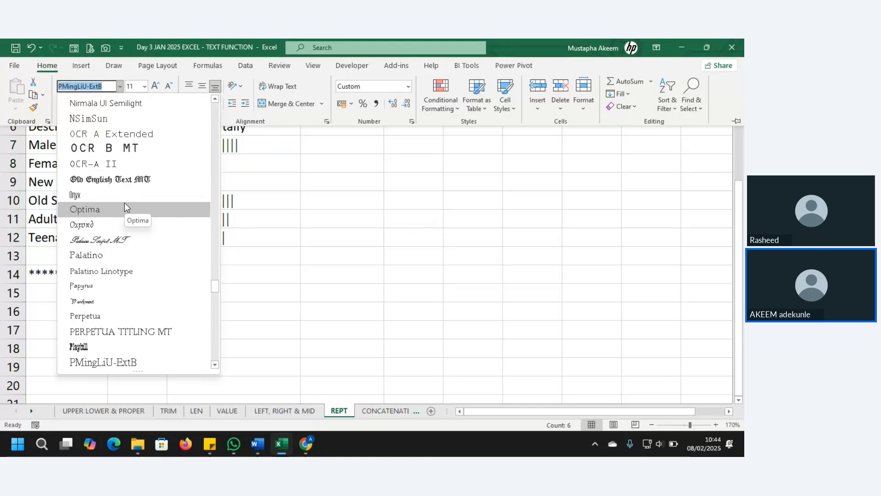
Settle on Yu Gothic Medium for the tally bars in C7:C12.
{"action": "key", "text": "Down"}
{"action": "key", "text": "Down"}
{"action": "key", "text": "Down"}
{"action": "key", "text": "Down"}
{"action": "key", "text": "Down"}
{"action": "key", "text": "Down"}
{"action": "key", "text": "Down"}
{"action": "key", "text": "Down"}
{"action": "key", "text": "Down"}
{"action": "key", "text": "Down"}
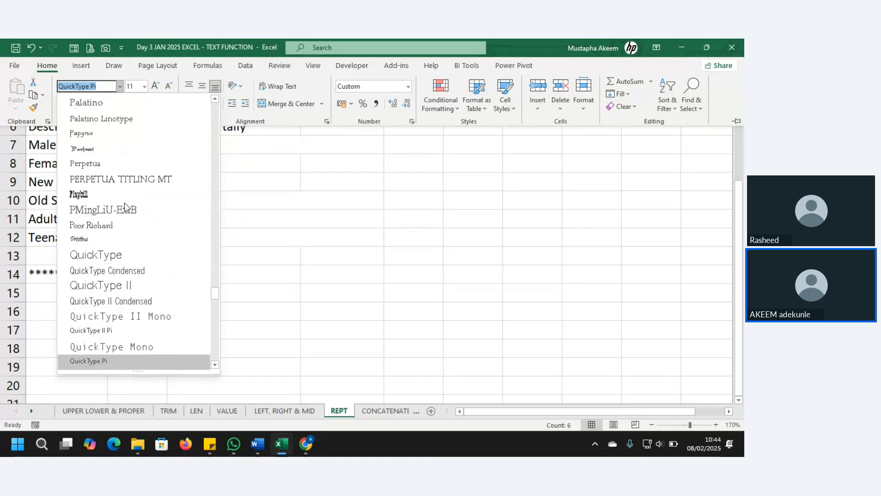
{"action": "key", "text": "Up"}
{"action": "key", "text": "Up"}
{"action": "key", "text": "Up"}
{"action": "key", "text": "Up"}
{"action": "key", "text": "Up"}
{"action": "key", "text": "Up"}
{"action": "key", "text": "Up"}
{"action": "key", "text": "Up"}
{"action": "key", "text": "Up"}
{"action": "key", "text": "Up"}
{"action": "key", "text": "Up"}
{"action": "key", "text": "Up"}
{"action": "key", "text": "Up"}
{"action": "key", "text": "Up"}
{"action": "key", "text": "Up"}
{"action": "key", "text": "Up"}
{"action": "key", "text": "Up"}
{"action": "key", "text": "Up"}
{"action": "key", "text": "Up"}
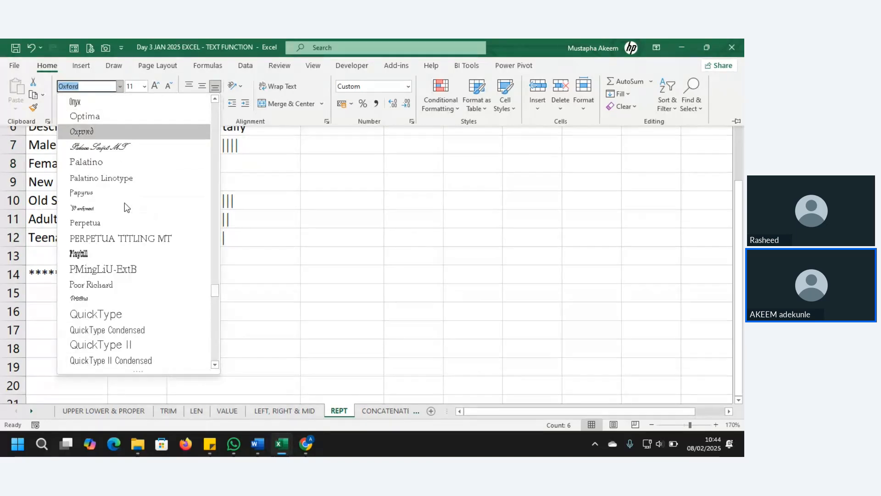
{"action": "key", "text": "Down"}
{"action": "key", "text": "Down"}
{"action": "key", "text": "Down"}
{"action": "key", "text": "Down"}
{"action": "key", "text": "Down"}
{"action": "key", "text": "Down"}
{"action": "key", "text": "Down"}
{"action": "key", "text": "Down"}
{"action": "key", "text": "Down"}
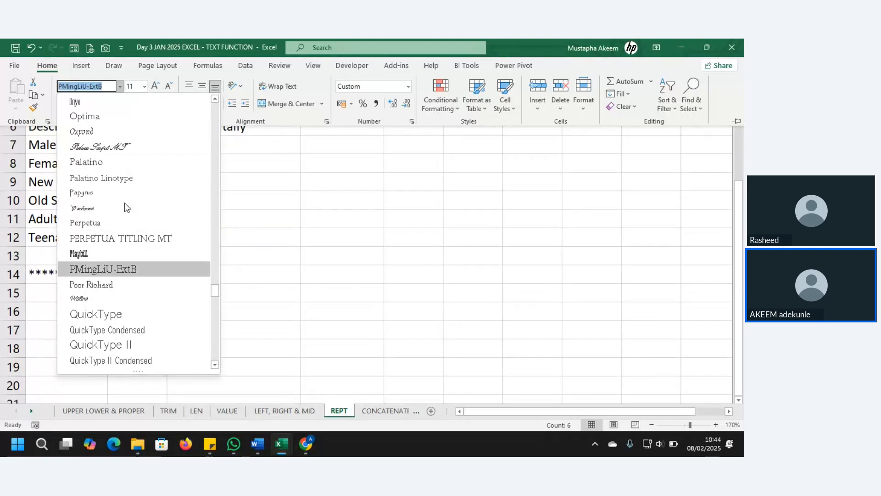
{"action": "key", "text": "Down"}
{"action": "key", "text": "Down"}
{"action": "key", "text": "Down"}
{"action": "key", "text": "Down"}
{"action": "key", "text": "Down"}
{"action": "key", "text": "Down"}
{"action": "key", "text": "Down"}
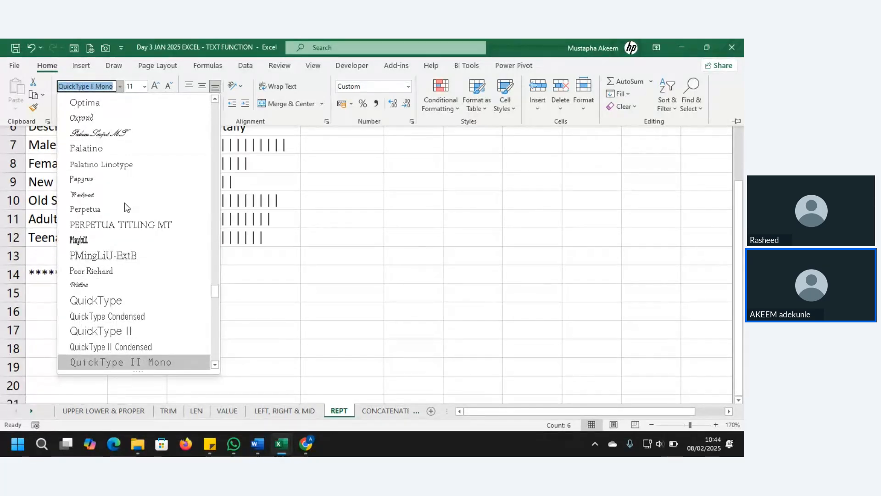
{"action": "key", "text": "Down"}
{"action": "key", "text": "Down"}
{"action": "key", "text": "Down"}
{"action": "key", "text": "Down"}
{"action": "key", "text": "Down"}
{"action": "key", "text": "Down"}
{"action": "key", "text": "Down"}
{"action": "key", "text": "Down"}
{"action": "key", "text": "Down"}
{"action": "key", "text": "Down"}
{"action": "key", "text": "Down"}
{"action": "key", "text": "Down"}
{"action": "key", "text": "Down"}
{"action": "key", "text": "Down"}
{"action": "key", "text": "Down"}
{"action": "key", "text": "Down"}
{"action": "key", "text": "Down"}
{"action": "key", "text": "Down"}
{"action": "key", "text": "Down"}
{"action": "key", "text": "Down"}
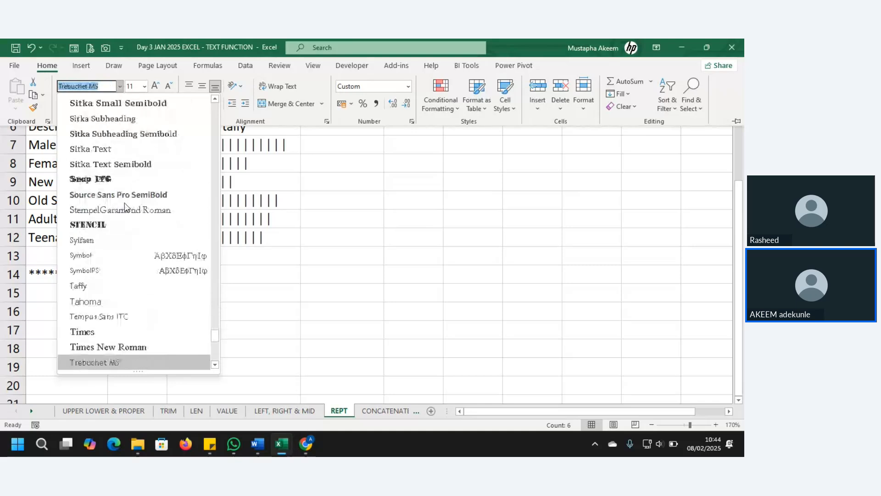
{"action": "key", "text": "Down"}
{"action": "key", "text": "Down"}
{"action": "key", "text": "Down"}
{"action": "key", "text": "Down"}
{"action": "key", "text": "Down"}
{"action": "key", "text": "Down"}
{"action": "key", "text": "Down"}
{"action": "key", "text": "Down"}
{"action": "key", "text": "Down"}
{"action": "key", "text": "Down"}
{"action": "key", "text": "Down"}
{"action": "key", "text": "Down"}
{"action": "key", "text": "Down"}
{"action": "key", "text": "Down"}
{"action": "key", "text": "Down"}
{"action": "key", "text": "Down"}
{"action": "key", "text": "Down"}
{"action": "key", "text": "Down"}
{"action": "key", "text": "Down"}
{"action": "key", "text": "Down"}
{"action": "key", "text": "Up"}
{"action": "key", "text": "Up"}
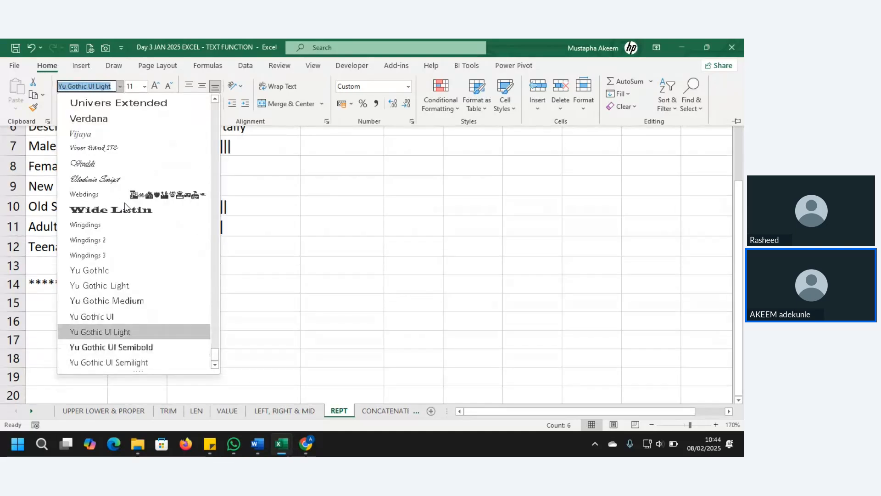
{"action": "key", "text": "Up"}
{"action": "key", "text": "Up"}
{"action": "key", "text": "Return"}
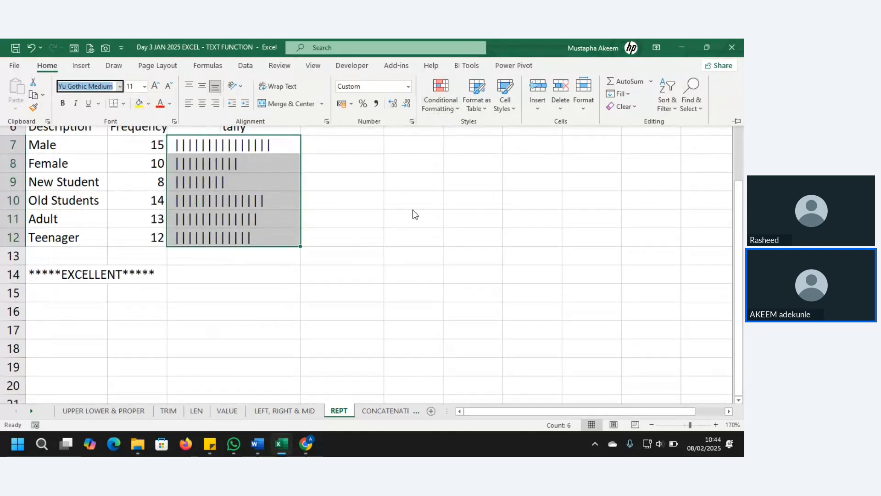
{"action": "left_click", "coordinate": [438, 197]}
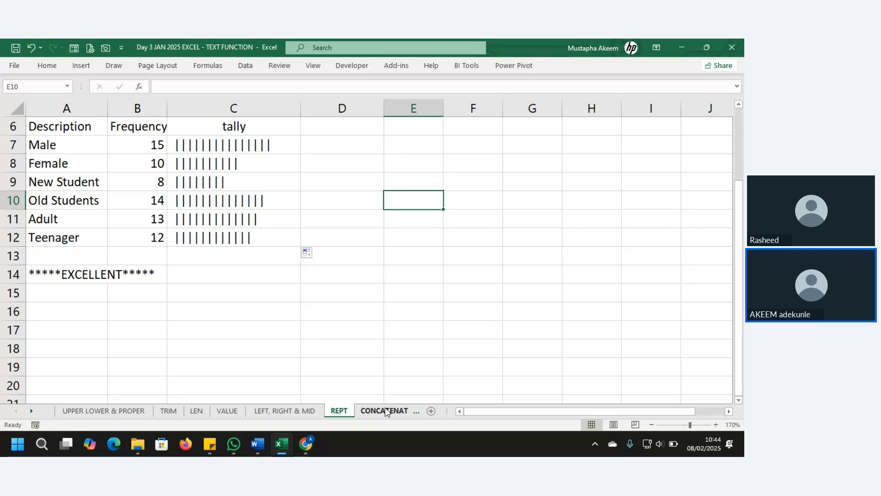
Go to the CONCATENATE sheet, scroll back to column A, and select E12.
{"action": "left_click", "coordinate": [387, 411]}
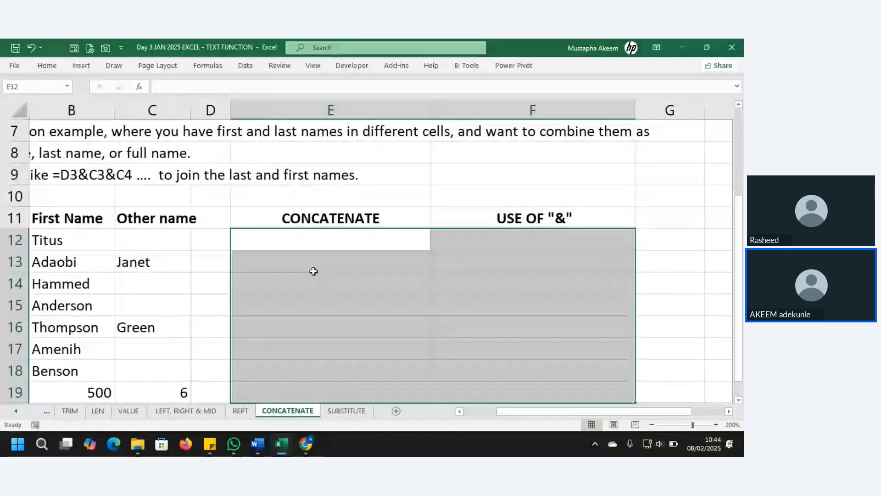
{"action": "left_click", "coordinate": [314, 243]}
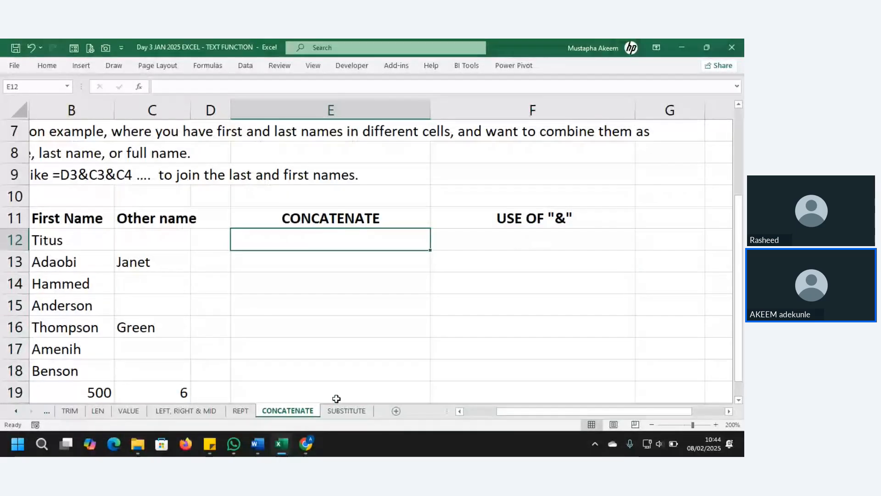
{"action": "left_click", "coordinate": [347, 410]}
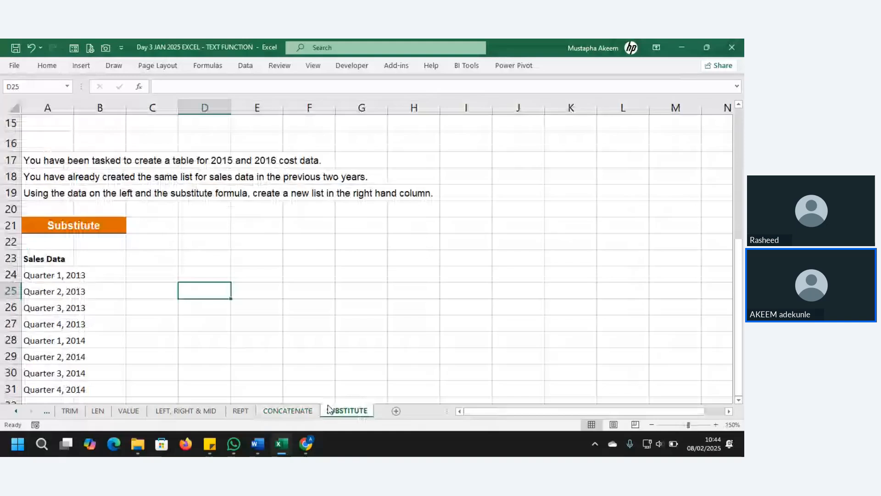
{"action": "left_click", "coordinate": [290, 410]}
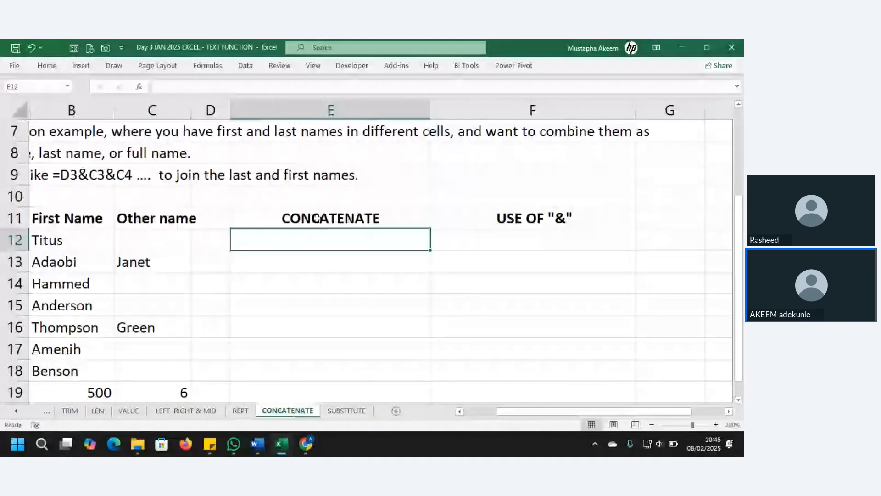
{"action": "left_click", "coordinate": [228, 234]}
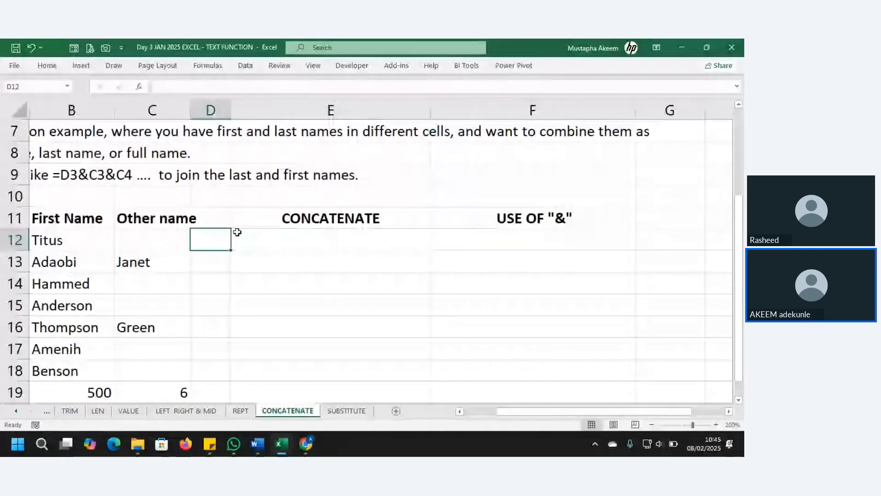
{"action": "key", "text": "Home"}
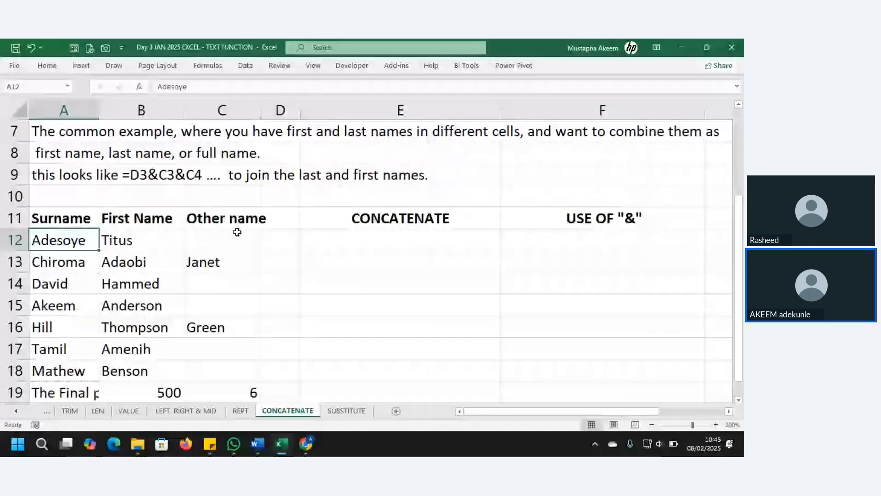
{"action": "left_click", "coordinate": [371, 243]}
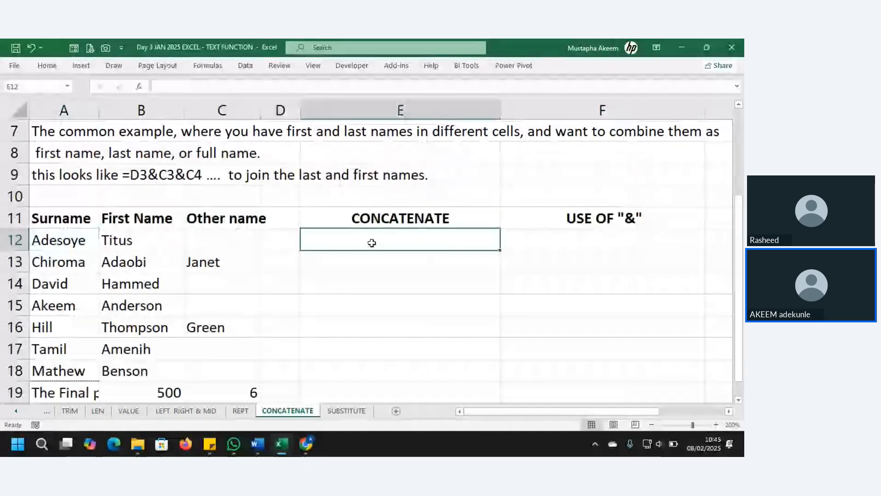
{"action": "left_click", "coordinate": [271, 239]}
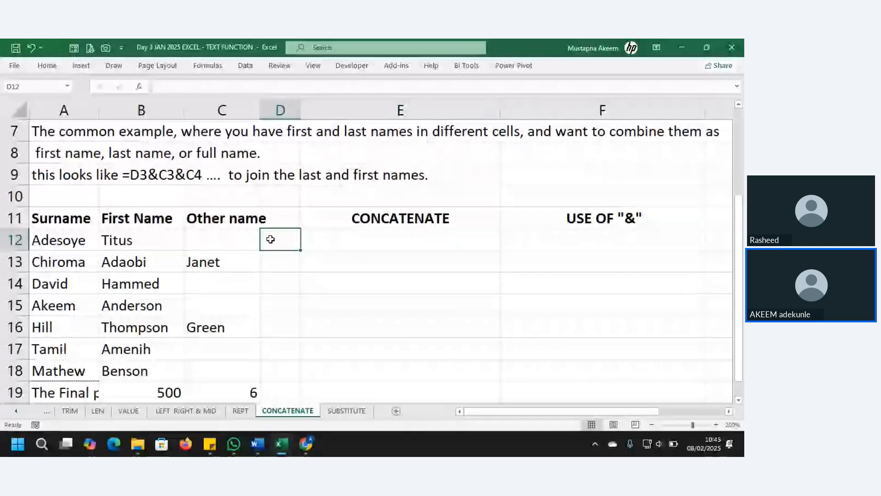
{"action": "left_click", "coordinate": [357, 240]}
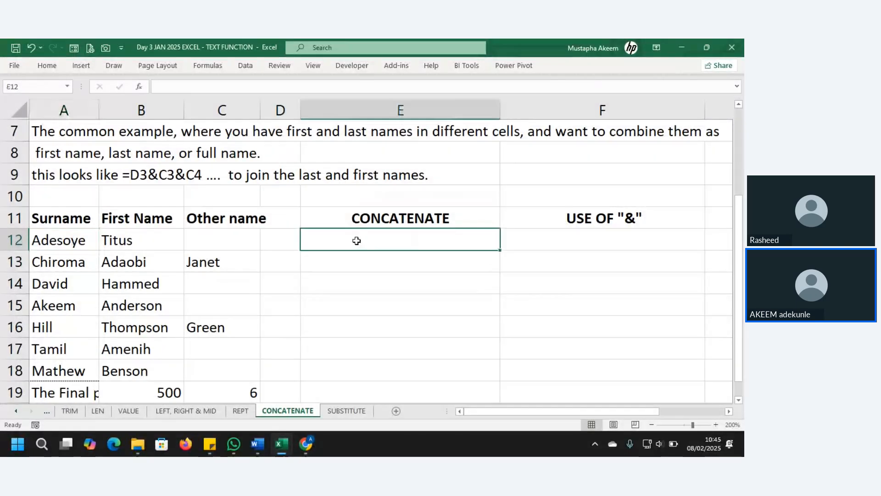
Enter a first =CONCATENATE(A12,B12,C12) in E12 without separators.
{"action": "type", "text": "="}
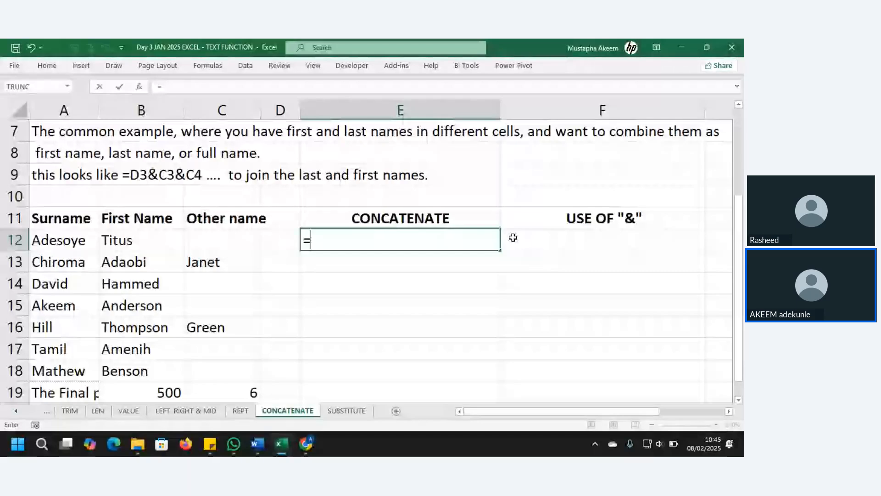
{"action": "type", "text": "CONC"}
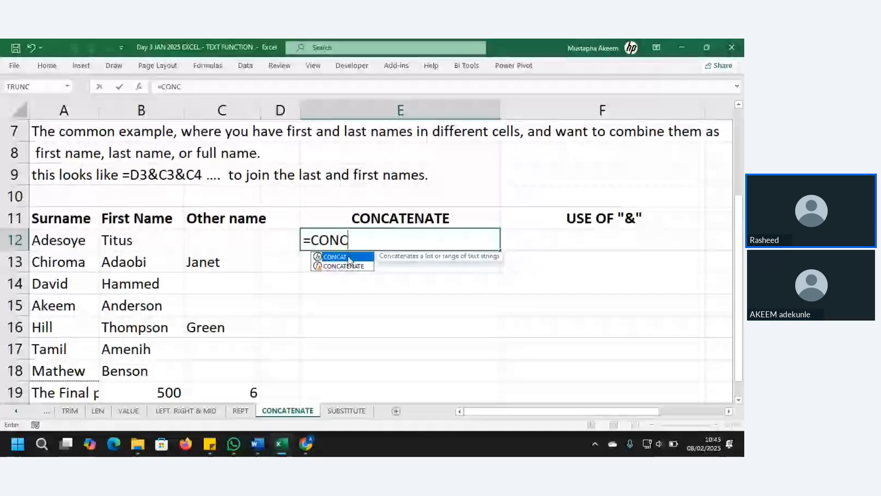
{"action": "double_click", "coordinate": [343, 266]}
{"action": "left_click", "coordinate": [54, 241]}
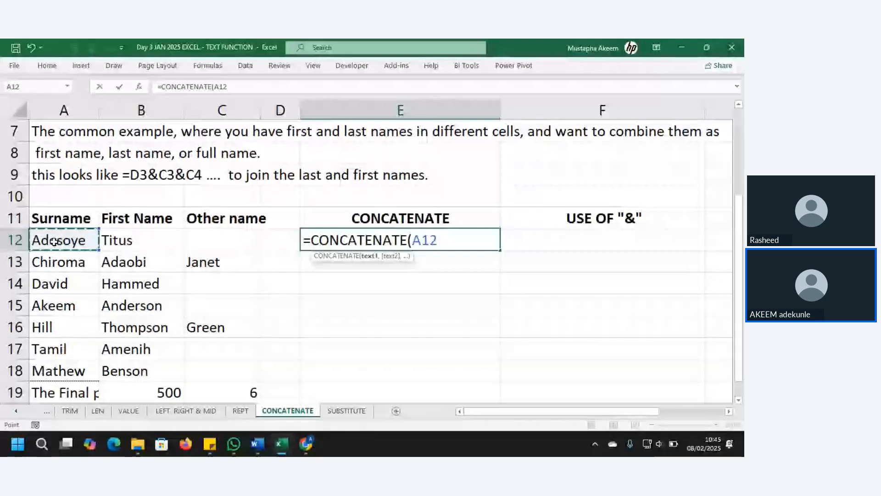
{"action": "type", "text": ","}
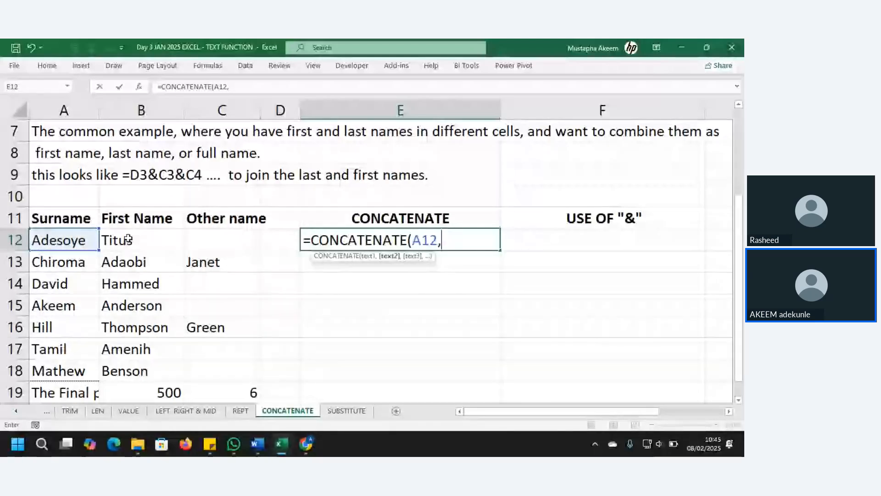
{"action": "left_click", "coordinate": [128, 239]}
{"action": "type", "text": ","}
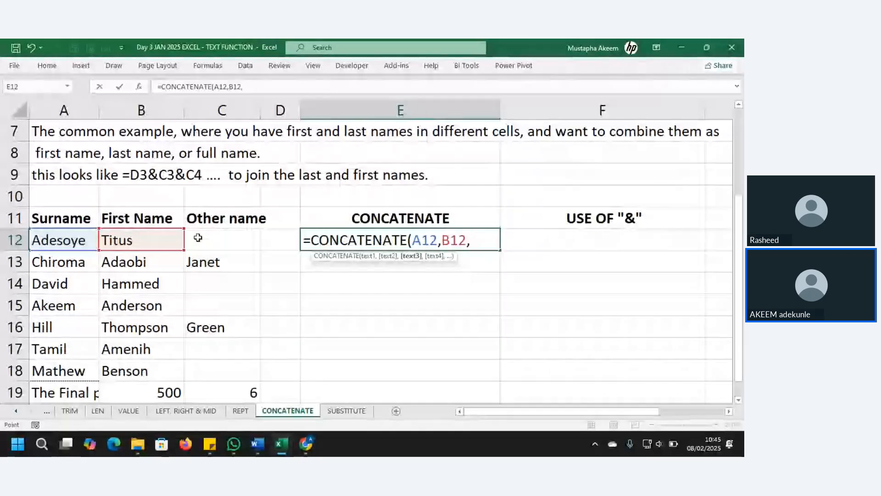
{"action": "left_click", "coordinate": [198, 237]}
{"action": "key", "text": "Return"}
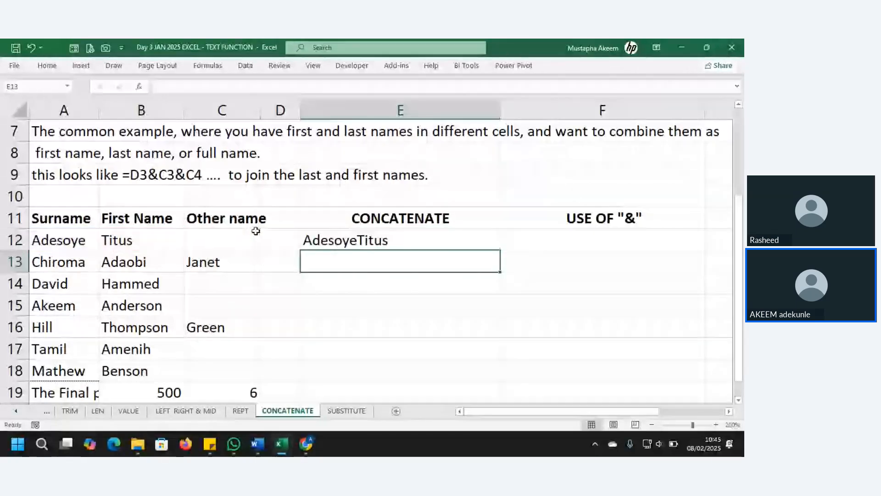
{"action": "key", "text": "Up"}
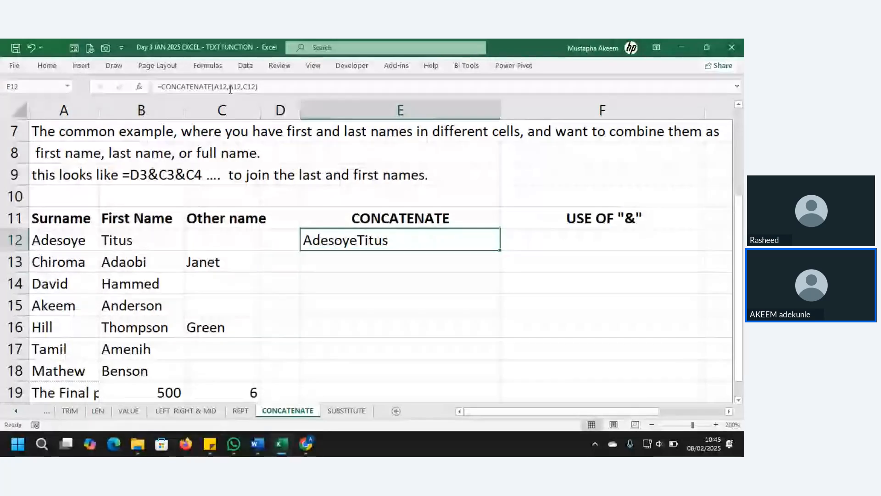
Edit the E12 formula to put a ", " separator after A12.
{"action": "left_click", "coordinate": [285, 87]}
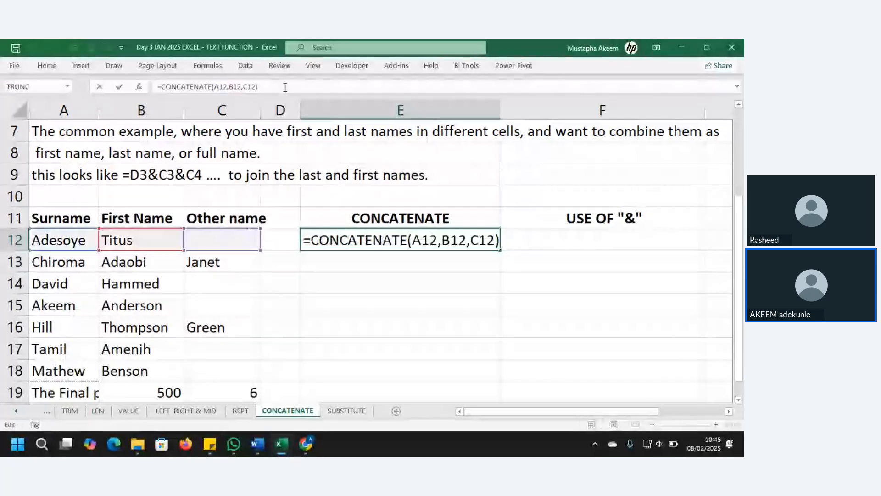
{"action": "key", "text": "BackSpace"}
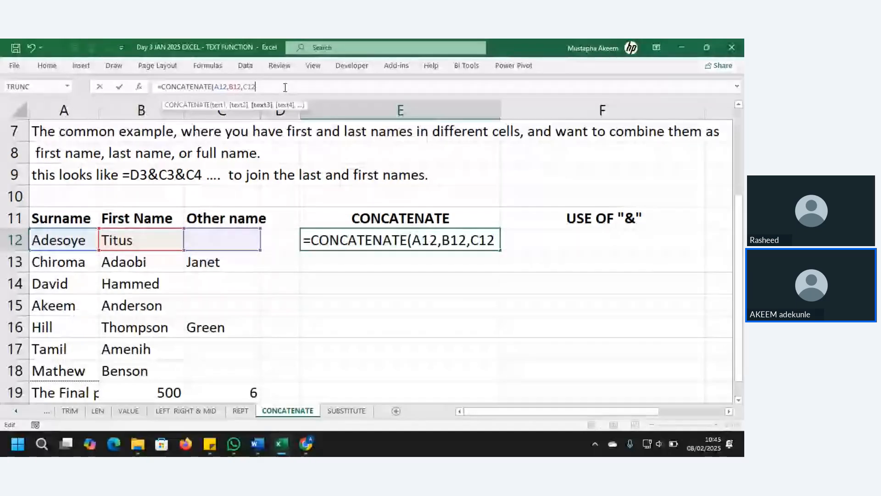
{"action": "key", "text": "BackSpace"}
{"action": "key", "text": "BackSpace"}
{"action": "key", "text": "BackSpace"}
{"action": "key", "text": "BackSpace"}
{"action": "key", "text": "BackSpace"}
{"action": "key", "text": "BackSpace"}
{"action": "key", "text": "BackSpace"}
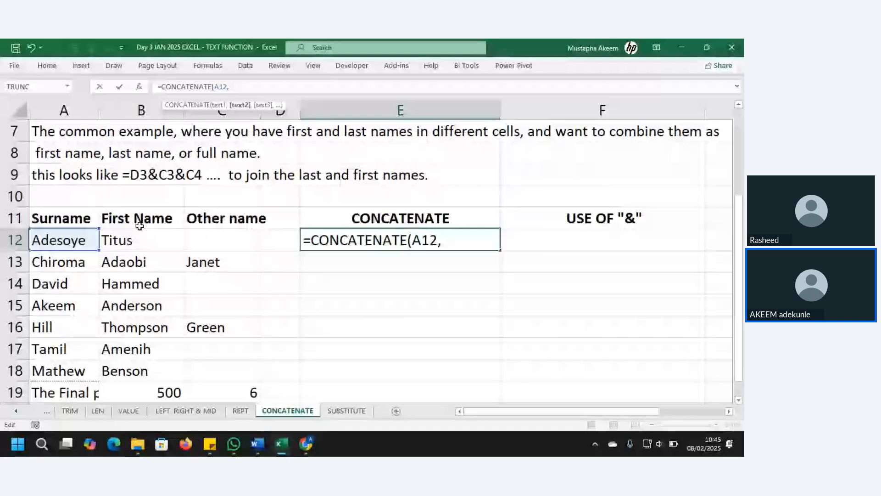
{"action": "type", "text": "\" \""}
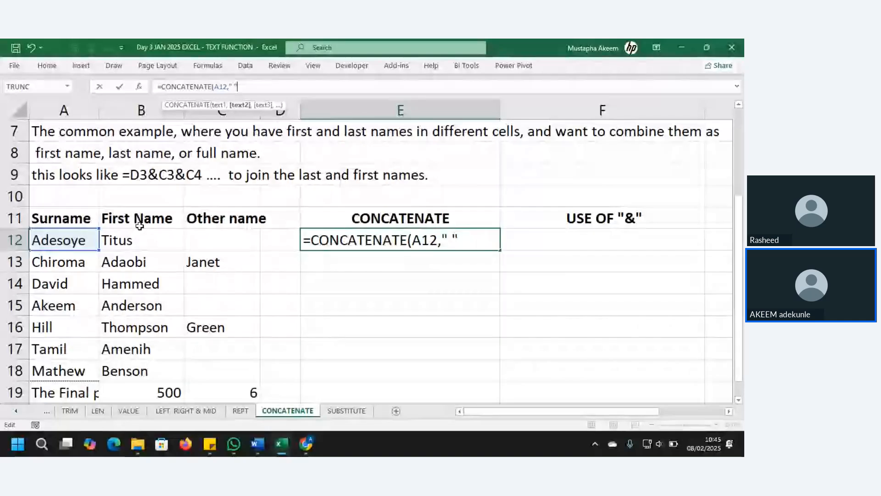
{"action": "type", "text": ","}
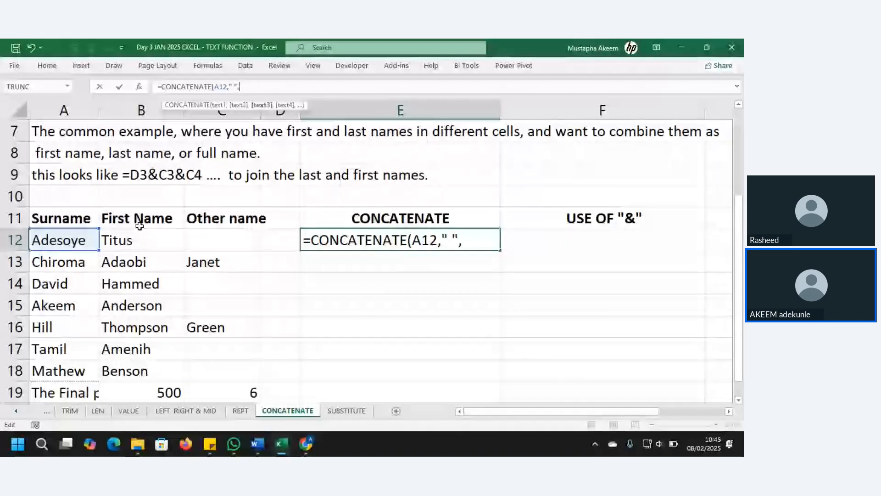
{"action": "left_click_drag", "start_coordinate": [459, 241], "coordinate": [441, 241]}
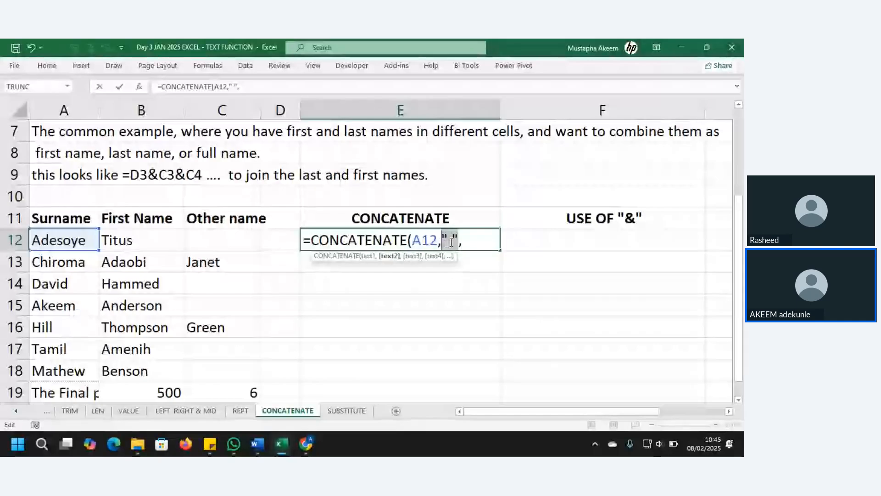
{"action": "left_click", "coordinate": [450, 240]}
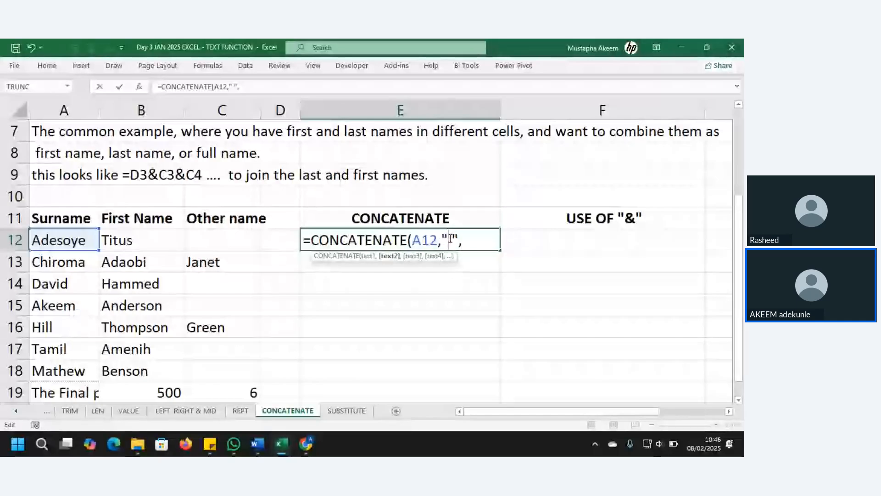
{"action": "type", "text": ","}
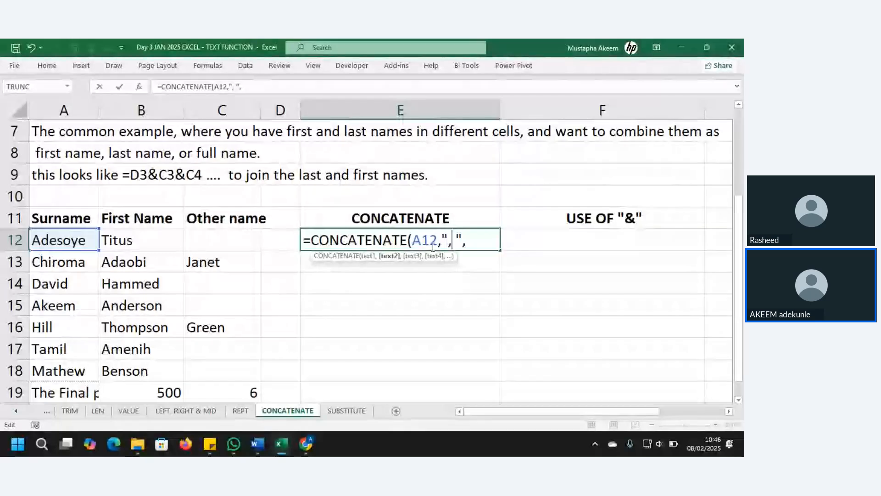
{"action": "left_click_drag", "start_coordinate": [463, 239], "coordinate": [439, 239]}
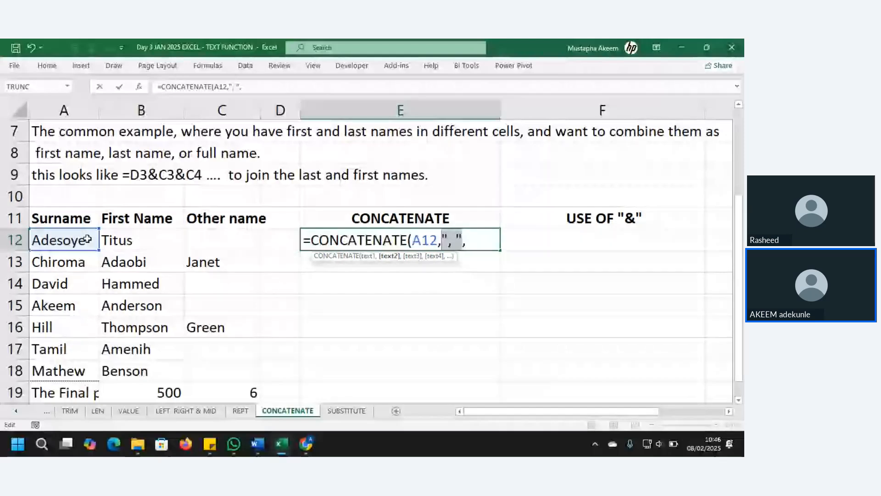
{"action": "left_click", "coordinate": [469, 243]}
Complete the formula as =CONCATENATE(A12,", ",B12," ",C12) and commit it.
{"action": "left_click", "coordinate": [148, 239]}
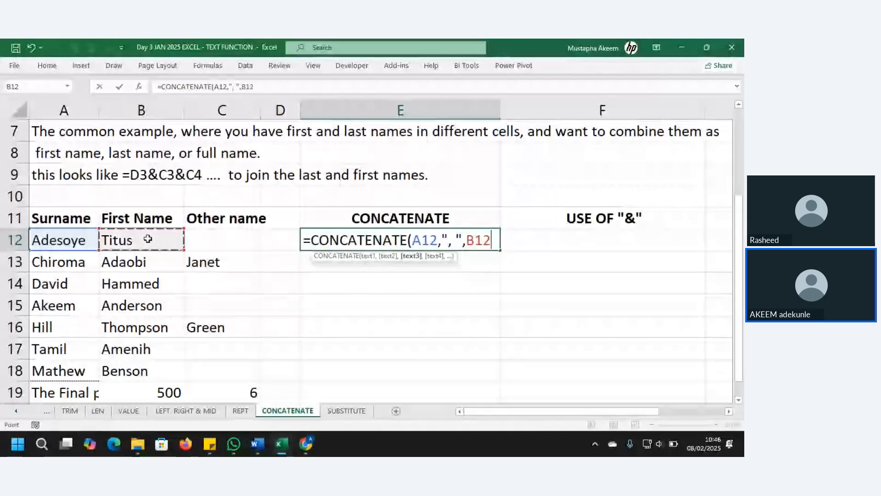
{"action": "type", "text": ","}
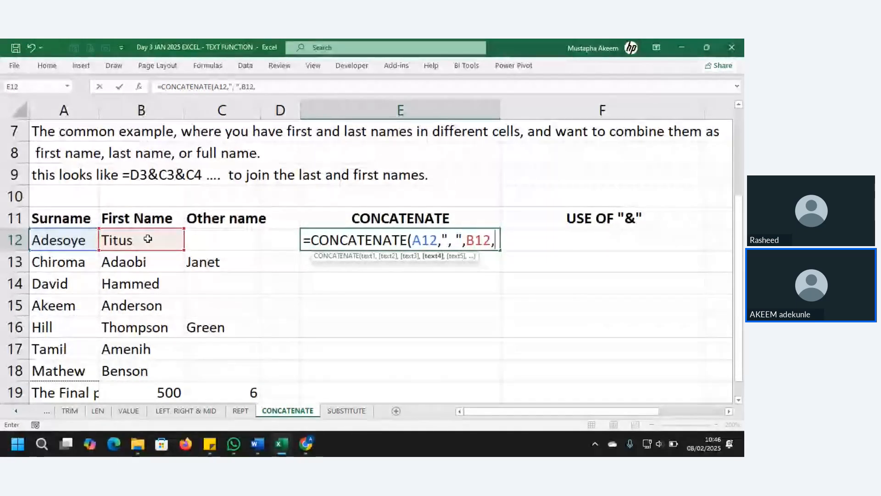
{"action": "type", "text": "\" "}
{"action": "type", "text": "\""}
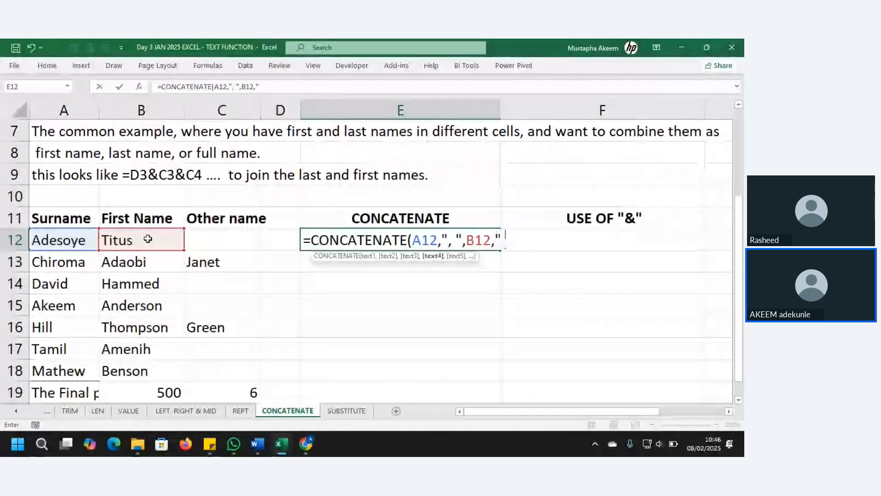
{"action": "type", "text": ","}
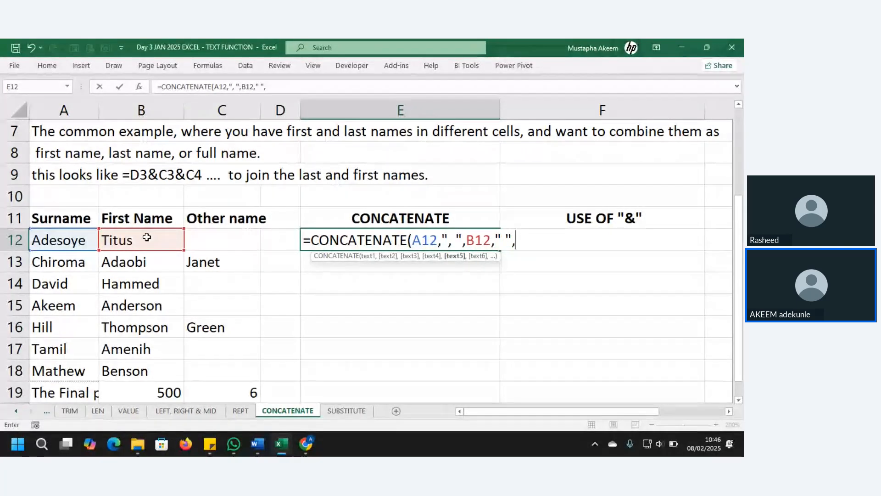
{"action": "left_click", "coordinate": [203, 240]}
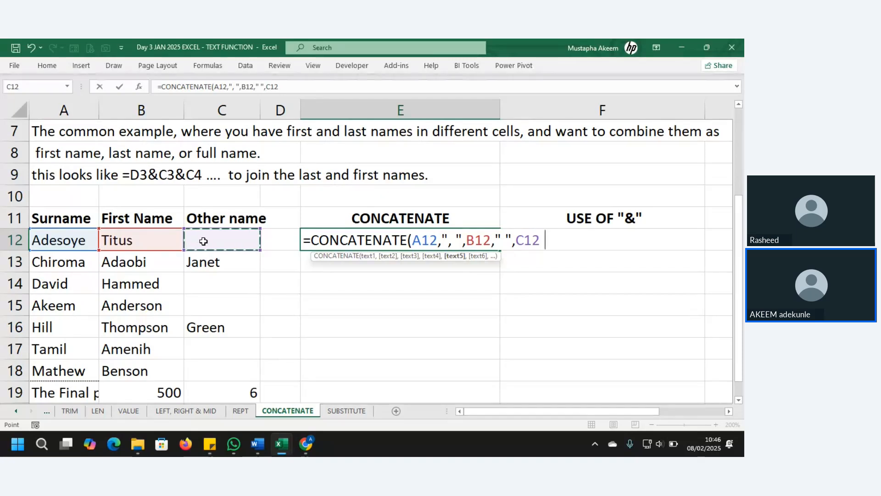
{"action": "type", "text": ")"}
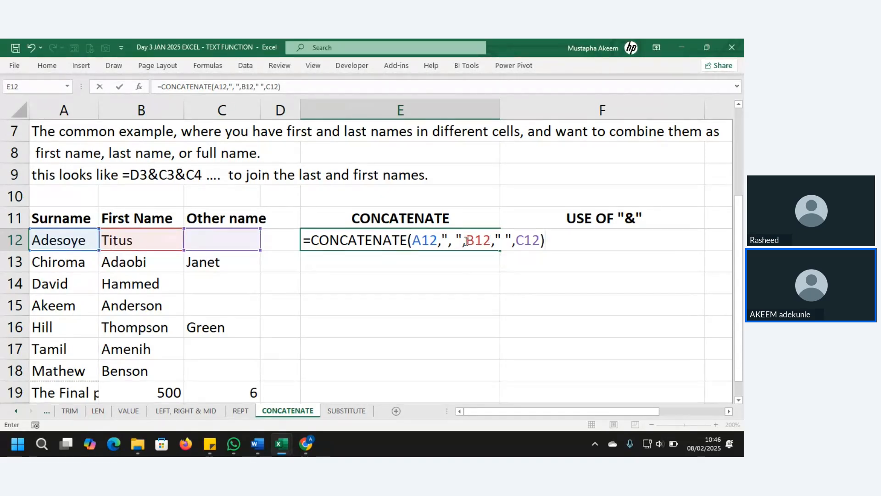
{"action": "mouse_move", "coordinate": [463, 239]}
{"action": "left_mouse_down"}
{"action": "mouse_move", "coordinate": [444, 238]}
{"action": "mouse_move", "coordinate": [489, 241]}
{"action": "mouse_move", "coordinate": [465, 241]}
{"action": "left_mouse_up"}
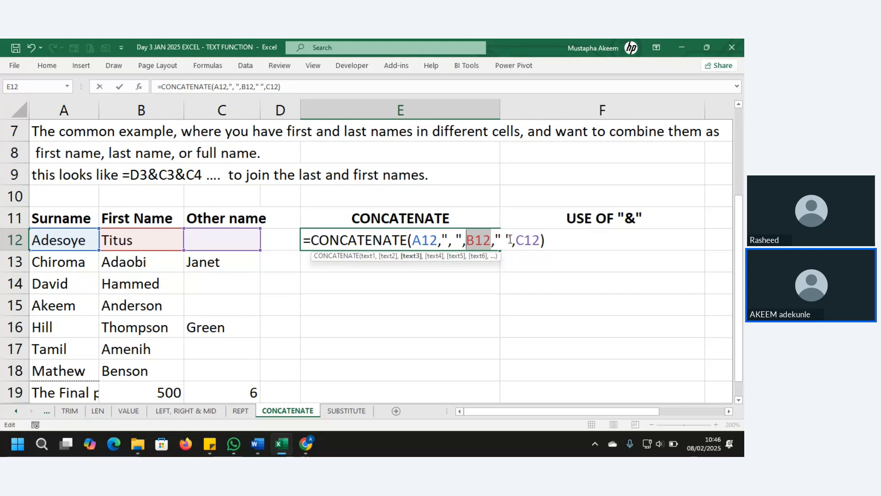
{"action": "mouse_move", "coordinate": [511, 239]}
{"action": "left_mouse_down"}
{"action": "mouse_move", "coordinate": [492, 240]}
{"action": "mouse_move", "coordinate": [530, 242]}
{"action": "mouse_move", "coordinate": [517, 244]}
{"action": "left_mouse_up"}
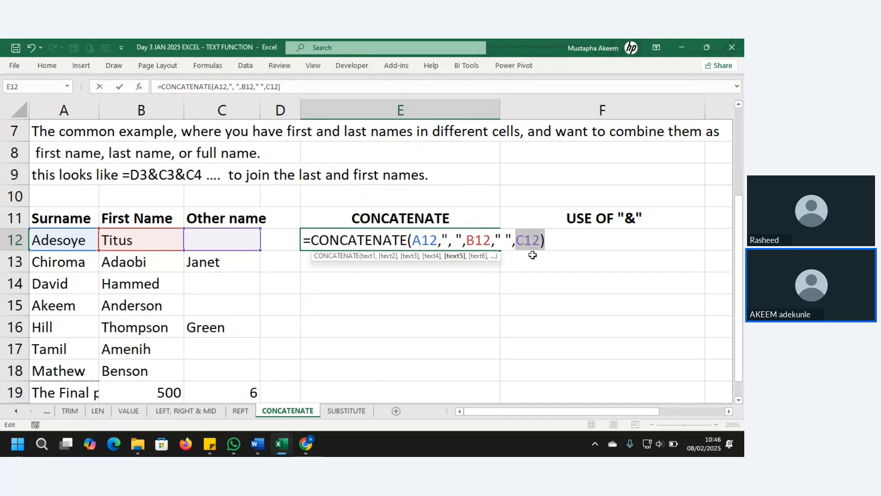
{"action": "key", "text": "Return"}
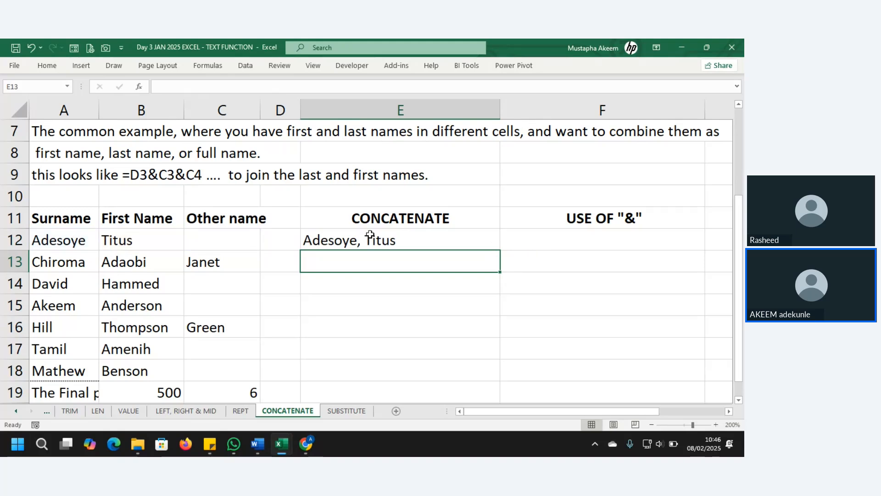
Fill the CONCATENATE formula from E12 down through E19.
{"action": "left_click", "coordinate": [370, 234]}
{"action": "left_click_drag", "start_coordinate": [500, 251], "coordinate": [486, 395]}
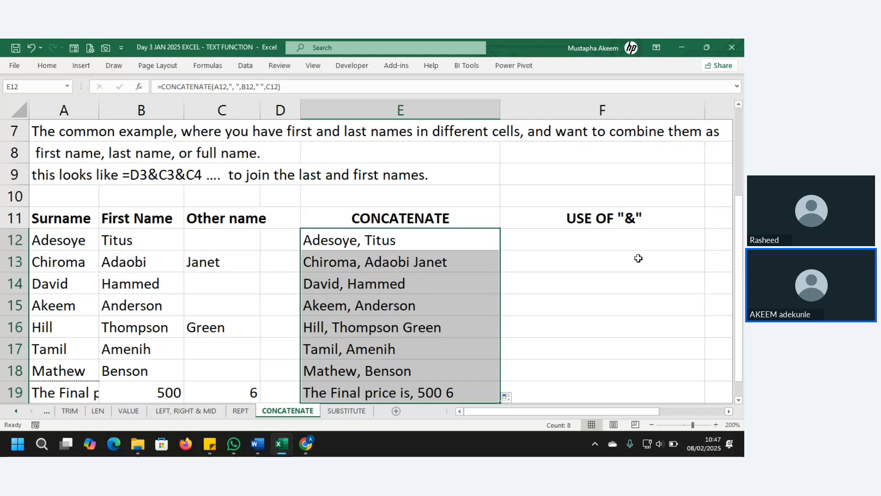
{"action": "left_click", "coordinate": [614, 246]}
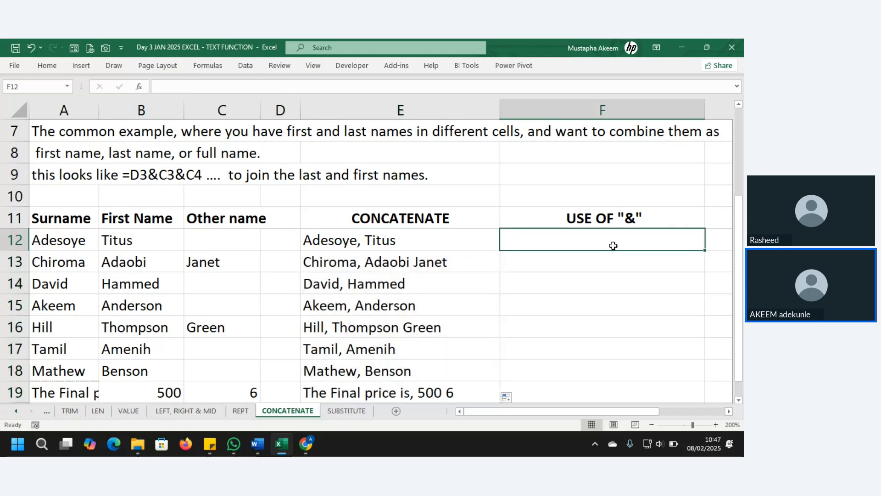
Enter a first ampersand formula =A12&B12 in F12.
{"action": "type", "text": "="}
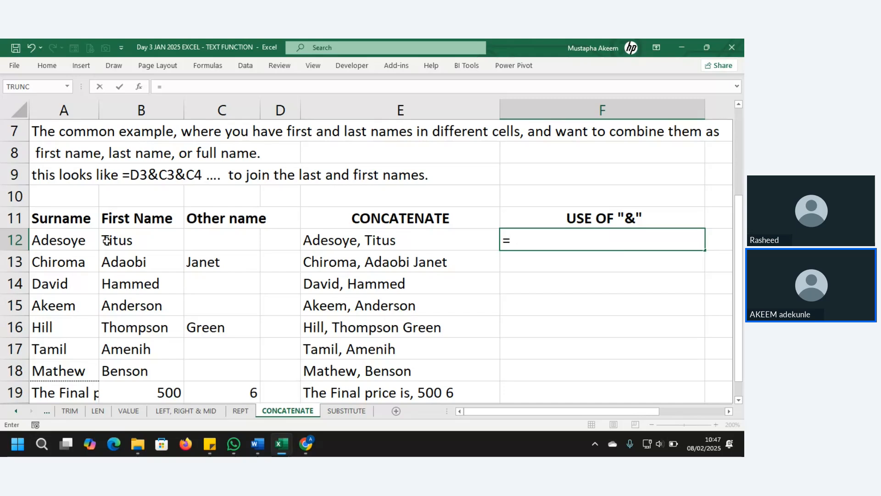
{"action": "left_click", "coordinate": [86, 238]}
{"action": "type", "text": "&"}
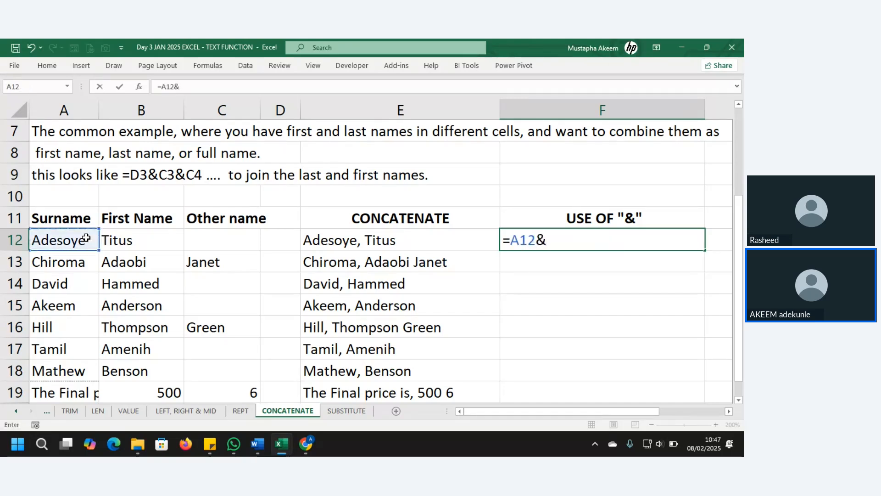
{"action": "left_click", "coordinate": [135, 243]}
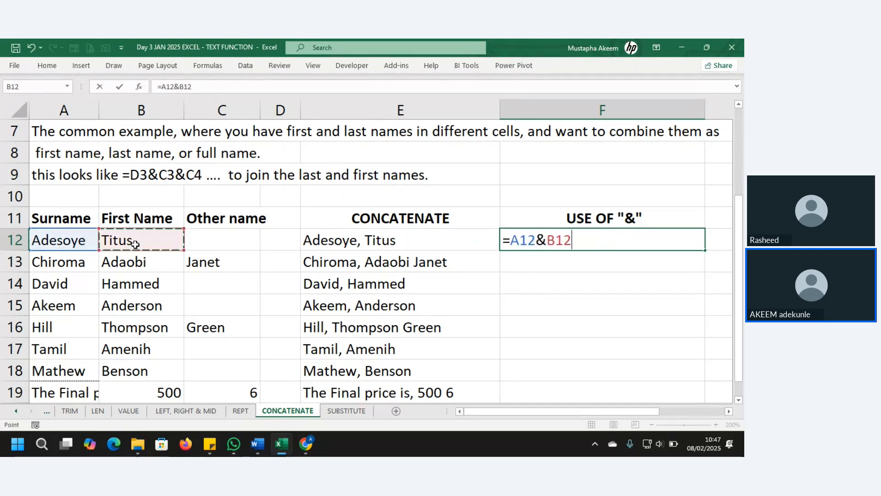
{"action": "key", "text": "Return"}
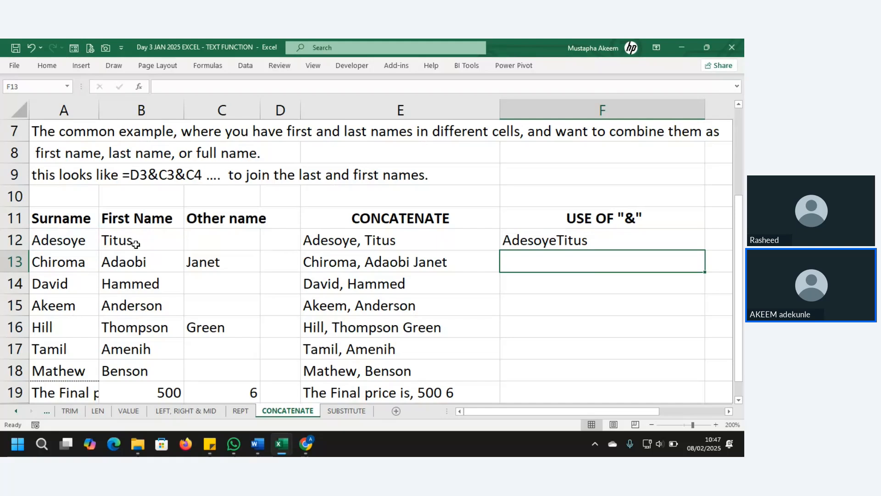
Revise F12 to =A12&" "&B12&" "&C12 with spaces between the names.
{"action": "left_click", "coordinate": [553, 246]}
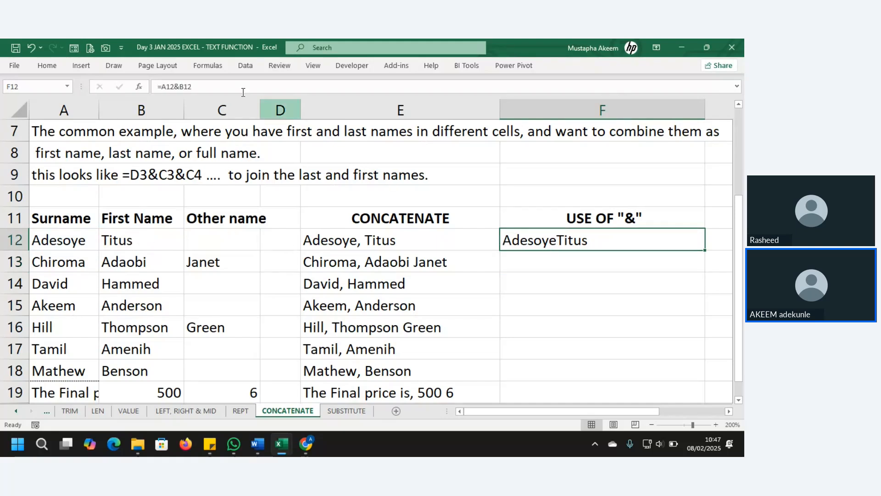
{"action": "left_click", "coordinate": [200, 86]}
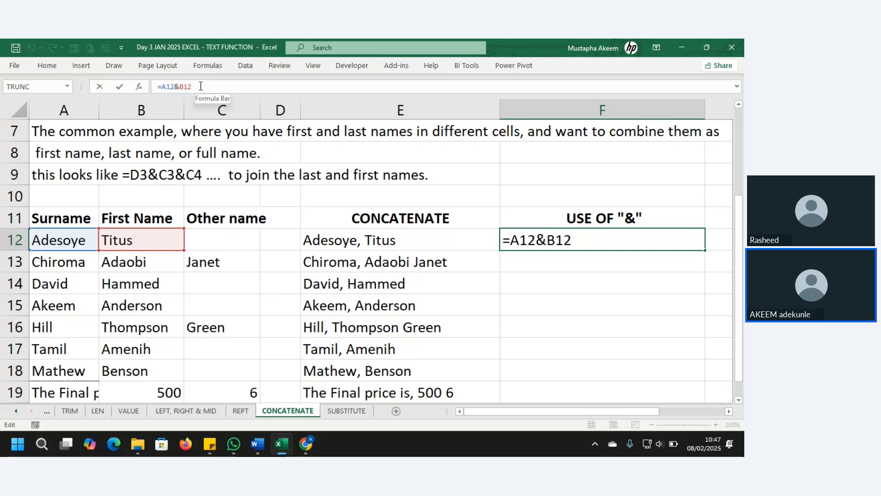
{"action": "key", "text": "BackSpace"}
{"action": "key", "text": "BackSpace"}
{"action": "key", "text": "BackSpace"}
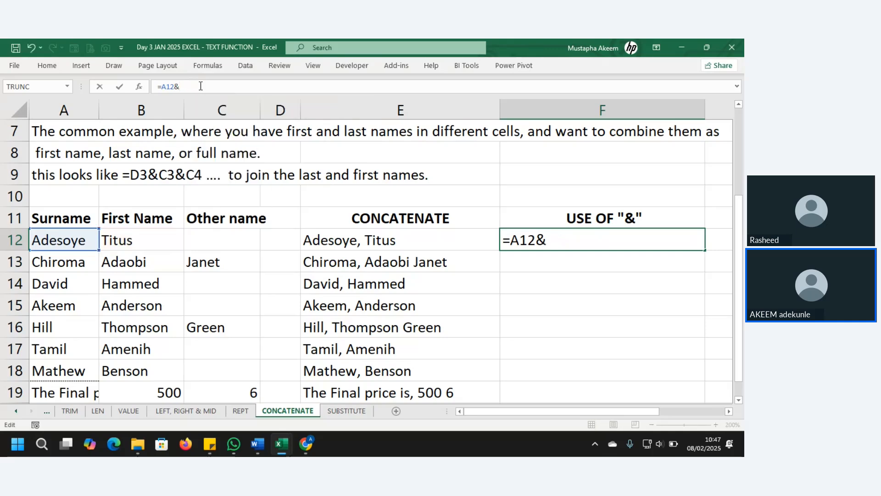
{"action": "type", "text": "\" \""}
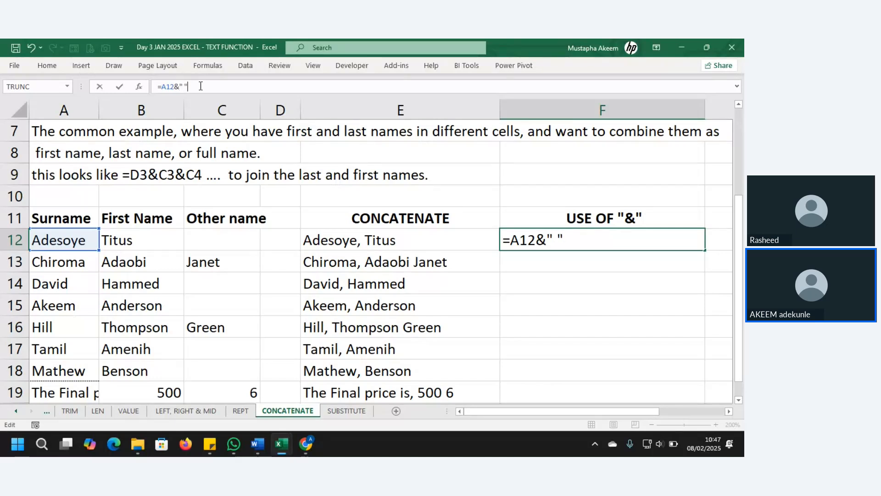
{"action": "type", "text": "&"}
{"action": "left_click", "coordinate": [158, 238]}
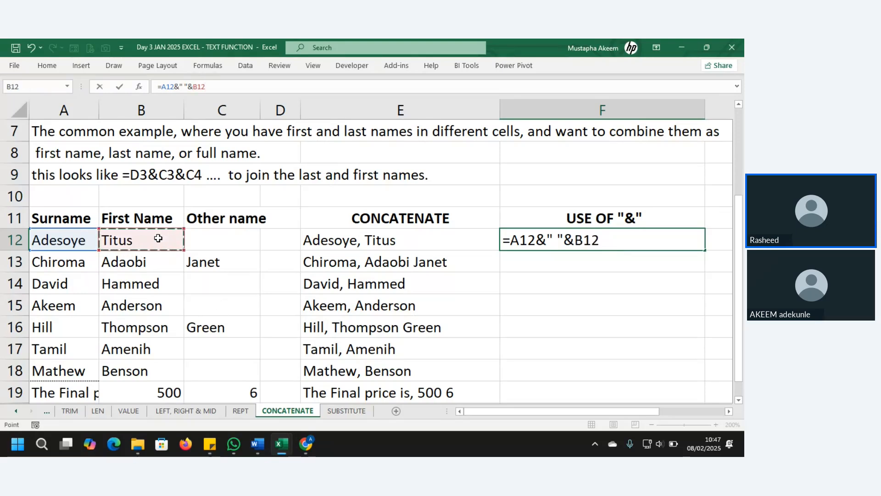
{"action": "type", "text": "&"}
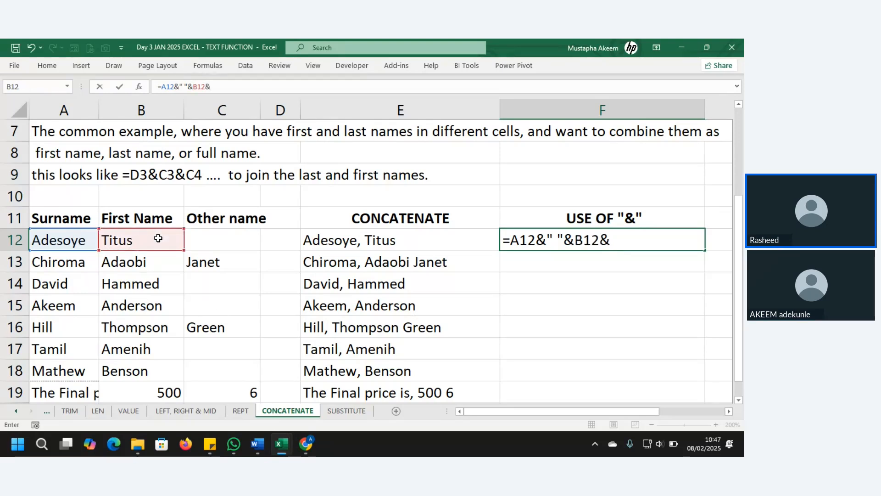
{"action": "type", "text": "\" \""}
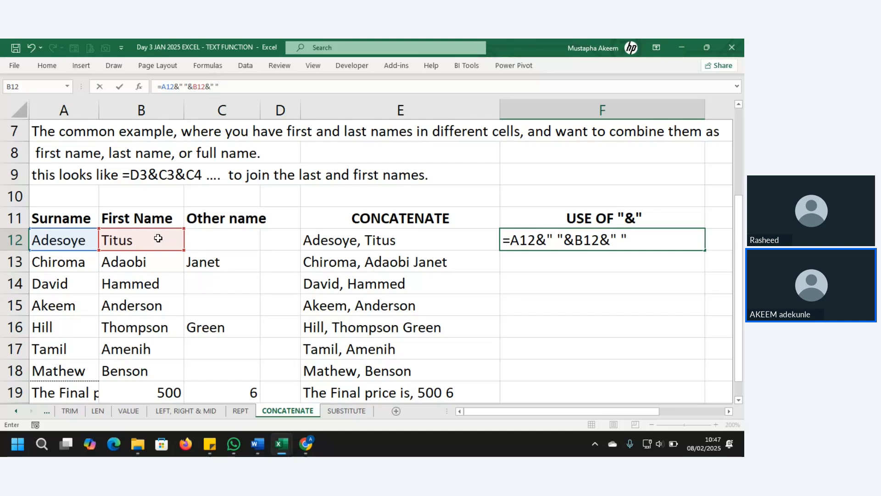
{"action": "type", "text": "&"}
{"action": "left_click", "coordinate": [234, 236]}
{"action": "key", "text": "Return"}
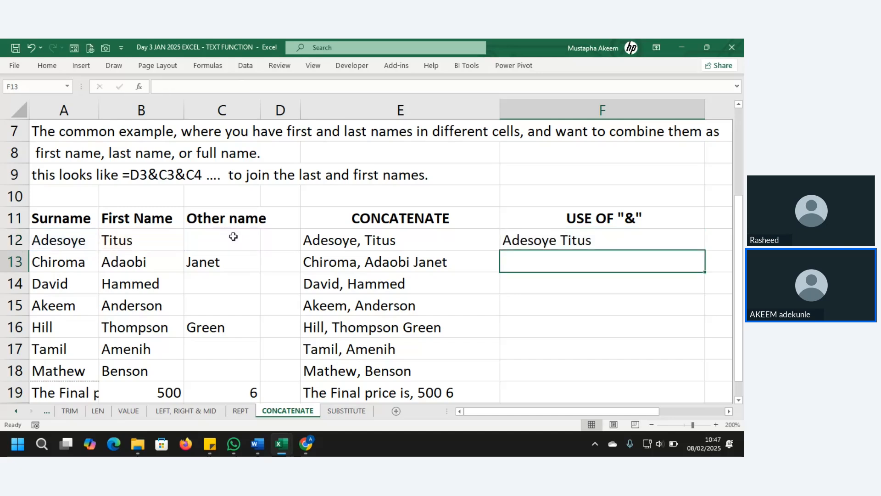
Fill the F12 ampersand formula down to F19.
{"action": "left_click", "coordinate": [566, 232]}
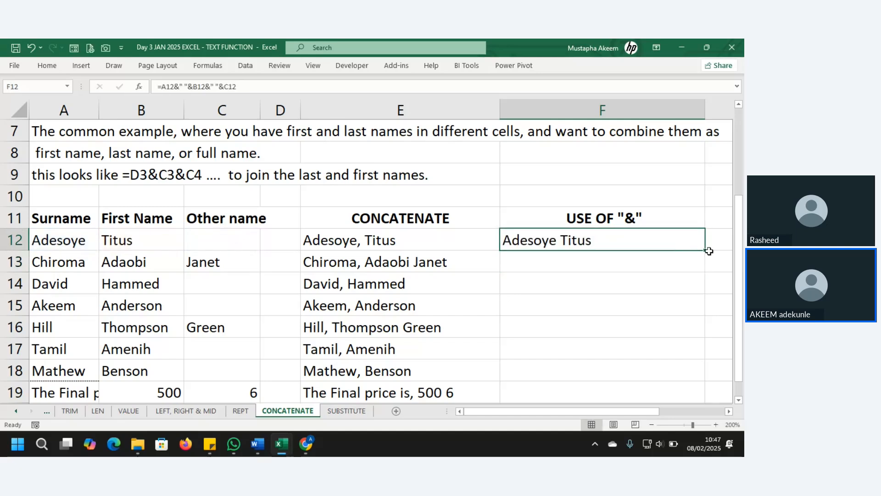
{"action": "double_click", "coordinate": [706, 250]}
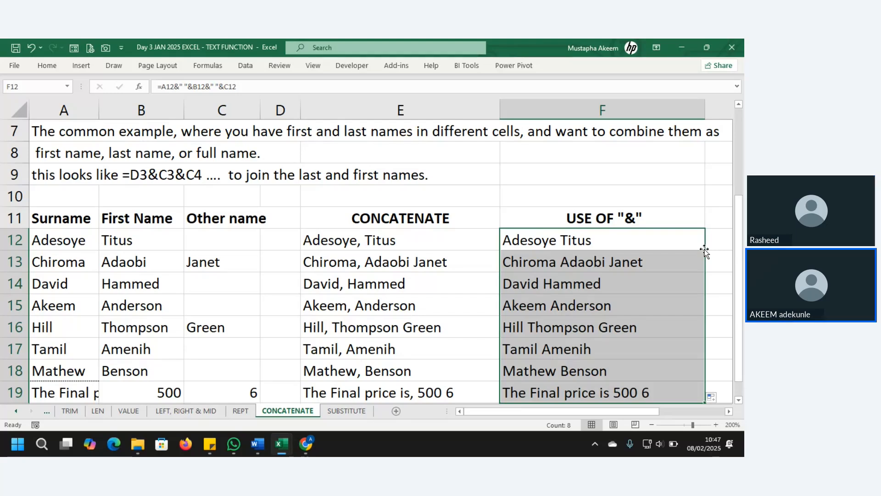
{"action": "left_click", "coordinate": [635, 243]}
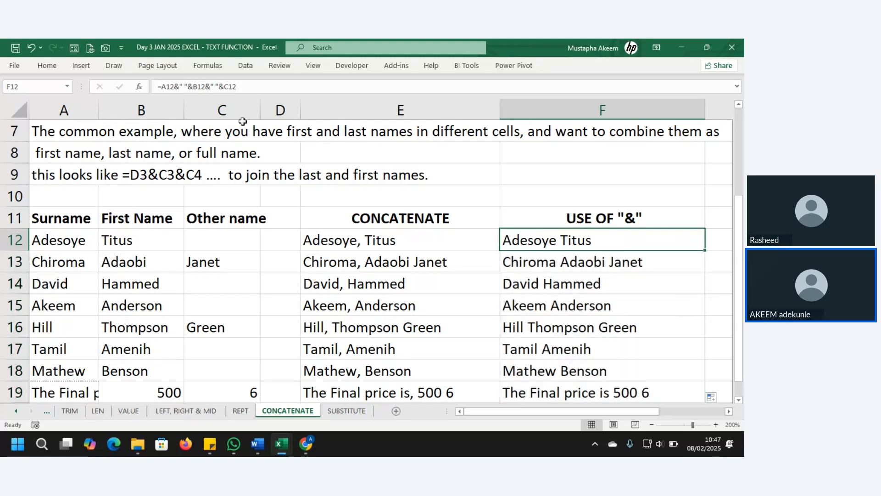
Commit =A12&", "&B12&" "&C12 in F12 and fill it down to F19.
{"action": "left_click", "coordinate": [183, 87]}
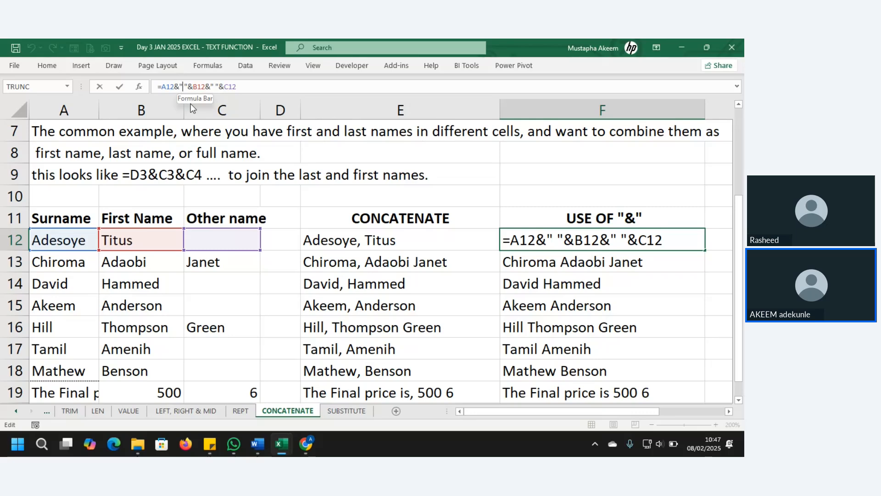
{"action": "key", "text": "Return"}
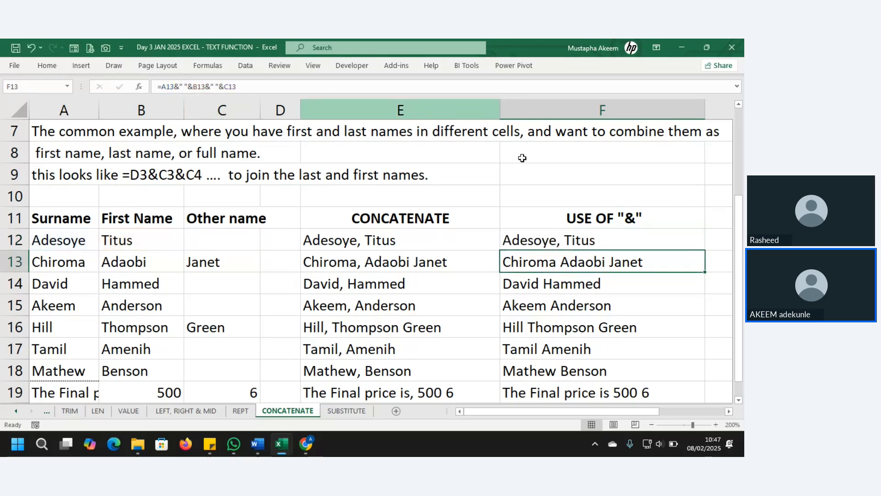
{"action": "left_click", "coordinate": [561, 236]}
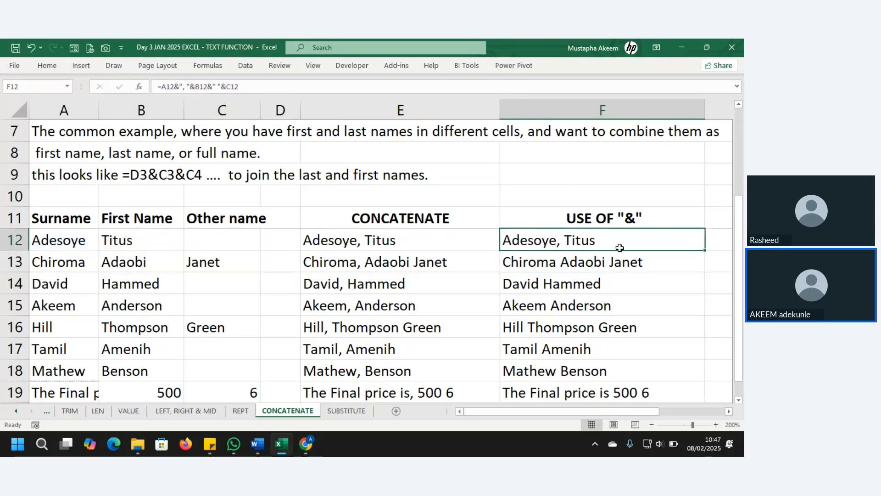
{"action": "double_click", "coordinate": [705, 250]}
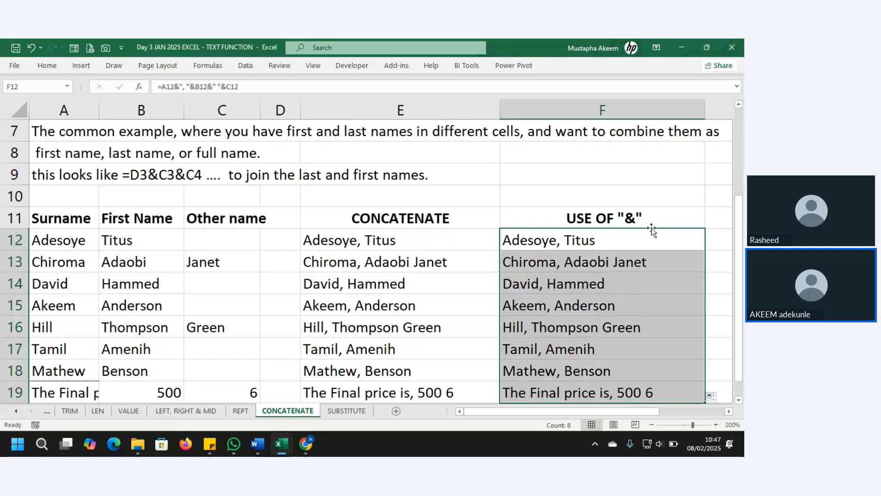
Begin a TEXTJOIN in G12 with a space delimiter and TRUE to ignore empty cells.
{"action": "left_click", "coordinate": [724, 239]}
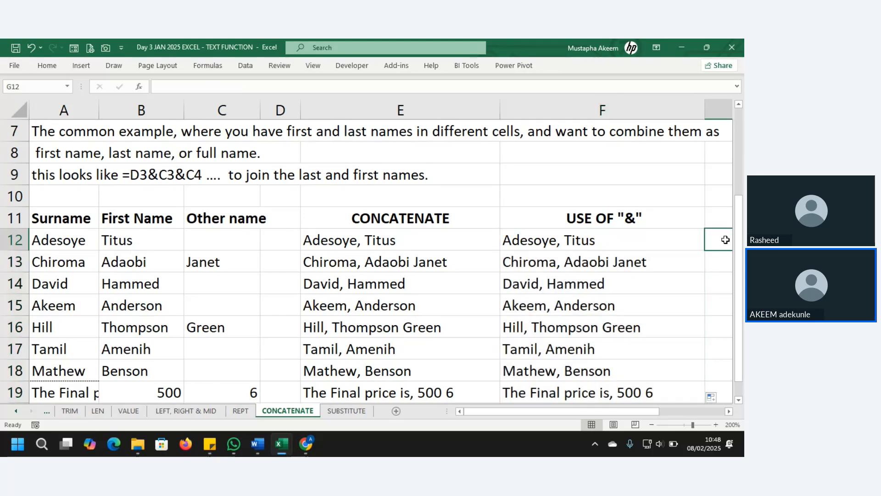
{"action": "type", "text": "=TEXT"}
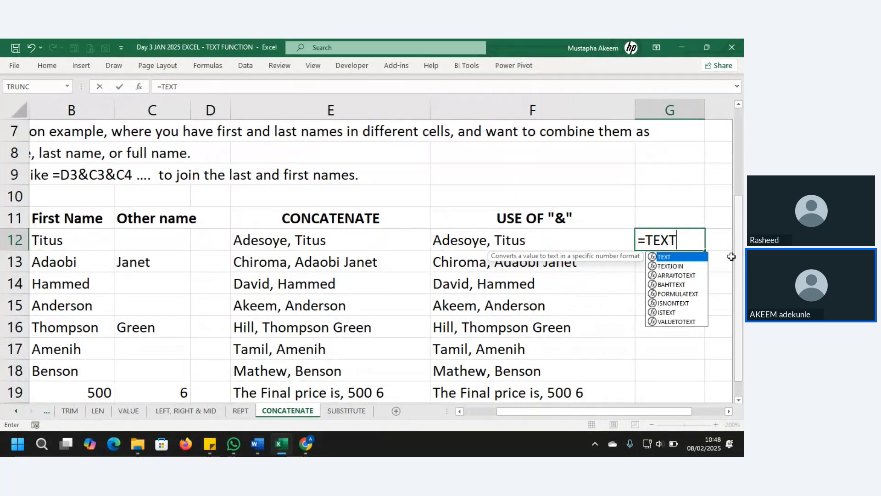
{"action": "double_click", "coordinate": [673, 267]}
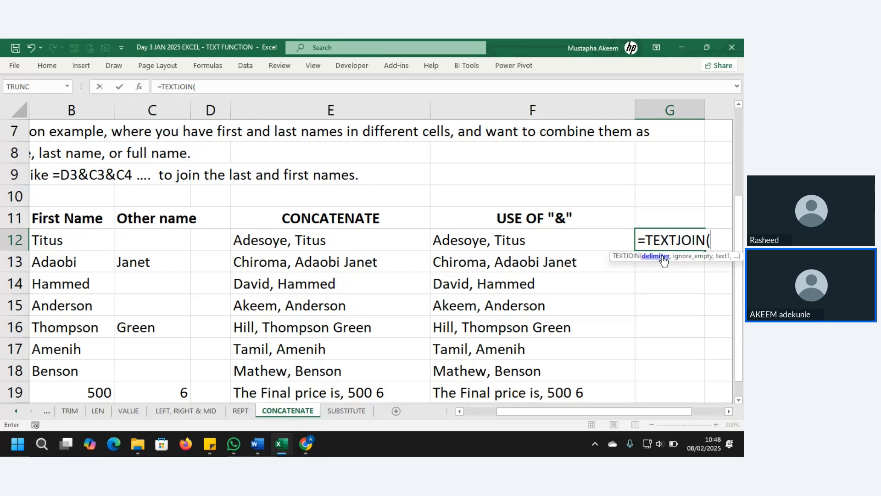
{"action": "type", "text": "\" \","}
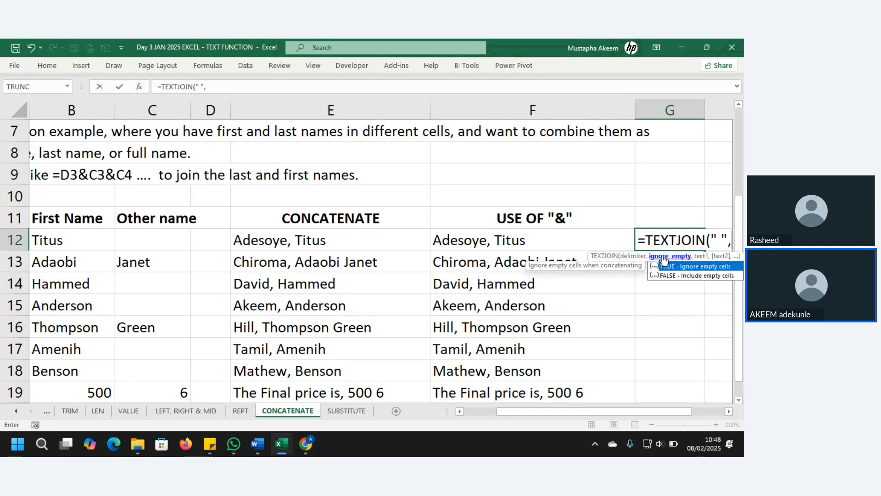
{"action": "double_click", "coordinate": [714, 266]}
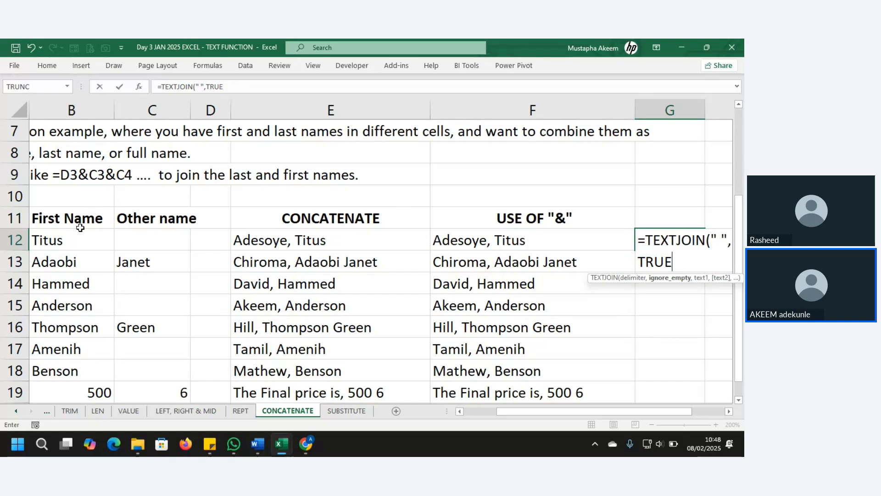
{"action": "left_click", "coordinate": [67, 240]}
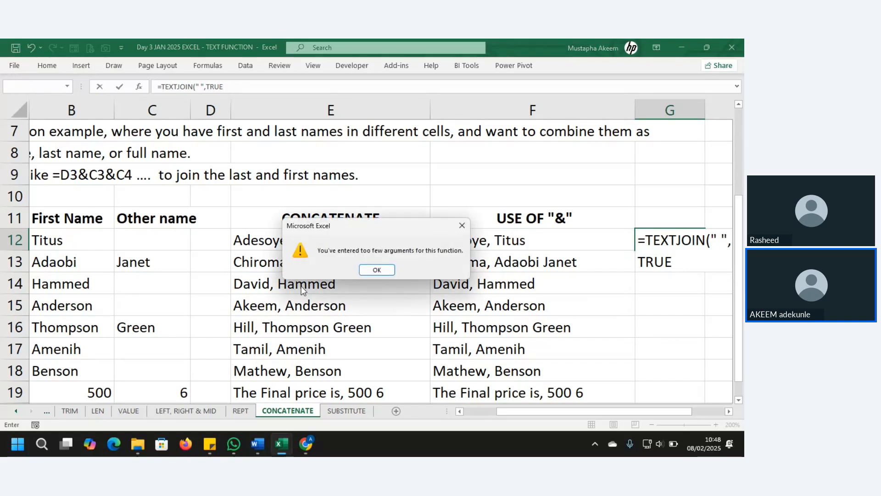
{"action": "left_click", "coordinate": [384, 270]}
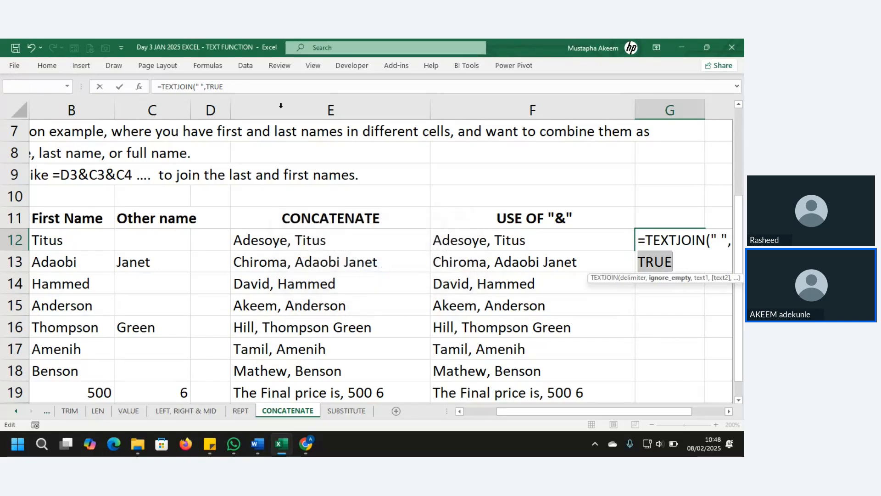
{"action": "left_click", "coordinate": [262, 86]}
{"action": "type", "text": ","}
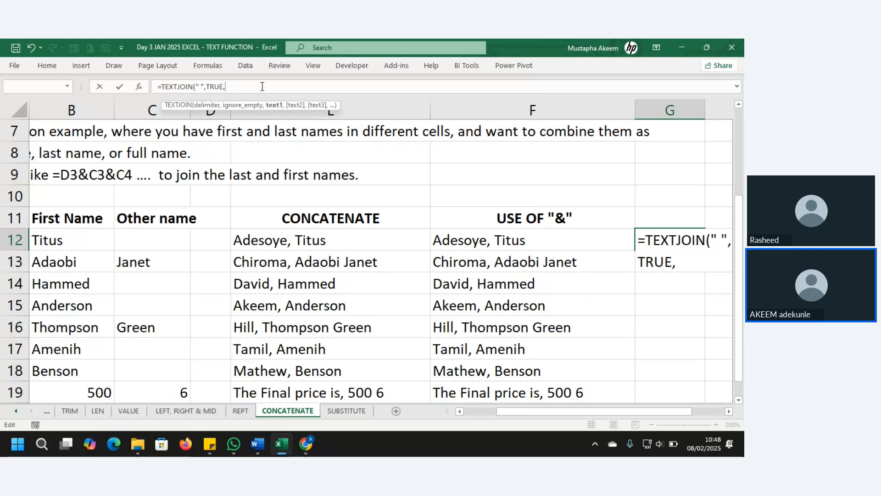
{"action": "left_click", "coordinate": [49, 244]}
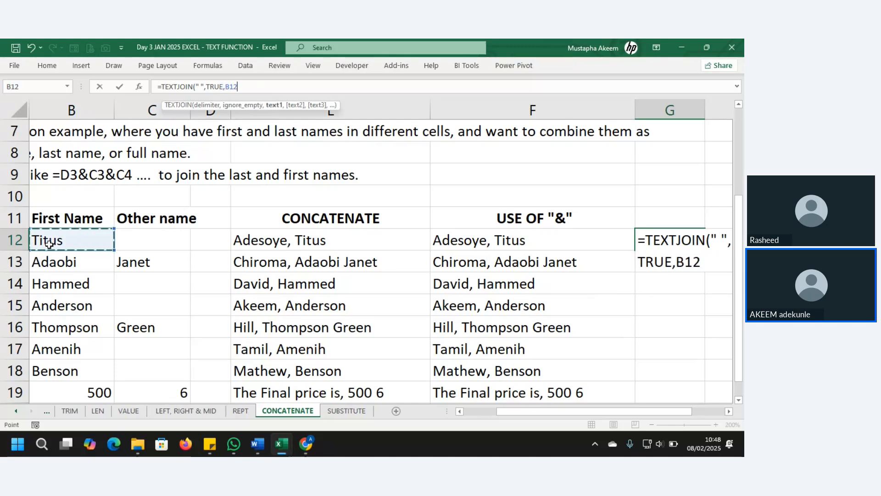
{"action": "key", "text": "Left"}
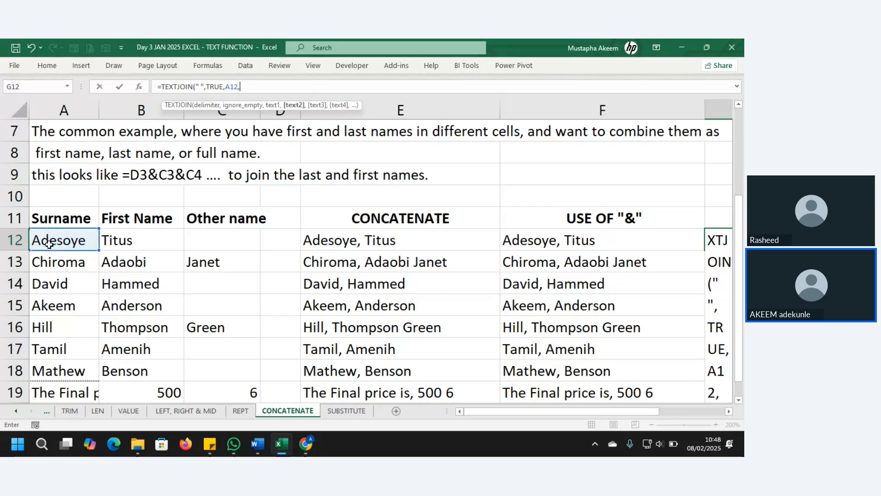
{"action": "type", "text": ","}
{"action": "left_click", "coordinate": [116, 242]}
{"action": "type", "text": ","}
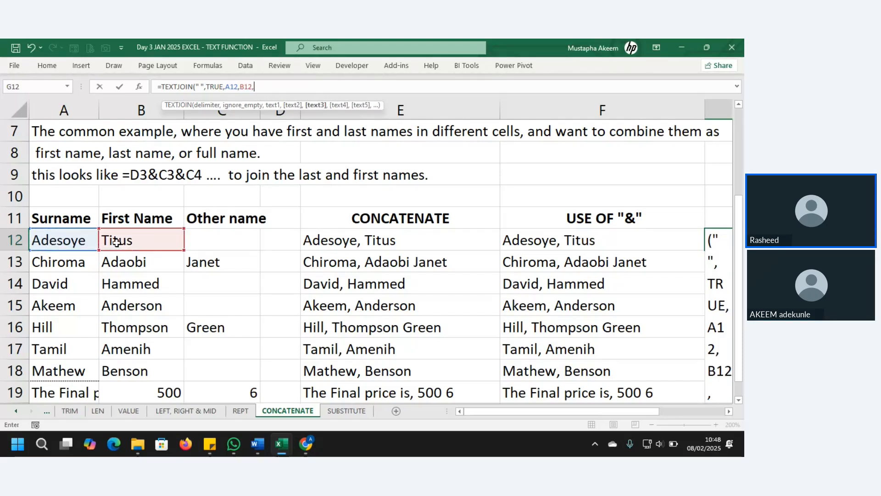
{"action": "left_click", "coordinate": [214, 239]}
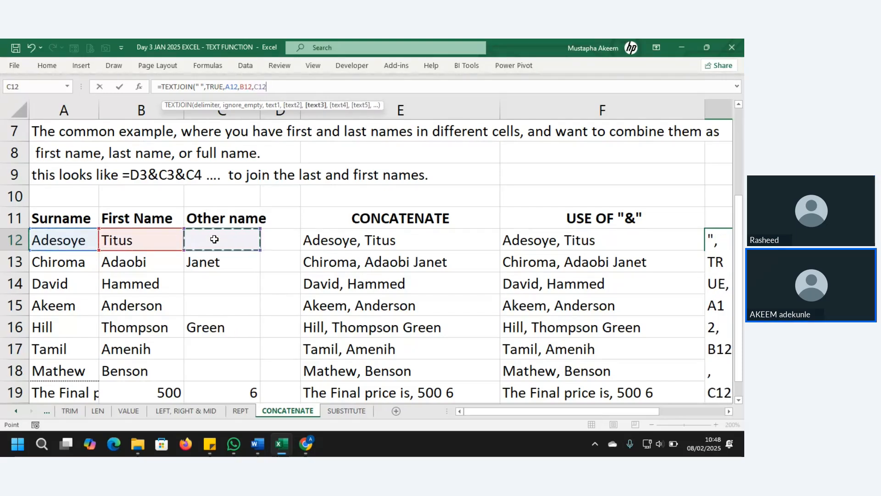
{"action": "type", "text": ")"}
{"action": "key", "text": "Return"}
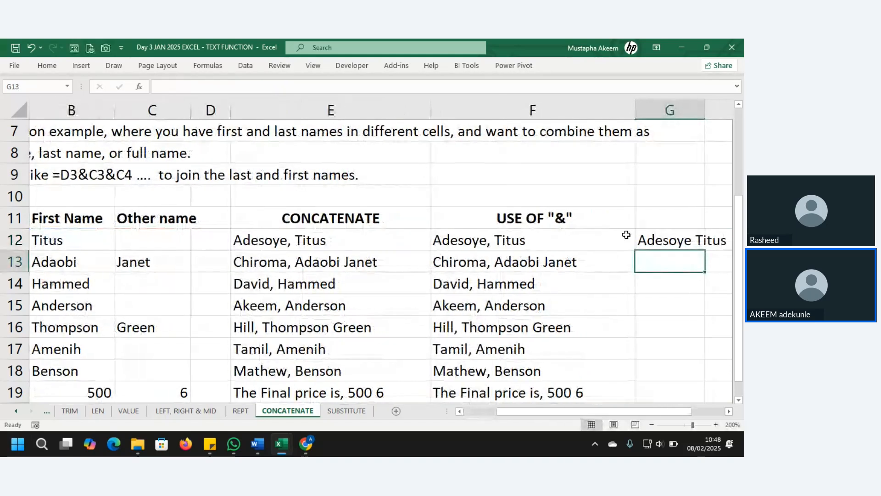
Fill the TEXTJOIN formula down to G19 and head column G with TEXTJOIN in G11.
{"action": "left_click", "coordinate": [689, 241]}
{"action": "double_click", "coordinate": [706, 250]}
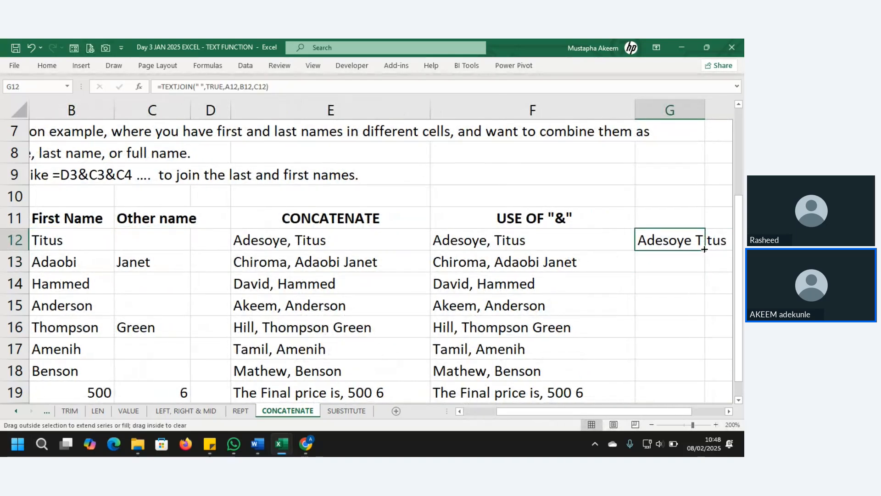
{"action": "left_click", "coordinate": [667, 213]}
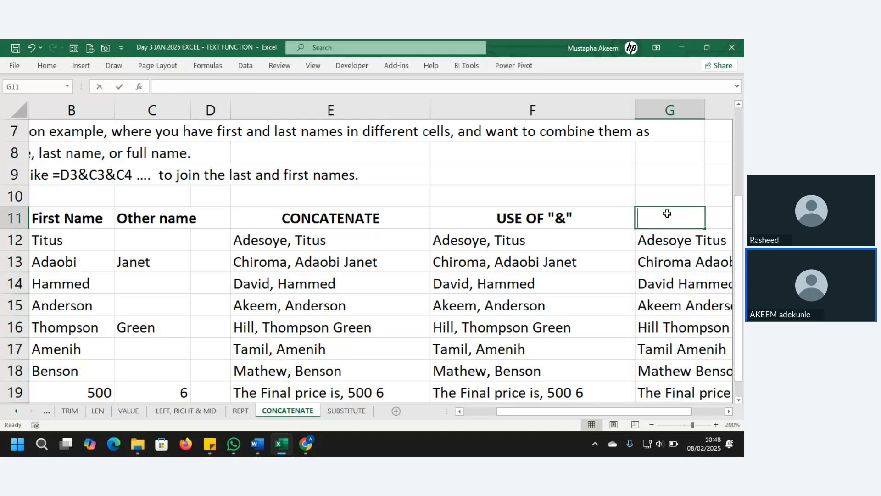
{"action": "type", "text": "TEXTJOIN"}
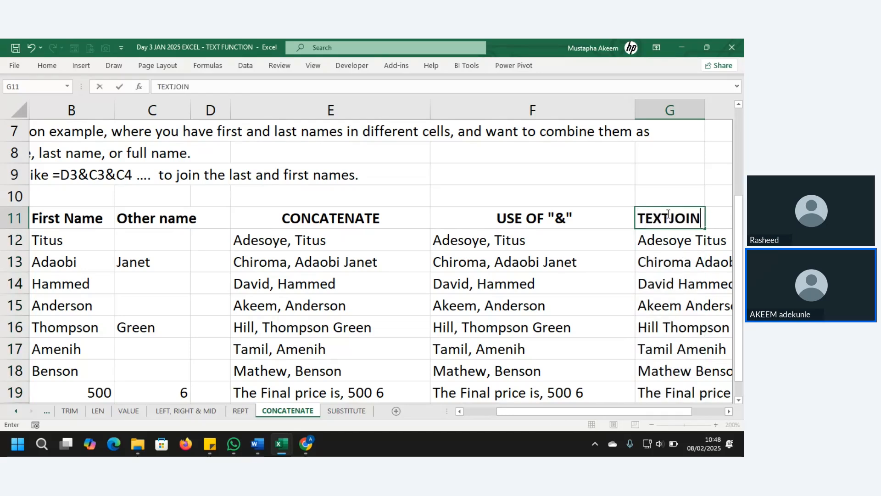
{"action": "key", "text": "Return"}
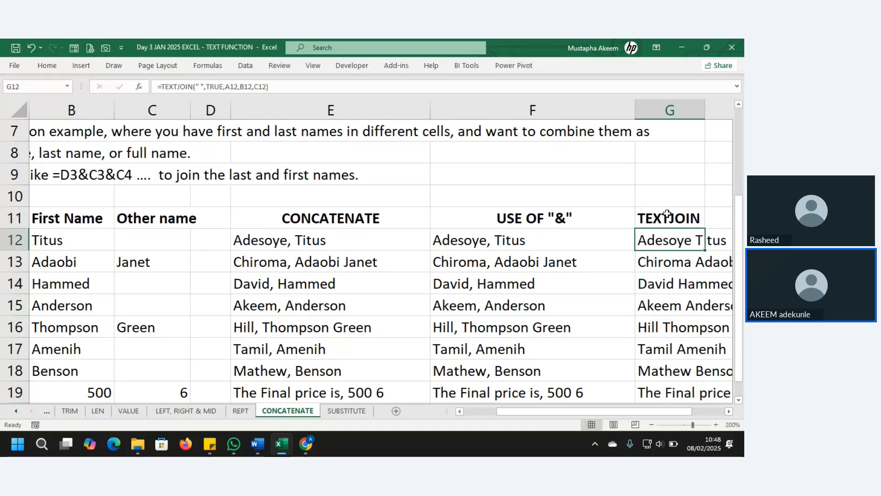
{"action": "left_click_drag", "start_coordinate": [539, 409], "coordinate": [358, 439]}
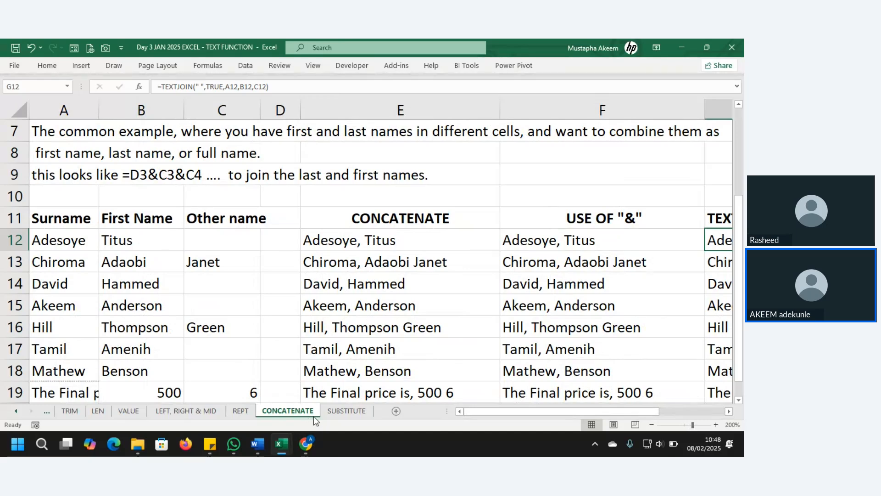
Switch to the SUBSTITUTE sheet and select an empty cell.
{"action": "left_click", "coordinate": [351, 414]}
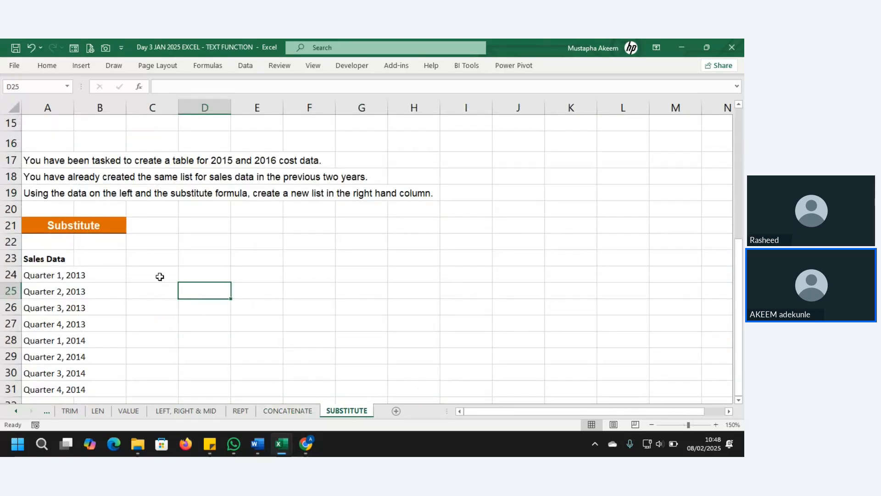
{"action": "left_click", "coordinate": [159, 274]}
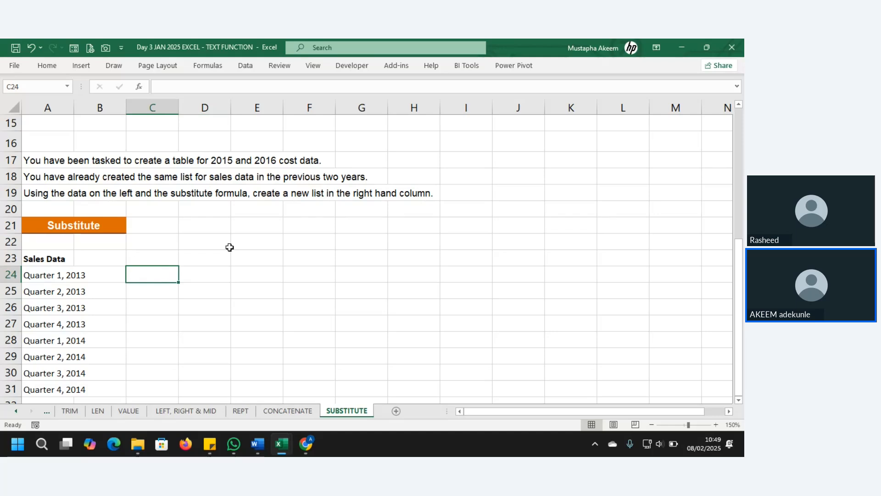
{"action": "key", "text": "Up"}
{"action": "key", "text": "Up"}
{"action": "key", "text": "Up"}
{"action": "key", "text": "Up"}
{"action": "key", "text": "Up"}
{"action": "key", "text": "Up"}
{"action": "key", "text": "Up"}
{"action": "key", "text": "Up"}
{"action": "key", "text": "Up"}
{"action": "key", "text": "Up"}
{"action": "key", "text": "Up"}
{"action": "key", "text": "Up"}
{"action": "key", "text": "Up"}
{"action": "key", "text": "Up"}
{"action": "key", "text": "Up"}
{"action": "key", "text": "Up"}
{"action": "key", "text": "Up"}
{"action": "key", "text": "Up"}
{"action": "key", "text": "Up"}
{"action": "key", "text": "Up"}
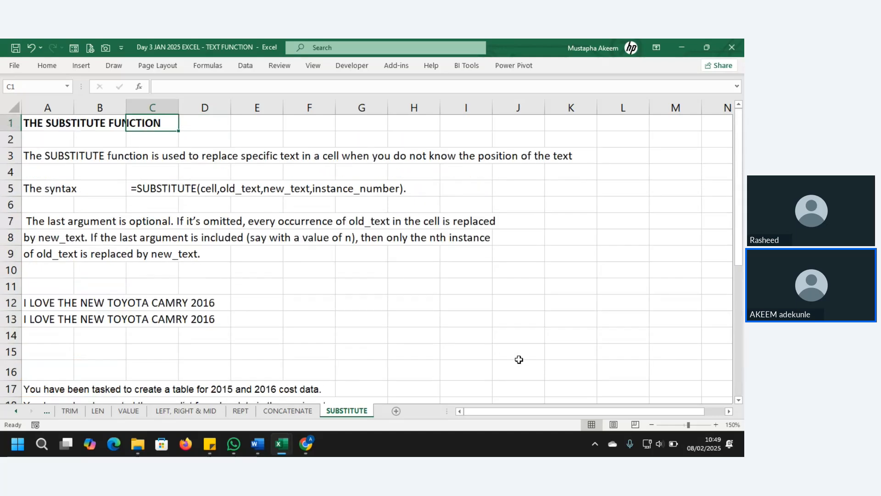
{"action": "left_click", "coordinate": [327, 283]}
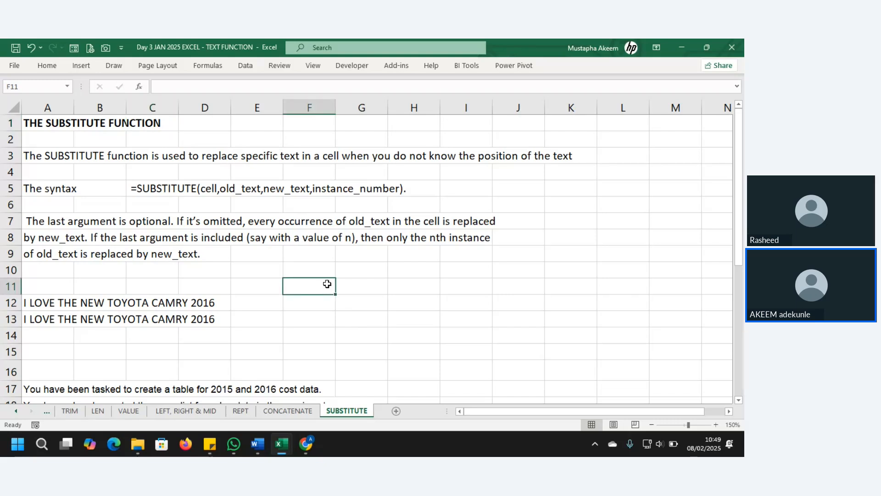
Replace all occurrences of 2016 with 2022 on the sheet using Find and Replace.
{"action": "key", "text": "ctrl+h"}
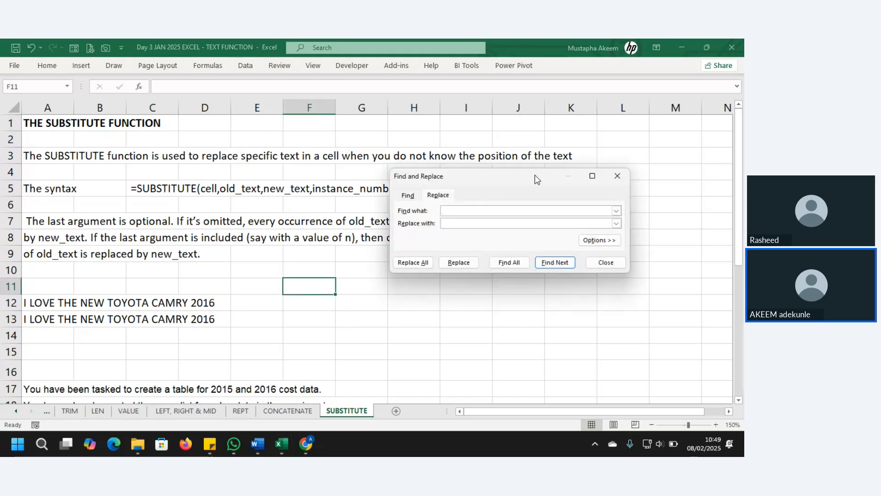
{"action": "left_click", "coordinate": [462, 222]}
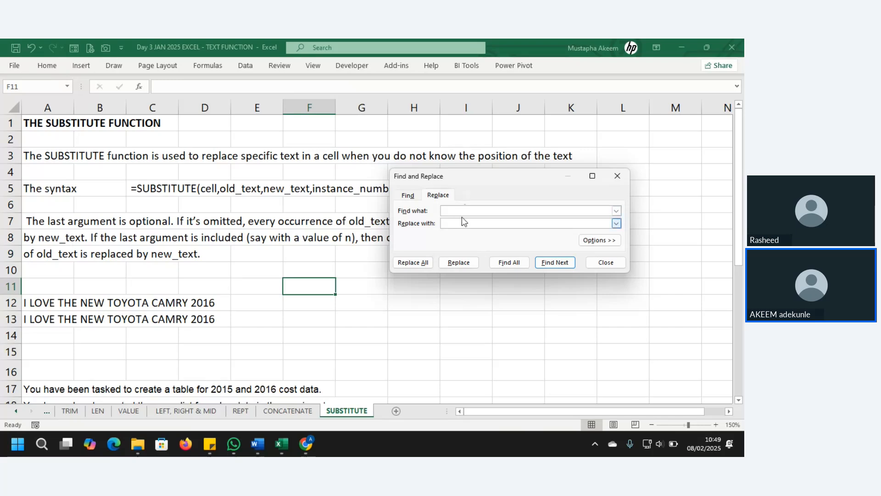
{"action": "left_click", "coordinate": [462, 210]}
{"action": "type", "text": "2016"}
{"action": "left_click", "coordinate": [465, 224]}
{"action": "left_click", "coordinate": [415, 262]}
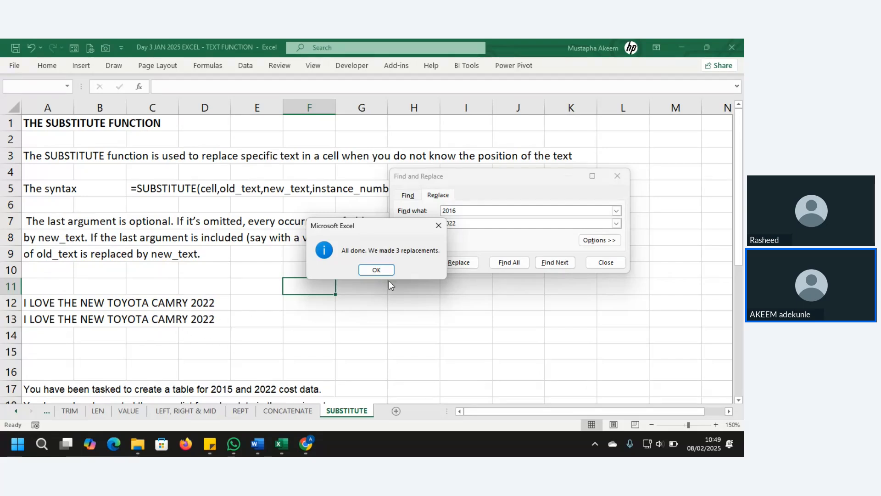
{"action": "left_click", "coordinate": [381, 269]}
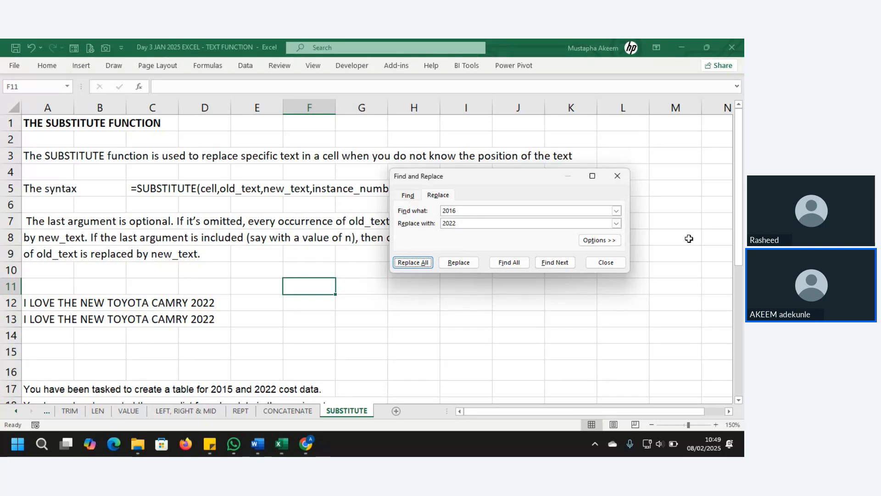
{"action": "left_click", "coordinate": [617, 268]}
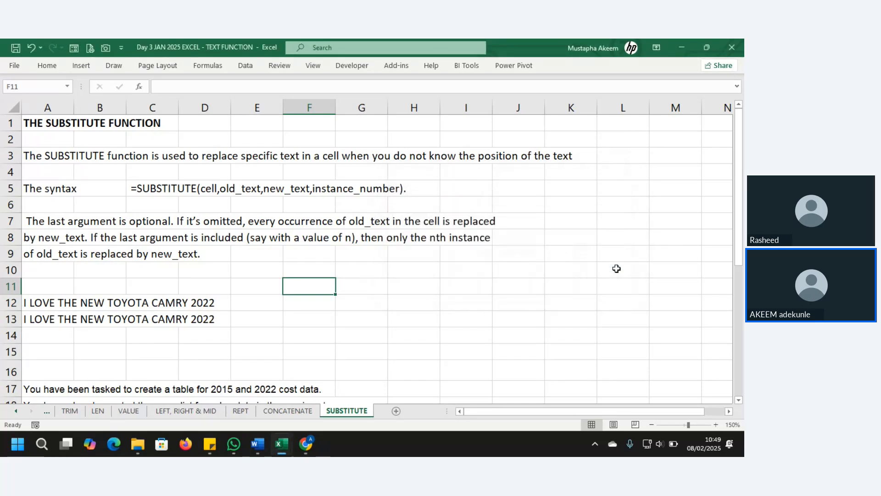
Undo the replacement so the example sentences read 2016 again.
{"action": "key", "text": "ctrl+z"}
{"action": "key", "text": "ctrl+y"}
{"action": "key", "text": "ctrl+z"}
{"action": "left_click", "coordinate": [142, 187]}
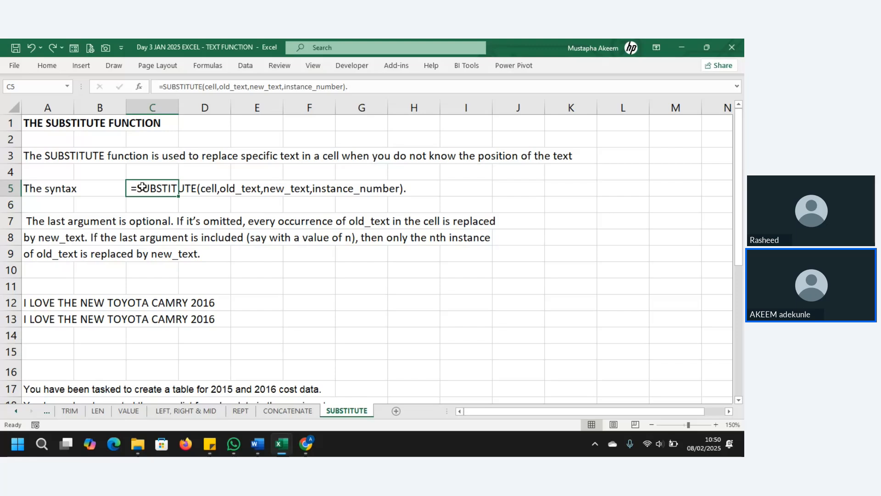
Enter =SUBSTITUTE(A12,"O","*") in E12 to replace every O with an asterisk.
{"action": "left_click", "coordinate": [275, 309]}
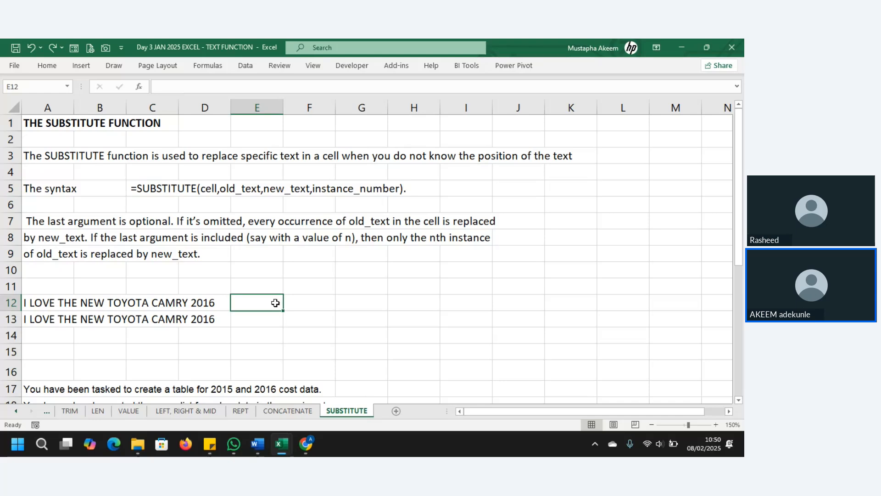
{"action": "type", "text": "="}
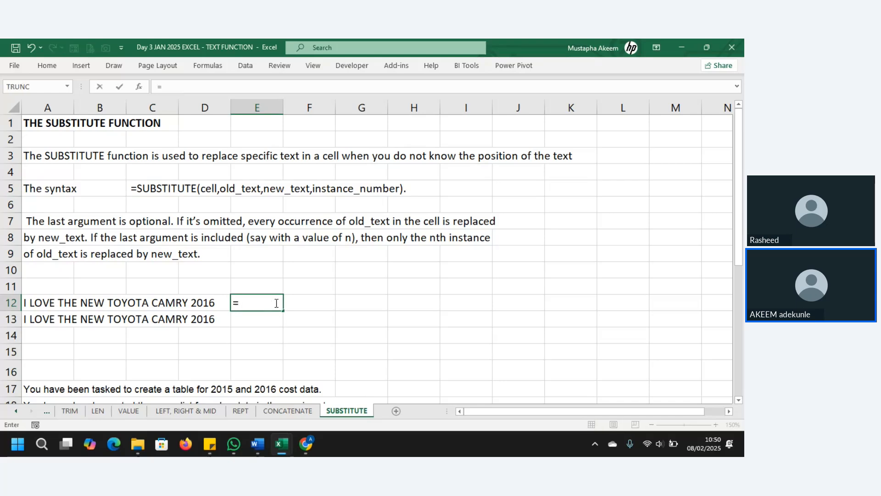
{"action": "type", "text": "SUBST"}
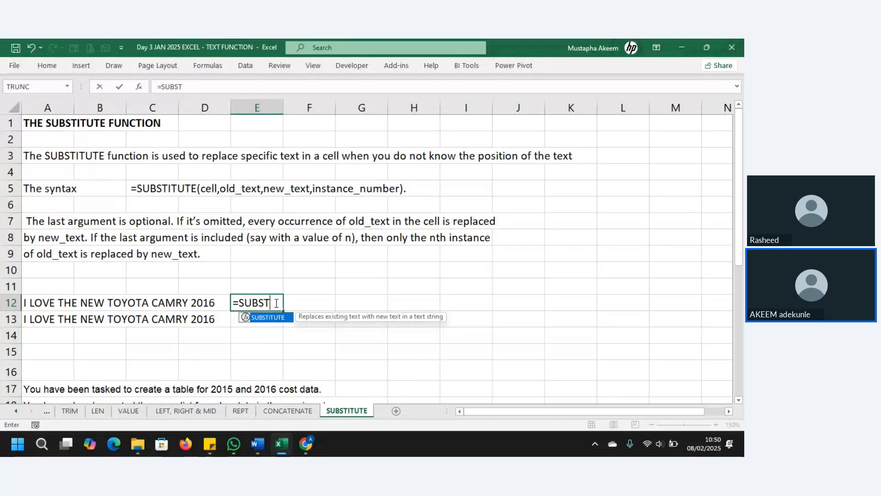
{"action": "key", "text": "Tab"}
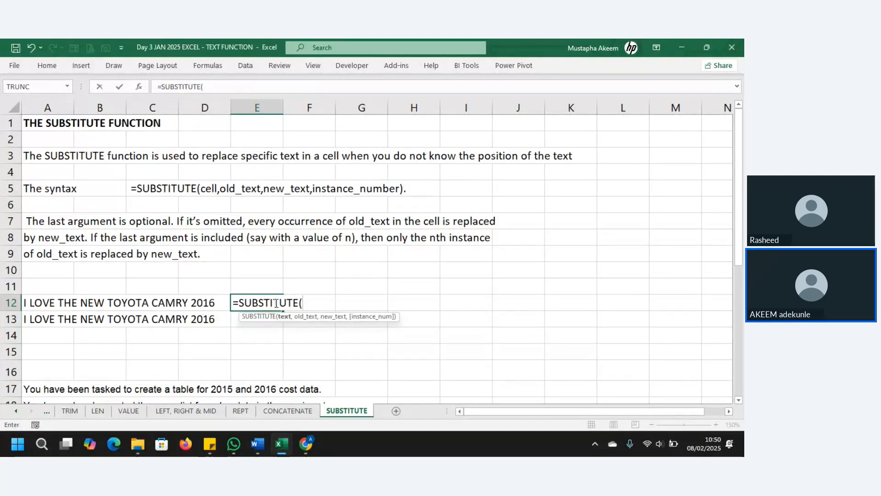
{"action": "left_click", "coordinate": [40, 303]}
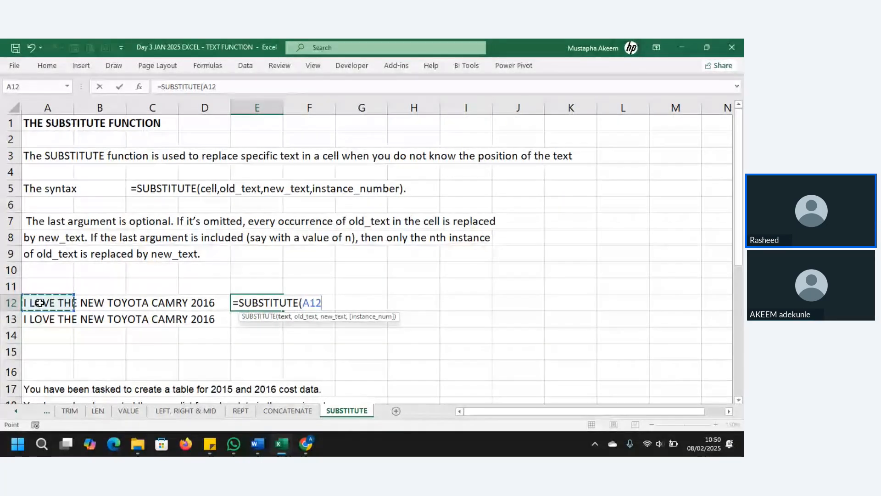
{"action": "type", "text": ","}
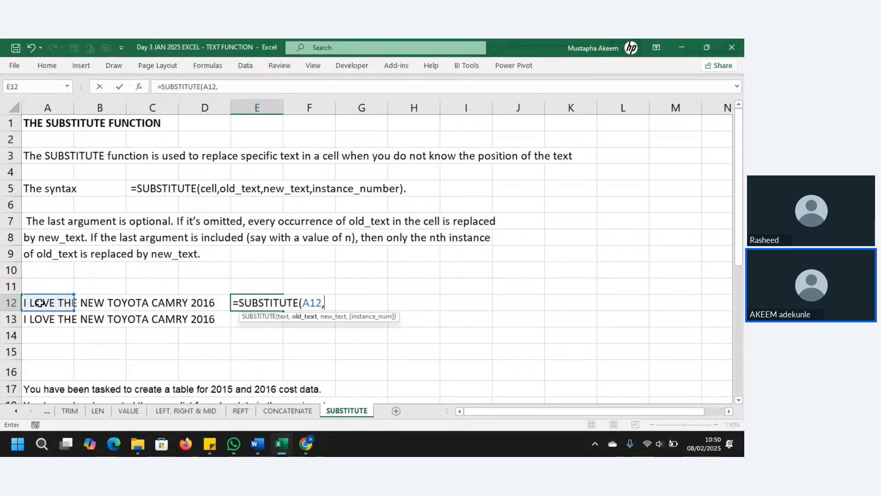
{"action": "type", "text": "\"O"}
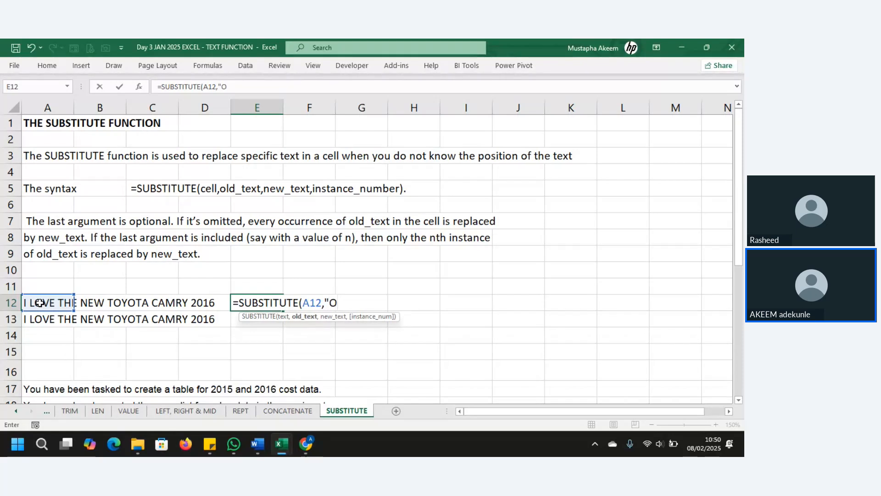
{"action": "type", "text": "\","}
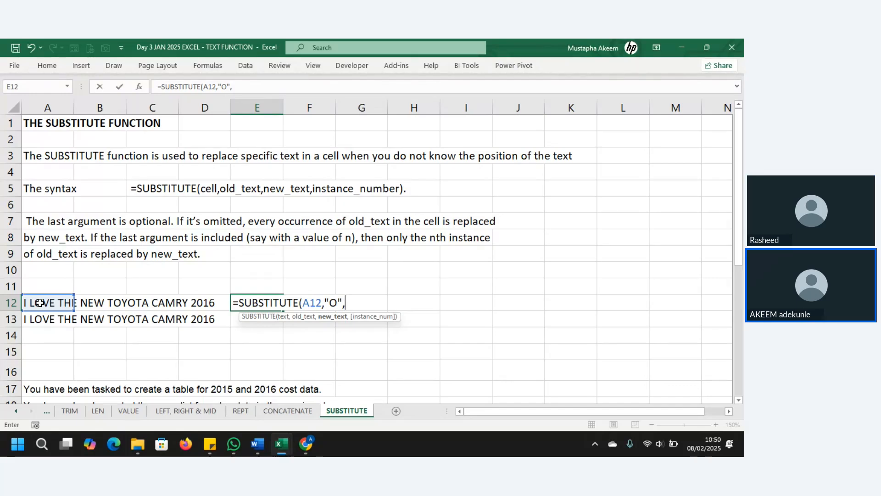
{"action": "type", "text": "\""}
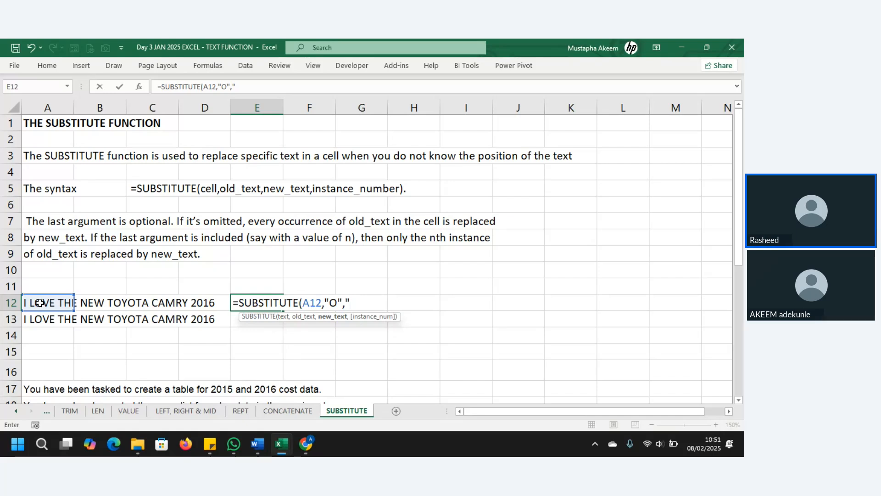
{"action": "type", "text": "*\""}
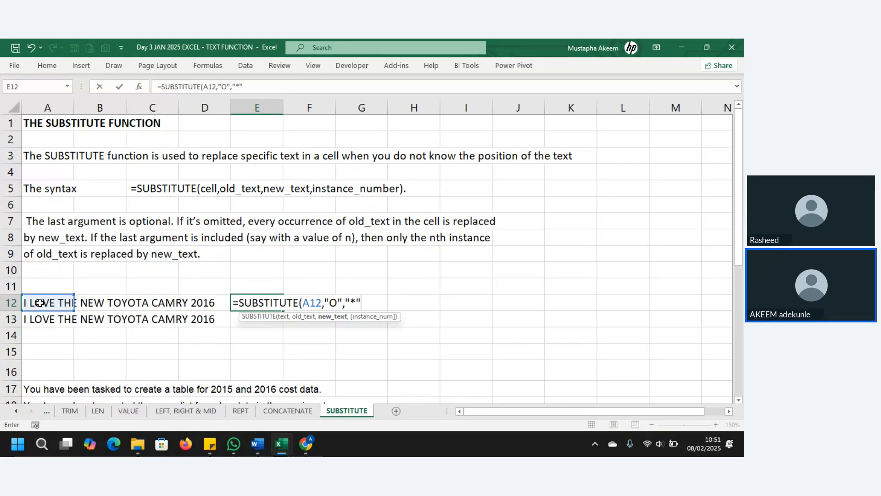
{"action": "type", "text": ","}
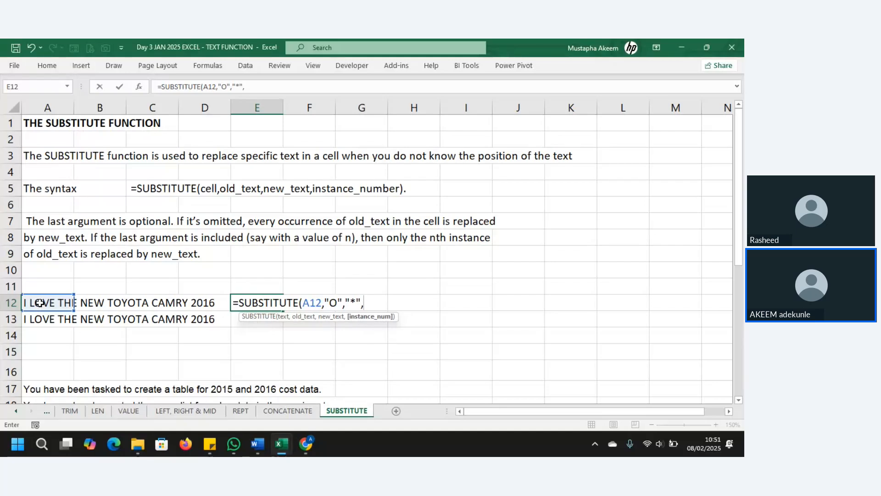
{"action": "key", "text": "BackSpace"}
{"action": "type", "text": ")"}
{"action": "key", "text": "Return"}
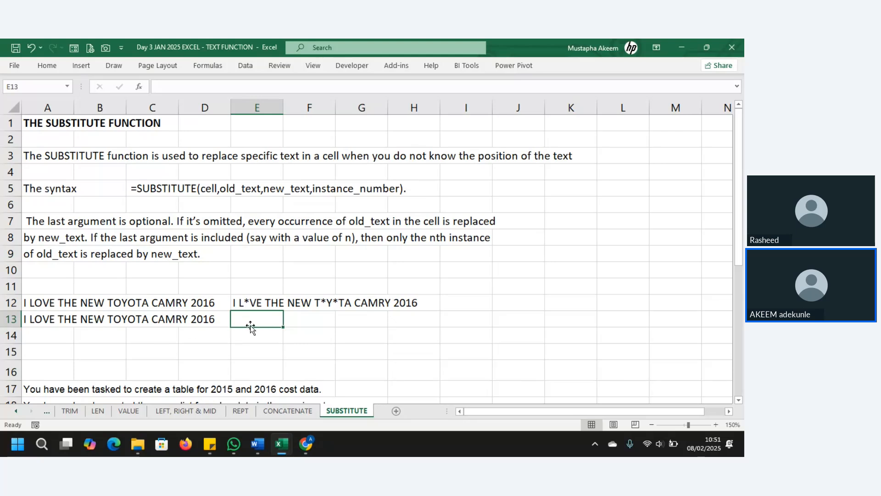
Enter =SUBSTITUTE(A13," ","*",6) in E13 so only the sixth space becomes an asterisk.
{"action": "left_click", "coordinate": [257, 302]}
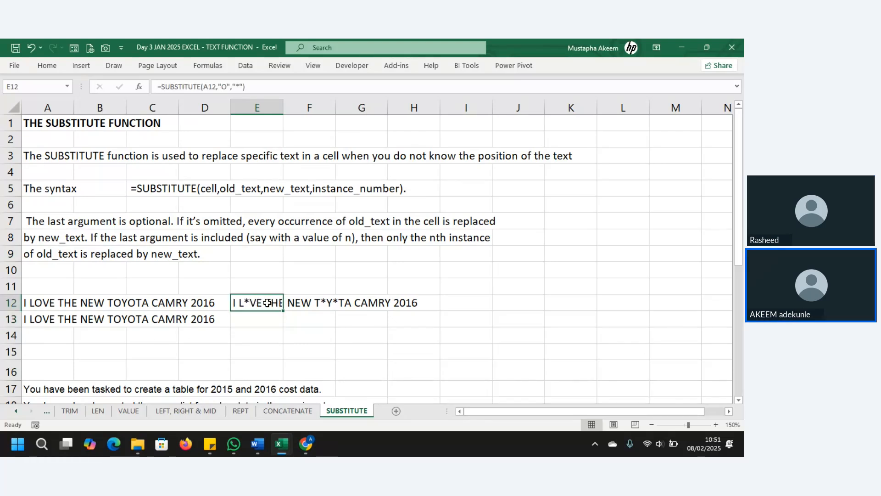
{"action": "left_click", "coordinate": [261, 317]}
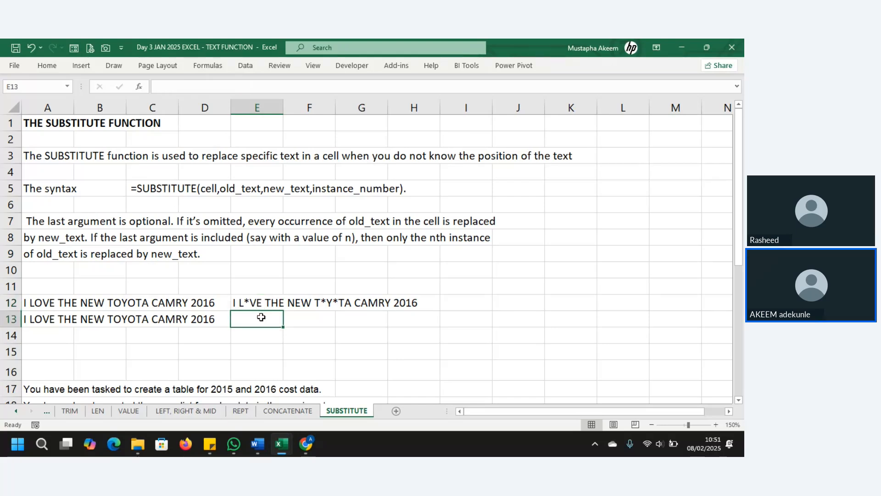
{"action": "type", "text": "=SUB"}
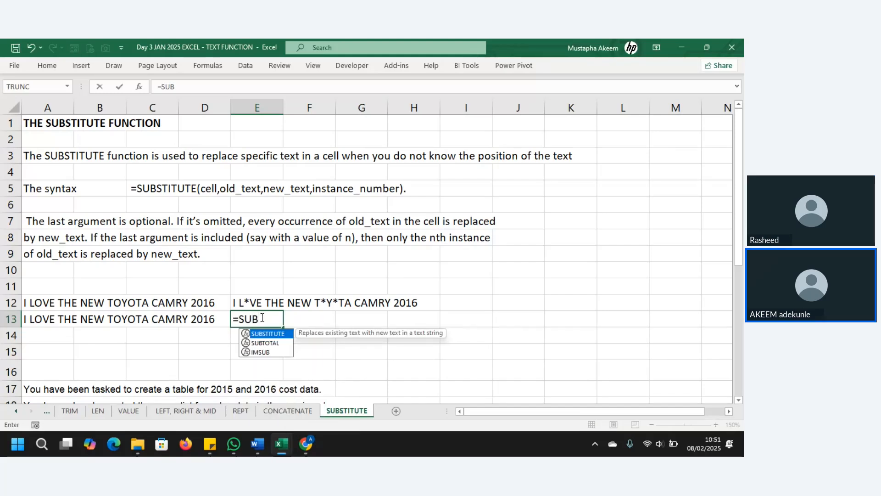
{"action": "key", "text": "Tab"}
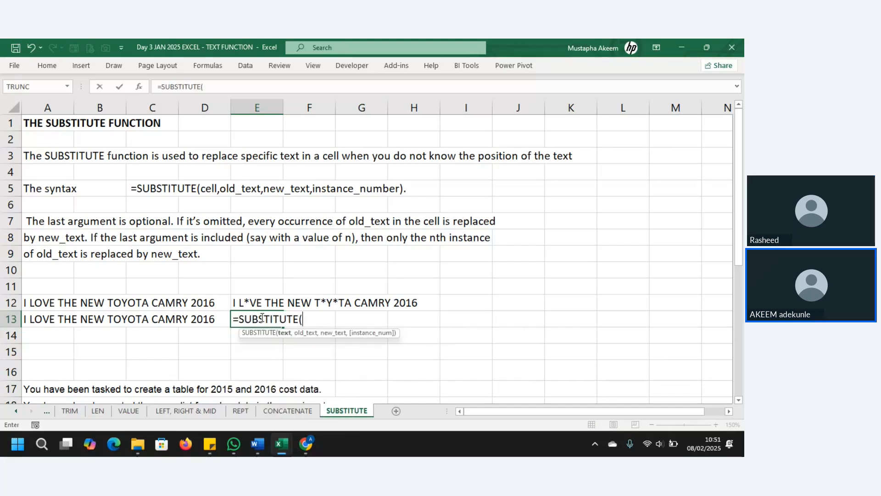
{"action": "left_click", "coordinate": [58, 314]}
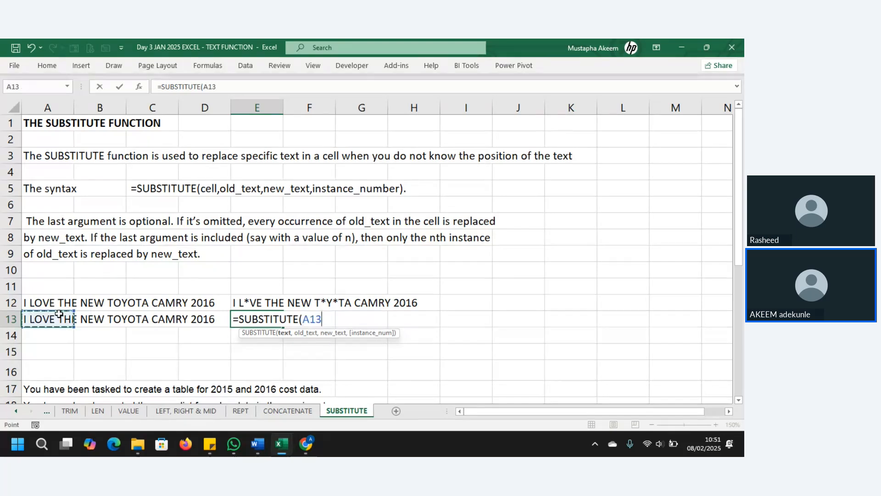
{"action": "type", "text": ","}
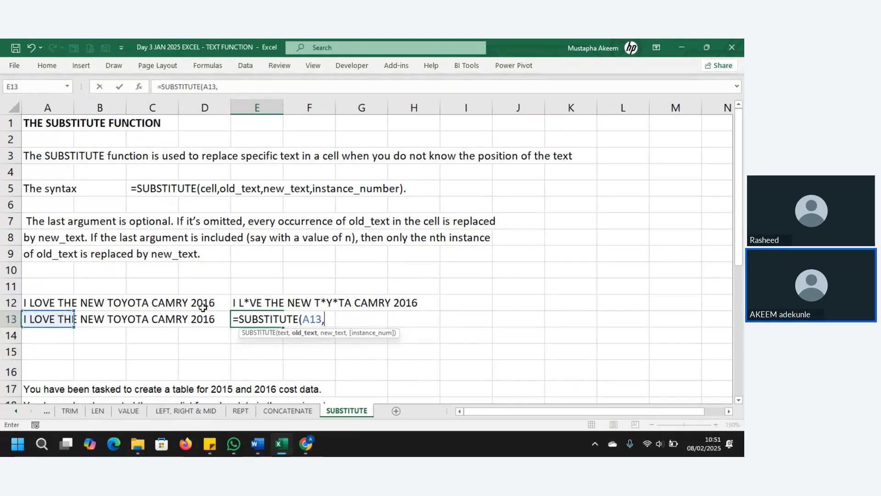
{"action": "type", "text": "\" \","}
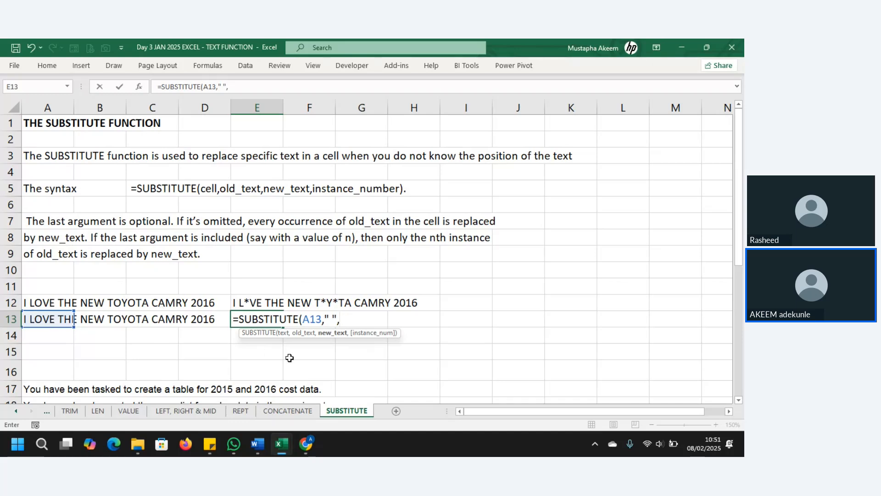
{"action": "type", "text": "\"*\","}
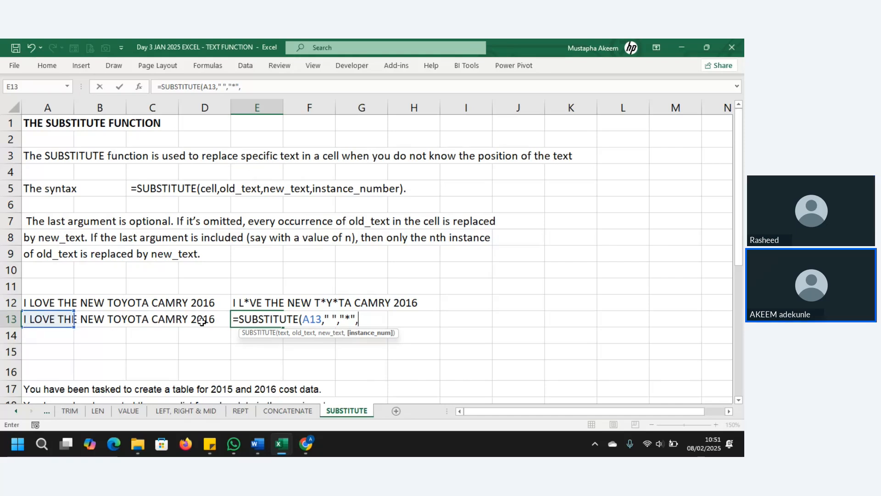
{"action": "type", "text": "6"}
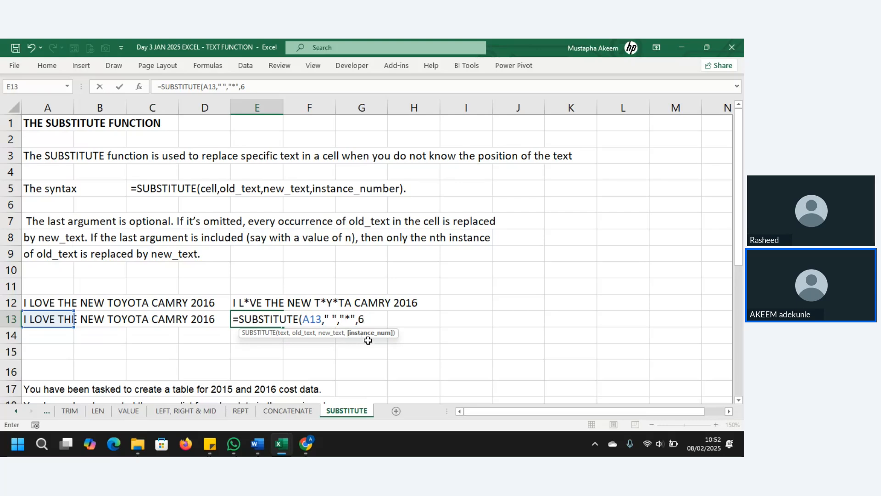
{"action": "type", "text": ")"}
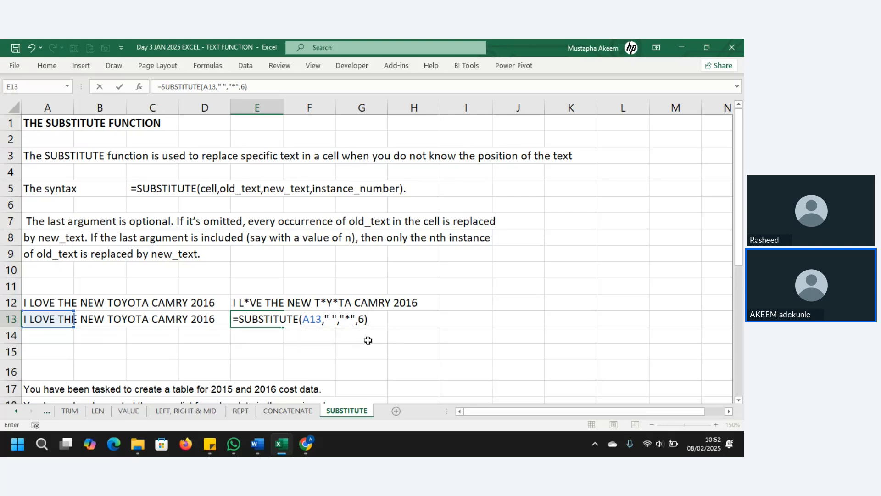
{"action": "key", "text": "Return"}
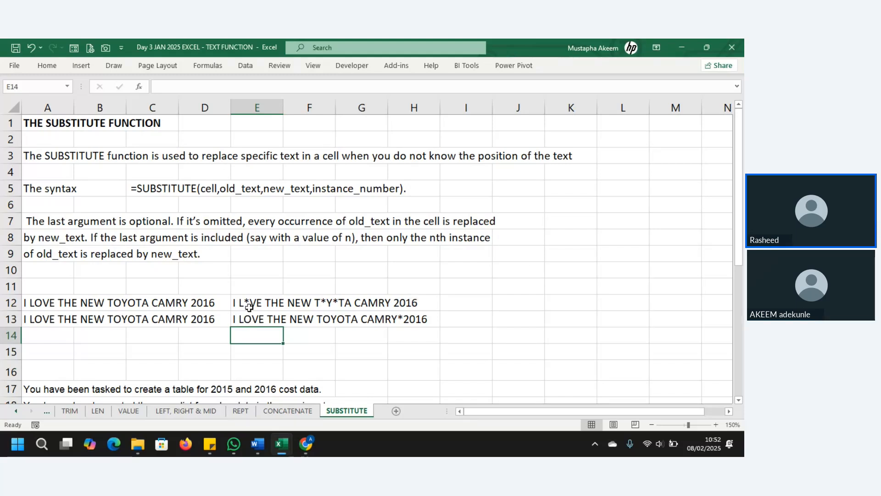
{"action": "key", "text": "Down"}
{"action": "key", "text": "Down"}
{"action": "key", "text": "Down"}
{"action": "key", "text": "Down"}
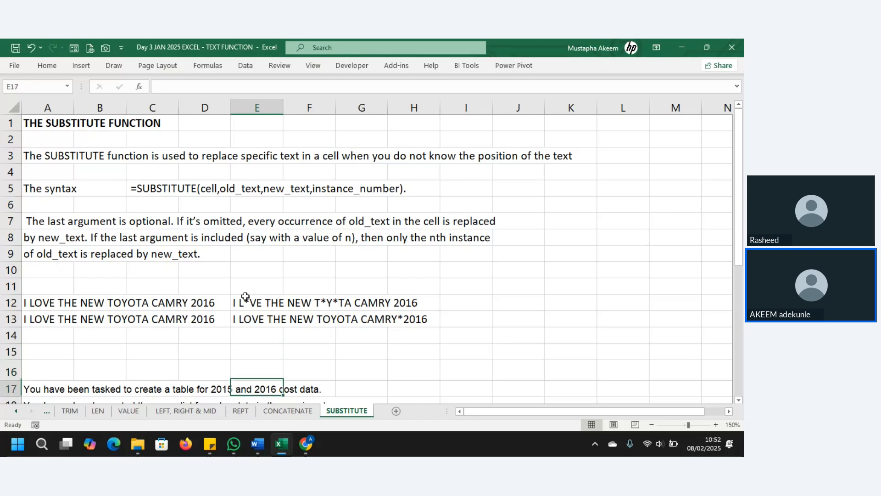
Open the LEFT, RIGHT & MID sheet and inspect the spaced codes in A27:A30.
{"action": "key", "text": "Down"}
{"action": "key", "text": "Down"}
{"action": "key", "text": "Down"}
{"action": "key", "text": "Down"}
{"action": "key", "text": "Down"}
{"action": "key", "text": "Down"}
{"action": "key", "text": "Down"}
{"action": "key", "text": "Down"}
{"action": "key", "text": "Down"}
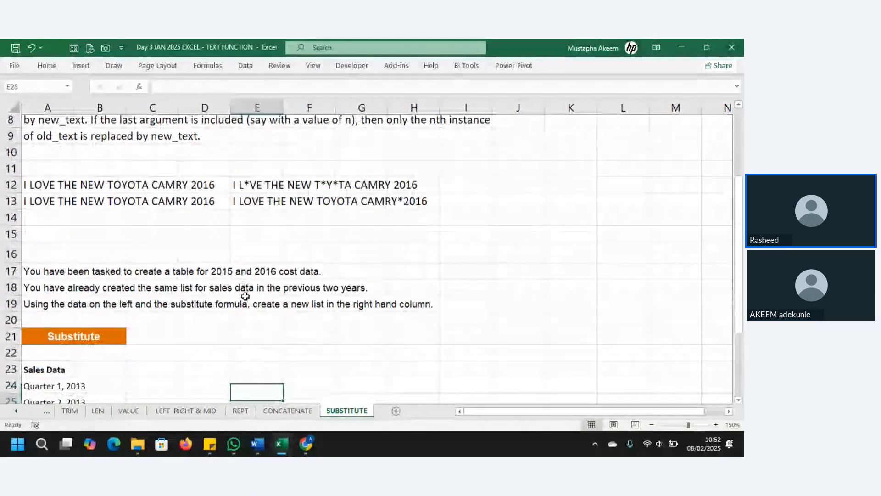
{"action": "key", "text": "Down"}
{"action": "key", "text": "Down"}
{"action": "key", "text": "Down"}
{"action": "key", "text": "Down"}
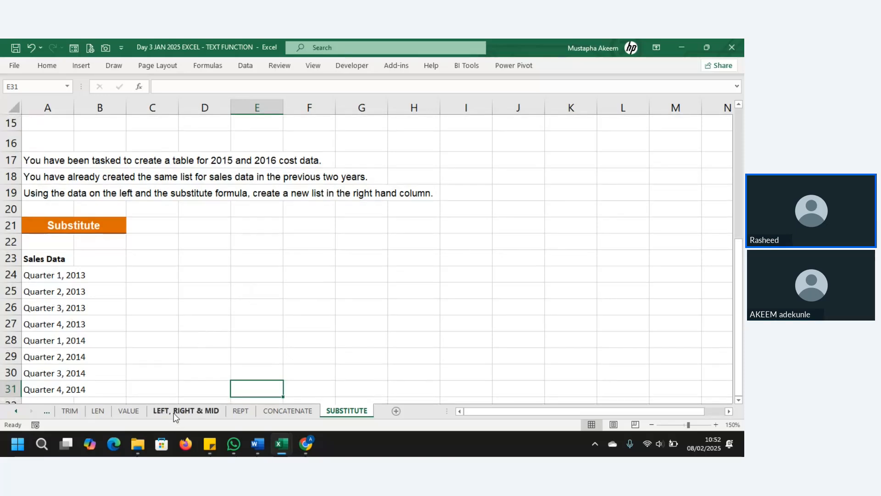
{"action": "left_click", "coordinate": [167, 413]}
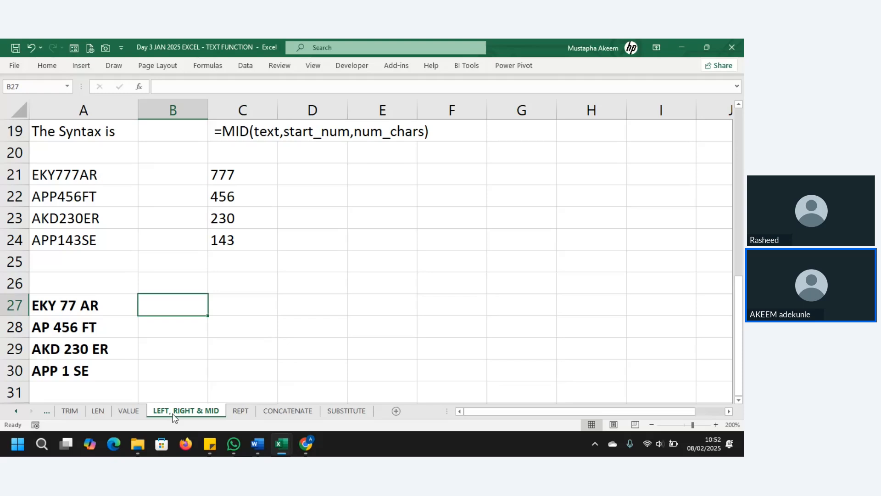
{"action": "left_click", "coordinate": [94, 305]}
{"action": "left_click", "coordinate": [224, 315]}
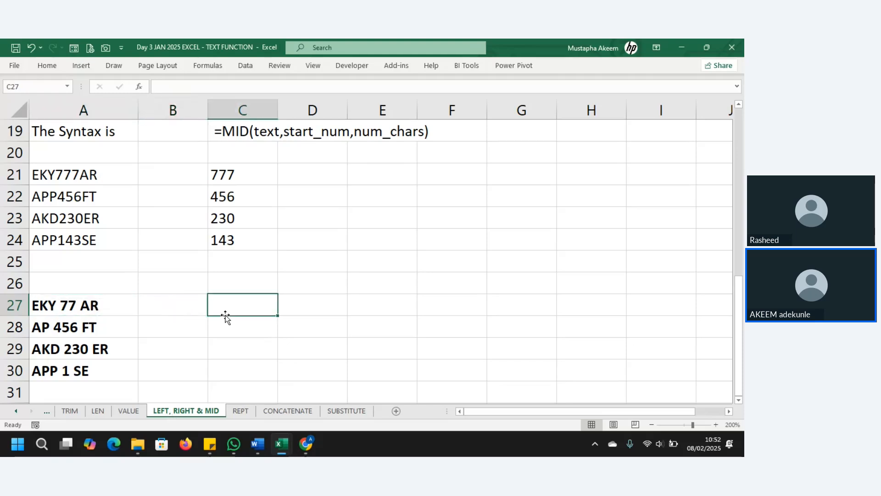
{"action": "left_click", "coordinate": [98, 304]}
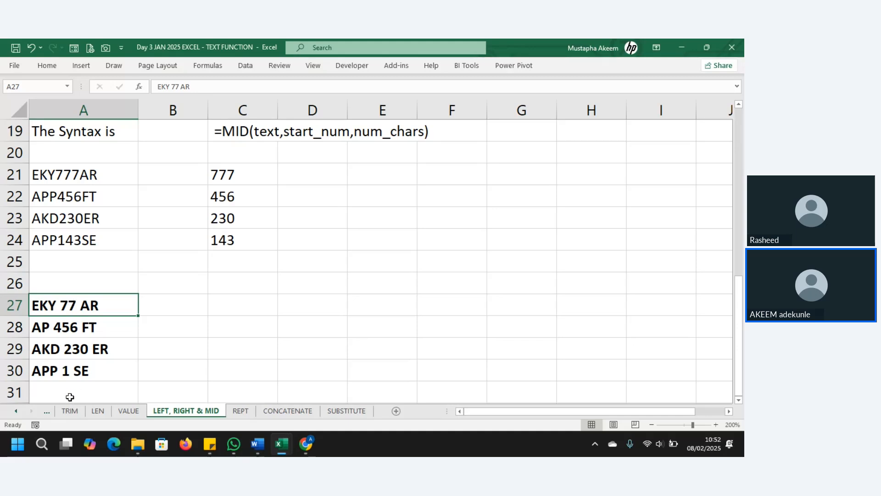
{"action": "left_click", "coordinate": [210, 300]}
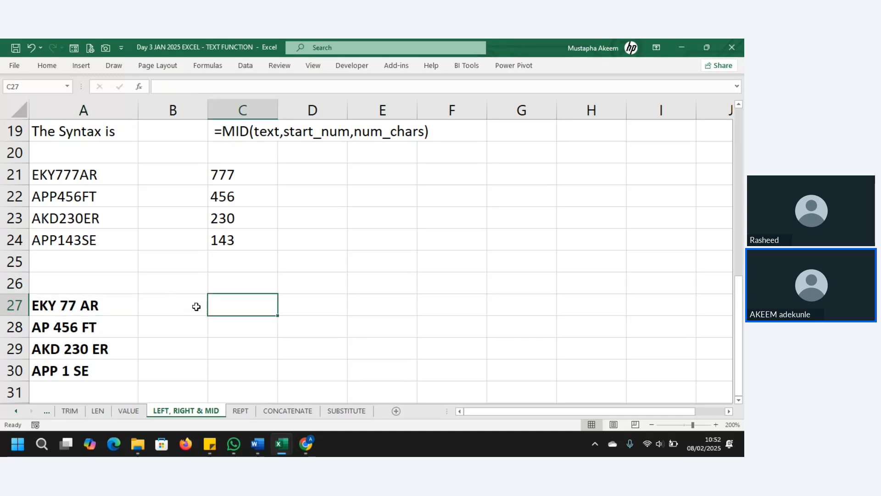
{"action": "left_click", "coordinate": [194, 307]}
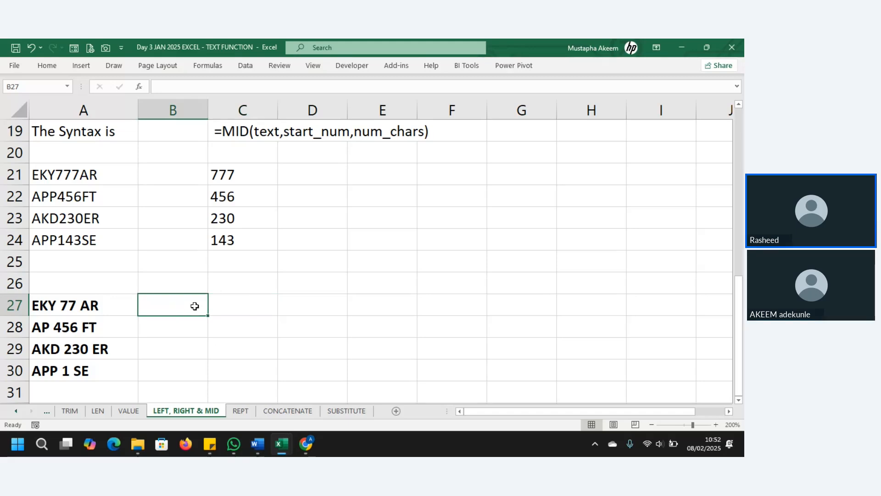
Label cell B26 with the heading LEN.
{"action": "left_click", "coordinate": [171, 285]}
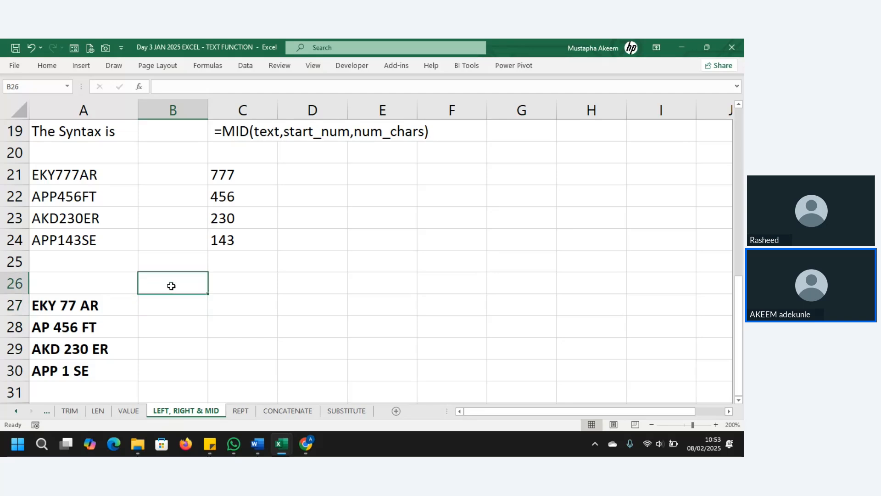
{"action": "type", "text": "LEN"}
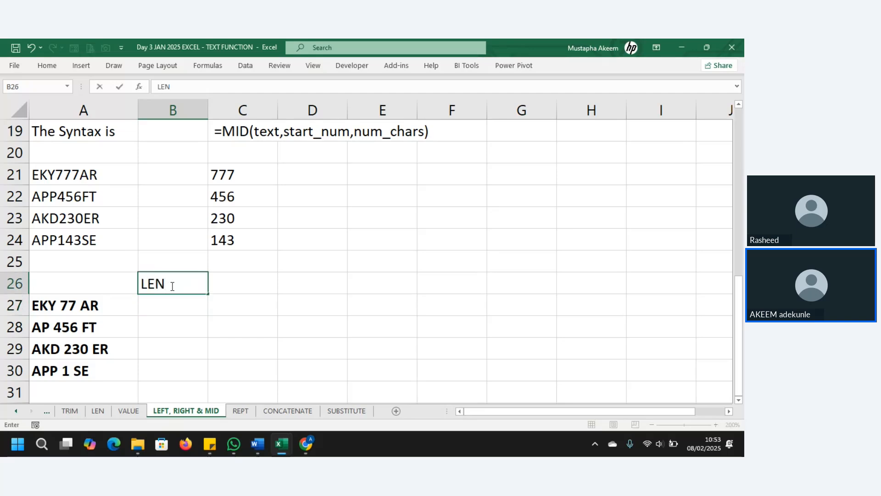
{"action": "key", "text": "Return"}
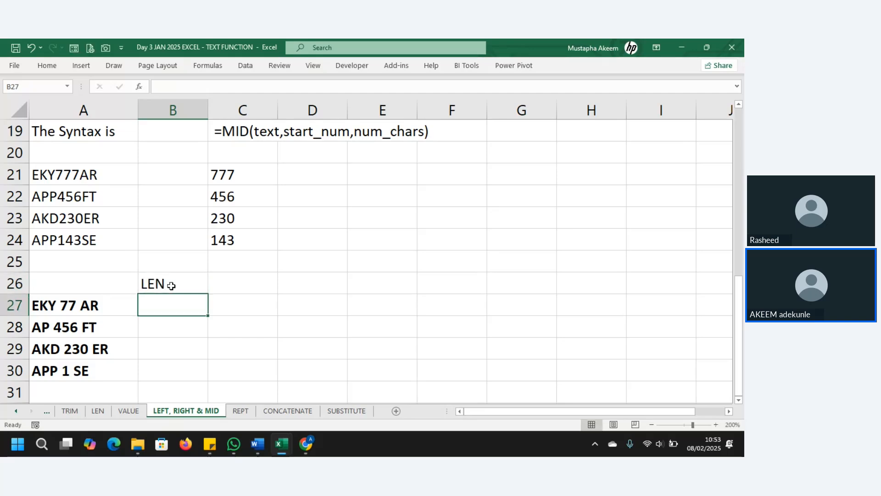
Enter =LEN(A27) in B27, fixing the #NAME? error, so it returns 9.
{"action": "type", "text": "=LEN"}
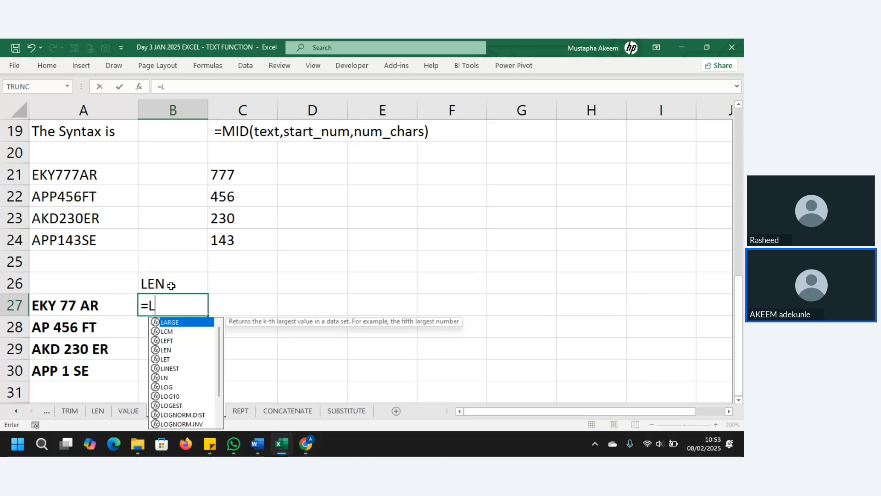
{"action": "left_click", "coordinate": [76, 304]}
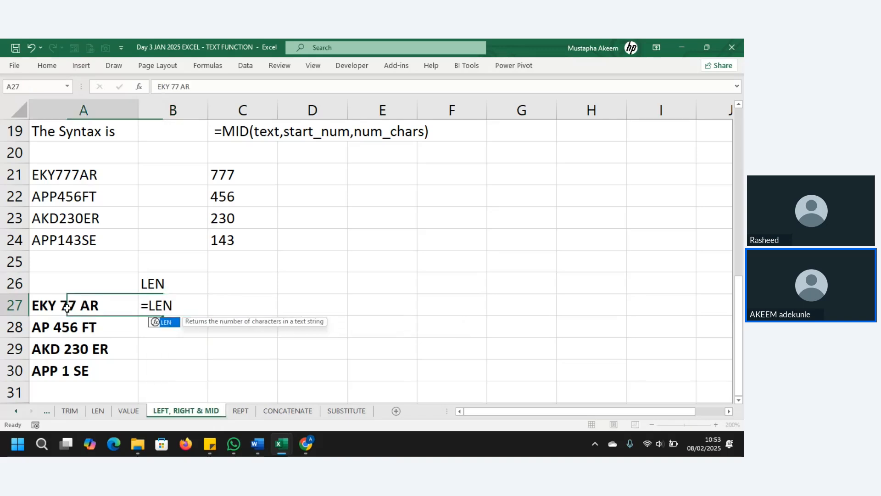
{"action": "left_click", "coordinate": [169, 311]}
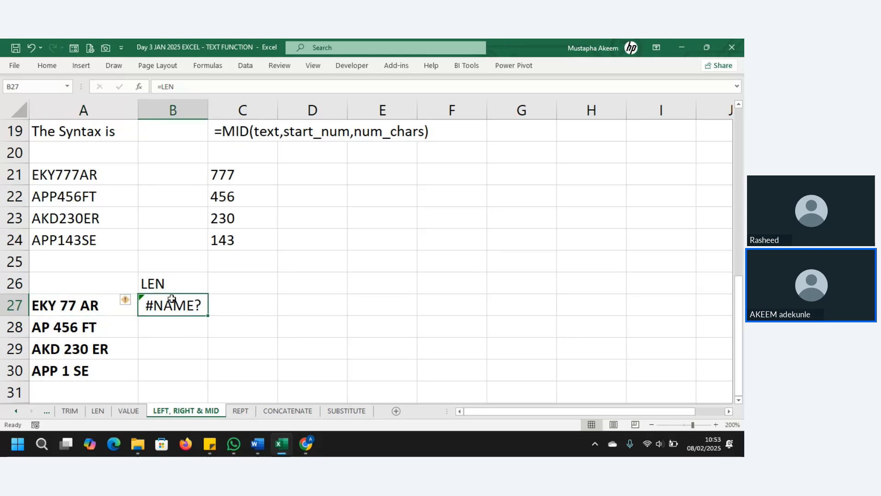
{"action": "left_click", "coordinate": [212, 80]}
{"action": "key", "text": "Tab"}
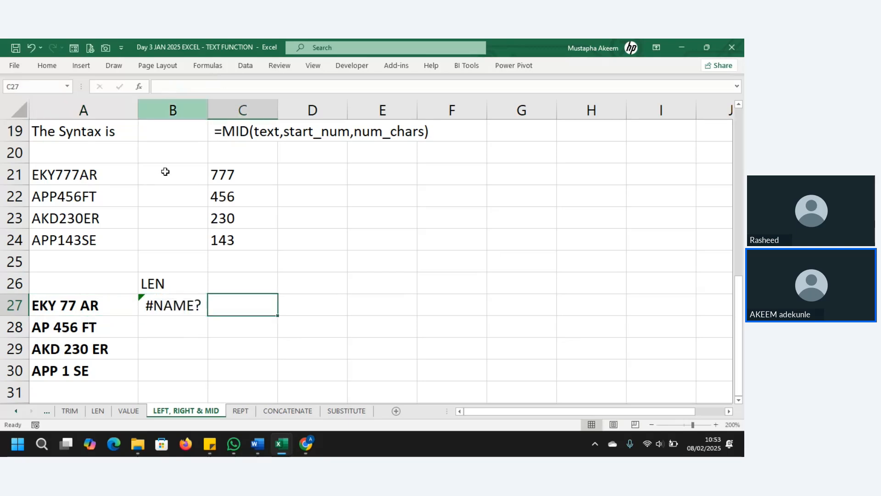
{"action": "left_click", "coordinate": [176, 311]}
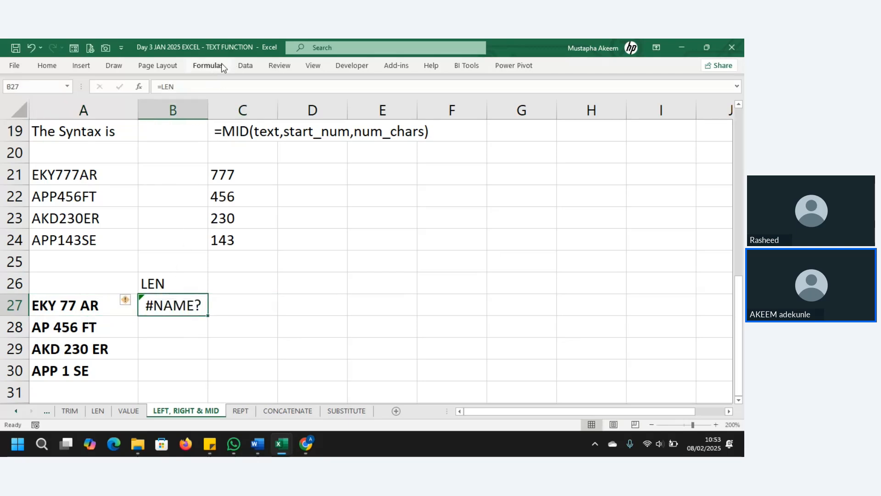
{"action": "left_click", "coordinate": [190, 91]}
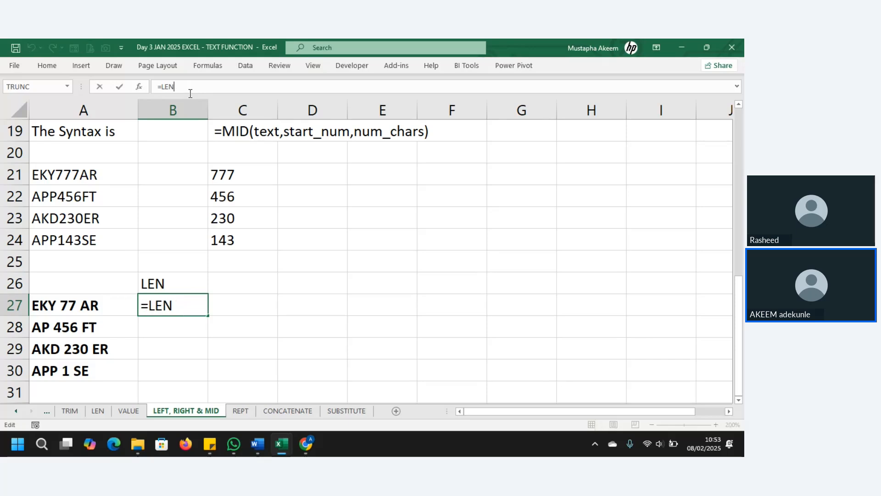
{"action": "type", "text": "("}
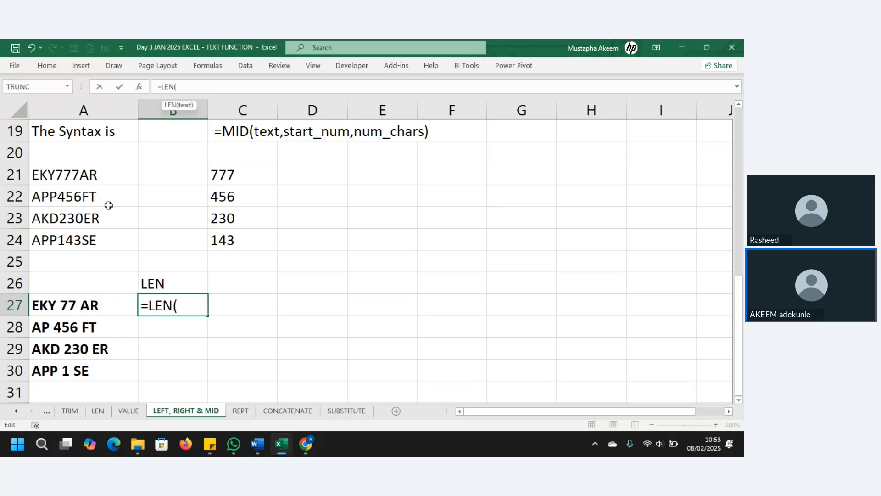
{"action": "left_click", "coordinate": [67, 304]}
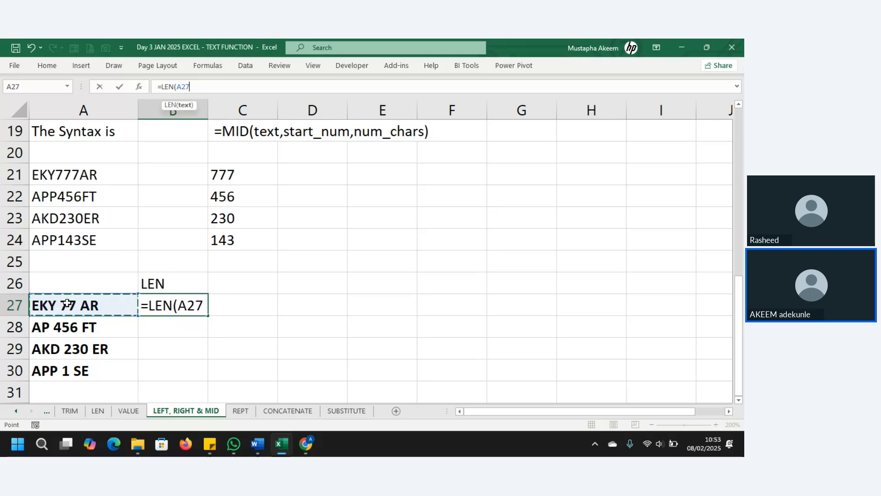
{"action": "key", "text": "Return"}
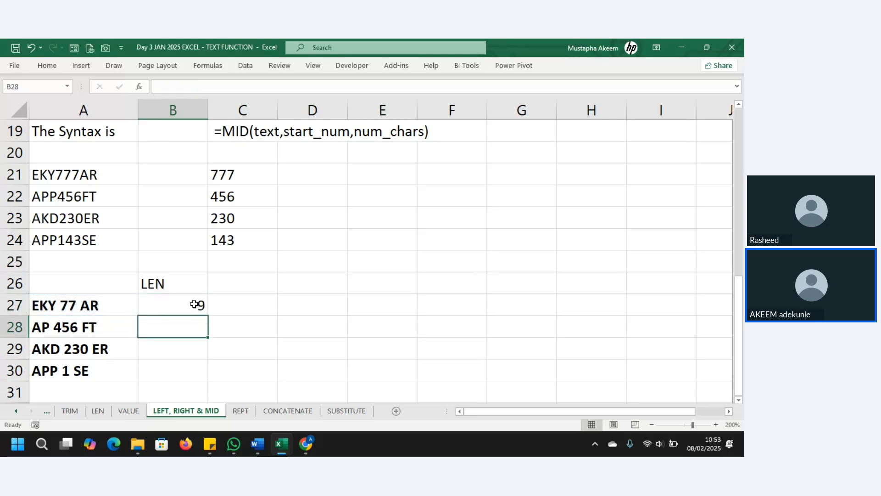
Fill the LEN formula down to B30, giving 9, 9, 10 and 8.
{"action": "left_click", "coordinate": [195, 304]}
{"action": "left_click_drag", "start_coordinate": [206, 314], "coordinate": [211, 381]}
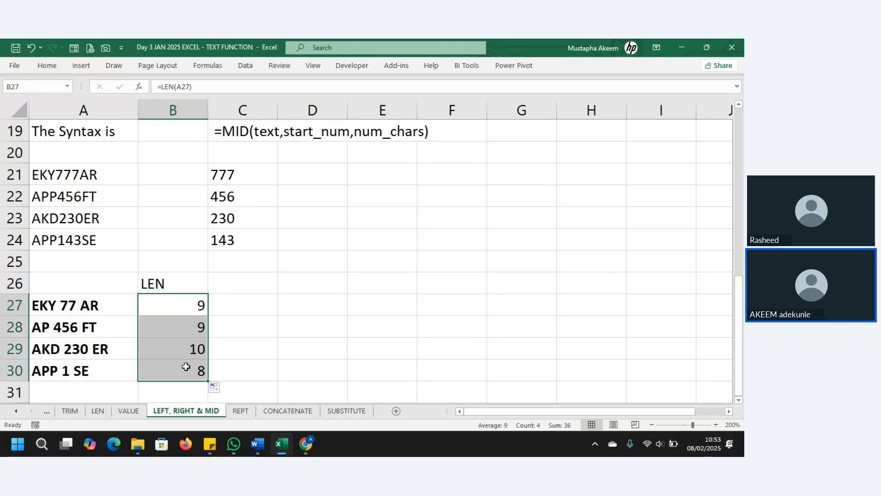
{"action": "left_click", "coordinate": [252, 303]}
{"action": "left_click", "coordinate": [253, 281]}
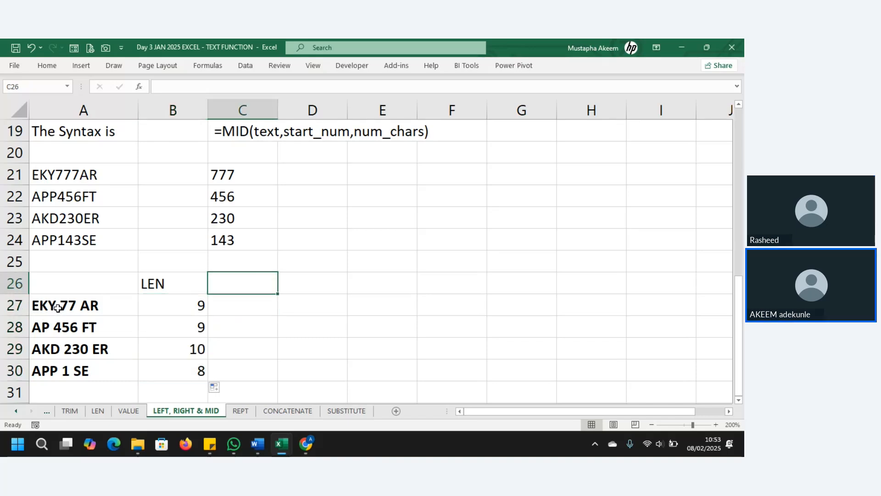
Head column C with FIND 1ST SPACE in C26.
{"action": "left_click", "coordinate": [251, 305]}
{"action": "left_click", "coordinate": [248, 288]}
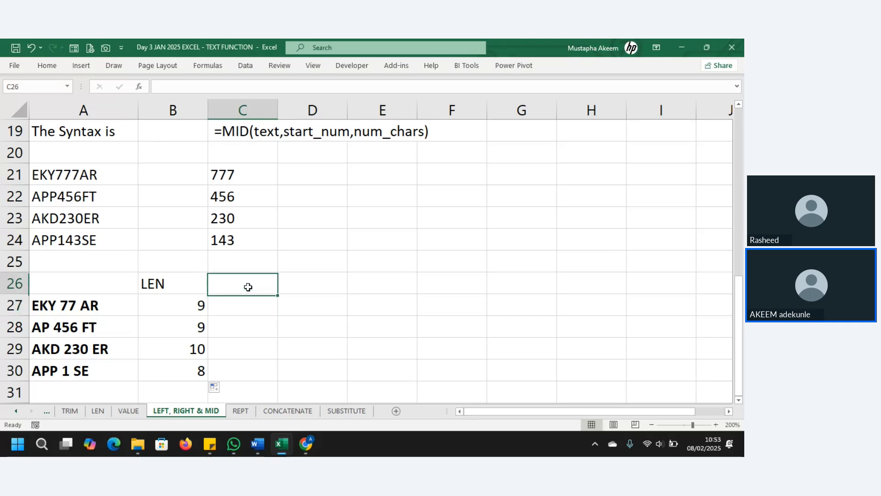
{"action": "type", "text": "FIN"}
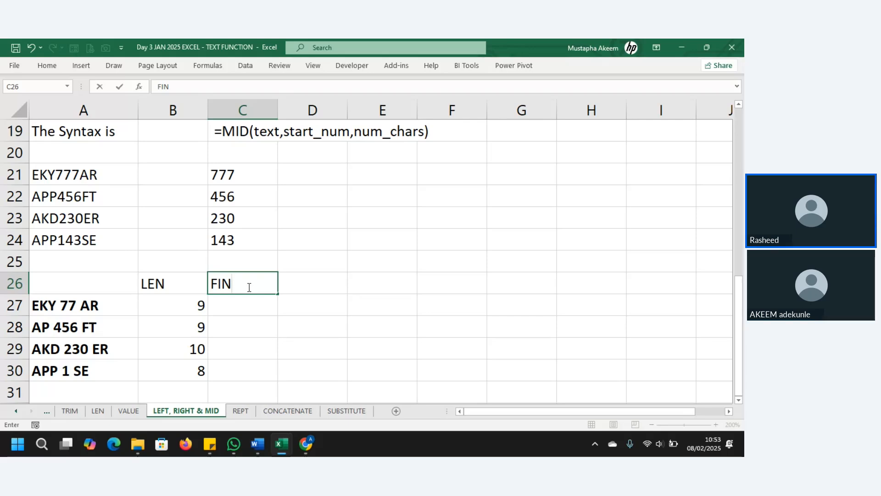
{"action": "type", "text": "D"}
{"action": "left_click", "coordinate": [338, 313]}
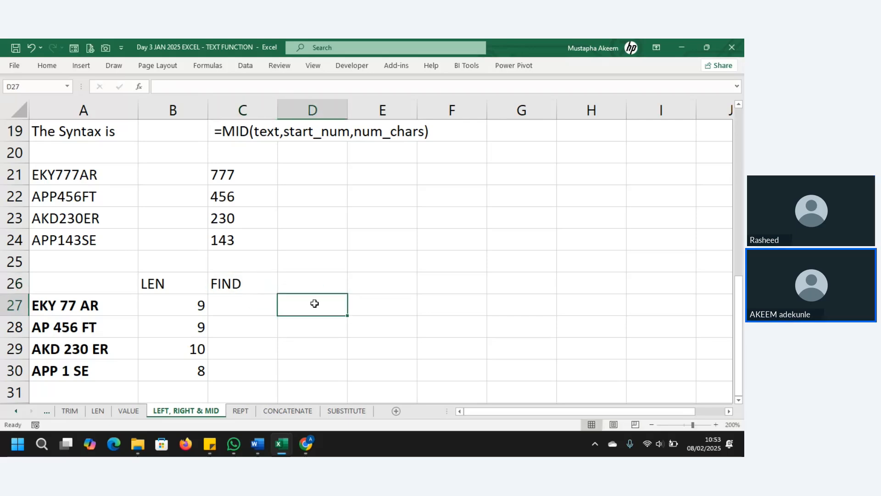
{"action": "left_click", "coordinate": [263, 286]}
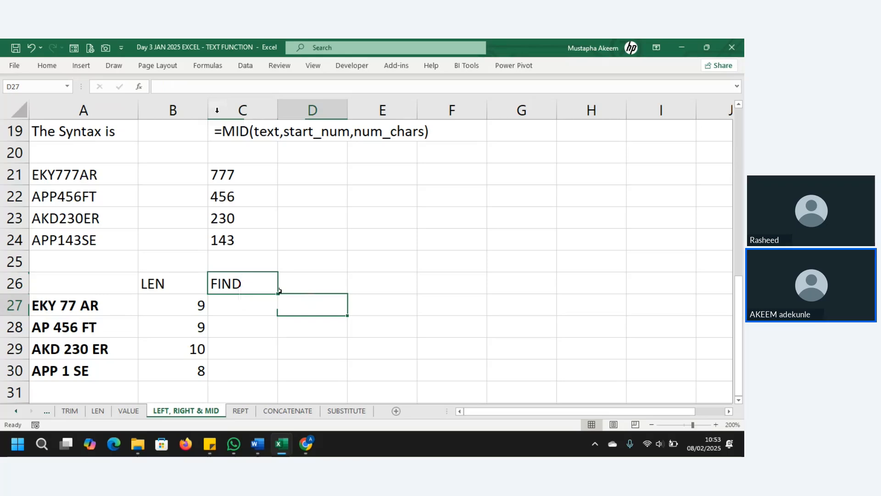
{"action": "left_click", "coordinate": [206, 87]}
{"action": "type", "text": "1ST SPAC"}
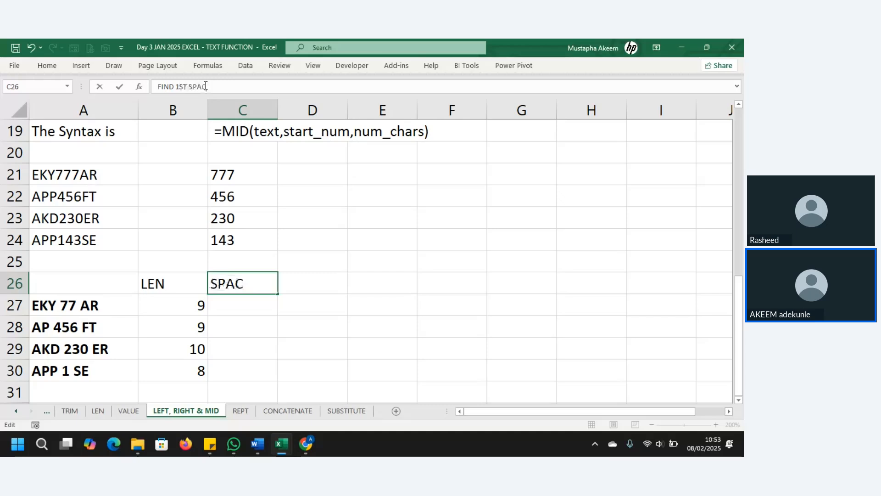
{"action": "type", "text": "E"}
{"action": "key", "text": "Return"}
Enter =FIND(" ",A27) in C27 and fill to C30, giving 4, 3, 4 and 4.
{"action": "type", "text": "="}
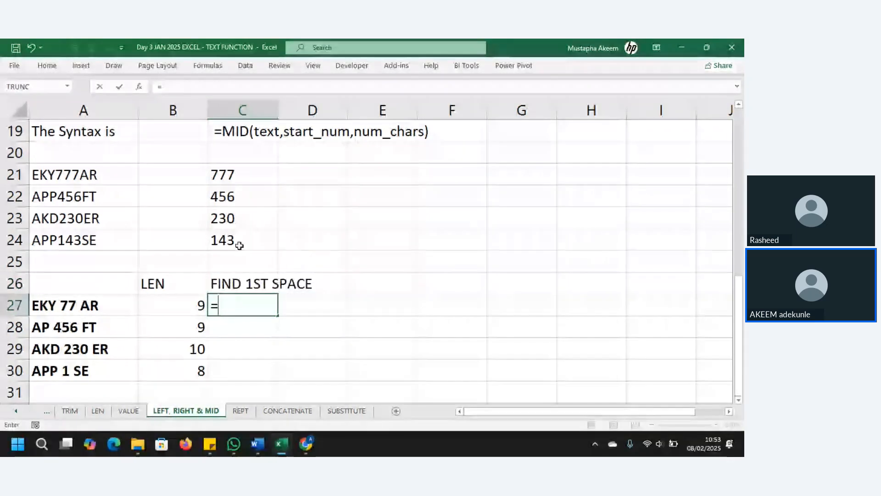
{"action": "type", "text": "FIN"}
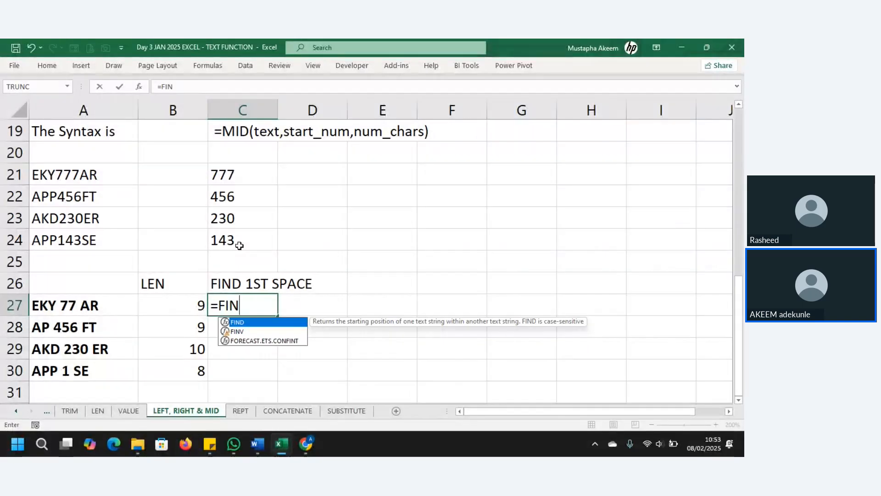
{"action": "type", "text": "D("}
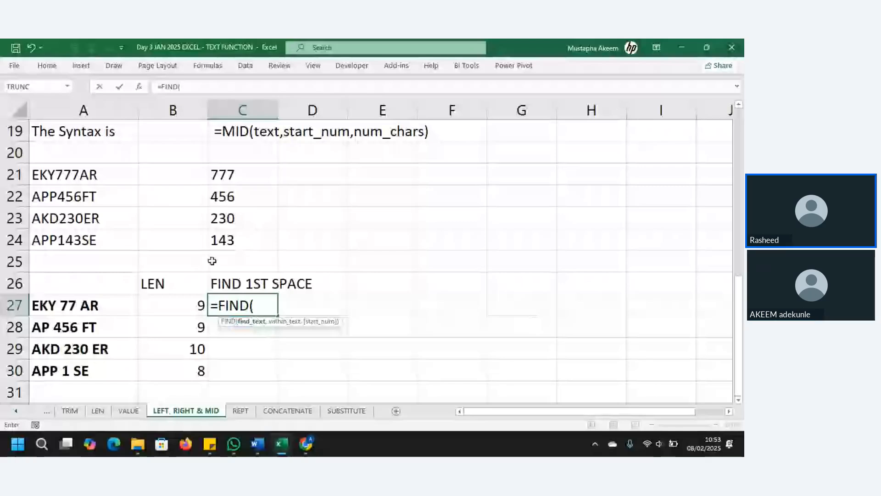
{"action": "left_click", "coordinate": [67, 302]}
{"action": "key", "text": "BackSpace"}
{"action": "key", "text": "BackSpace"}
{"action": "key", "text": "BackSpace"}
{"action": "type", "text": "\""}
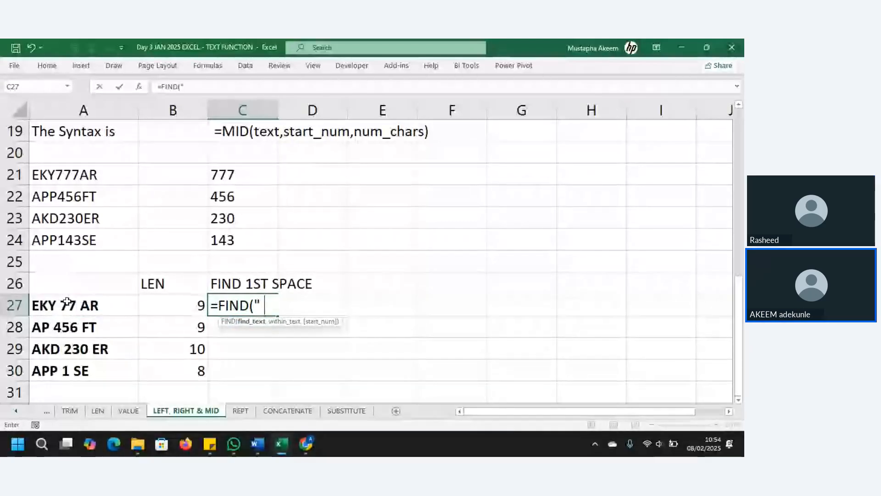
{"action": "type", "text": " \""}
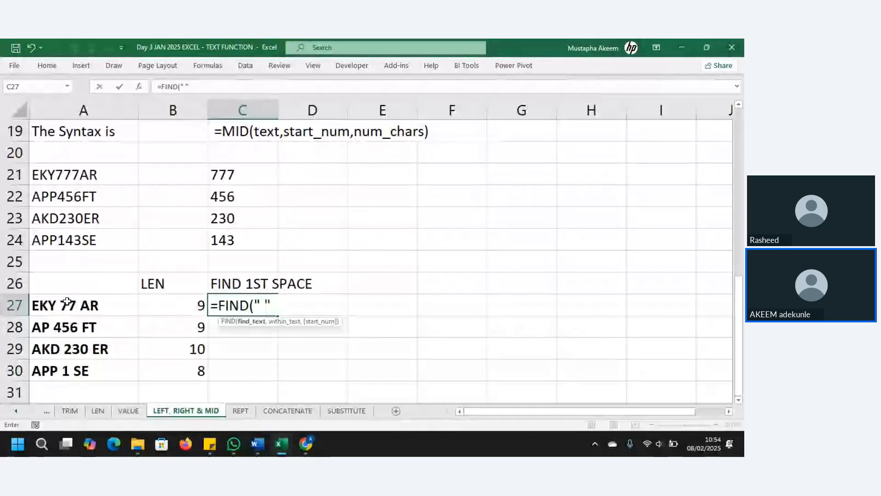
{"action": "type", "text": ","}
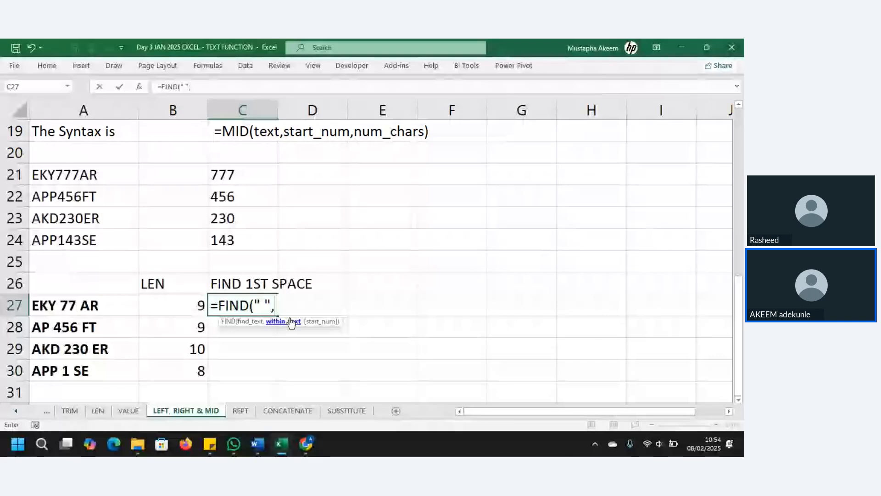
{"action": "left_click", "coordinate": [46, 309]}
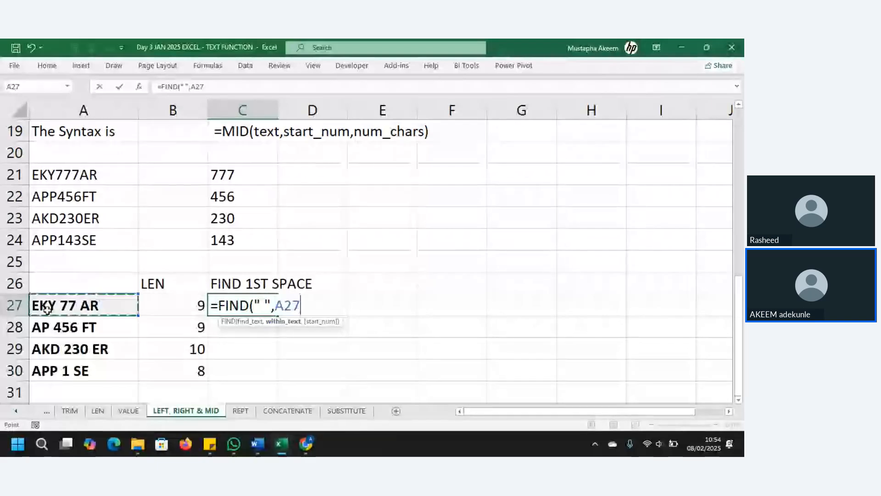
{"action": "key", "text": "Return"}
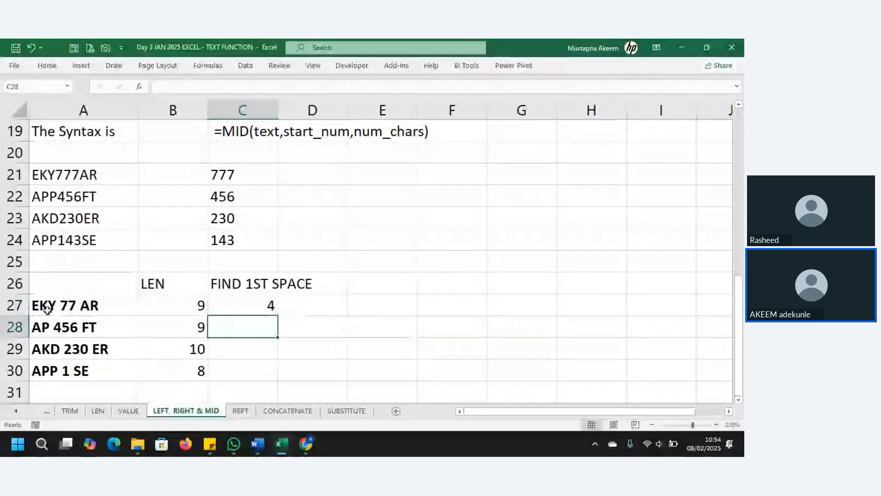
{"action": "left_click", "coordinate": [261, 307]}
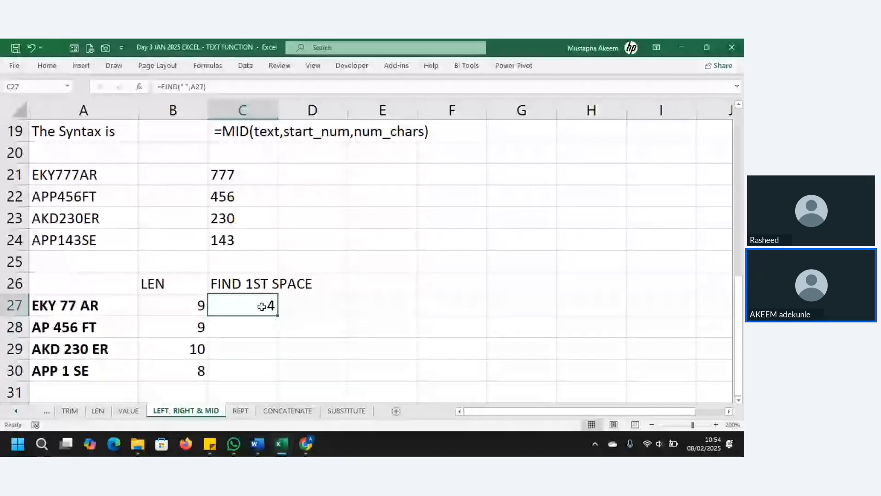
{"action": "left_click_drag", "start_coordinate": [277, 315], "coordinate": [272, 376]}
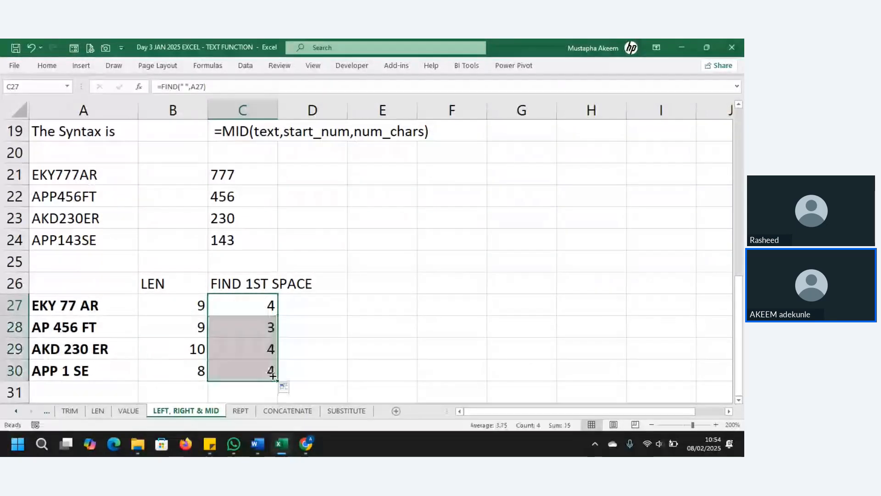
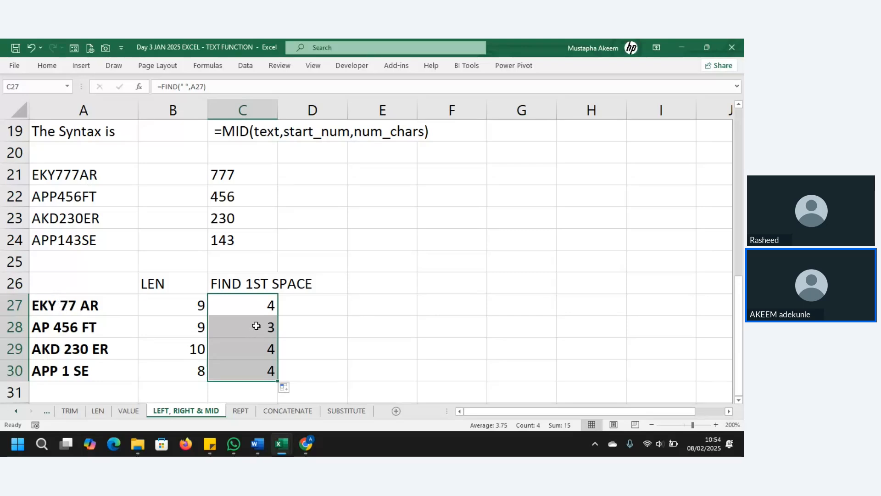
Change C27 to =FIND(" ",A27)+1 and fill it to C30, giving 5, 4, 5 and 5.
{"action": "left_click", "coordinate": [254, 307]}
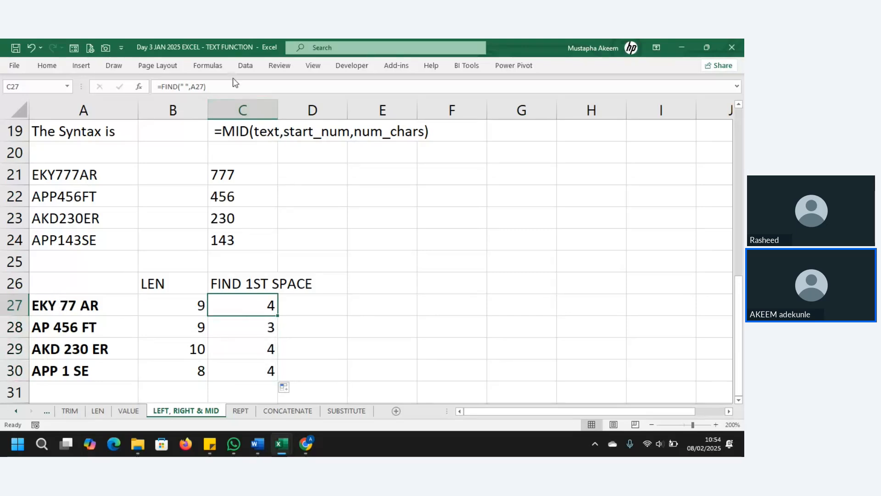
{"action": "left_click", "coordinate": [235, 85]}
{"action": "type", "text": "+"}
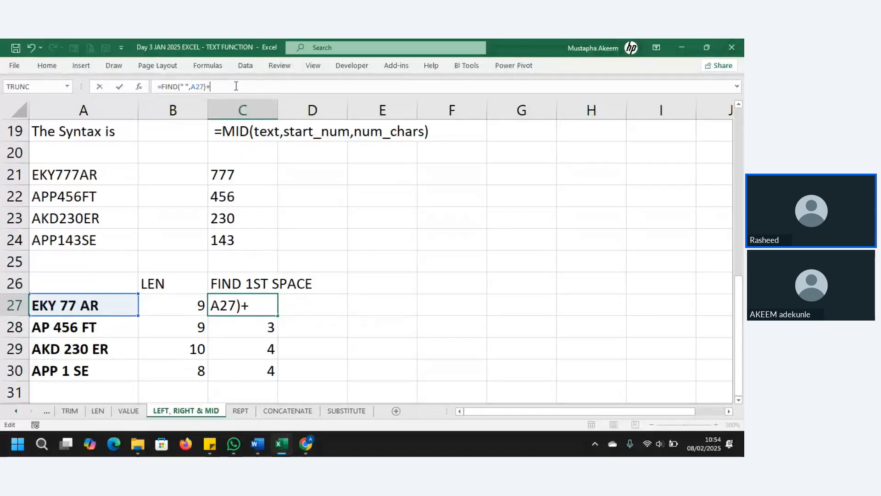
{"action": "type", "text": "1"}
{"action": "key", "text": "Return"}
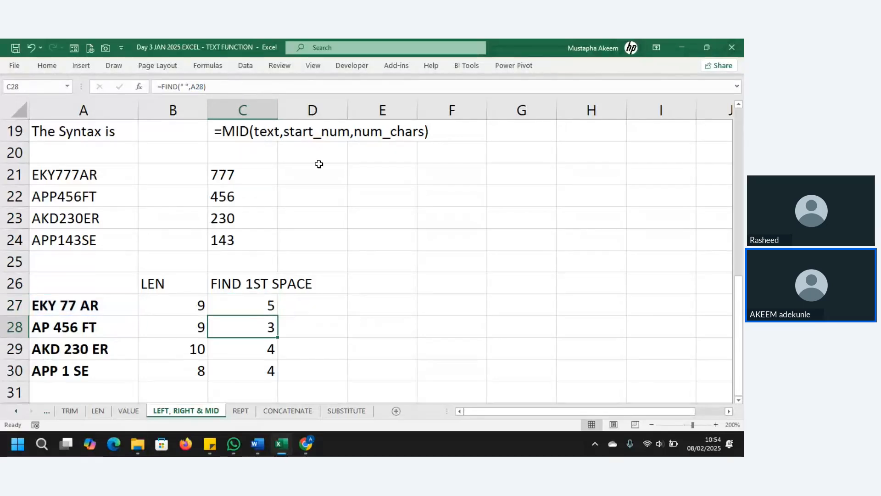
{"action": "left_click", "coordinate": [270, 306]}
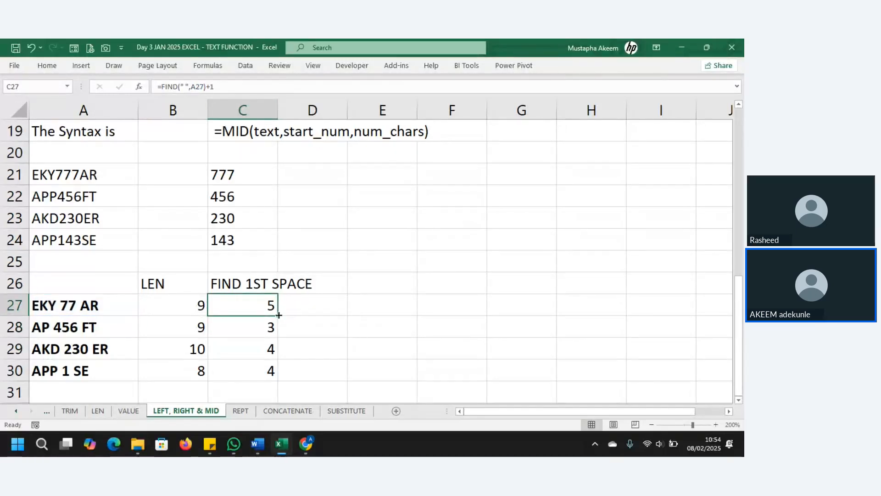
{"action": "left_click_drag", "start_coordinate": [279, 315], "coordinate": [278, 380]}
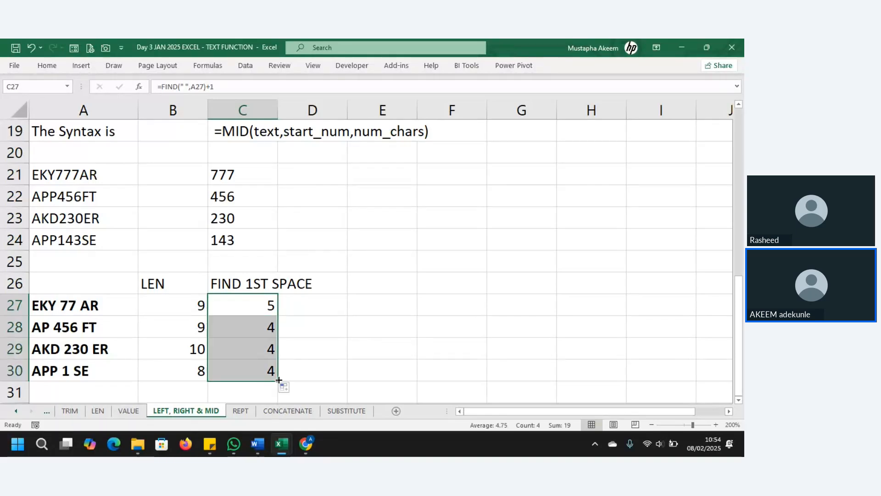
{"action": "left_click", "coordinate": [53, 307]}
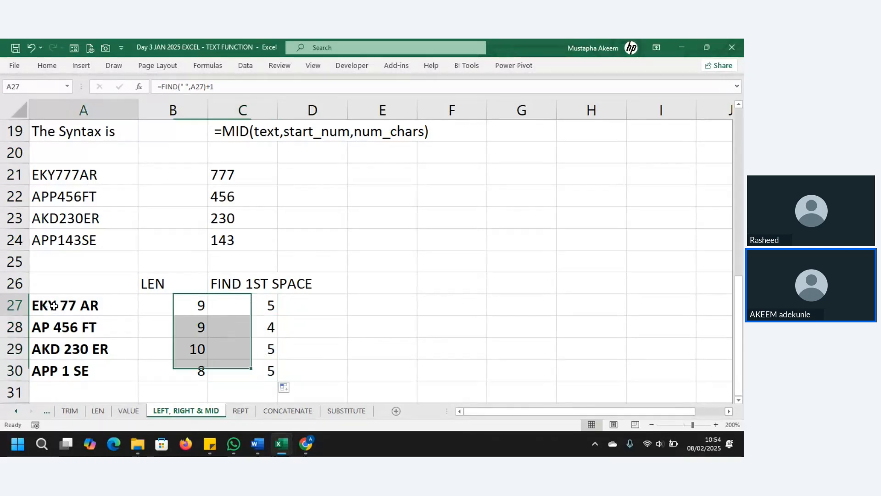
{"action": "left_click", "coordinate": [253, 306]}
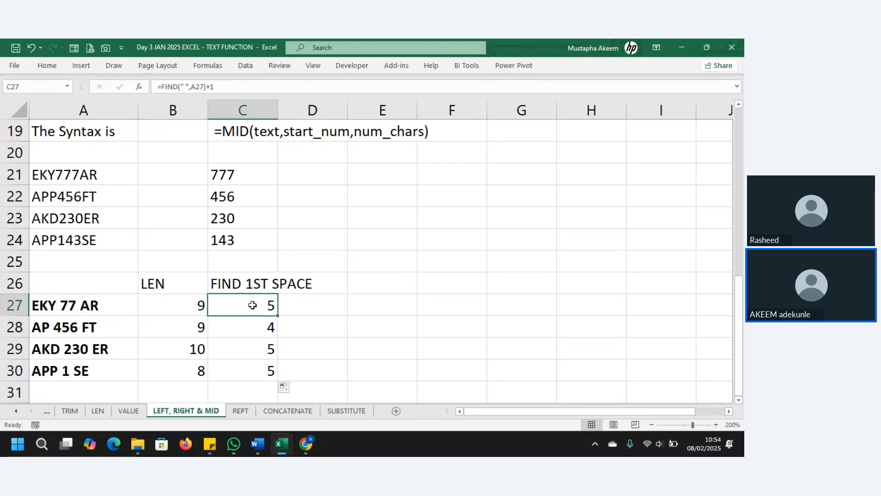
{"action": "left_click", "coordinate": [324, 286]}
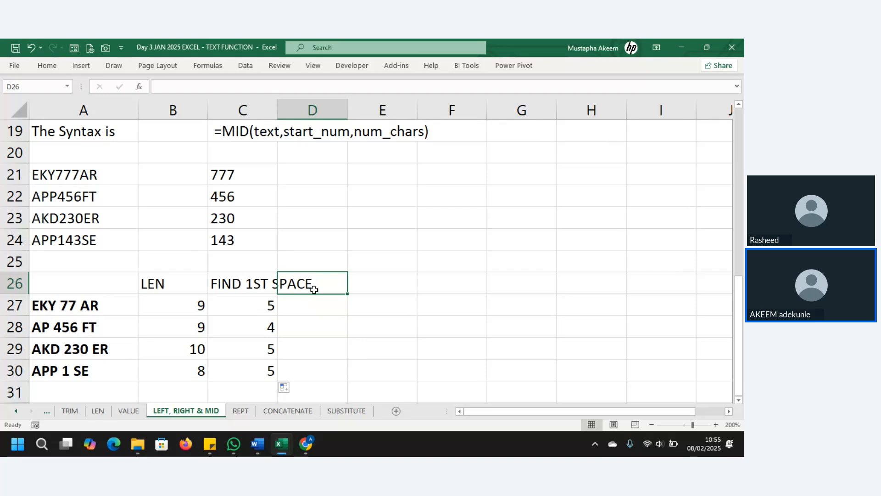
Head D26 'FIND 2ND SPACE' and fill =FIND(" ",A27,C27) from D27 down to D30.
{"action": "type", "text": "FIND"}
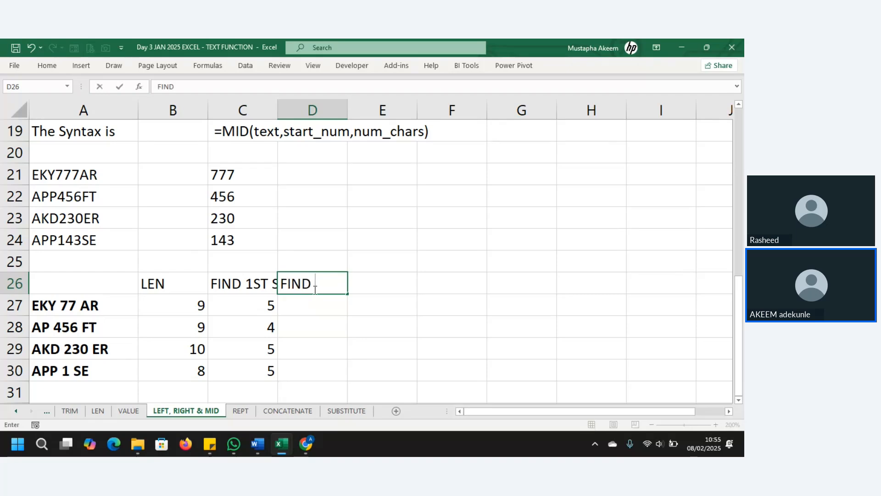
{"action": "type", "text": " 2ND SPA"}
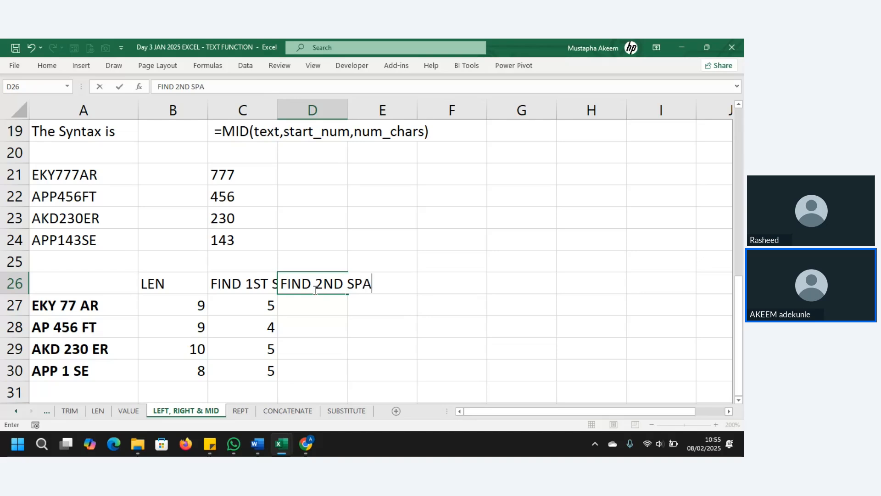
{"action": "type", "text": "CE"}
{"action": "key", "text": "Return"}
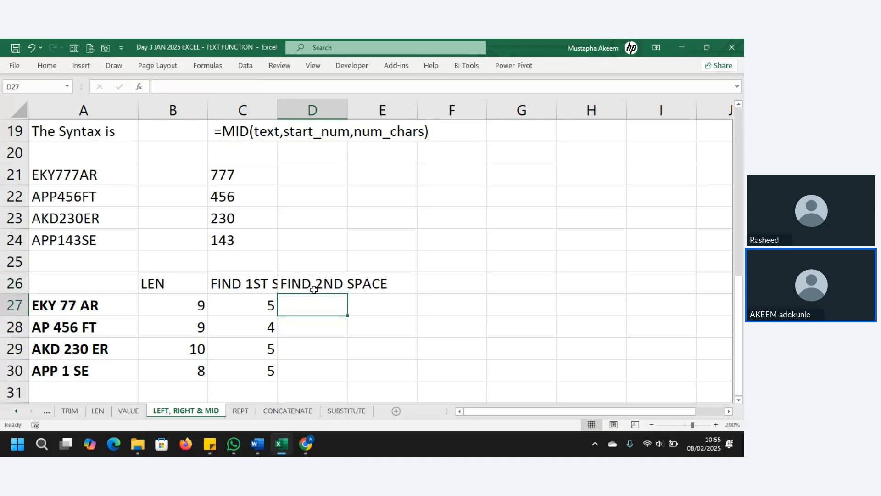
{"action": "type", "text": "="}
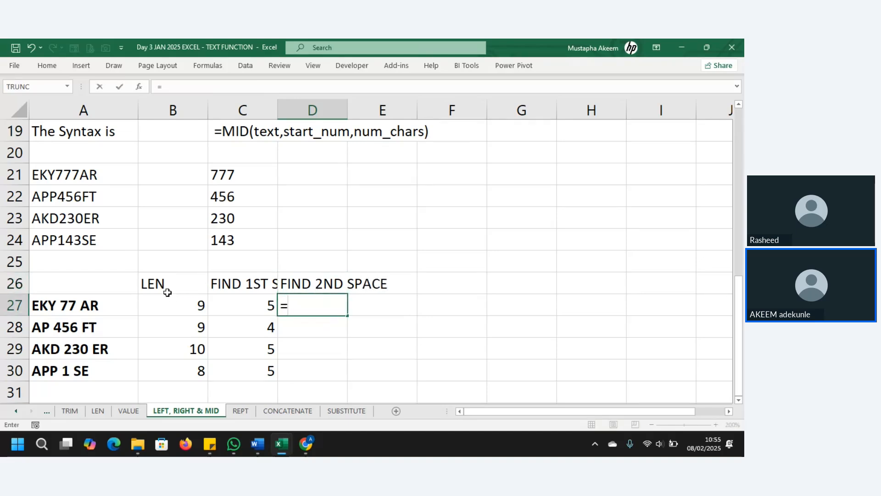
{"action": "type", "text": "FIND"}
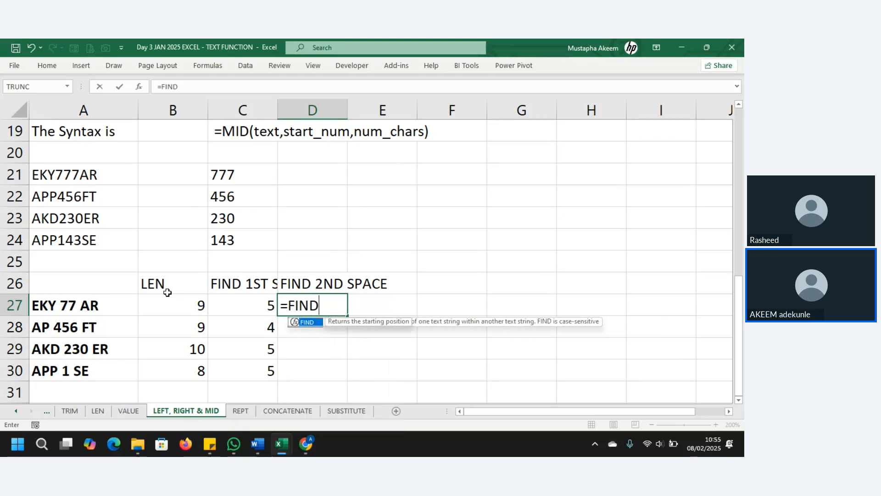
{"action": "type", "text": "("}
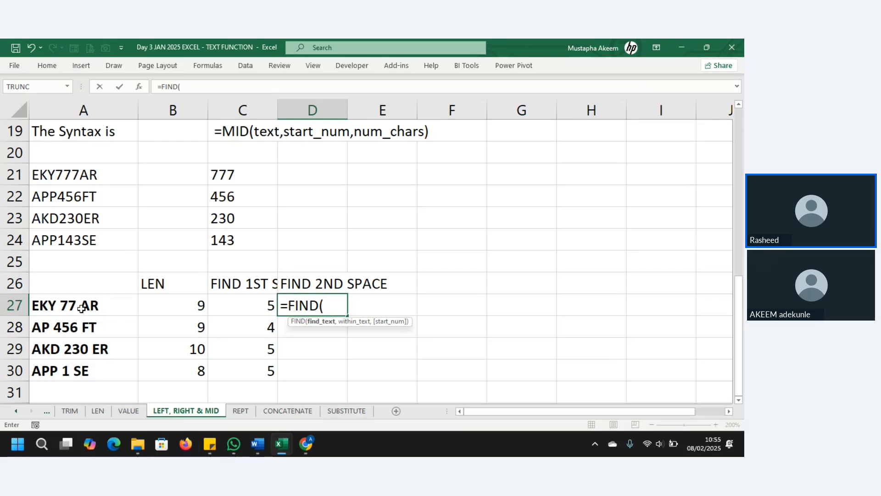
{"action": "type", "text": "\" \""}
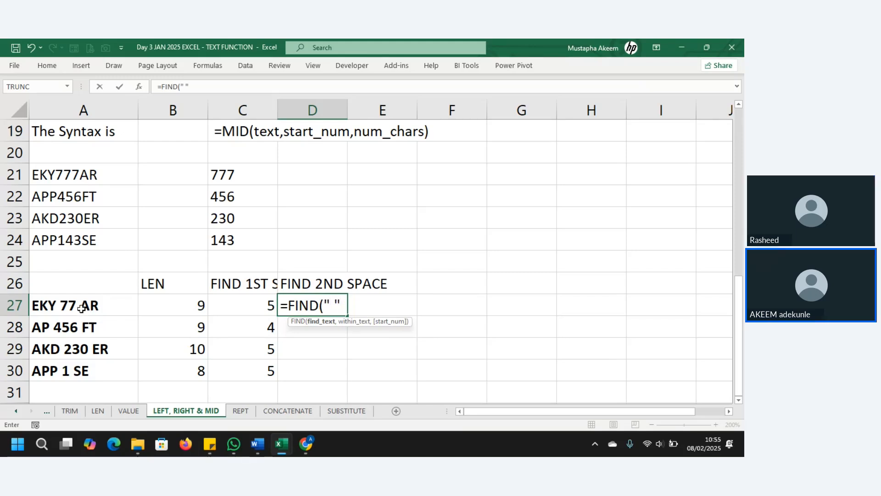
{"action": "type", "text": " \","}
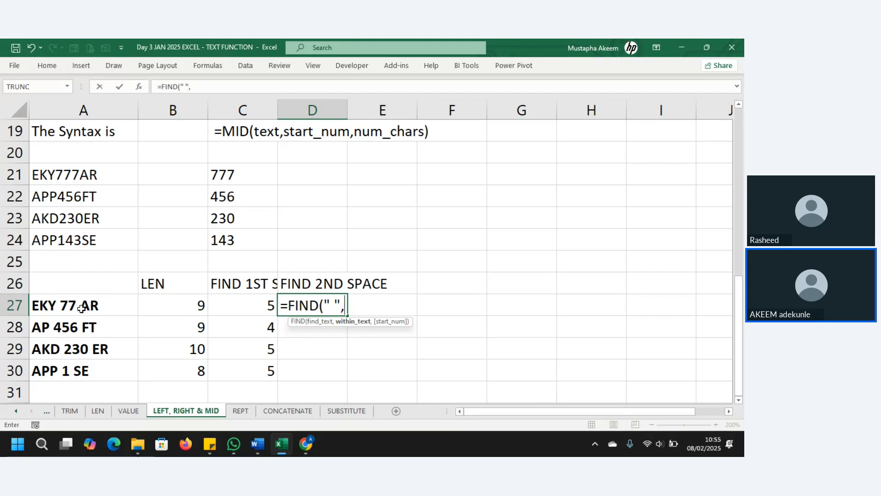
{"action": "left_click", "coordinate": [78, 308]}
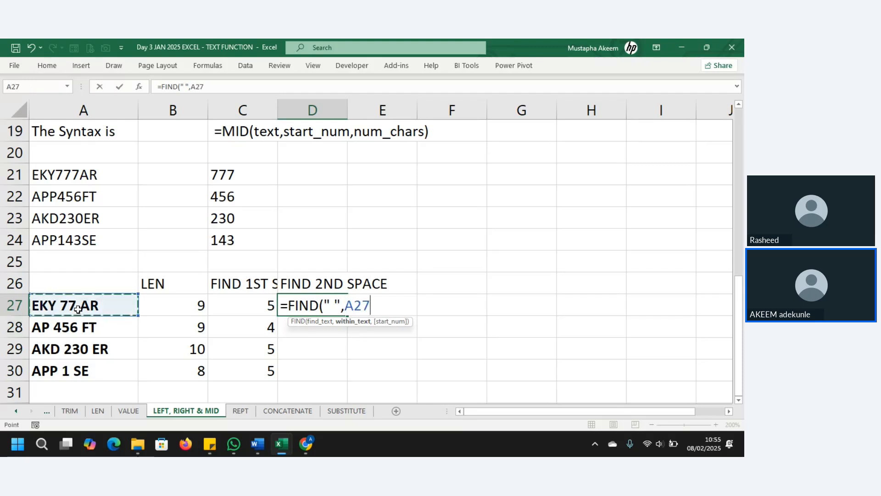
{"action": "type", "text": ","}
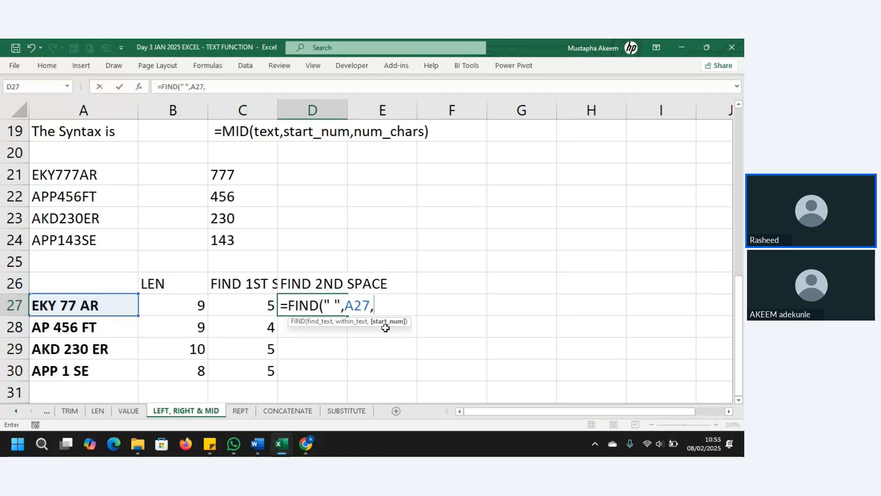
{"action": "left_click", "coordinate": [246, 308]}
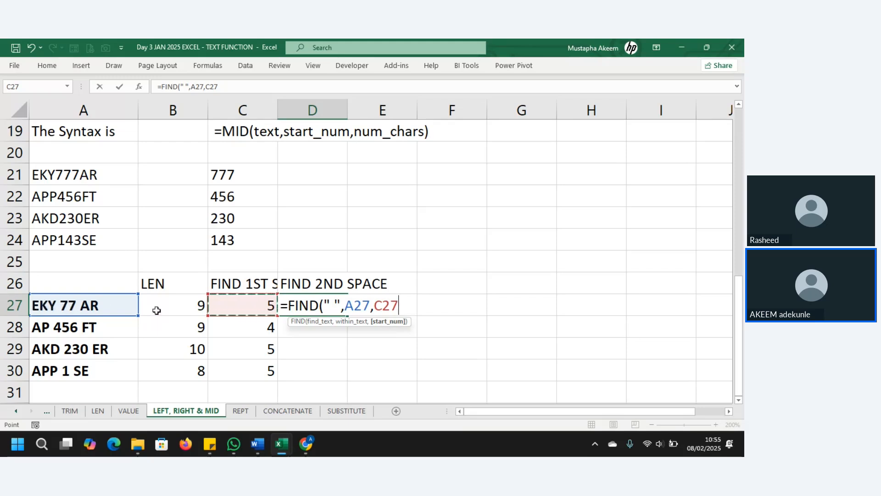
{"action": "type", "text": ")"}
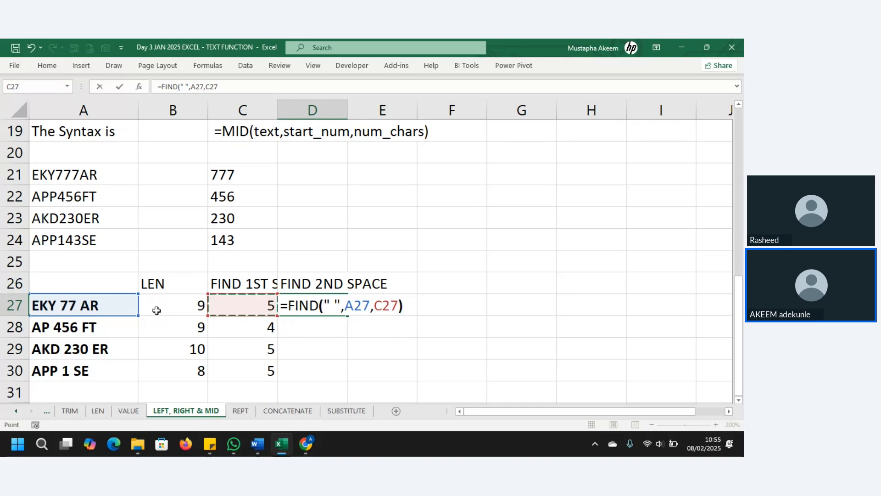
{"action": "key", "text": "Return"}
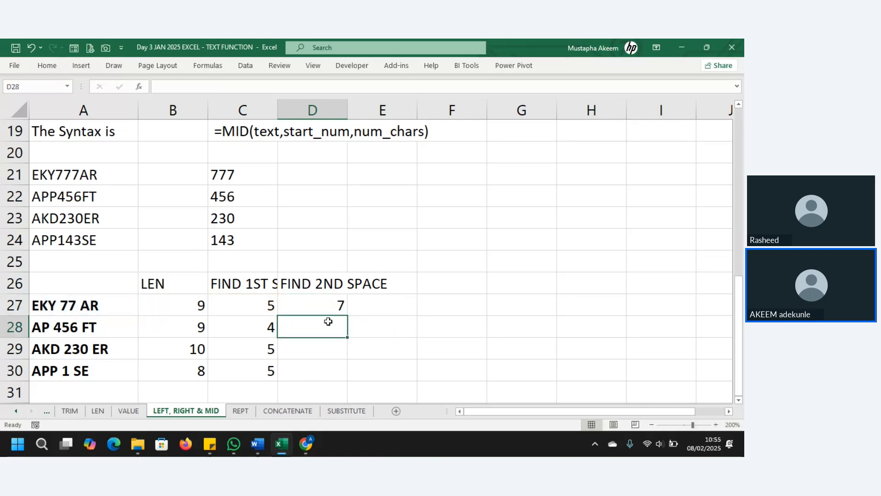
{"action": "left_click", "coordinate": [326, 305]}
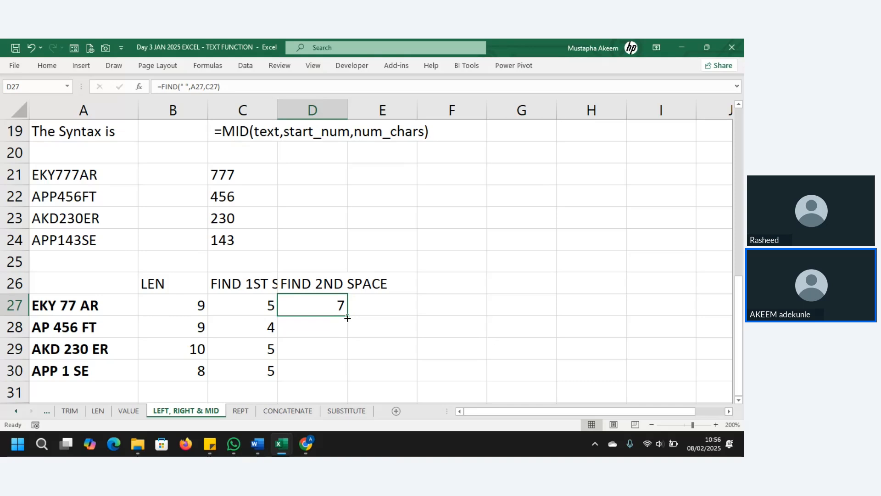
{"action": "left_click_drag", "start_coordinate": [347, 317], "coordinate": [350, 382]}
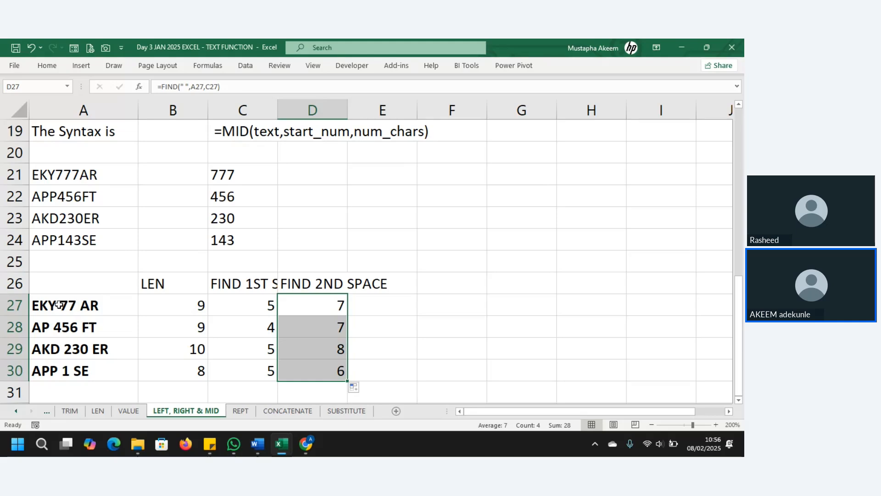
Append -1 to D27's second-space formula and fill it down to D30.
{"action": "left_click", "coordinate": [250, 84]}
{"action": "type", "text": "-1"}
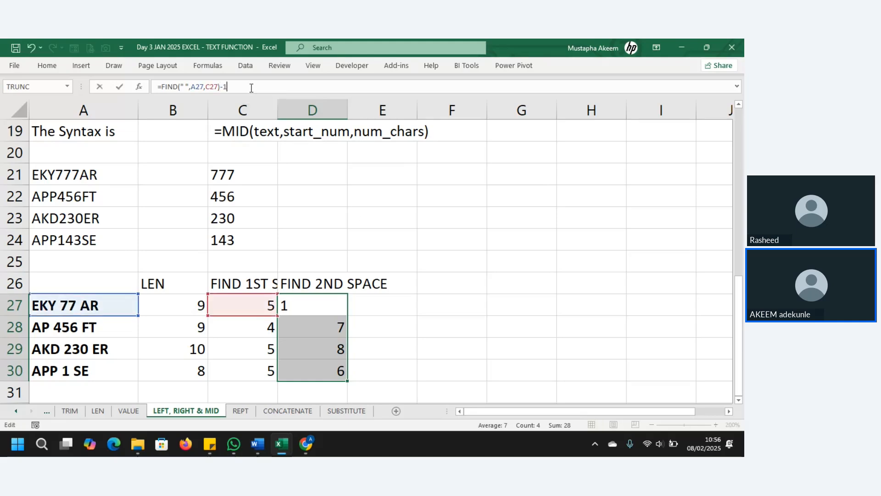
{"action": "key", "text": "Return"}
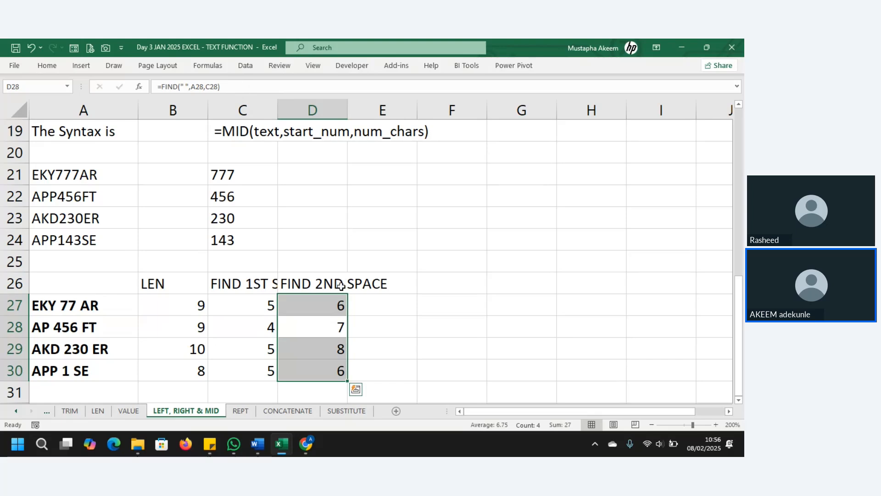
{"action": "left_click", "coordinate": [338, 305]}
{"action": "left_click_drag", "start_coordinate": [347, 317], "coordinate": [349, 381]}
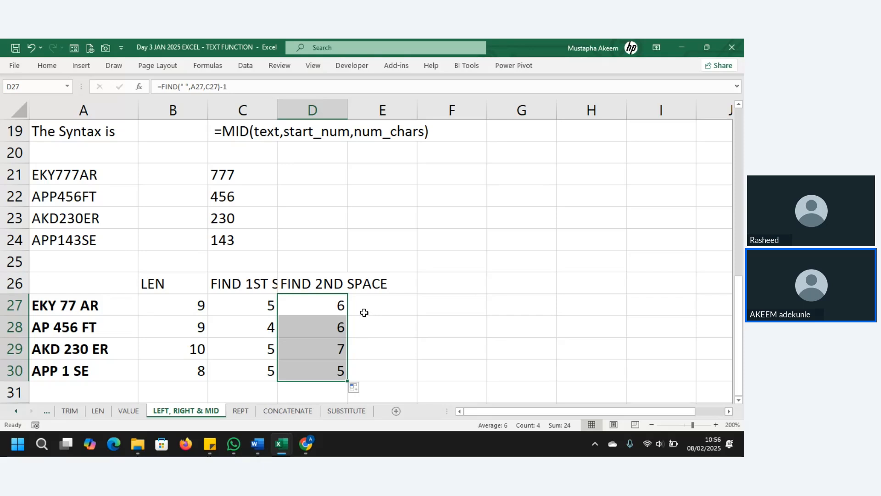
Restore D27 to =FIND(" ",A27,C27) and refill it through D30, giving 7, 7, 8 and 6.
{"action": "left_click", "coordinate": [333, 305]}
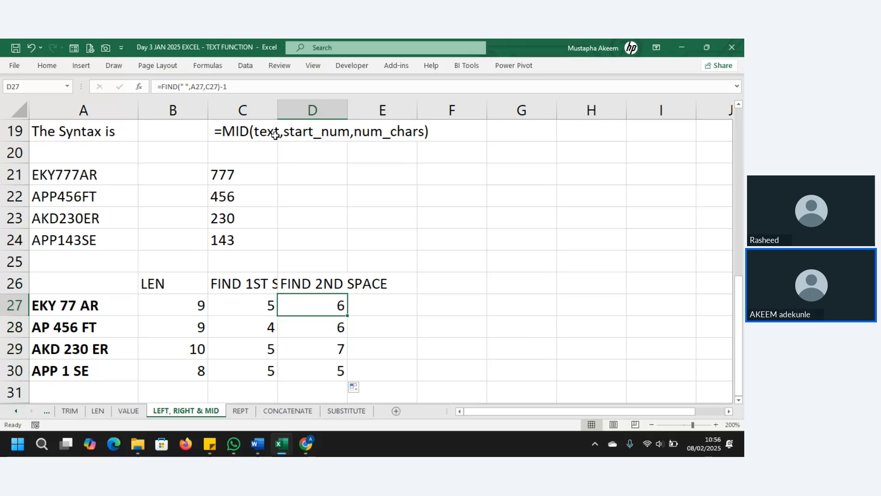
{"action": "left_click", "coordinate": [220, 89]}
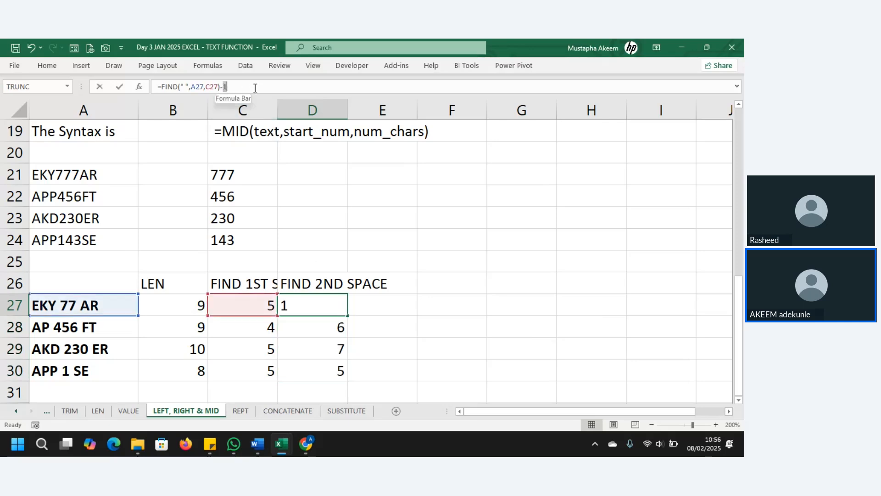
{"action": "key", "text": "Delete"}
{"action": "key", "text": "Delete"}
{"action": "key", "text": "Return"}
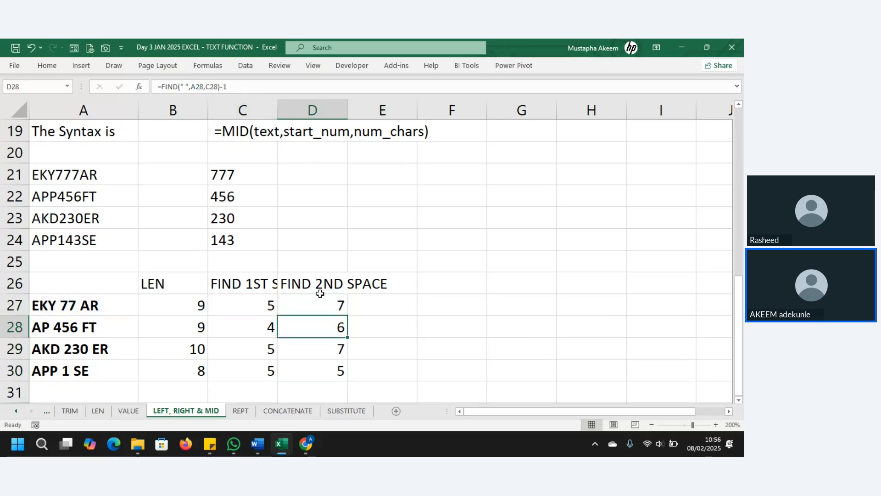
{"action": "left_click", "coordinate": [333, 312]}
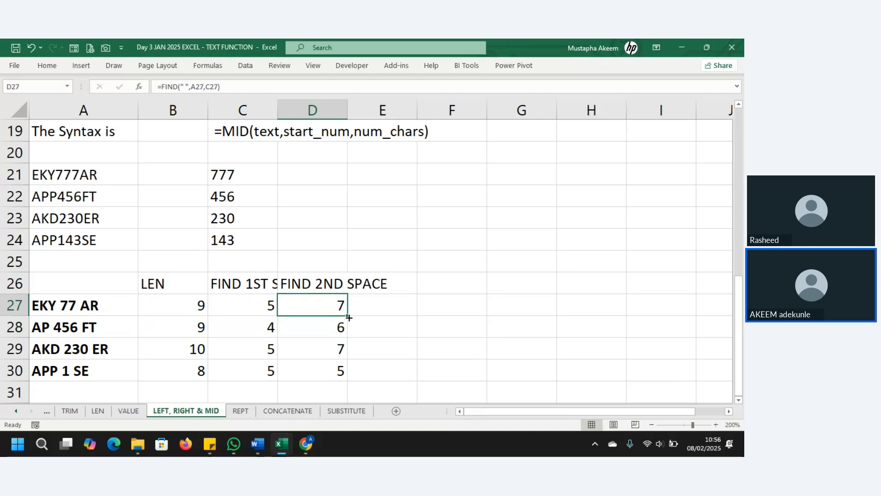
{"action": "double_click", "coordinate": [349, 315]}
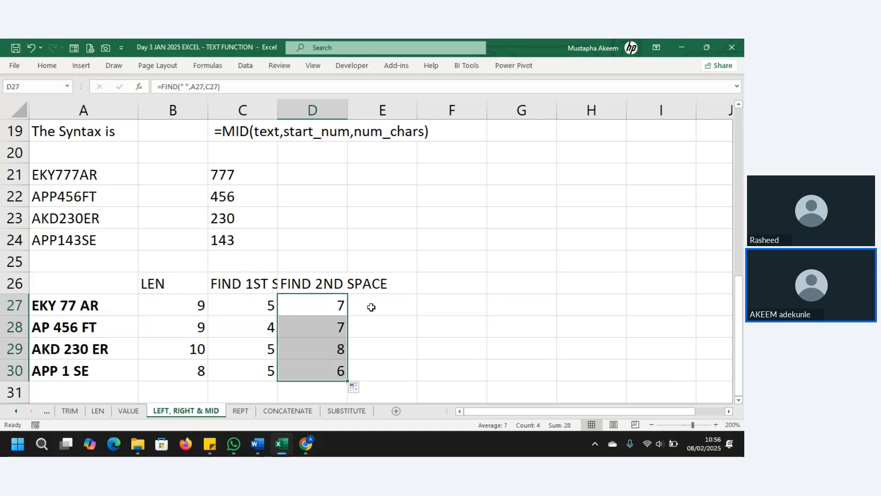
{"action": "type", "text": "="}
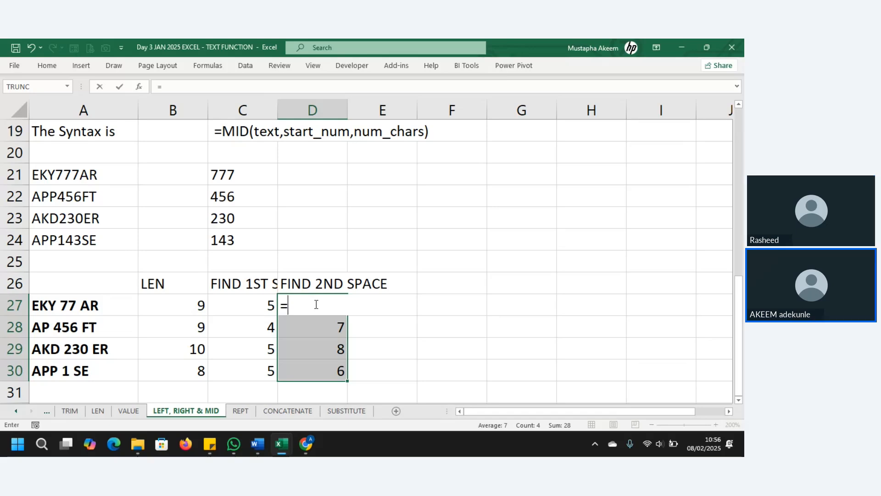
{"action": "key", "text": "Escape"}
{"action": "key", "text": "Return"}
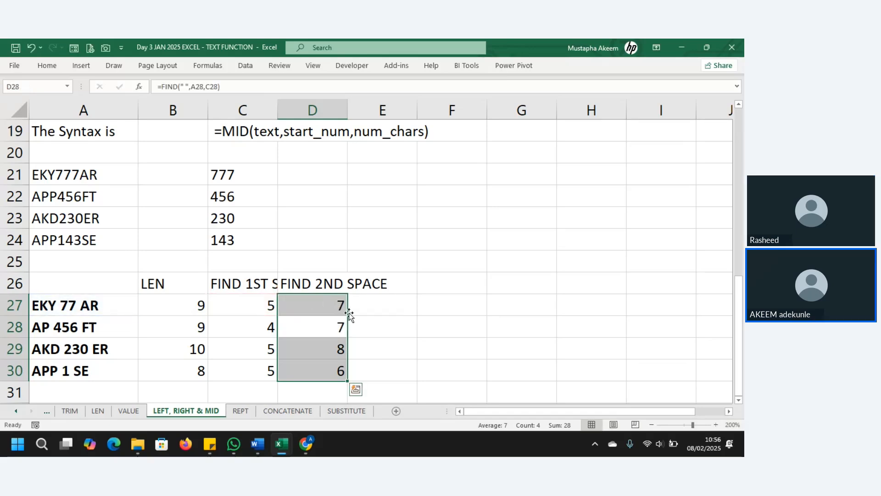
Enter =B27-D27 in E27 and fill it to E30, each returning 2.
{"action": "left_click", "coordinate": [373, 309]}
{"action": "type", "text": "="}
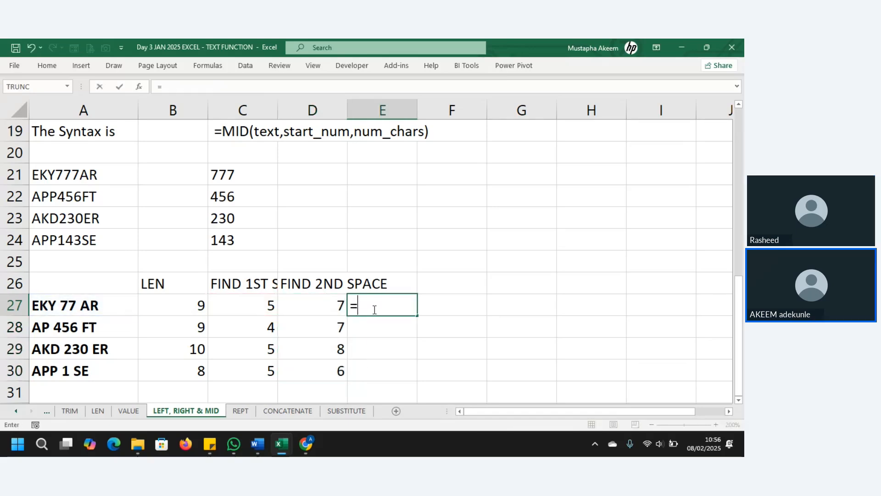
{"action": "left_click", "coordinate": [190, 306]}
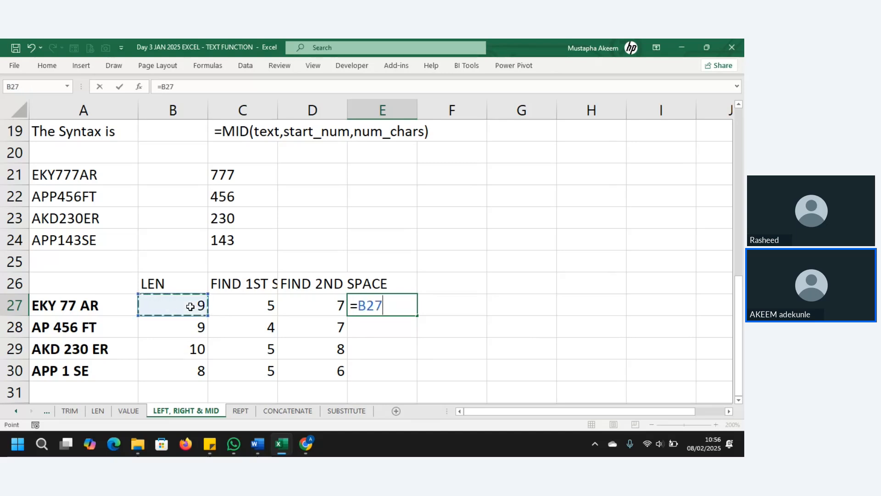
{"action": "type", "text": "-"}
{"action": "left_click", "coordinate": [339, 305]}
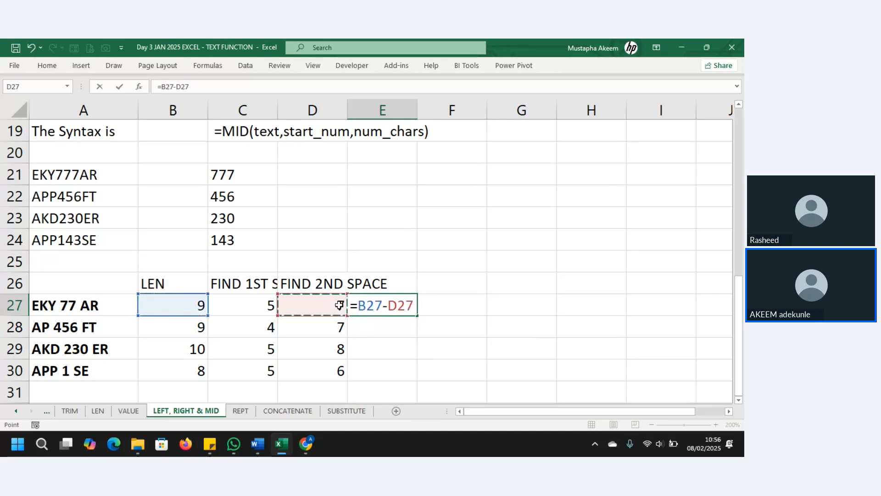
{"action": "key", "text": "Return"}
{"action": "left_click", "coordinate": [405, 305]}
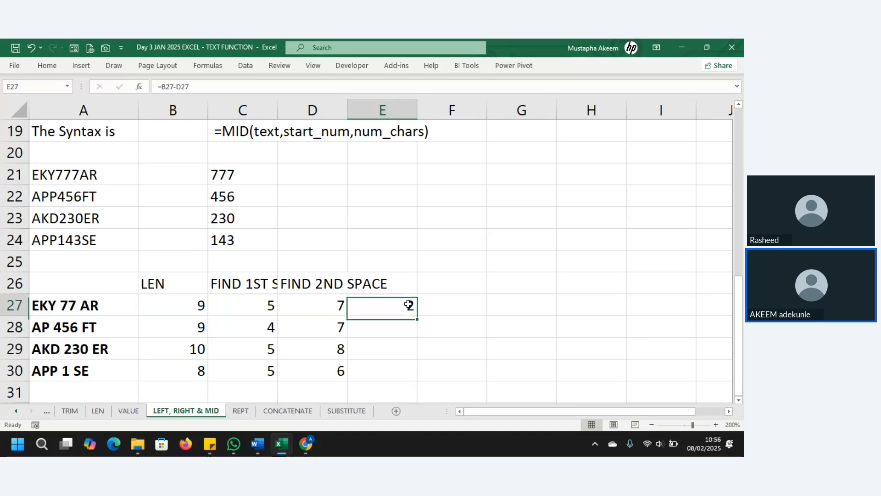
{"action": "left_click_drag", "start_coordinate": [419, 316], "coordinate": [417, 374]}
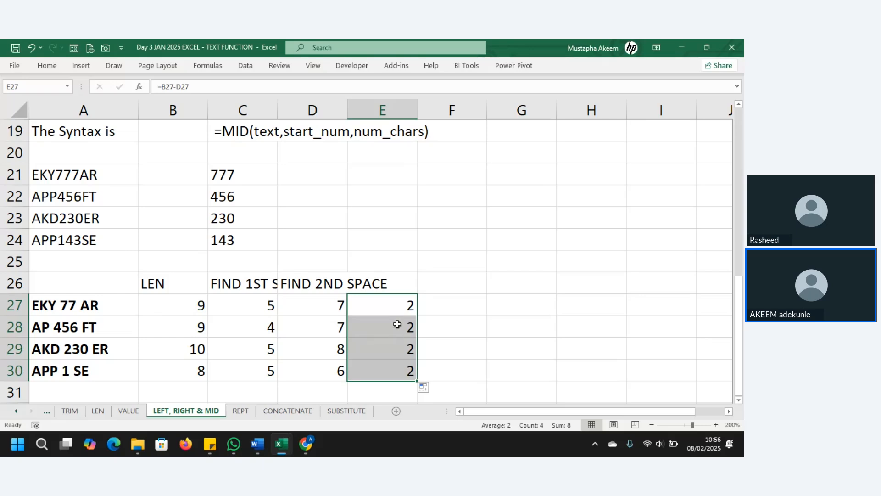
Refill D27's formula through D30, review the row 27–28 helper formulas, and select E27:E30.
{"action": "left_click", "coordinate": [65, 327]}
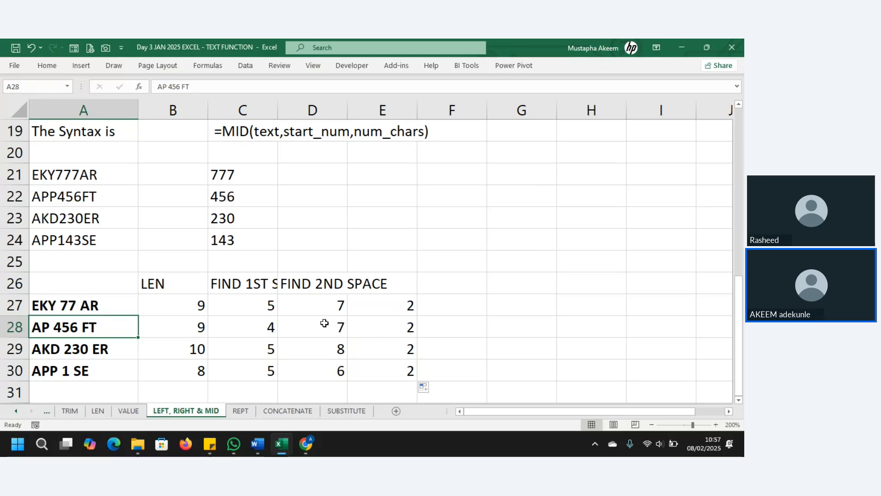
{"action": "left_click", "coordinate": [332, 305]}
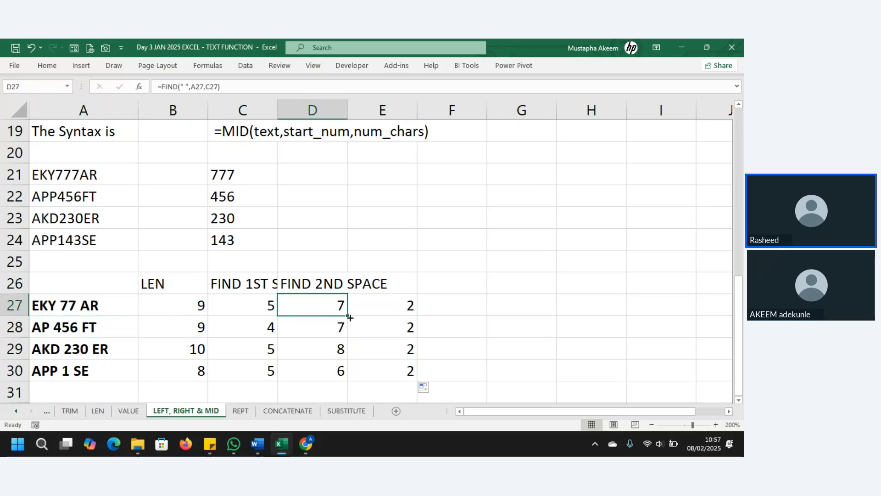
{"action": "left_click_drag", "start_coordinate": [347, 316], "coordinate": [347, 374]}
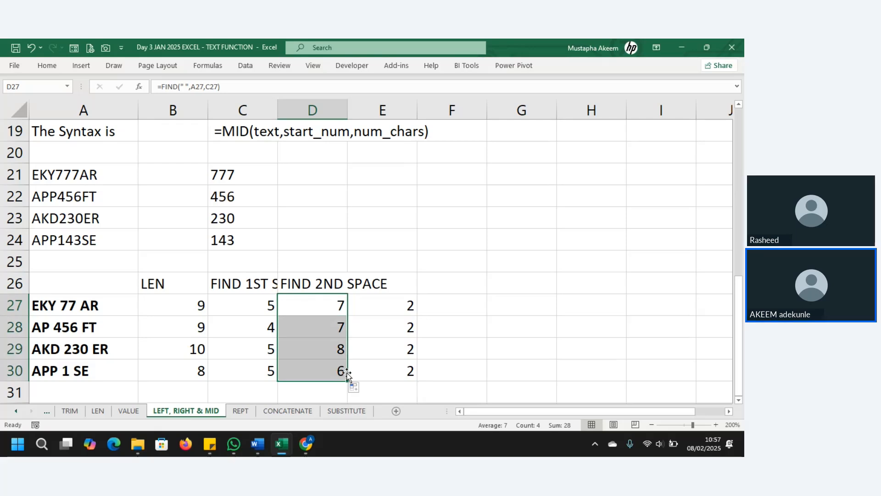
{"action": "left_click", "coordinate": [332, 326]}
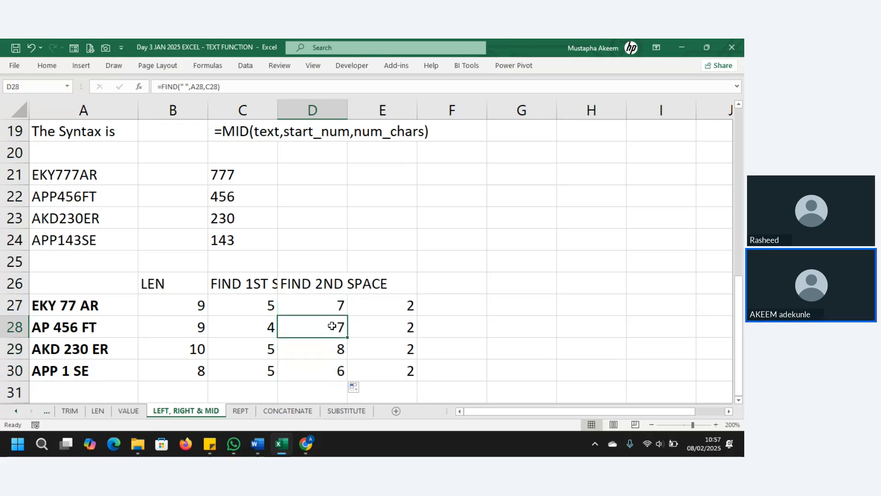
{"action": "left_click", "coordinate": [391, 327]}
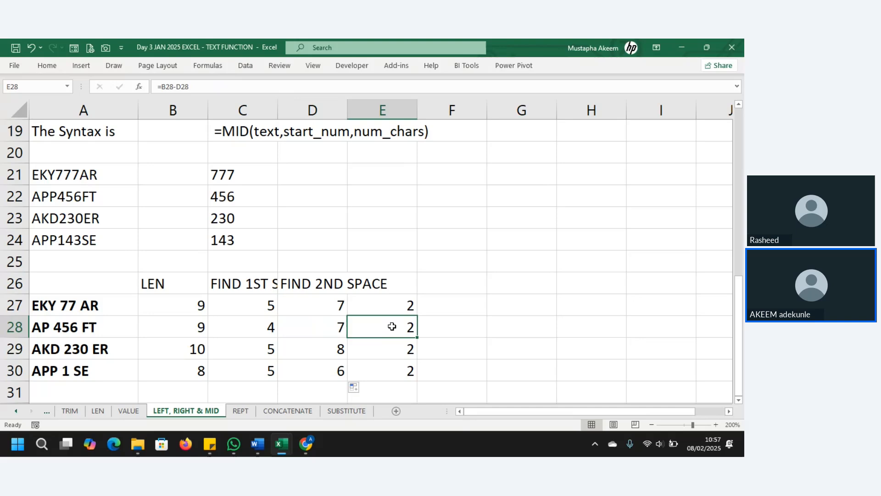
{"action": "left_click", "coordinate": [249, 327]}
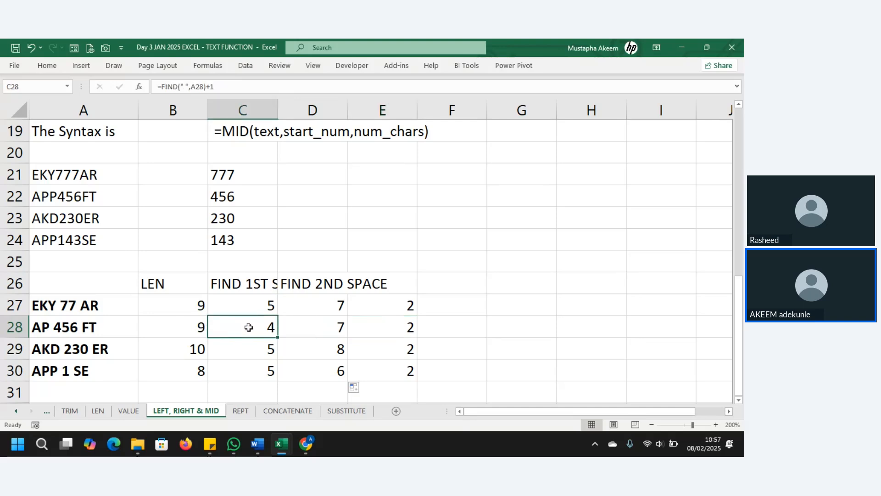
{"action": "left_click", "coordinate": [328, 325]}
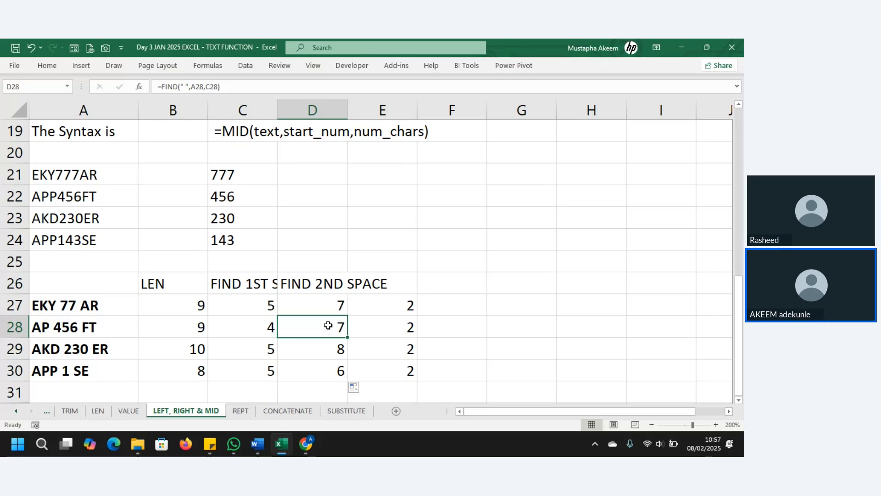
{"action": "left_click", "coordinate": [192, 326]}
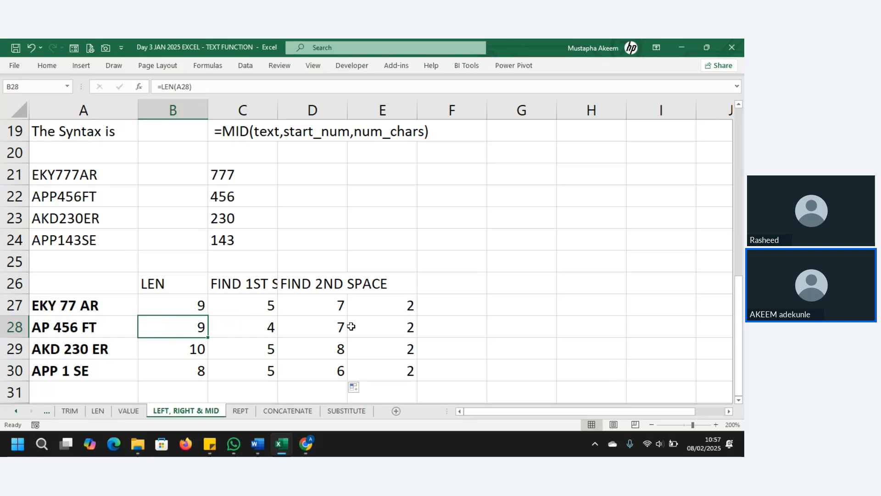
{"action": "left_click", "coordinate": [332, 303]}
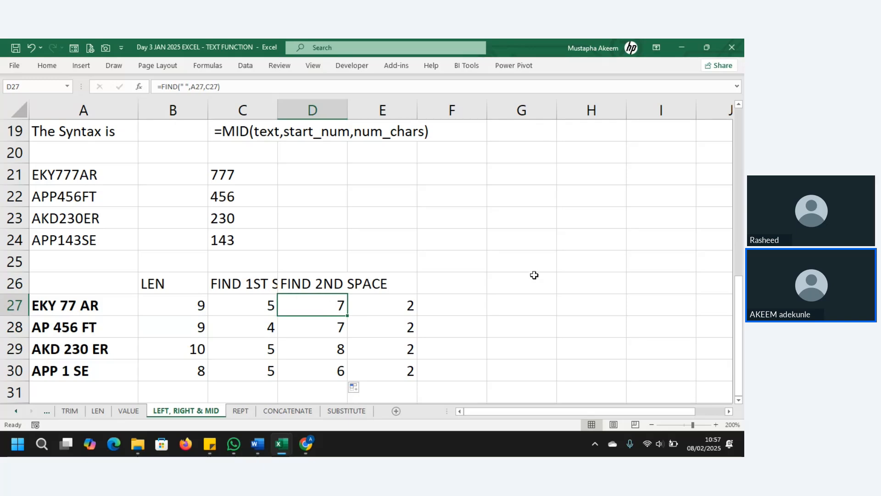
{"action": "left_click", "coordinate": [403, 302]}
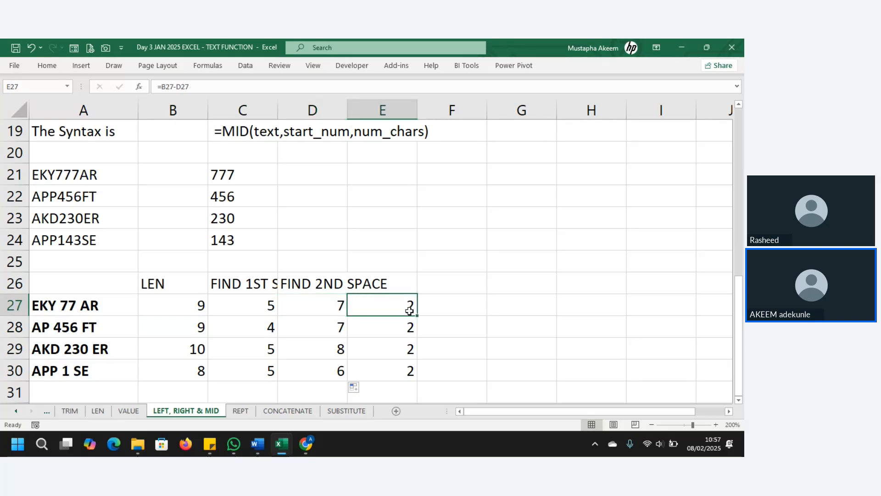
{"action": "left_click_drag", "start_coordinate": [418, 316], "coordinate": [419, 377]}
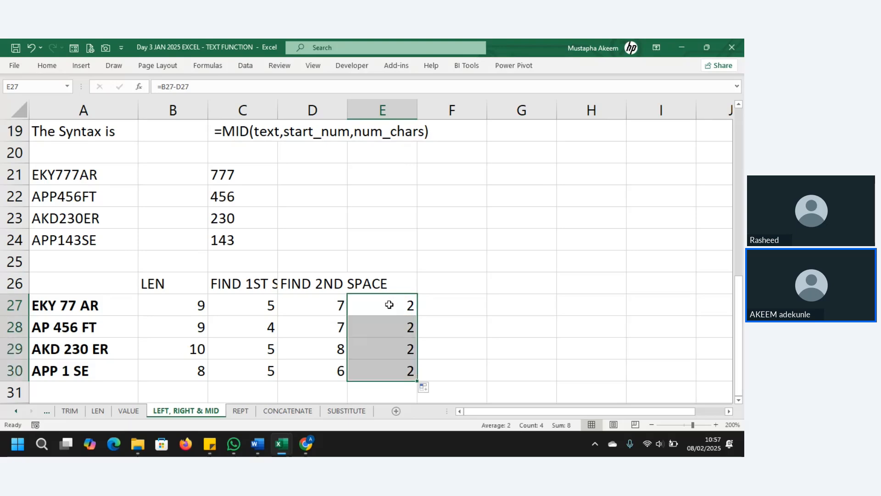
{"action": "left_click_drag", "start_coordinate": [390, 305], "coordinate": [390, 370]}
Delete the E27:E30 results and review the C and D helper formulas.
{"action": "key", "text": "Delete"}
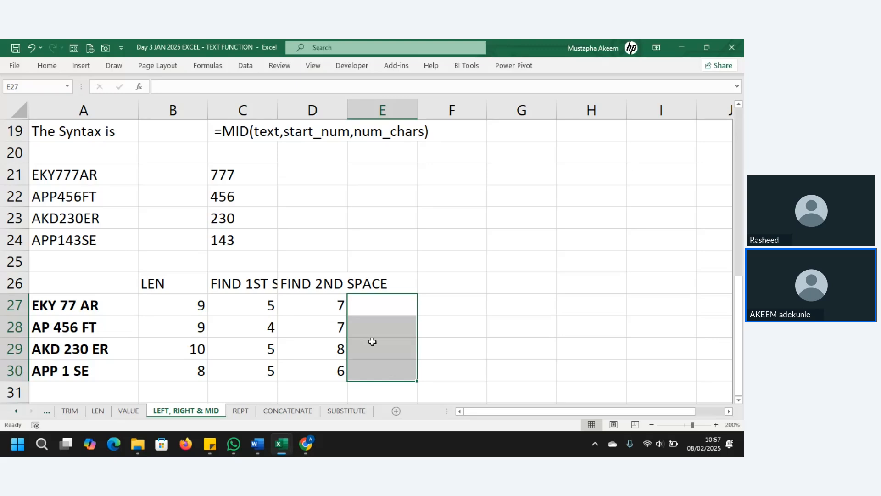
{"action": "left_click", "coordinate": [335, 305]}
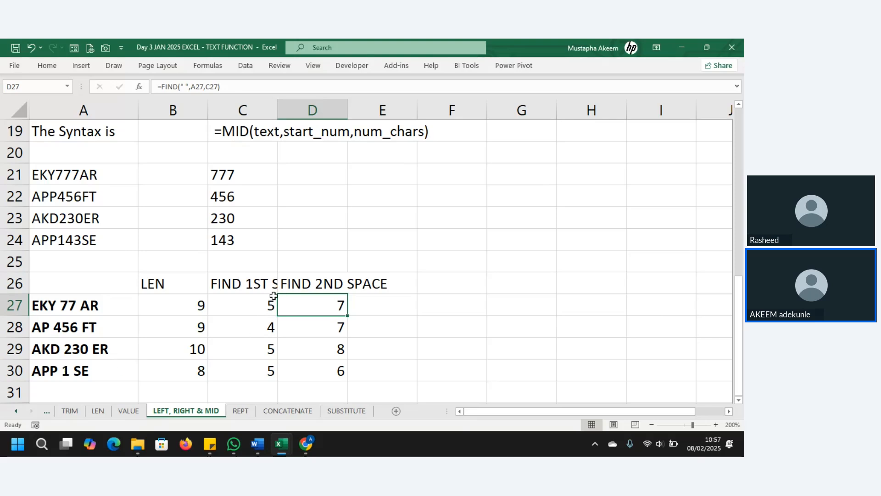
{"action": "left_click_drag", "start_coordinate": [274, 296], "coordinate": [260, 377]}
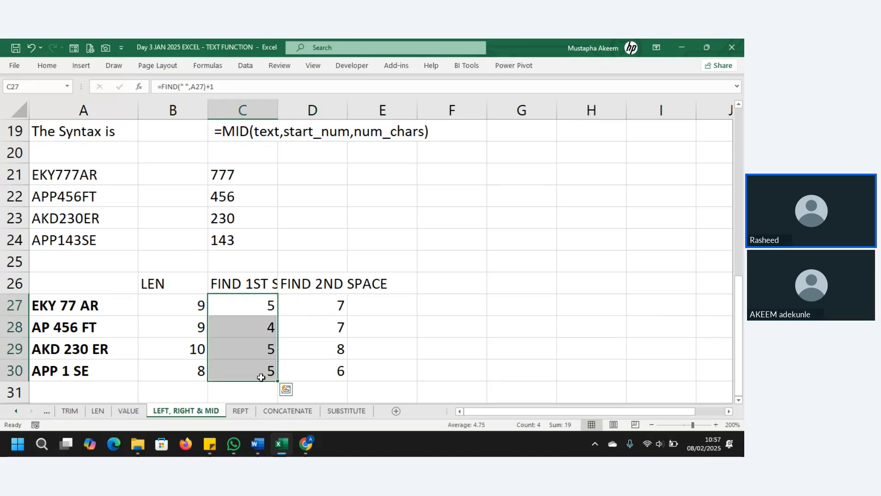
{"action": "left_click", "coordinate": [334, 300]}
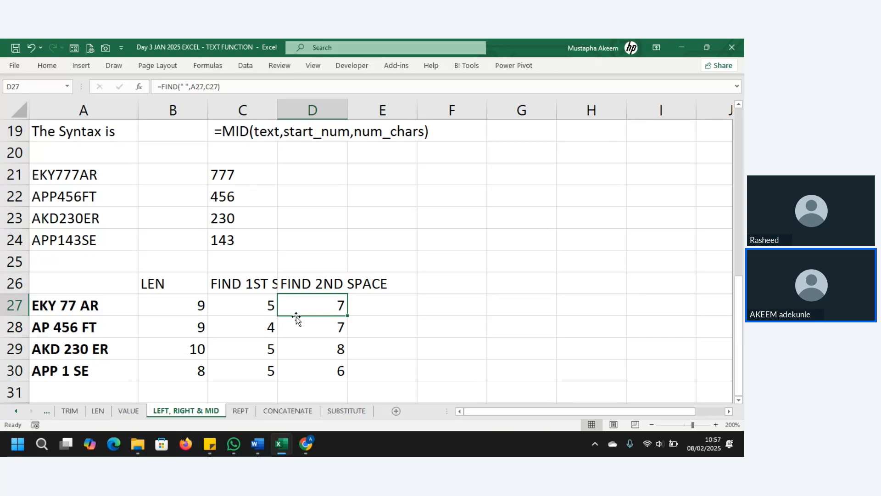
{"action": "left_click", "coordinate": [320, 325]}
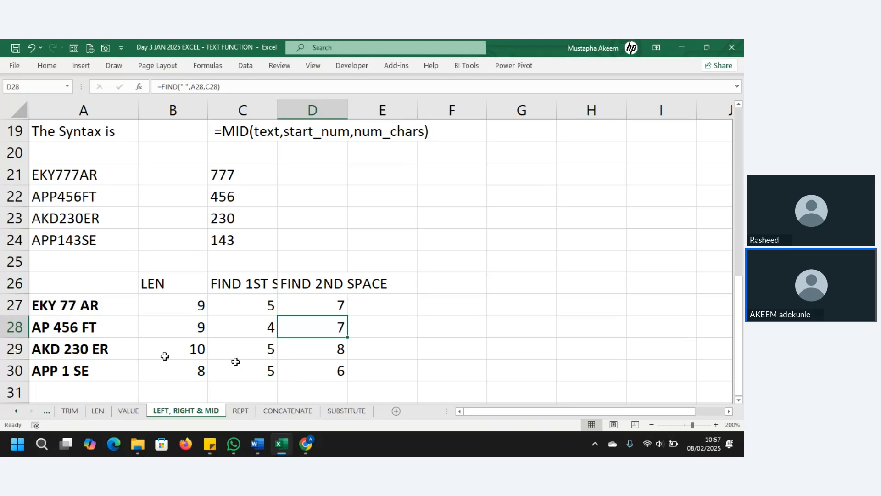
Append -1 to D27's formula and fill it to D30, giving 6, 6, 7 and 5.
{"action": "left_click", "coordinate": [241, 90]}
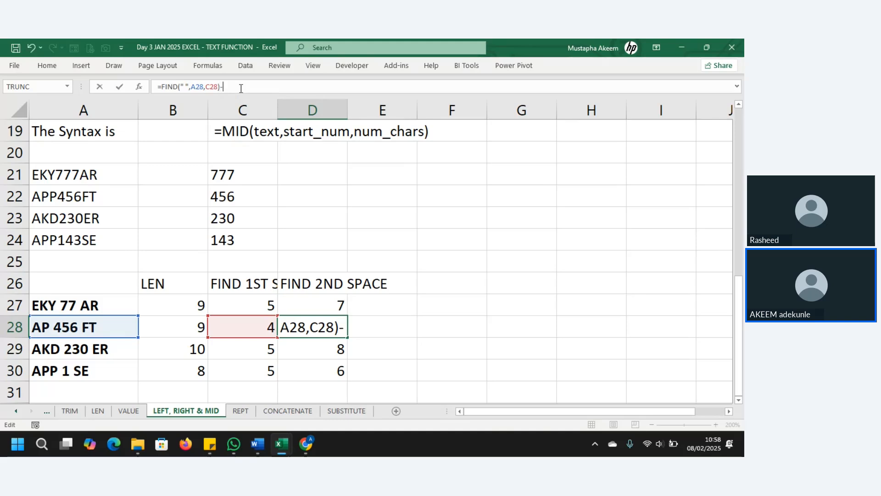
{"action": "key", "text": "Return"}
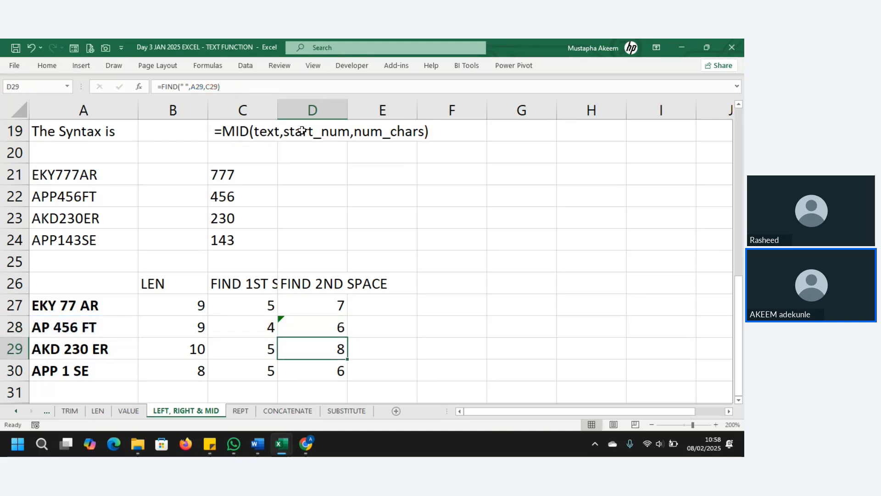
{"action": "left_click", "coordinate": [322, 303]}
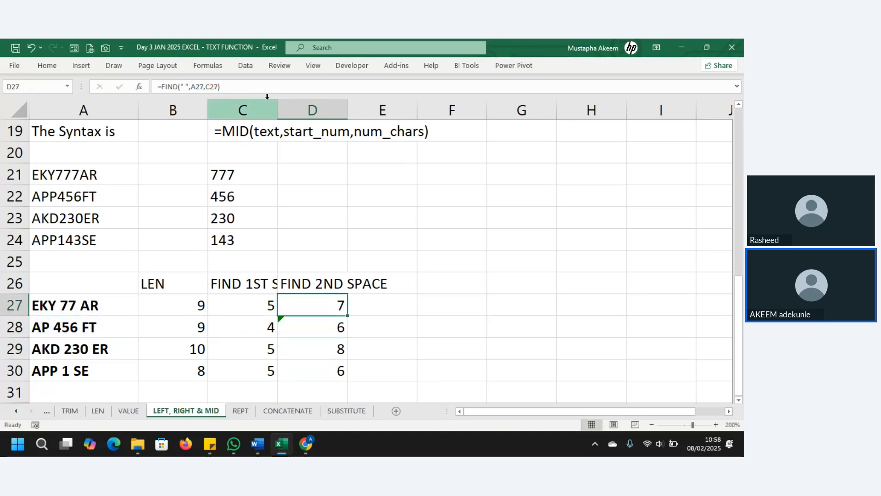
{"action": "left_click", "coordinate": [260, 85]}
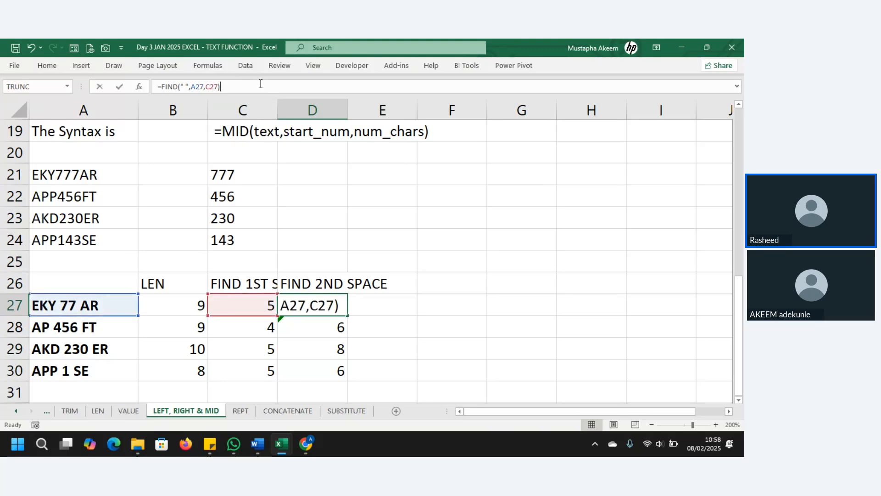
{"action": "type", "text": "-1"}
{"action": "key", "text": "Return"}
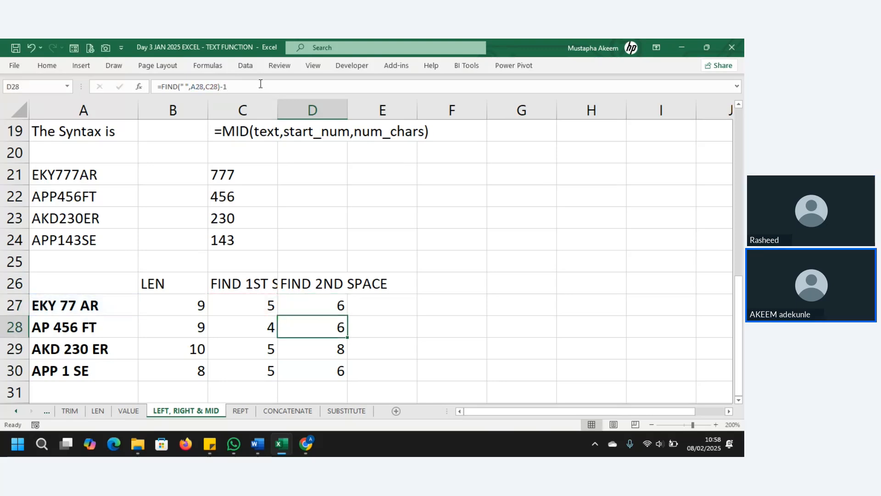
{"action": "left_click", "coordinate": [329, 306]}
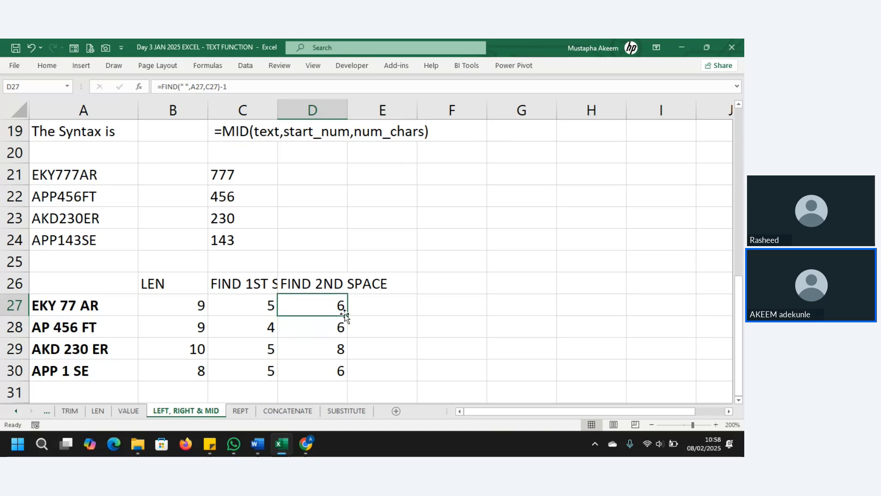
{"action": "left_click_drag", "start_coordinate": [348, 317], "coordinate": [350, 378]}
{"action": "left_click", "coordinate": [345, 346]}
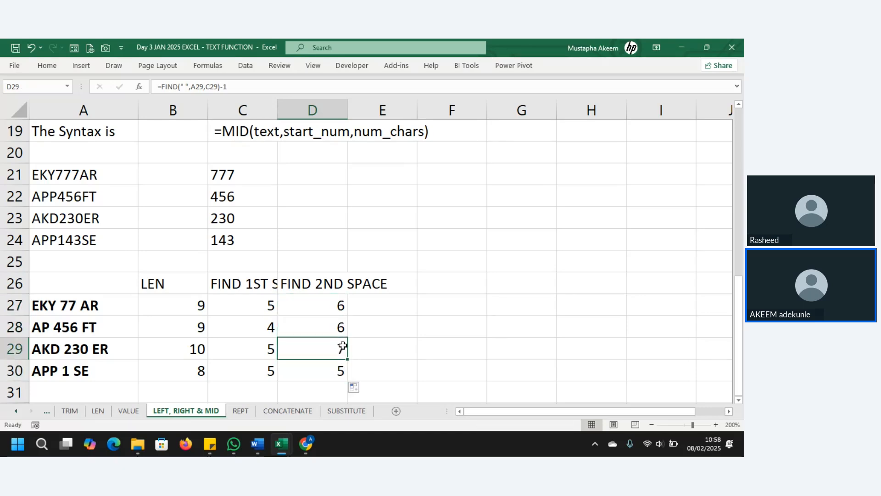
{"action": "left_click", "coordinate": [338, 299]}
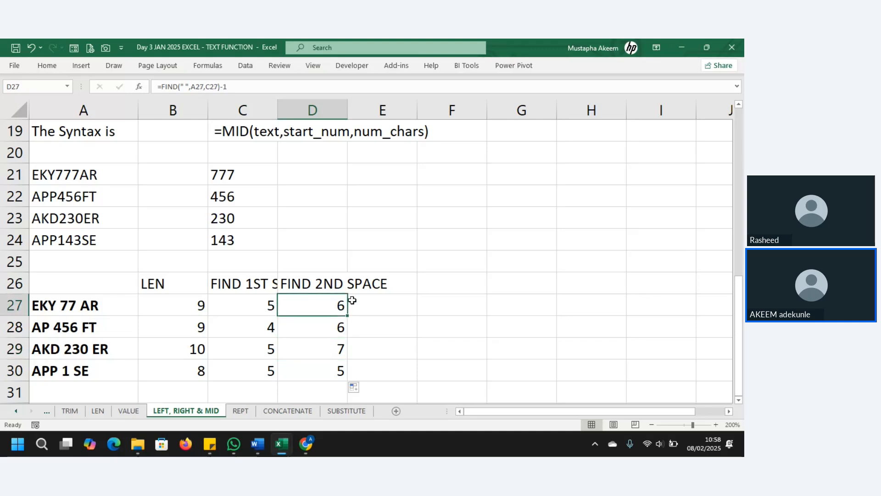
{"action": "left_click", "coordinate": [376, 304]}
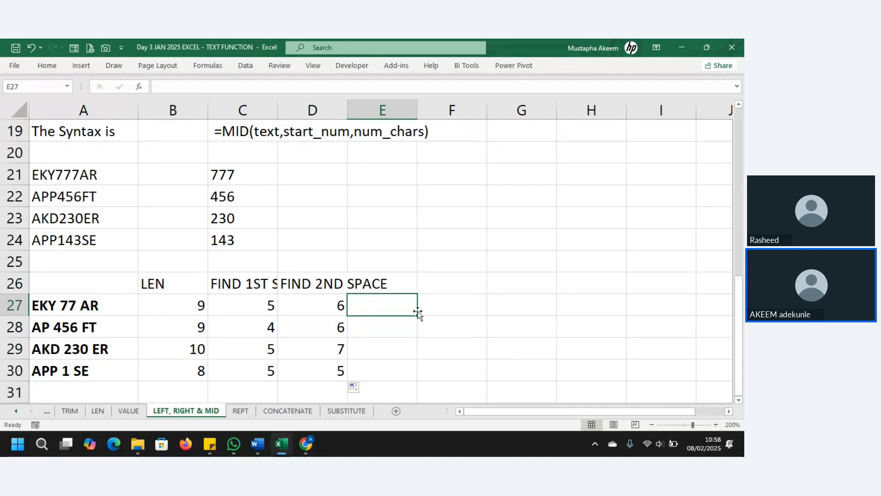
Enter =MID(A27,C27,D27) in F27, which returns 77 AR.
{"action": "left_click", "coordinate": [444, 306]}
{"action": "type", "text": "="}
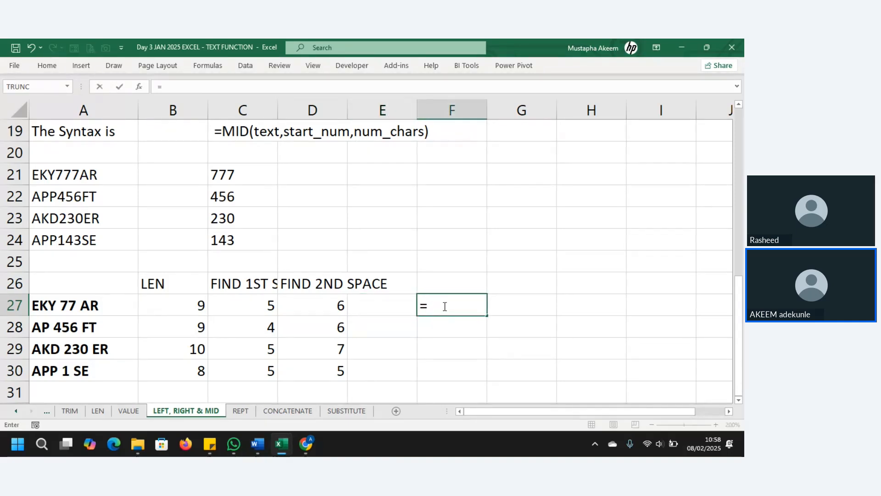
{"action": "type", "text": "MID("}
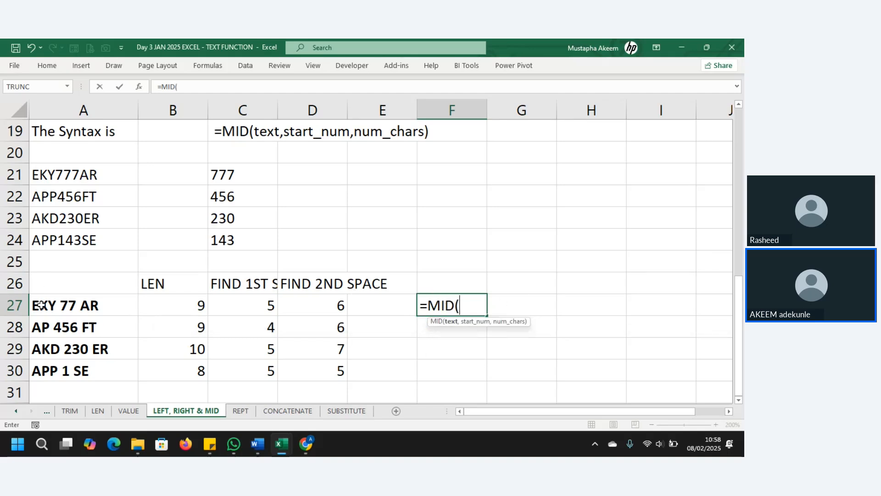
{"action": "left_click", "coordinate": [52, 308]}
{"action": "type", "text": ","}
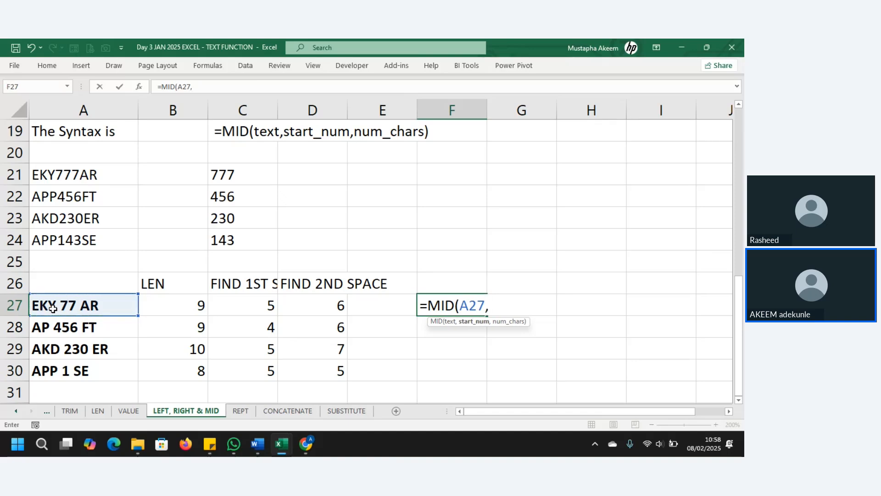
{"action": "left_click", "coordinate": [249, 306]}
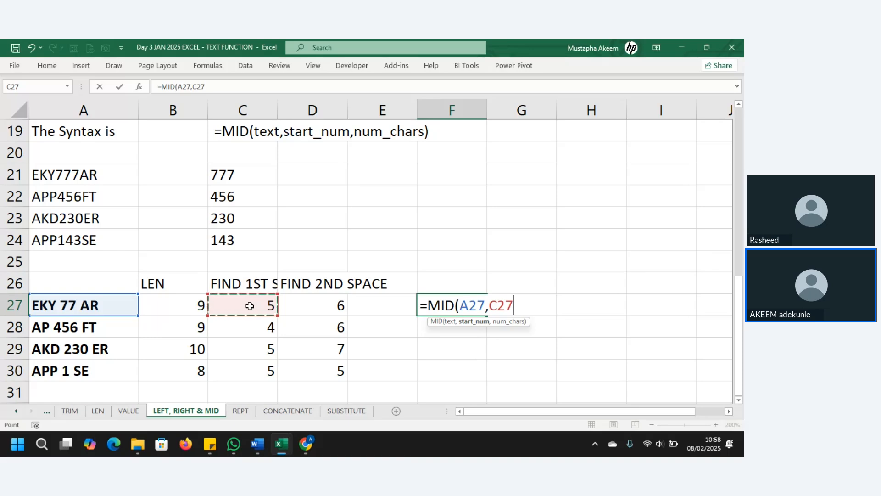
{"action": "type", "text": ","}
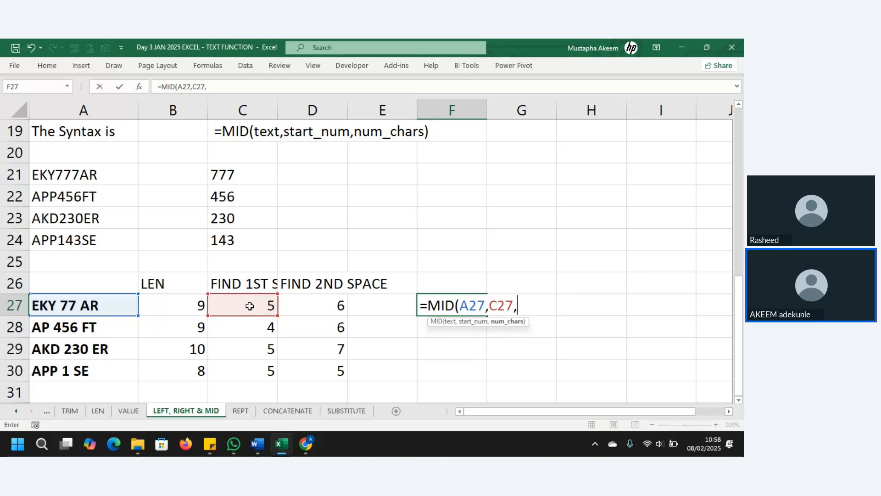
{"action": "left_click", "coordinate": [310, 306]}
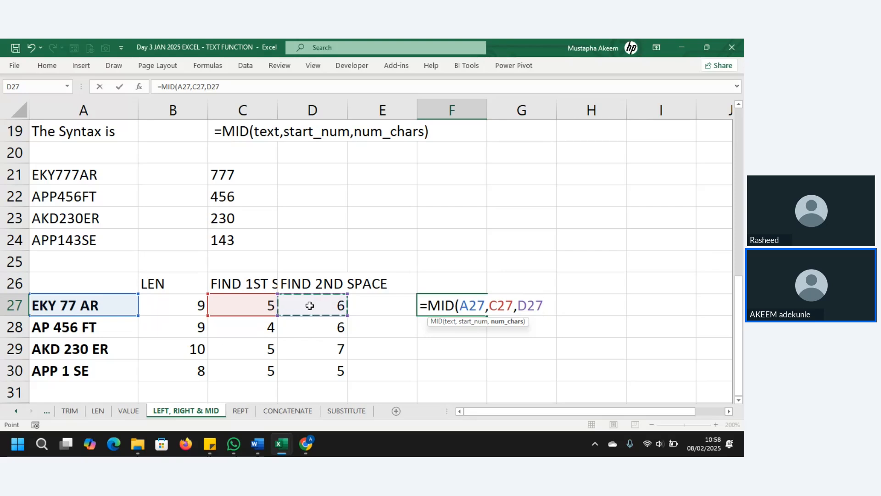
{"action": "type", "text": ")"}
{"action": "key", "text": "Return"}
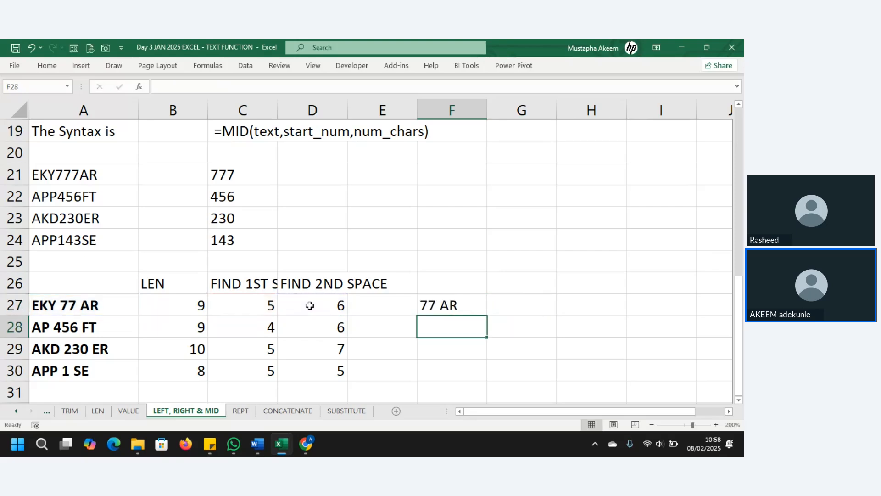
{"action": "left_click", "coordinate": [455, 303]}
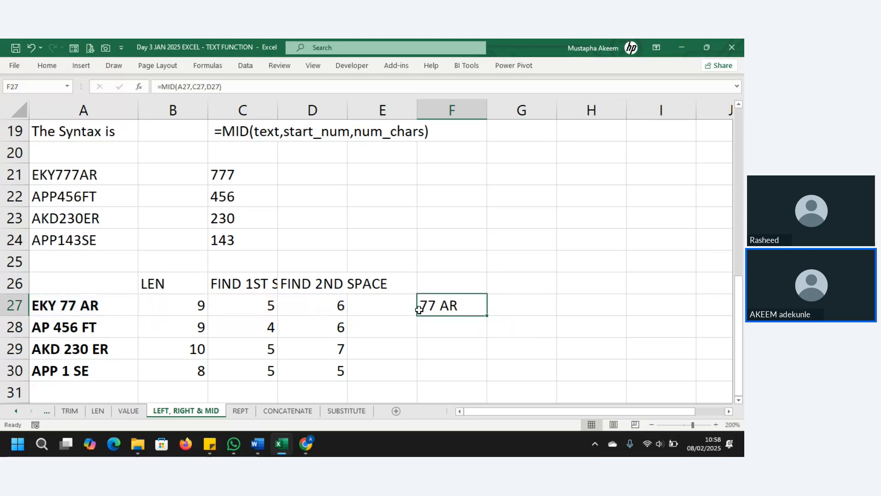
{"action": "left_click", "coordinate": [323, 302]}
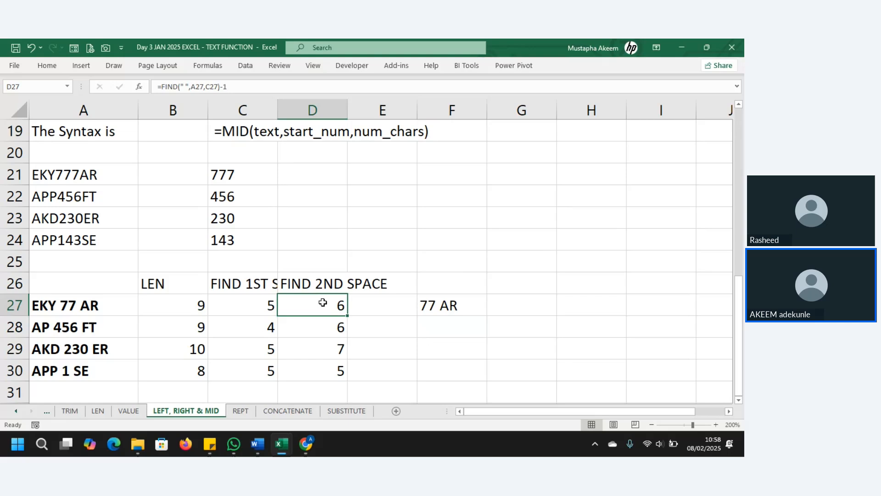
{"action": "left_click", "coordinate": [447, 305]}
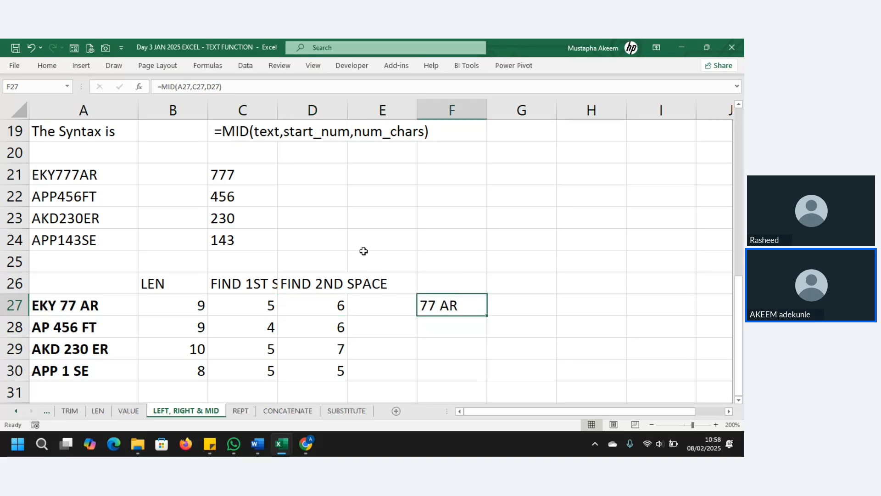
Change F27 to =MID(A27,C27,B27-D27) so it returns just 77.
{"action": "left_click", "coordinate": [221, 86]}
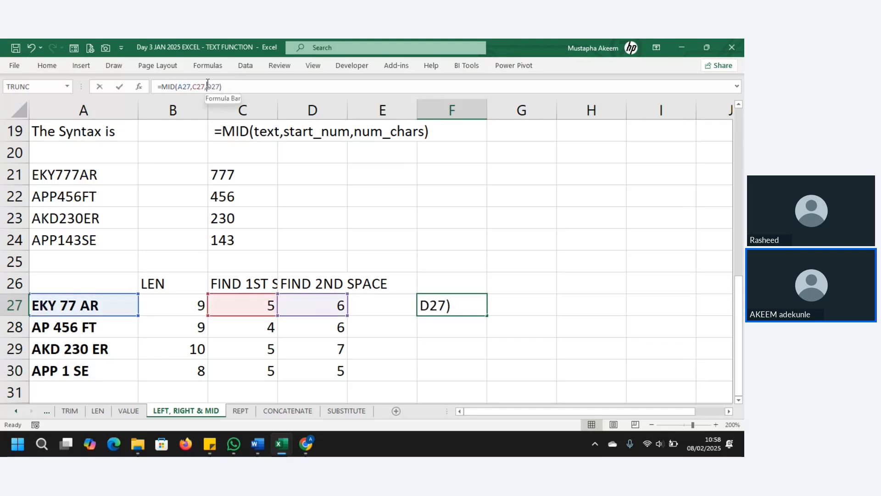
{"action": "left_click", "coordinate": [234, 90]}
{"action": "key", "text": "BackSpace"}
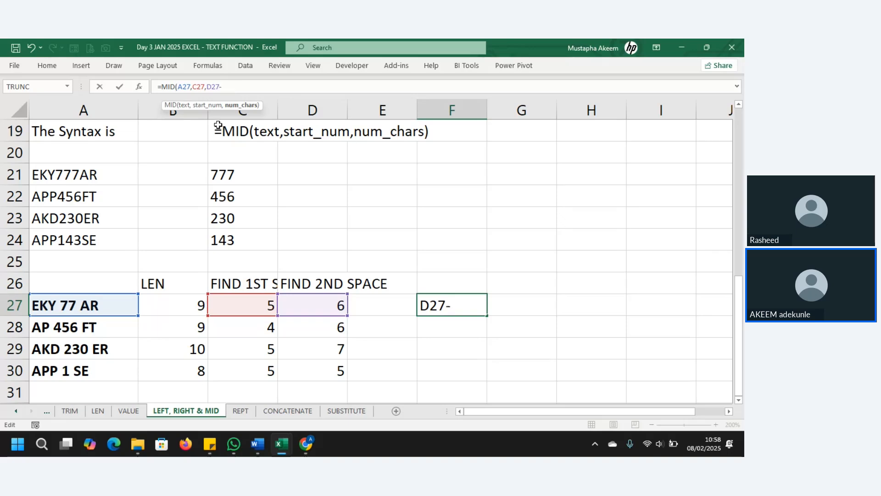
{"action": "key", "text": "BackSpace"}
{"action": "key", "text": "BackSpace"}
{"action": "key", "text": "BackSpace"}
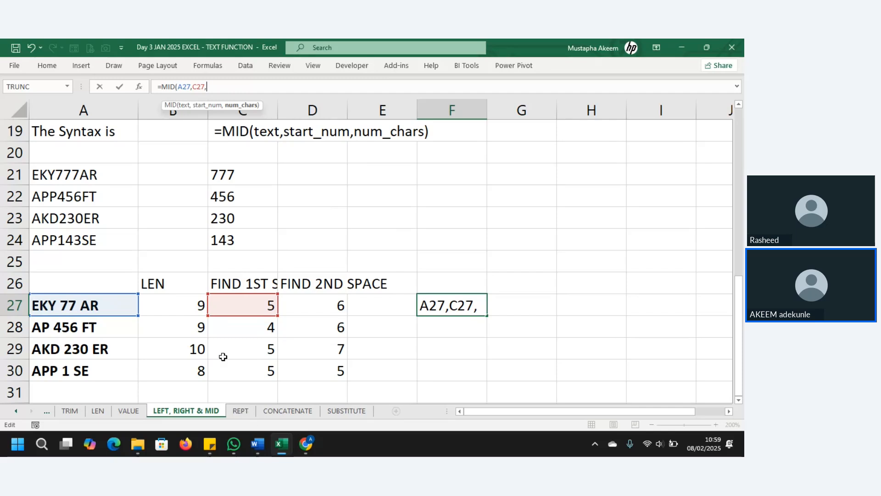
{"action": "left_click", "coordinate": [180, 308]}
{"action": "type", "text": "-"}
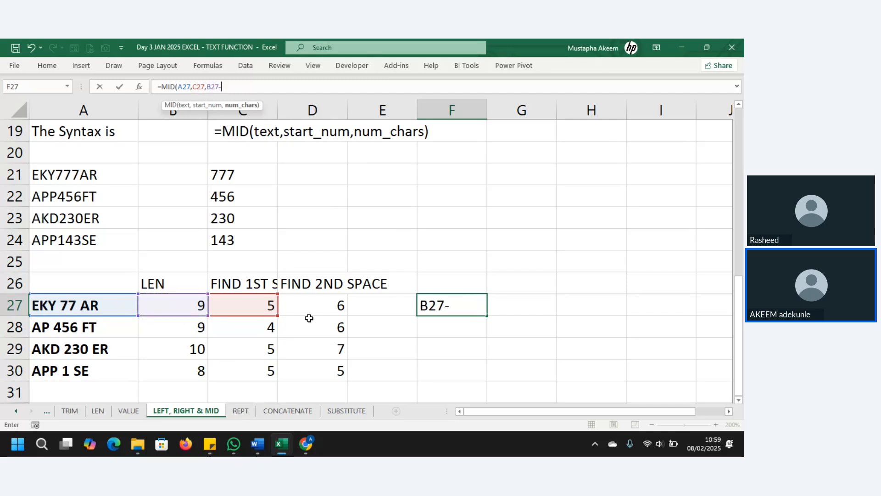
{"action": "left_click", "coordinate": [332, 300]}
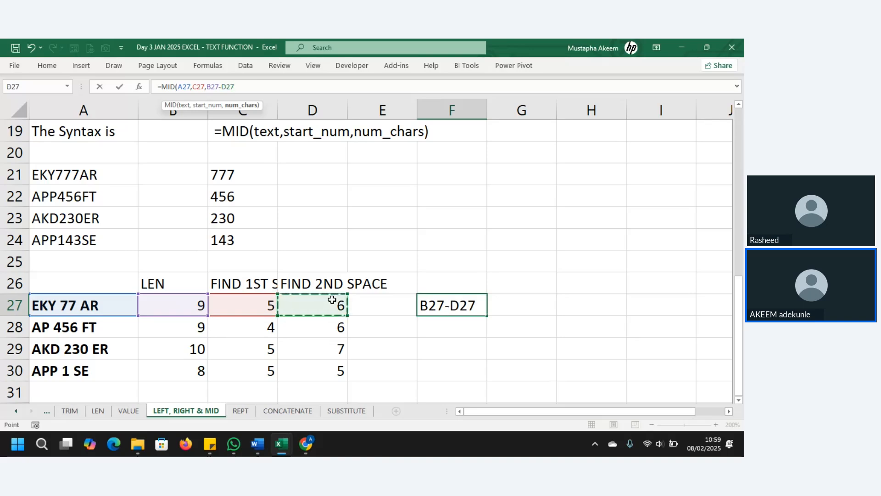
{"action": "key", "text": "Return"}
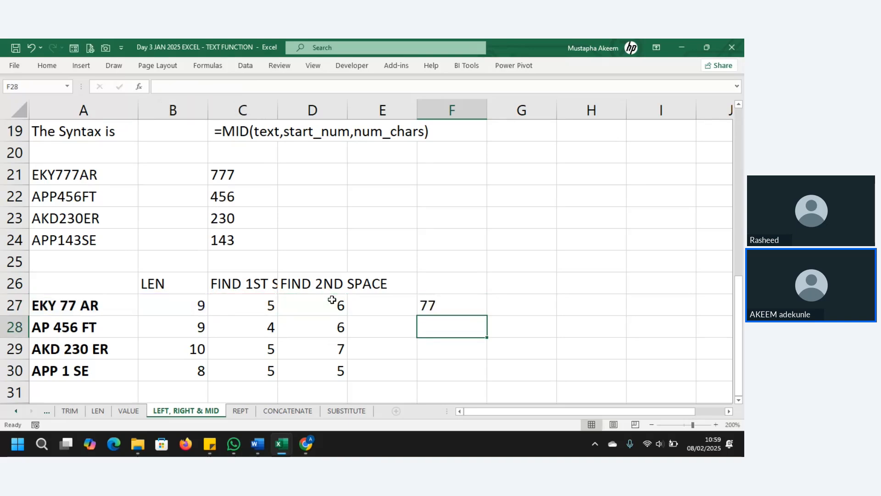
{"action": "left_click", "coordinate": [478, 305]}
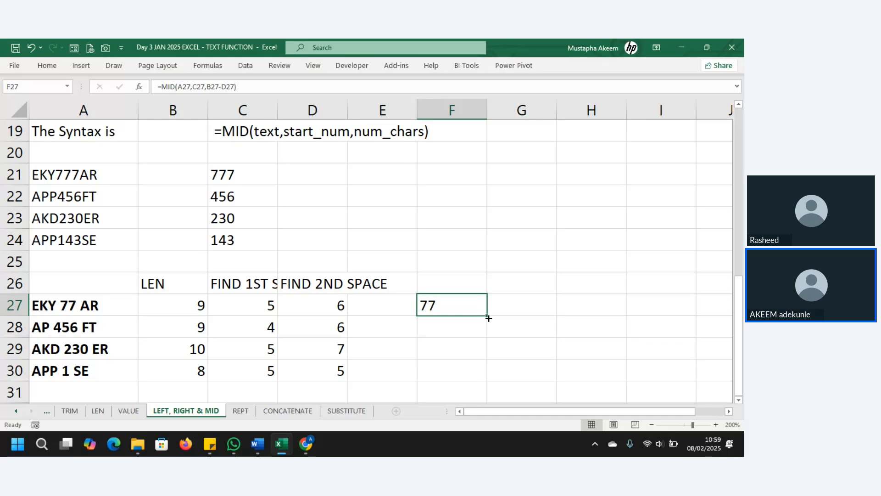
Fill the MID formula to F30, returning 77, 456, 230 and 1 S, and start =LEN in G27.
{"action": "left_click_drag", "start_coordinate": [488, 317], "coordinate": [492, 387]}
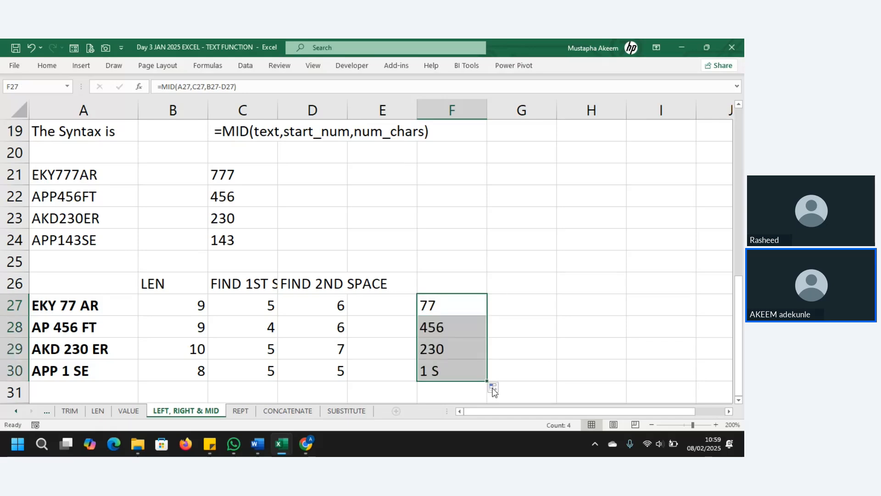
{"action": "left_click", "coordinate": [432, 328]}
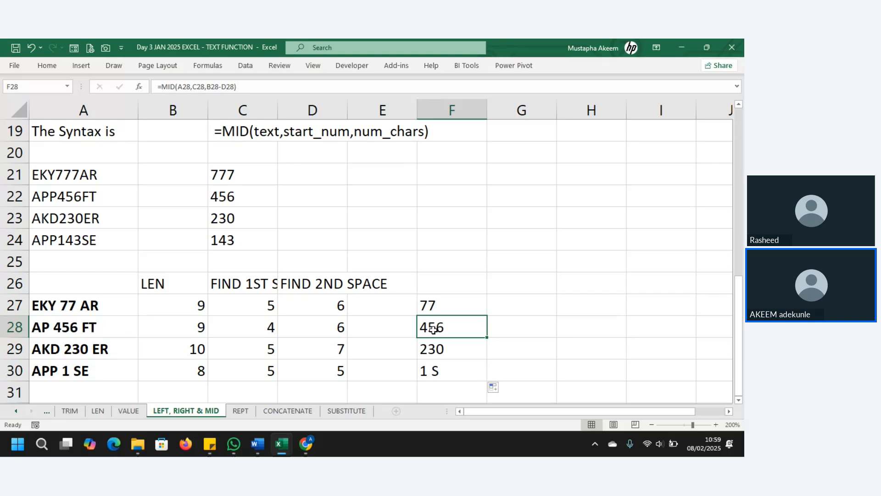
{"action": "left_click", "coordinate": [447, 303]}
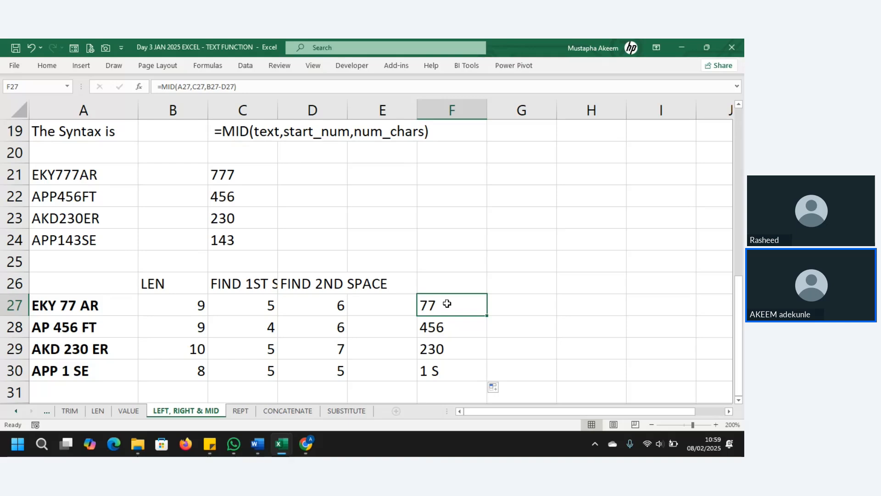
{"action": "left_click", "coordinate": [441, 329]}
{"action": "left_click", "coordinate": [435, 354]}
{"action": "left_click", "coordinate": [434, 372]}
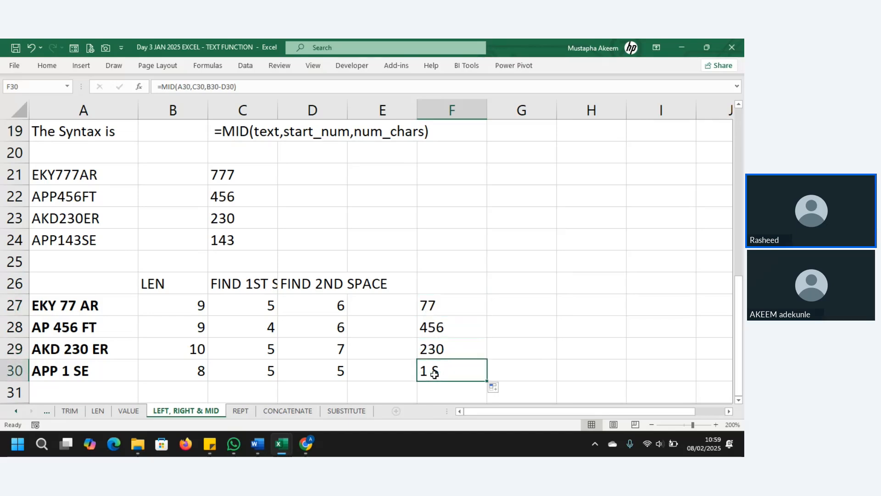
{"action": "left_click", "coordinate": [442, 304]}
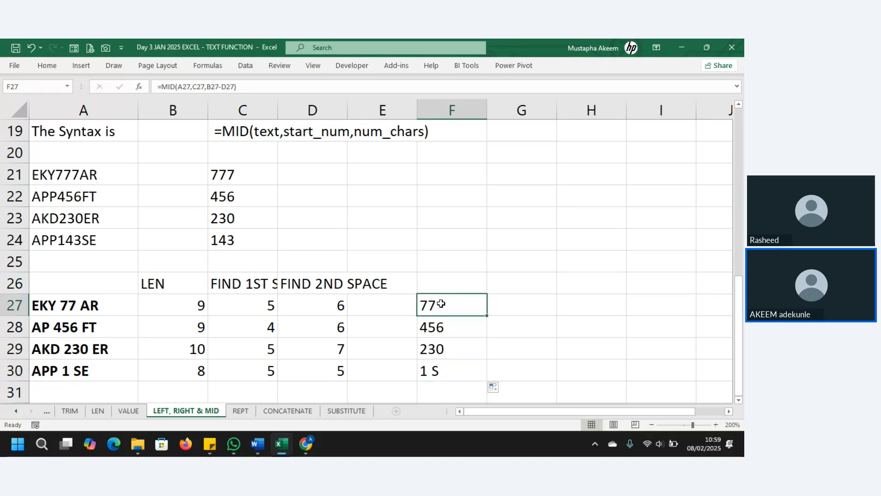
{"action": "left_click", "coordinate": [519, 306]}
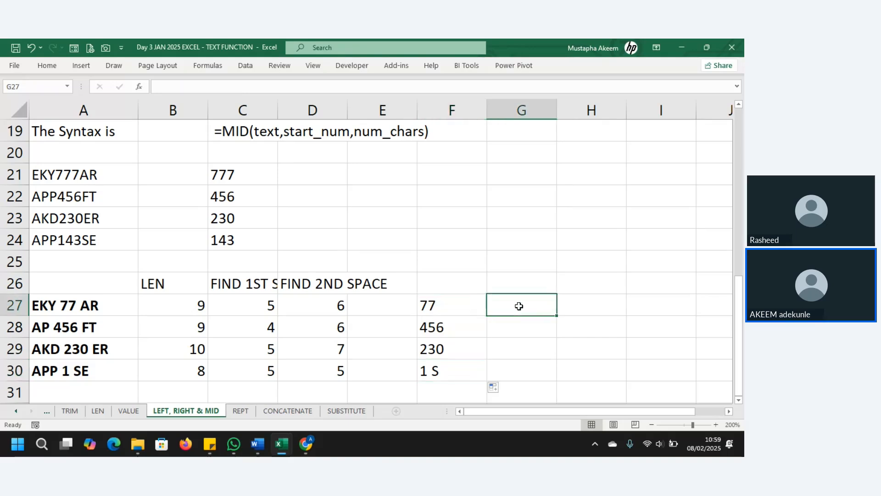
{"action": "type", "text": "=LE"}
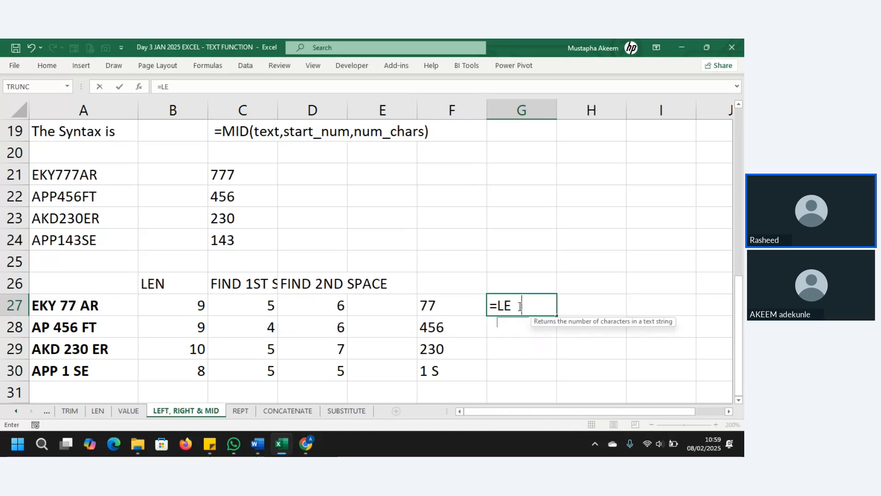
{"action": "type", "text": "N"}
Complete =LEN(F27) in G27 and fill it down to G30, each returning 3.
{"action": "left_click", "coordinate": [450, 310]}
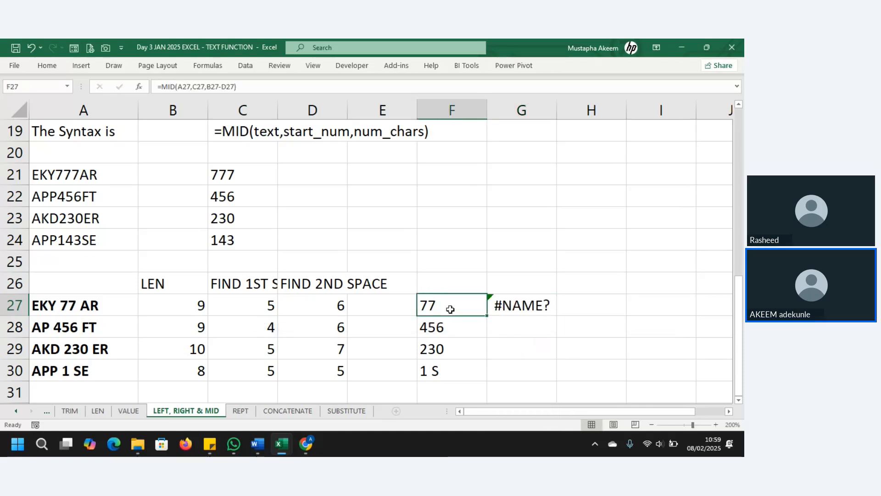
{"action": "left_click", "coordinate": [494, 303]}
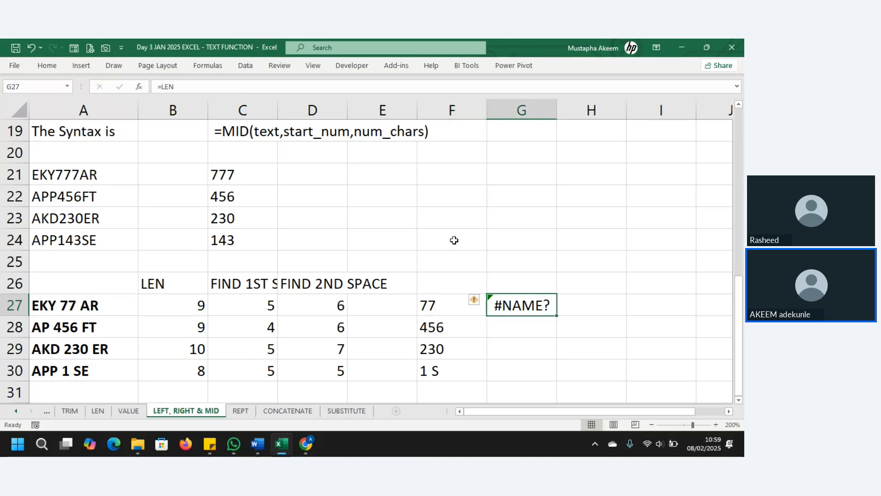
{"action": "left_click", "coordinate": [216, 87]}
{"action": "type", "text": "("}
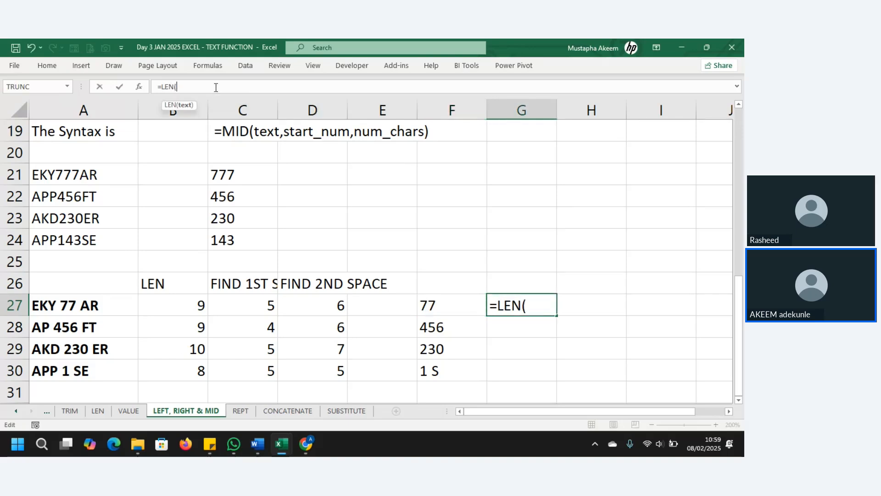
{"action": "left_click", "coordinate": [440, 307]}
{"action": "key", "text": "Return"}
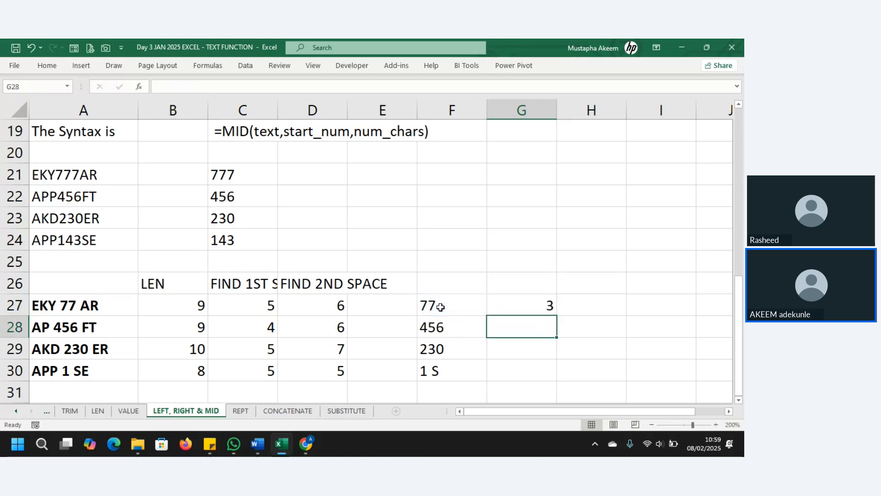
{"action": "left_click", "coordinate": [548, 304]}
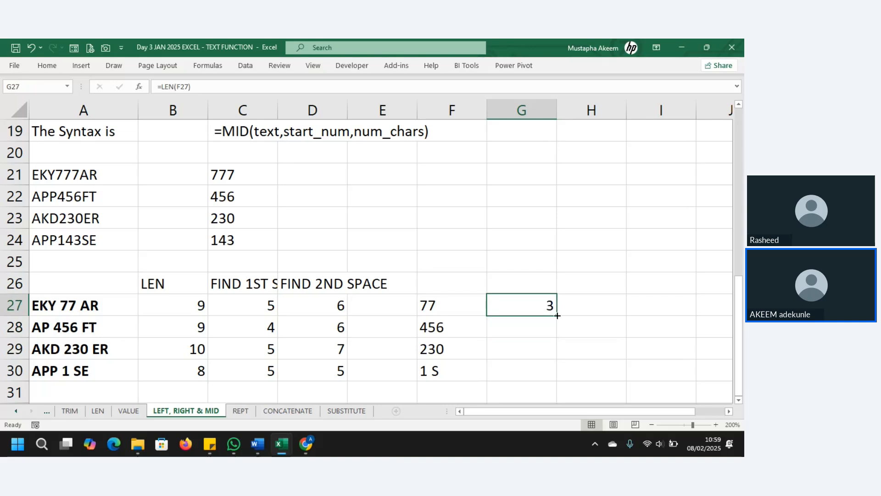
{"action": "left_click_drag", "start_coordinate": [557, 317], "coordinate": [560, 374]}
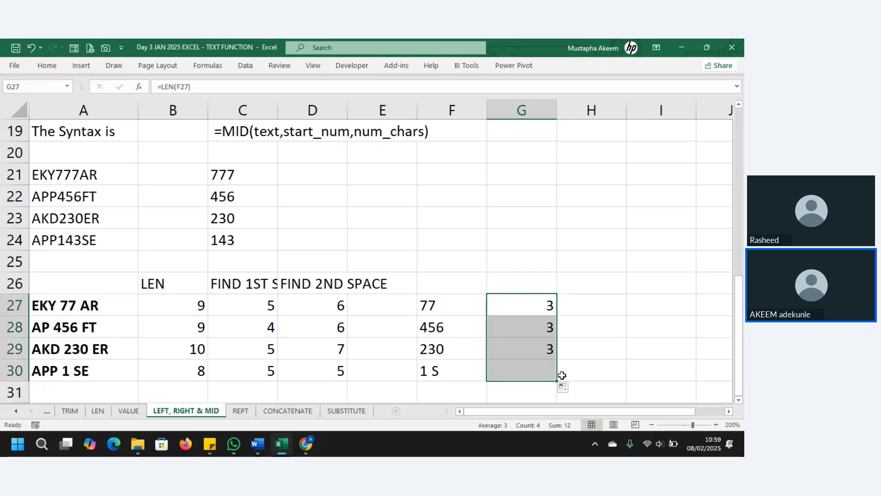
{"action": "left_click_drag", "start_coordinate": [546, 325], "coordinate": [545, 344]}
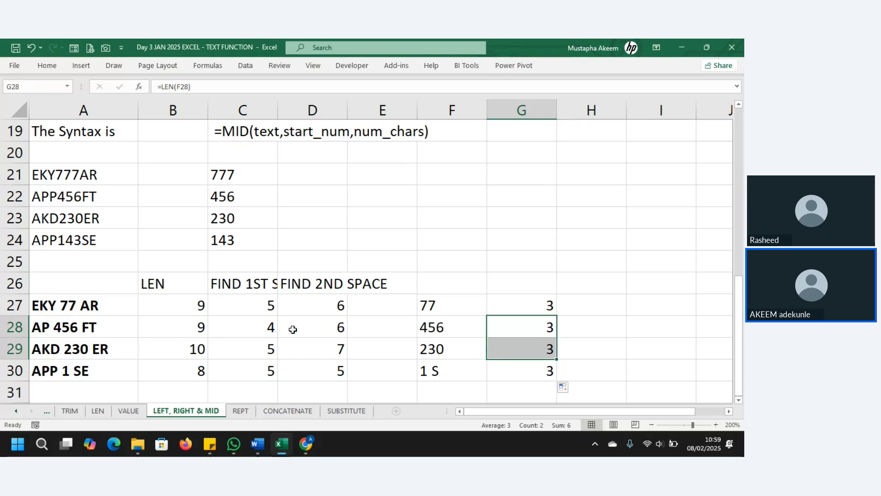
{"action": "left_click", "coordinate": [336, 310]}
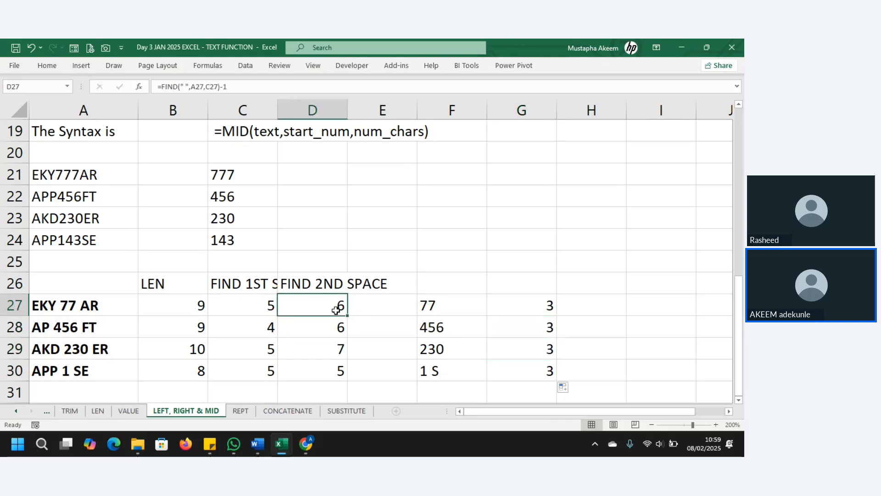
{"action": "left_click", "coordinate": [335, 326]}
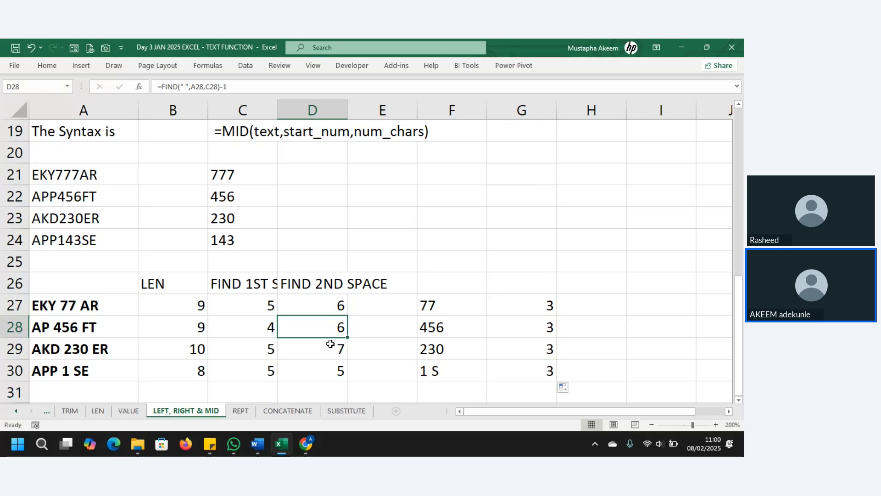
{"action": "left_click", "coordinate": [333, 346]}
{"action": "left_click", "coordinate": [329, 367]}
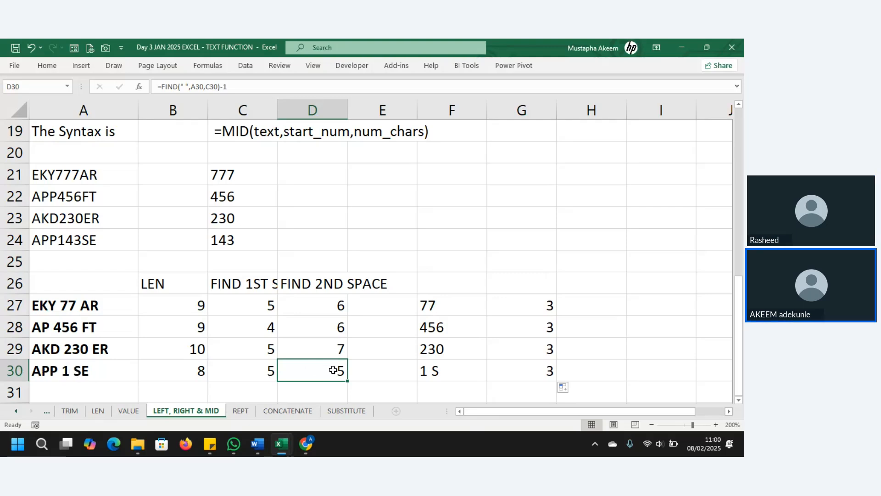
{"action": "left_click", "coordinate": [329, 304]}
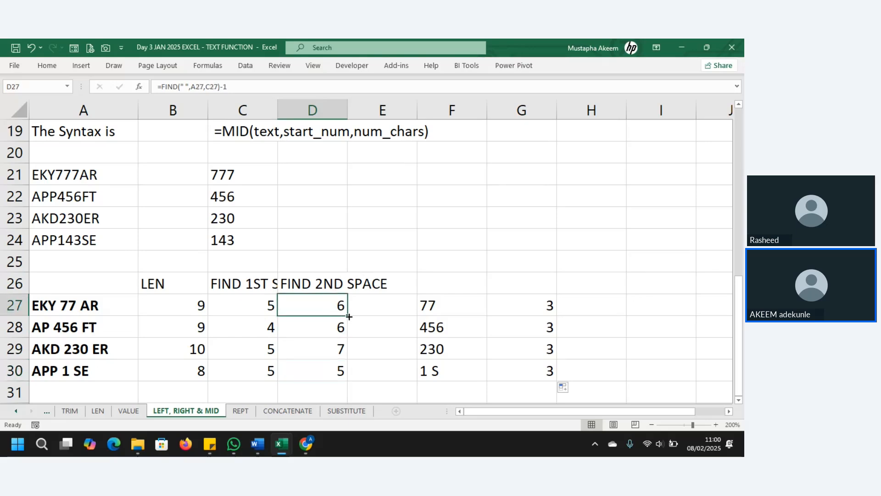
{"action": "left_click_drag", "start_coordinate": [349, 316], "coordinate": [344, 377]}
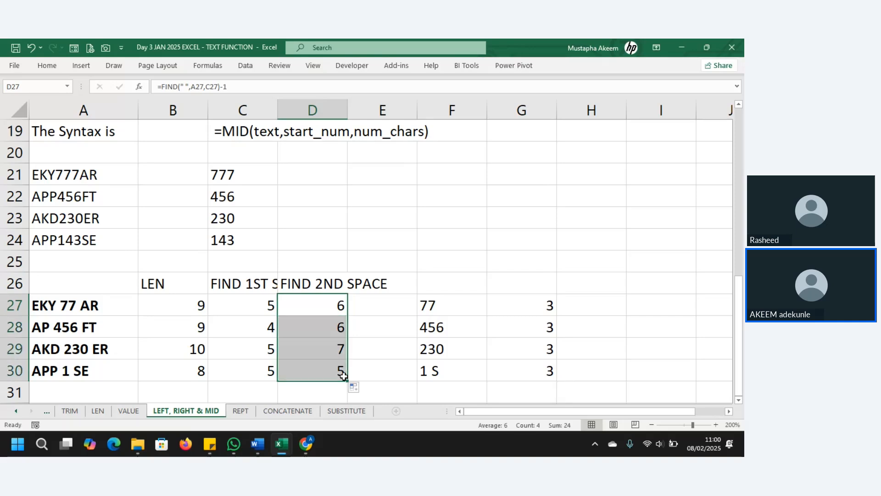
{"action": "double_click", "coordinate": [337, 372]}
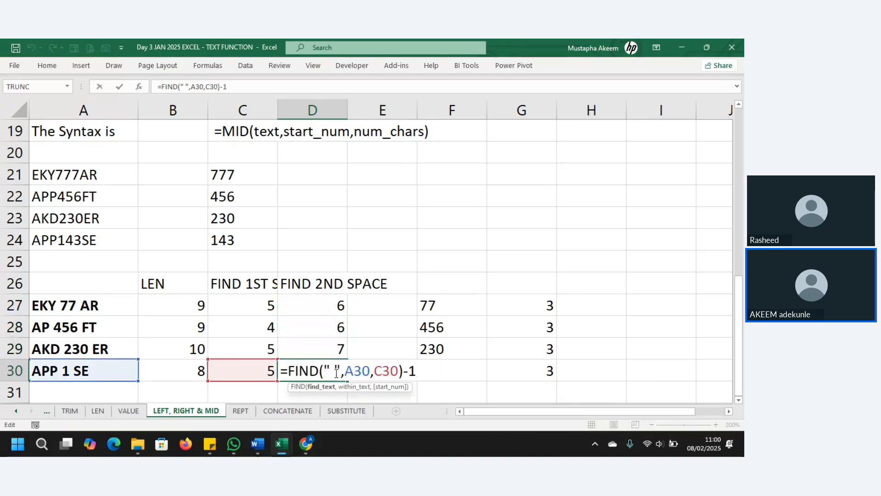
{"action": "left_click", "coordinate": [382, 371]}
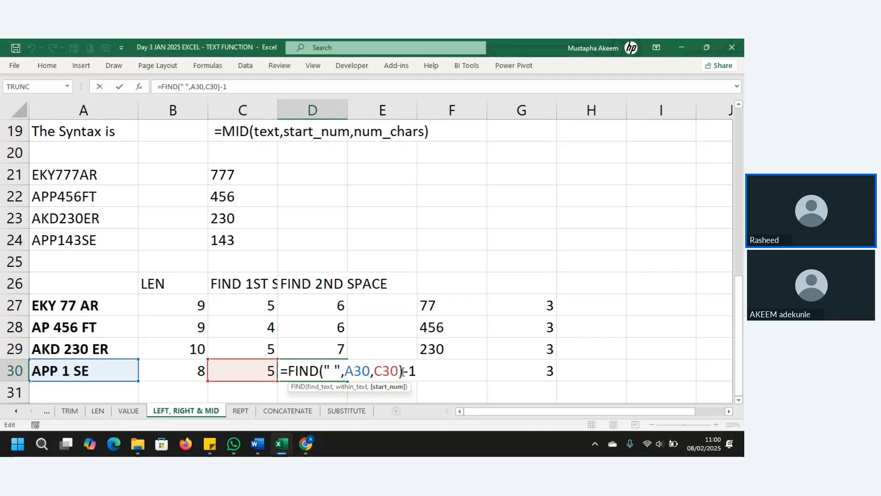
{"action": "left_click", "coordinate": [361, 373]}
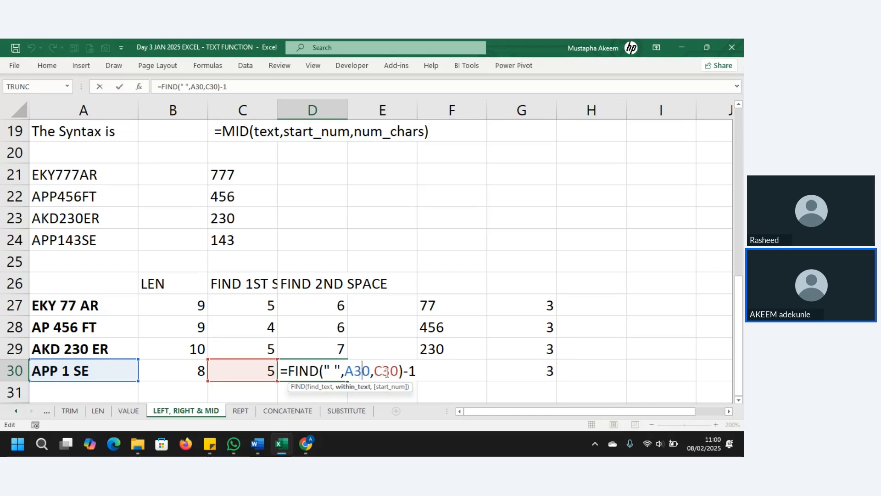
{"action": "left_click", "coordinate": [387, 373]}
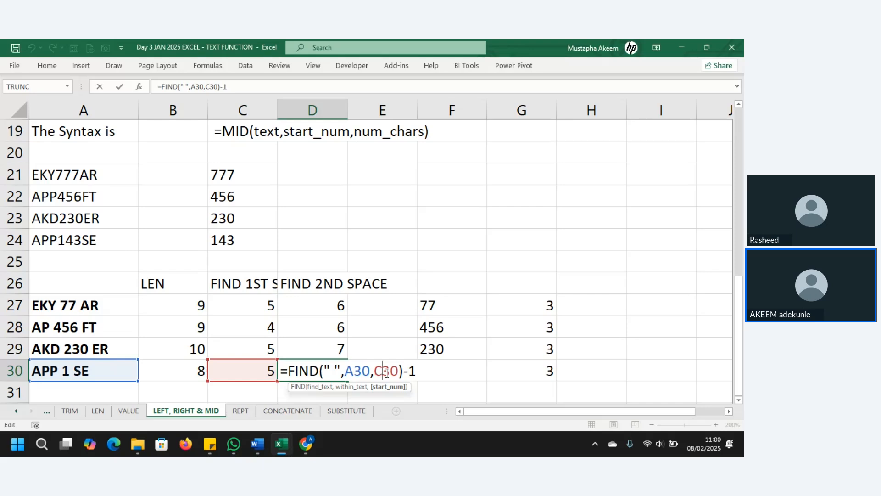
{"action": "key", "text": "Return"}
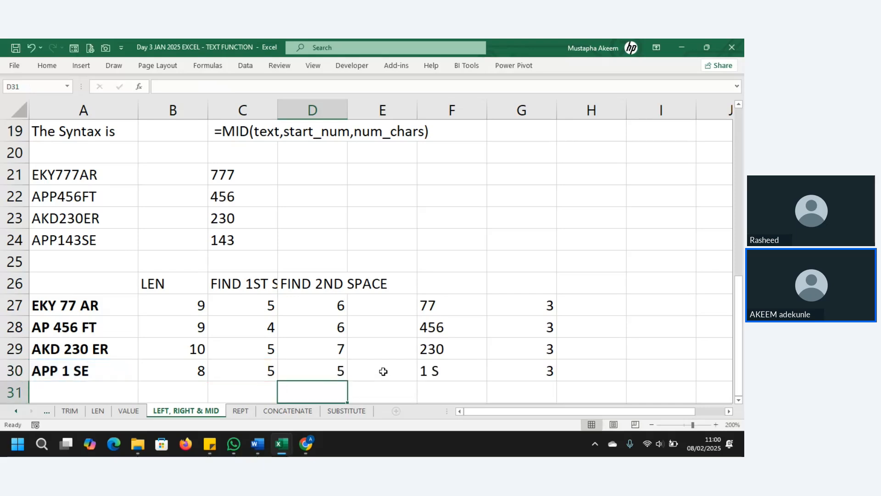
{"action": "left_click", "coordinate": [273, 304]}
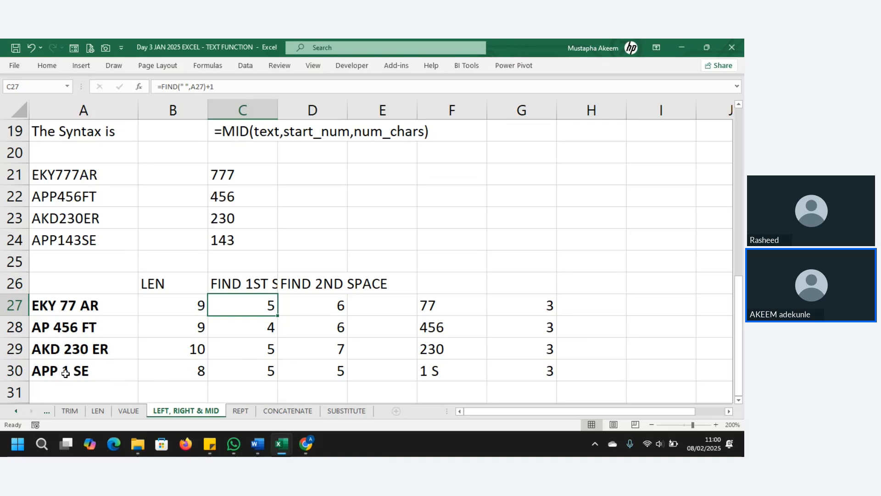
{"action": "left_click", "coordinate": [335, 370]}
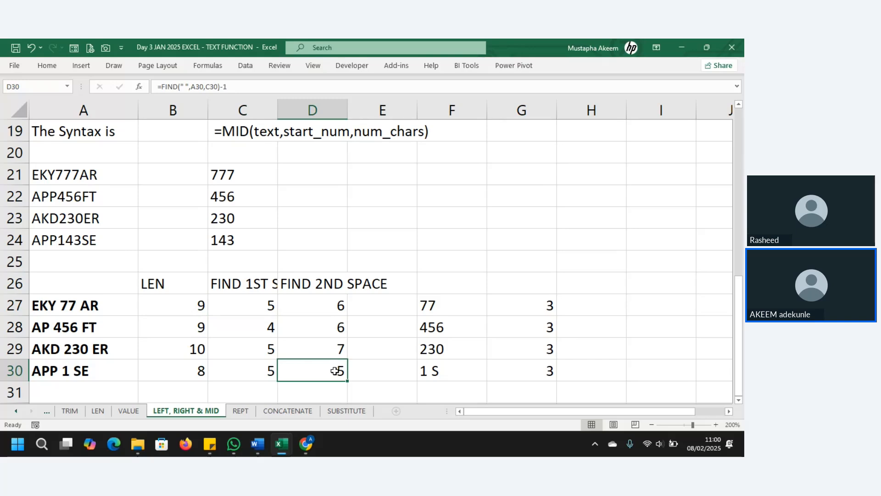
{"action": "left_click", "coordinate": [326, 304]}
{"action": "left_click", "coordinate": [325, 328]}
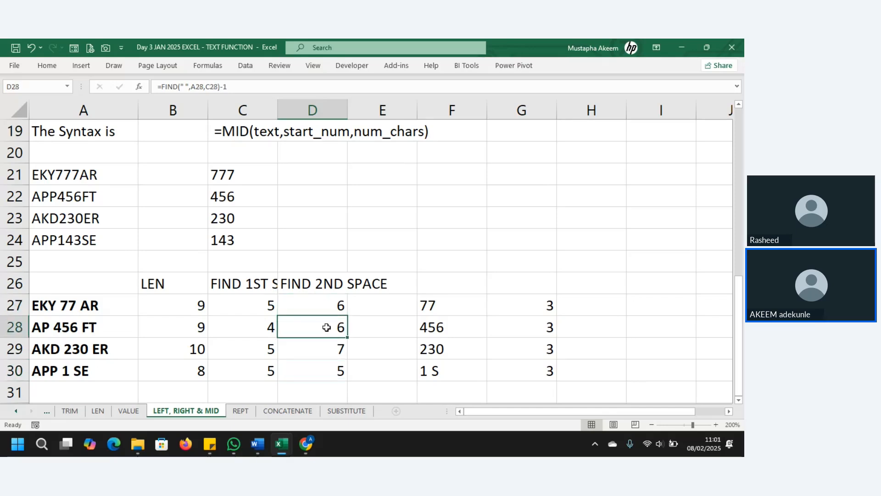
{"action": "left_click", "coordinate": [329, 348]}
{"action": "left_click", "coordinate": [332, 372]}
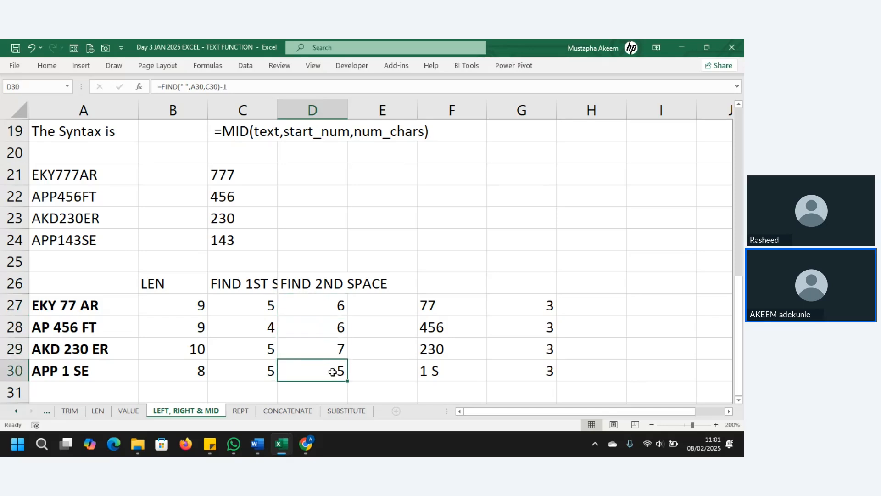
{"action": "left_click", "coordinate": [328, 309]}
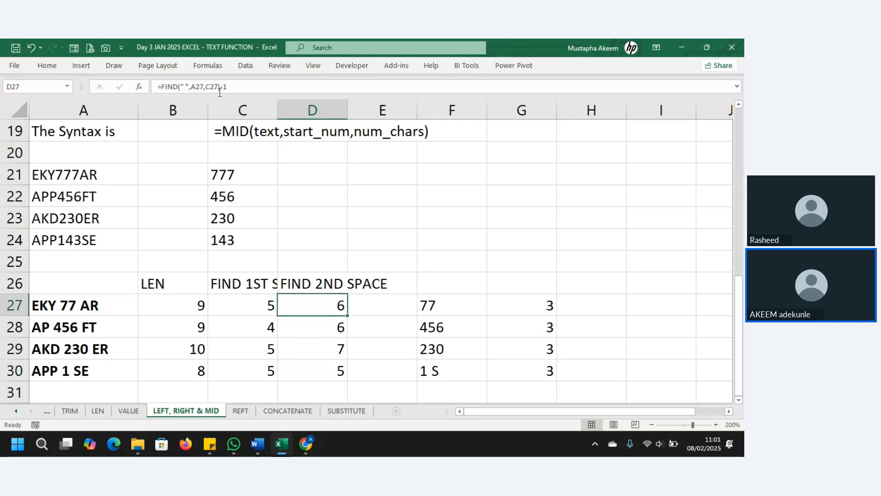
{"action": "left_click_drag", "start_coordinate": [220, 87], "coordinate": [230, 86]}
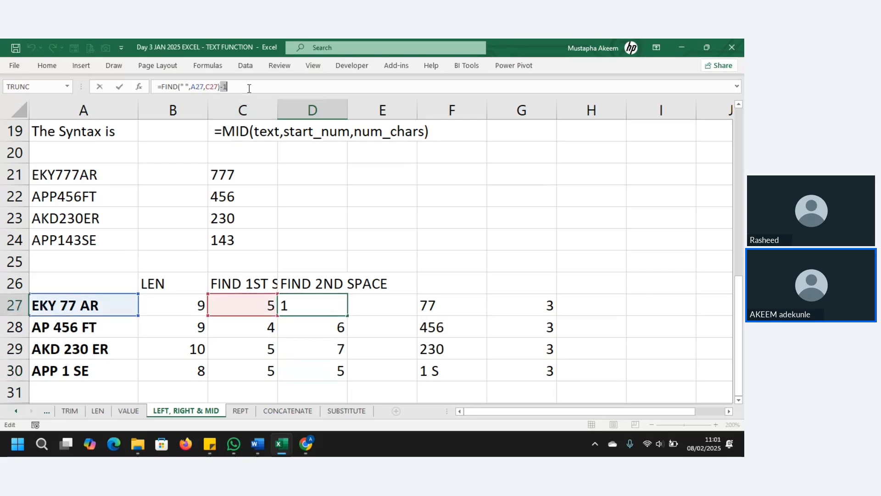
{"action": "key", "text": "BackSpace"}
{"action": "key", "text": "Return"}
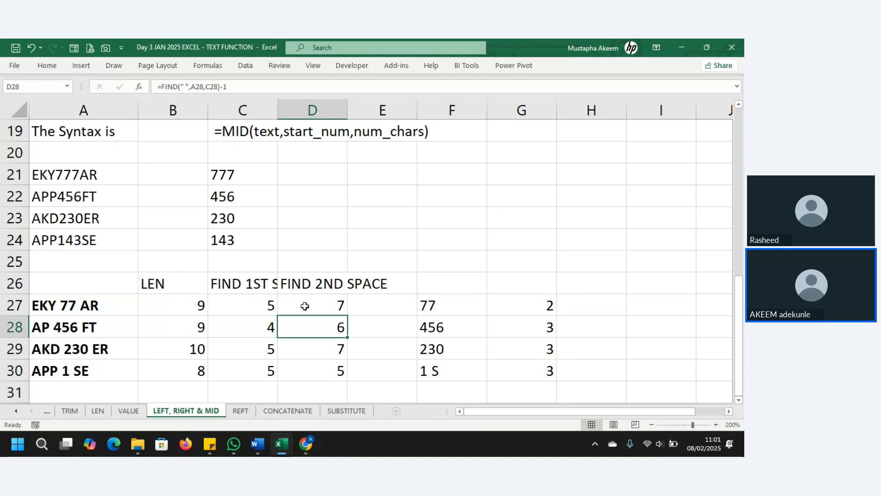
{"action": "left_click", "coordinate": [323, 306]}
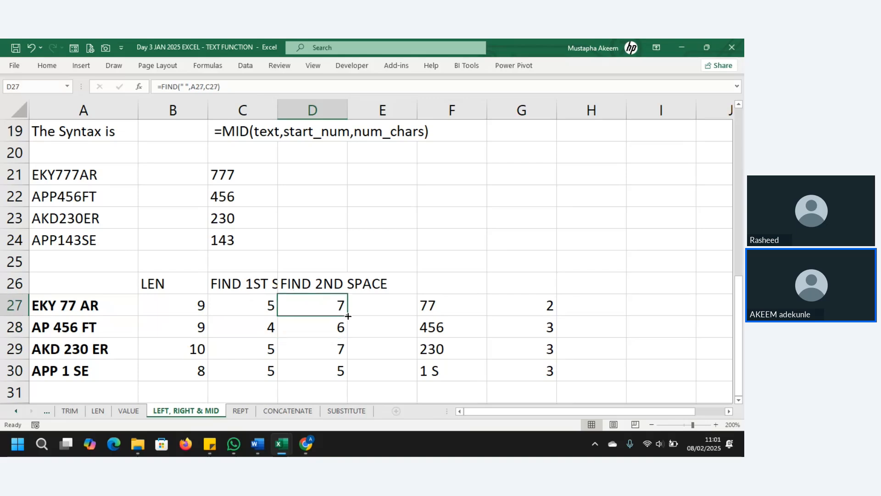
{"action": "left_click_drag", "start_coordinate": [348, 316], "coordinate": [353, 385]}
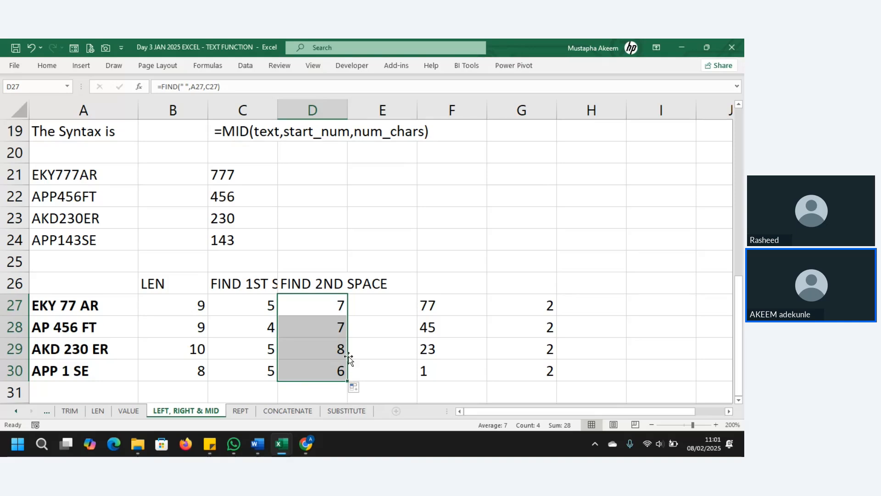
{"action": "left_click", "coordinate": [333, 330]}
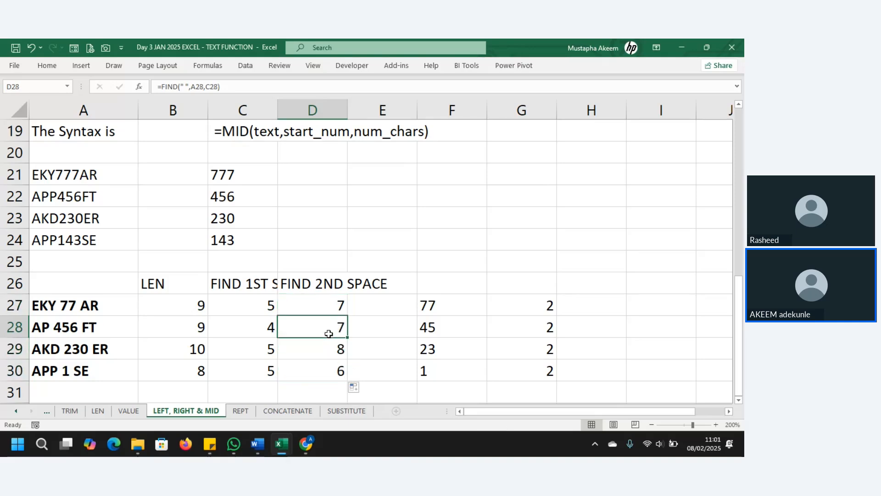
{"action": "left_click", "coordinate": [269, 326]}
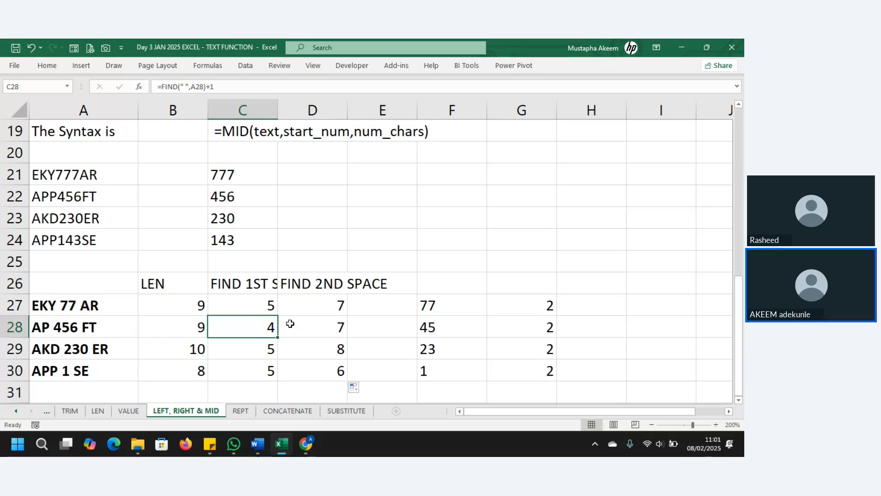
{"action": "left_click", "coordinate": [327, 326]}
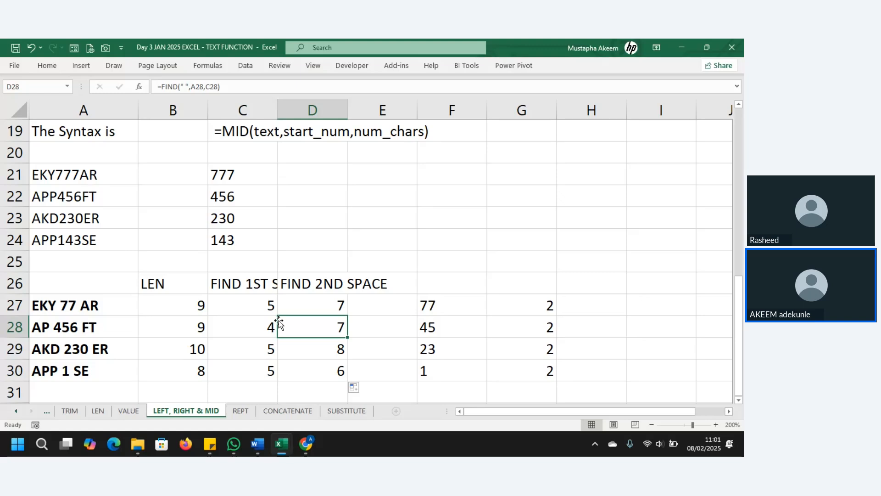
{"action": "left_click", "coordinate": [203, 290]}
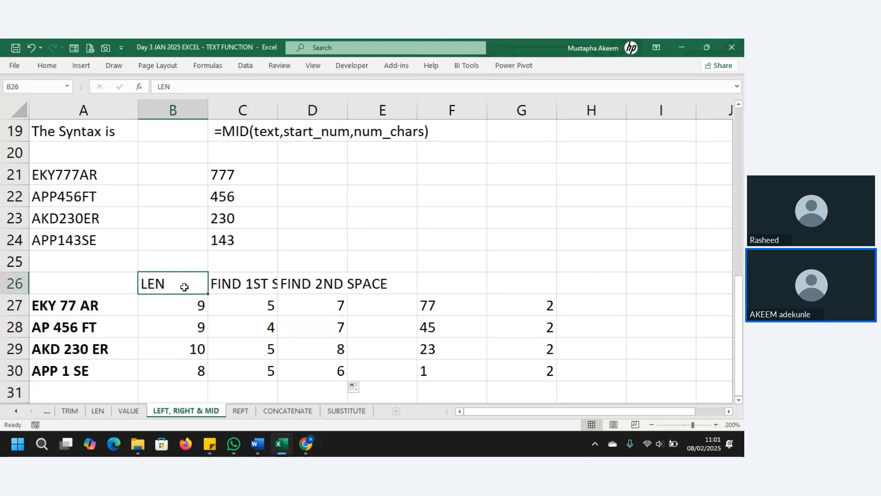
{"action": "left_click", "coordinate": [312, 327]}
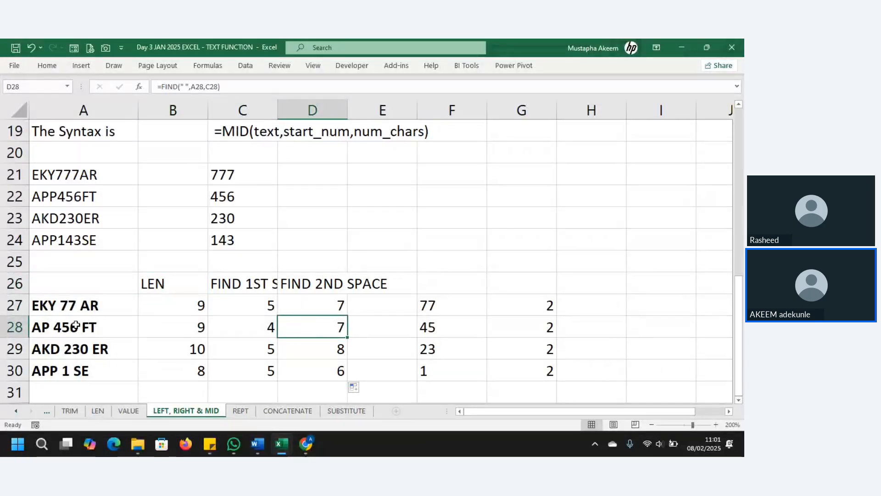
{"action": "left_click", "coordinate": [44, 327]}
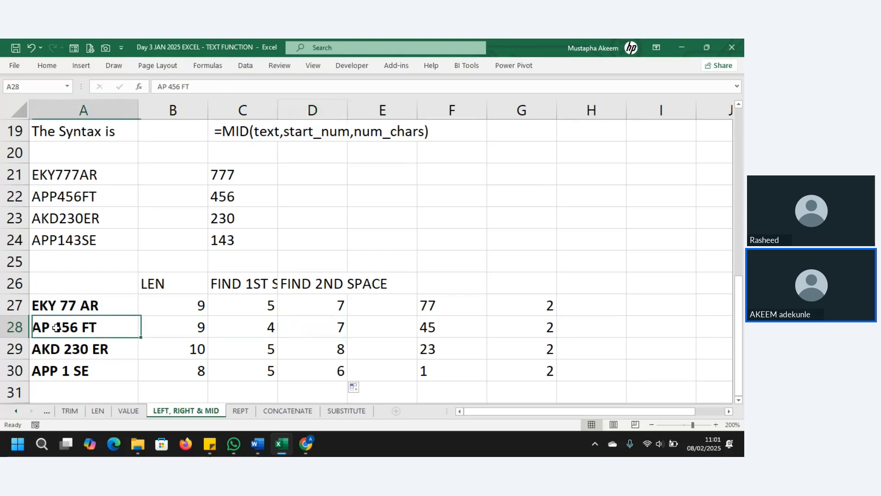
{"action": "left_click", "coordinate": [313, 328]}
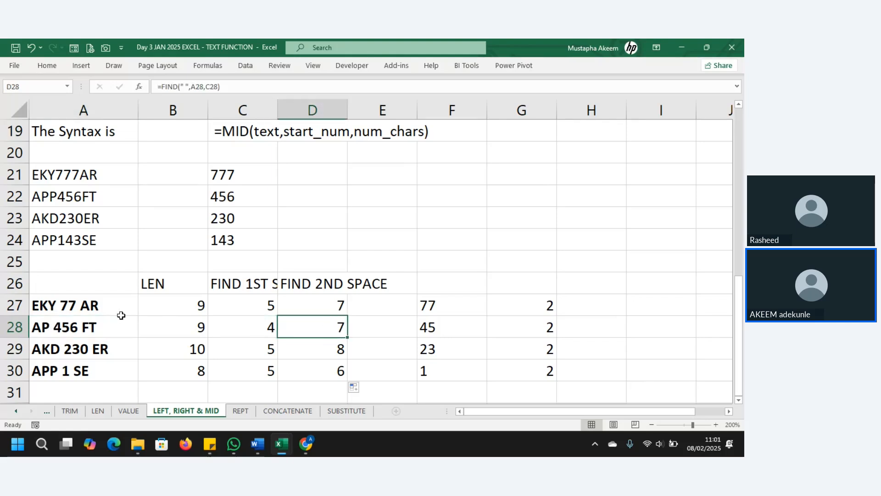
{"action": "left_click", "coordinate": [82, 328]}
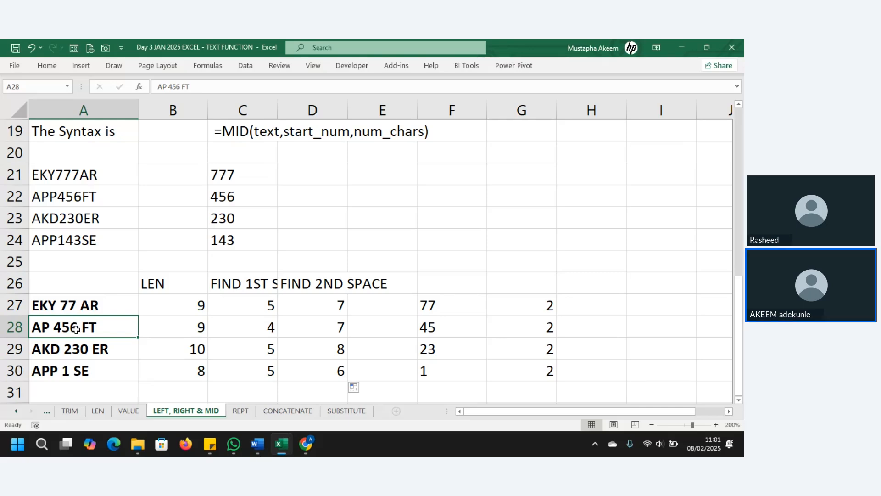
{"action": "left_click", "coordinate": [182, 329]}
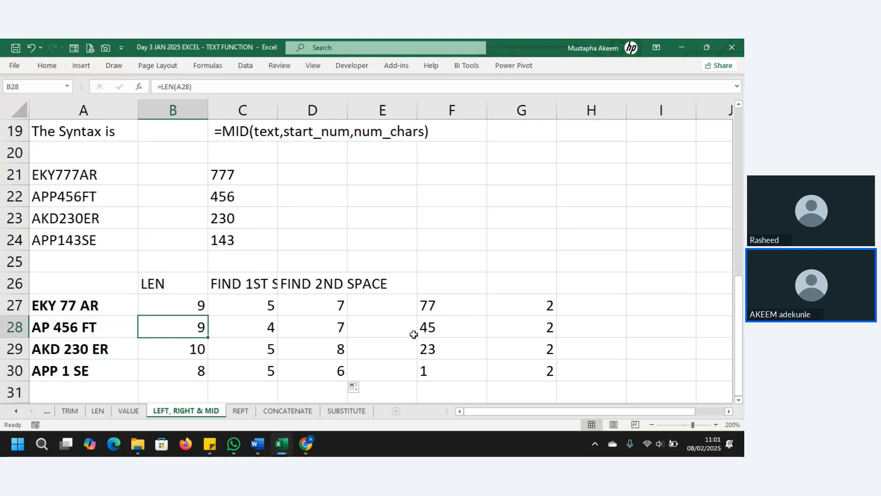
{"action": "left_click", "coordinate": [337, 327]}
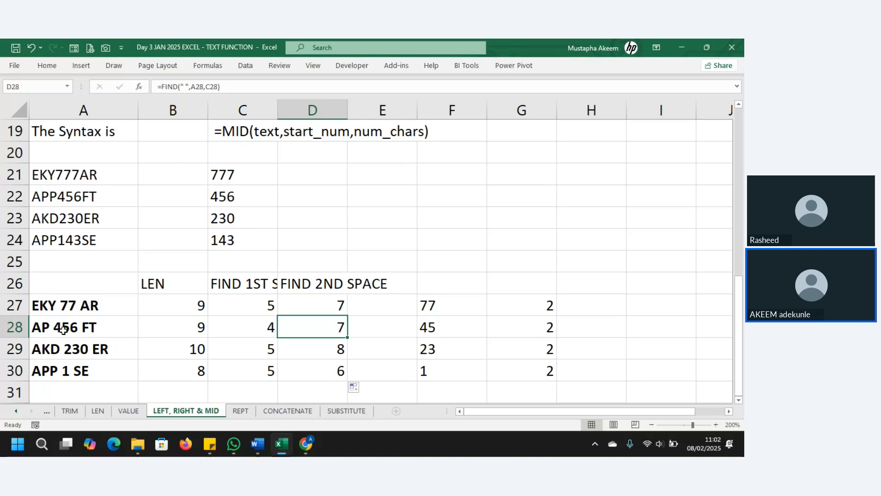
{"action": "left_click", "coordinate": [319, 307]}
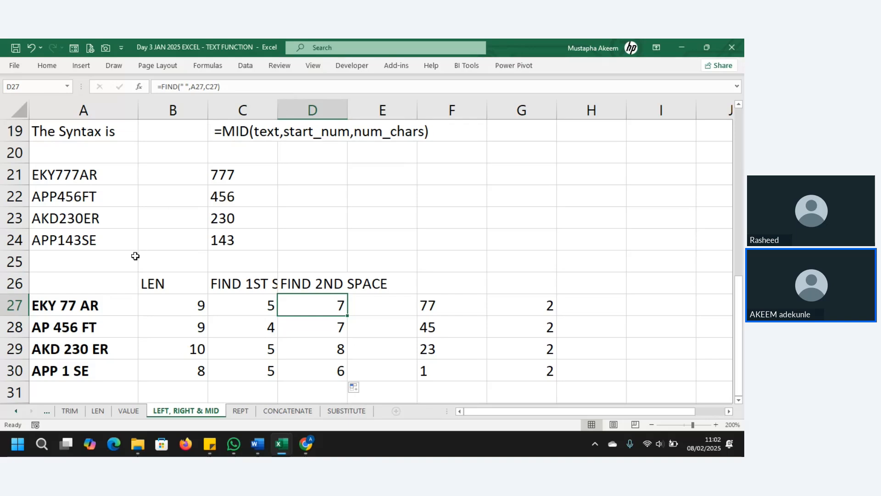
{"action": "left_click", "coordinate": [72, 307]}
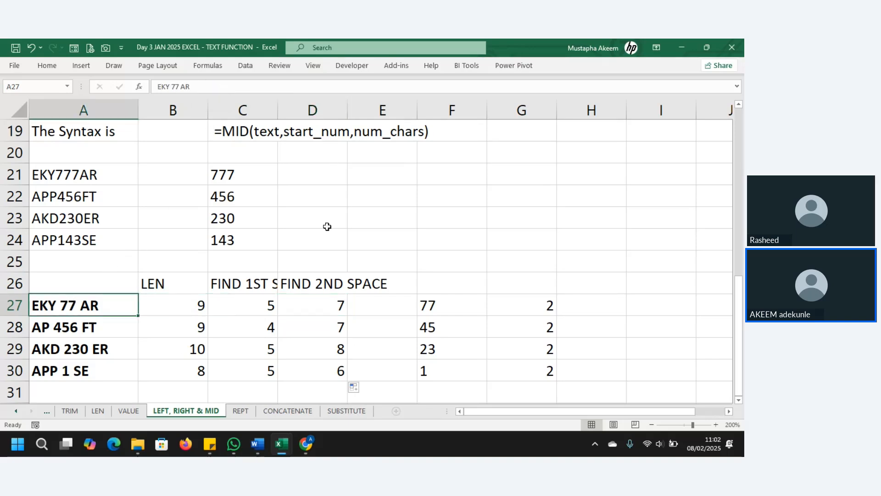
{"action": "left_click", "coordinate": [322, 298]}
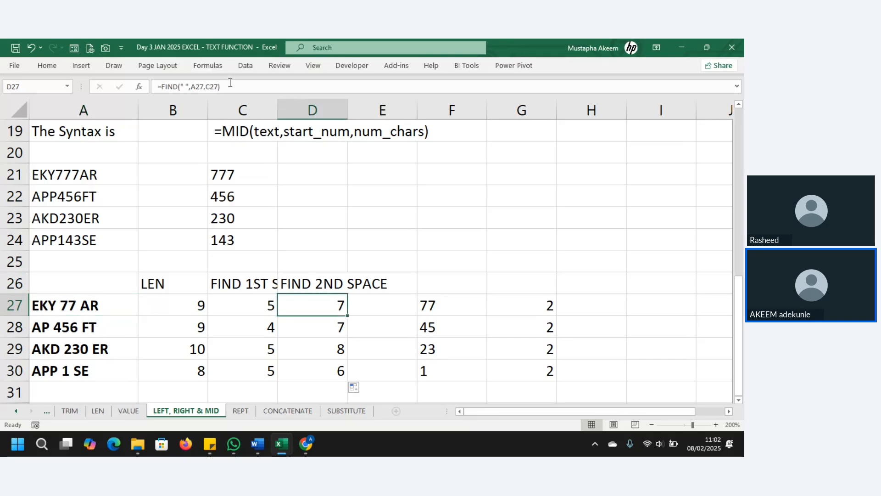
Append -1 to the D27 second-space formula so it reads FIND(" ",A27,C27)-1.
{"action": "left_click", "coordinate": [230, 83]}
{"action": "type", "text": "-1"}
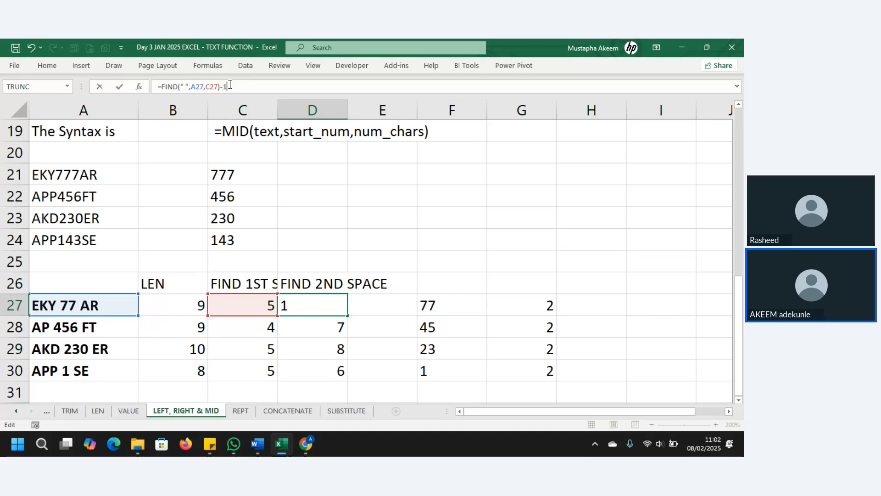
{"action": "key", "text": "Return"}
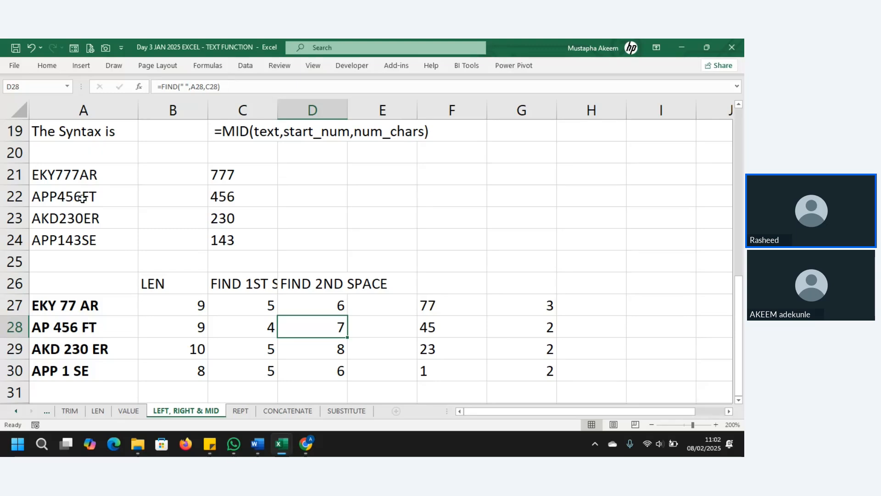
{"action": "left_click", "coordinate": [339, 306]}
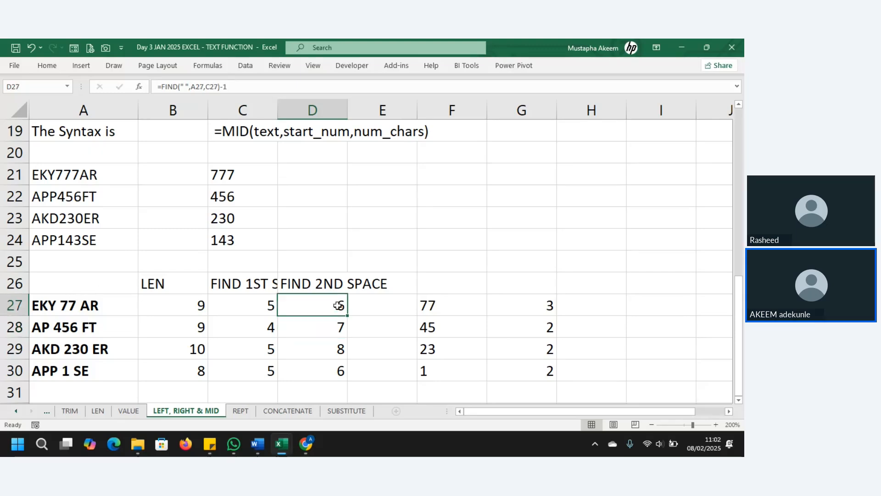
Append -1 to the D28 formula, dismissing the warnings, and fill it down to D30.
{"action": "left_click", "coordinate": [305, 331]}
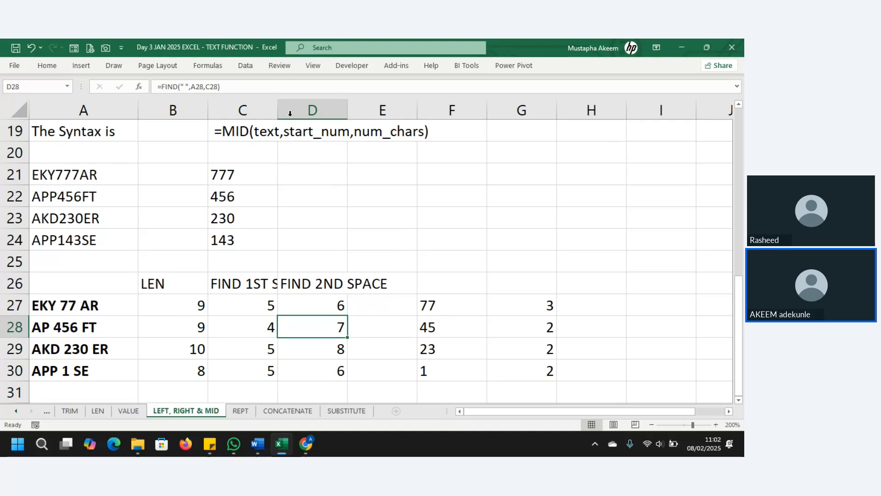
{"action": "left_click", "coordinate": [251, 90]}
{"action": "type", "text": "-"}
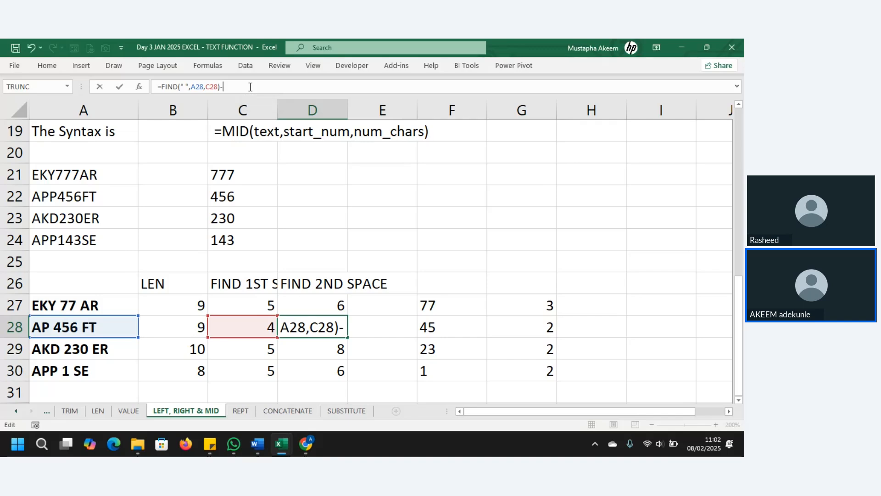
{"action": "key", "text": "Return"}
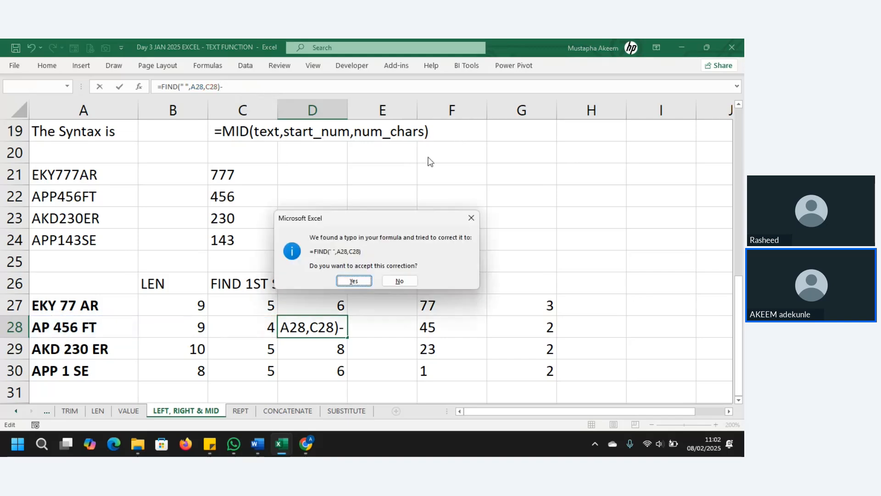
{"action": "left_click", "coordinate": [471, 217]}
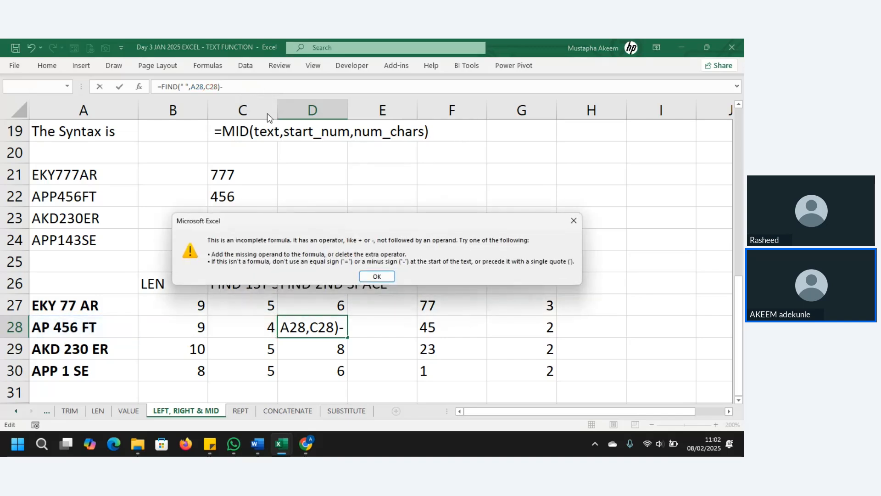
{"action": "left_click", "coordinate": [574, 220]}
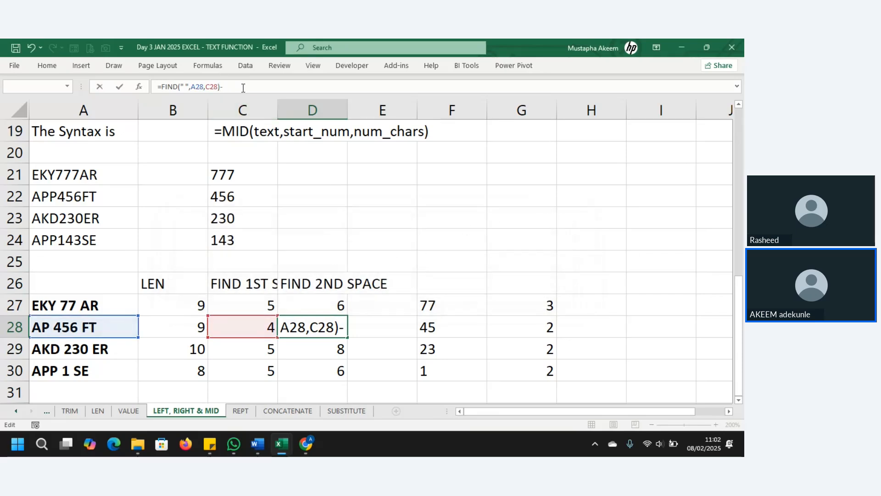
{"action": "type", "text": "1"}
{"action": "key", "text": "Return"}
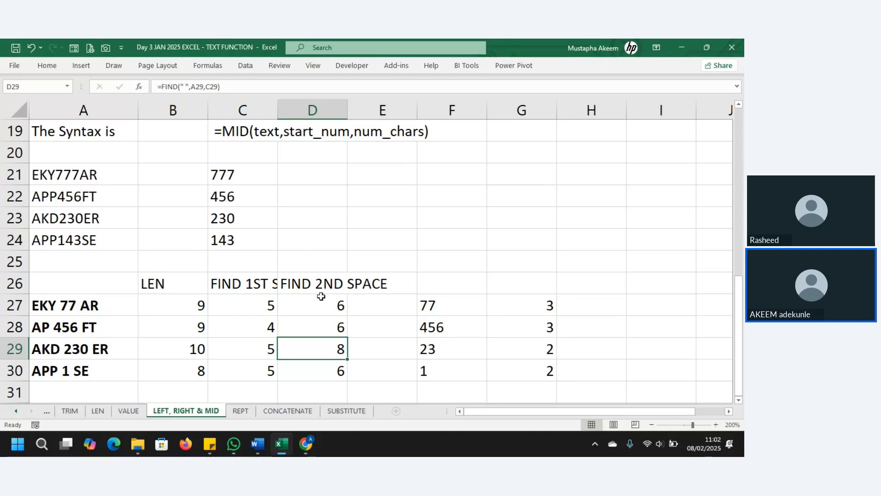
{"action": "left_click", "coordinate": [340, 330]}
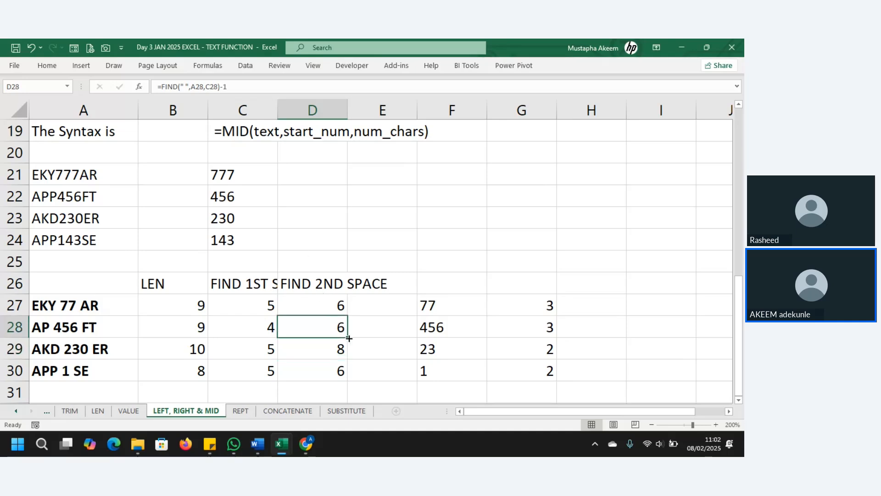
{"action": "left_click_drag", "start_coordinate": [349, 338], "coordinate": [352, 371]}
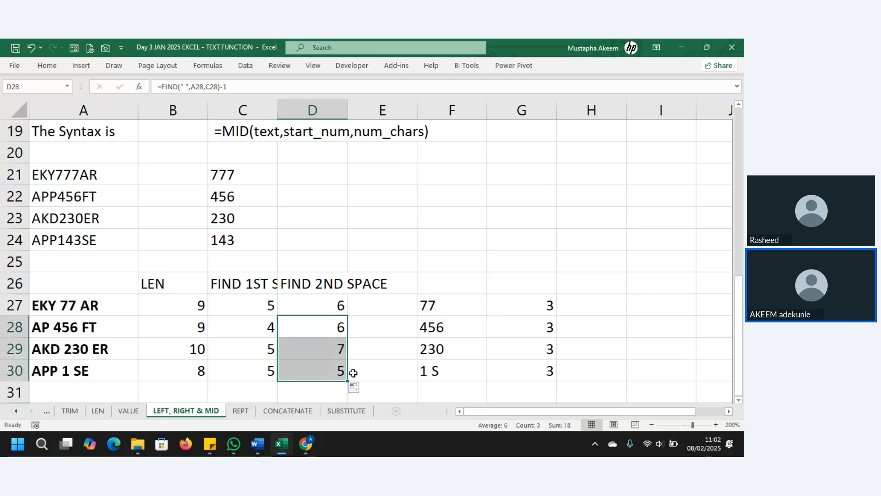
Re-confirm A27, refill the D28 formula through D30, and select lengths B27:B30.
{"action": "left_click", "coordinate": [46, 305]}
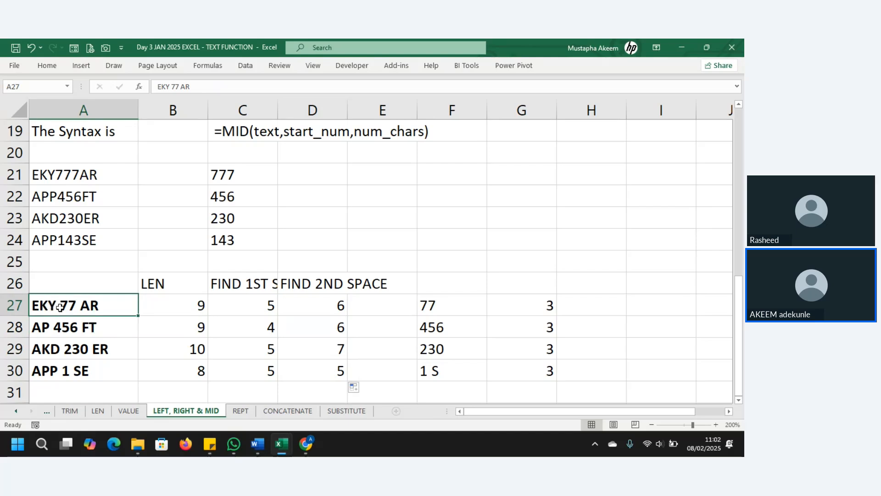
{"action": "left_click", "coordinate": [228, 87]}
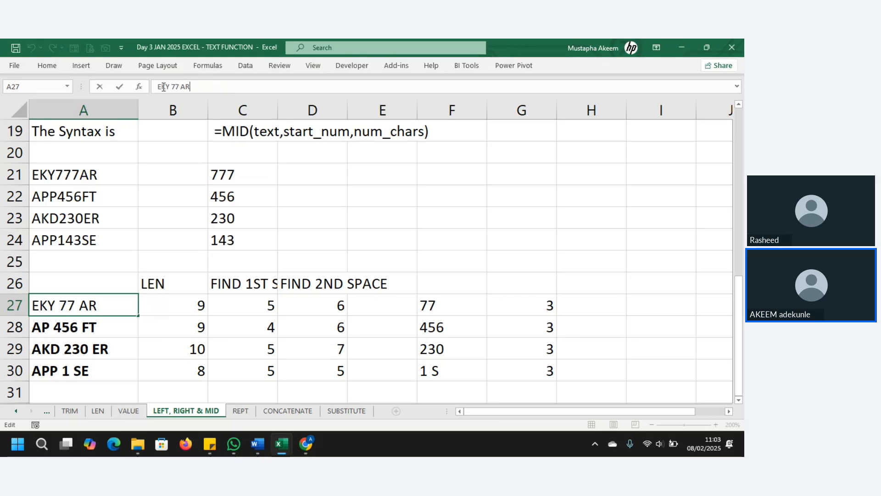
{"action": "key", "text": "Return"}
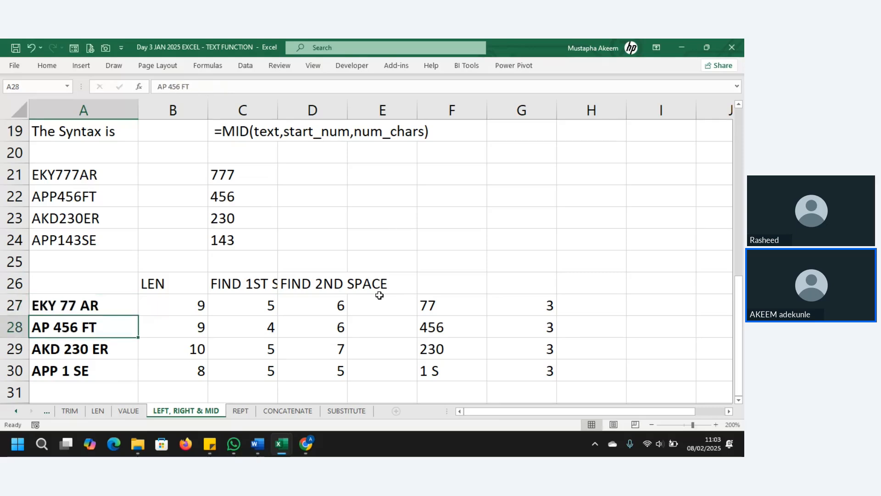
{"action": "left_click", "coordinate": [331, 365]}
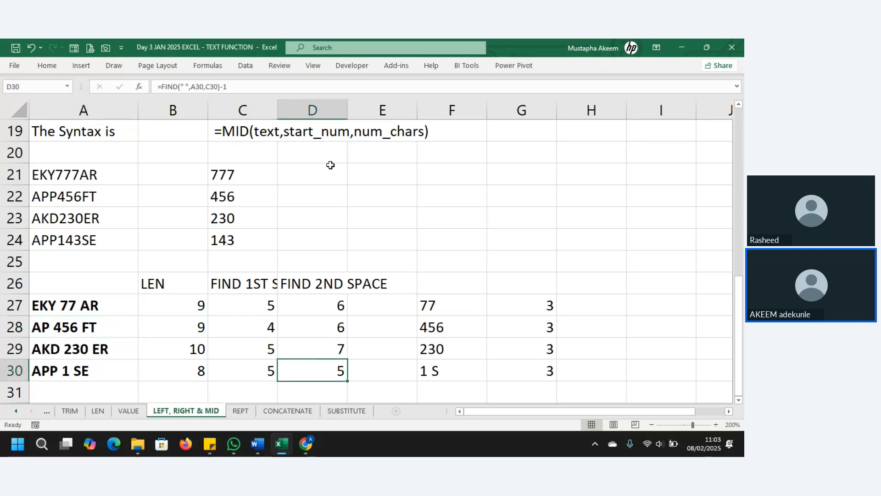
{"action": "left_click", "coordinate": [333, 349]}
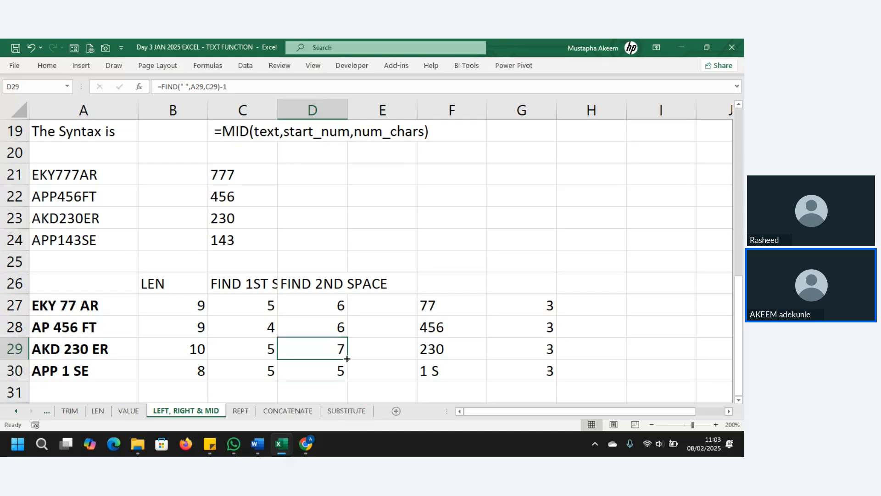
{"action": "left_click", "coordinate": [340, 327]}
{"action": "left_click_drag", "start_coordinate": [350, 337], "coordinate": [349, 379]}
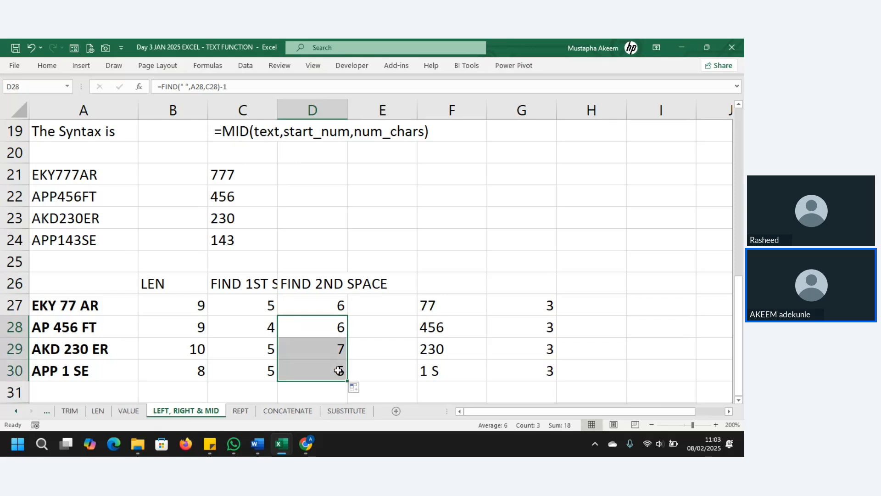
{"action": "left_click", "coordinate": [339, 371]}
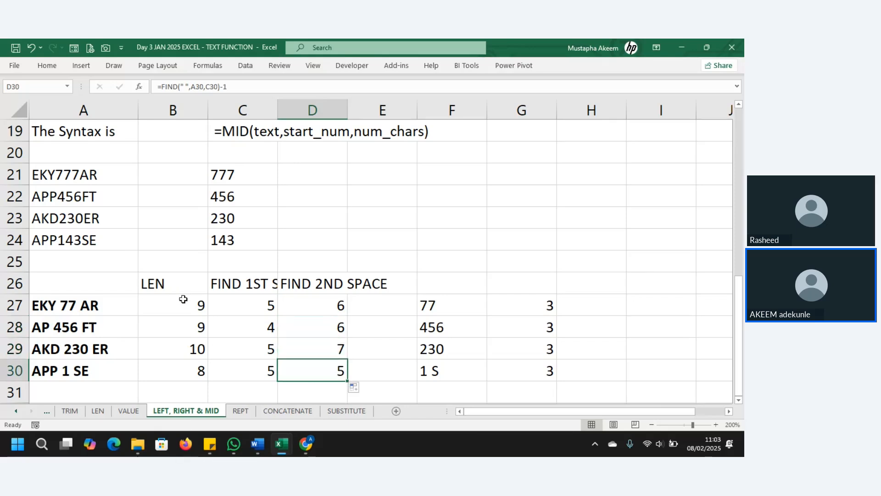
{"action": "left_click_drag", "start_coordinate": [184, 305], "coordinate": [191, 361]}
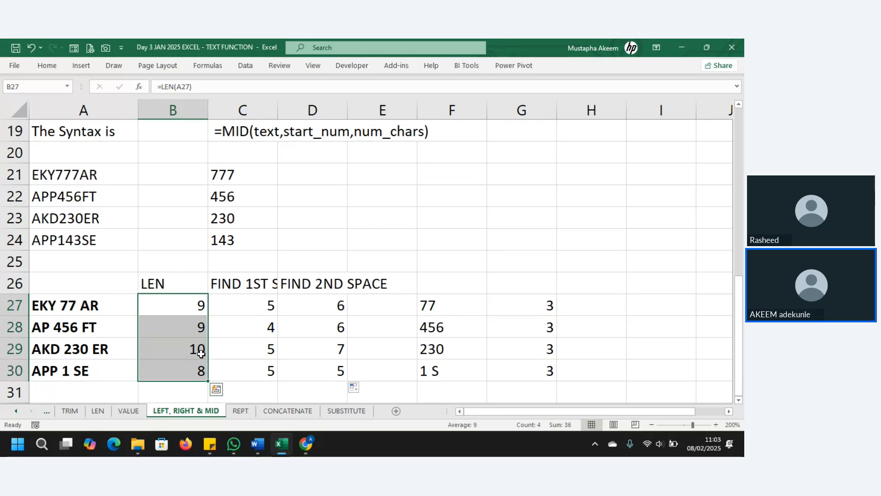
Remove the -1 from D27's FIND formula and fill it down to D30.
{"action": "left_click", "coordinate": [338, 305]}
{"action": "left_click", "coordinate": [251, 90]}
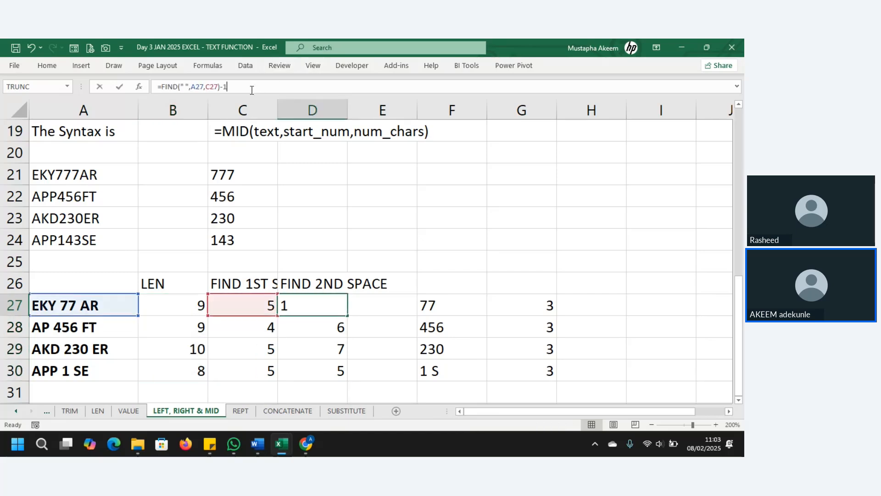
{"action": "key", "text": "BackSpace"}
{"action": "key", "text": "BackSpace"}
{"action": "key", "text": "Return"}
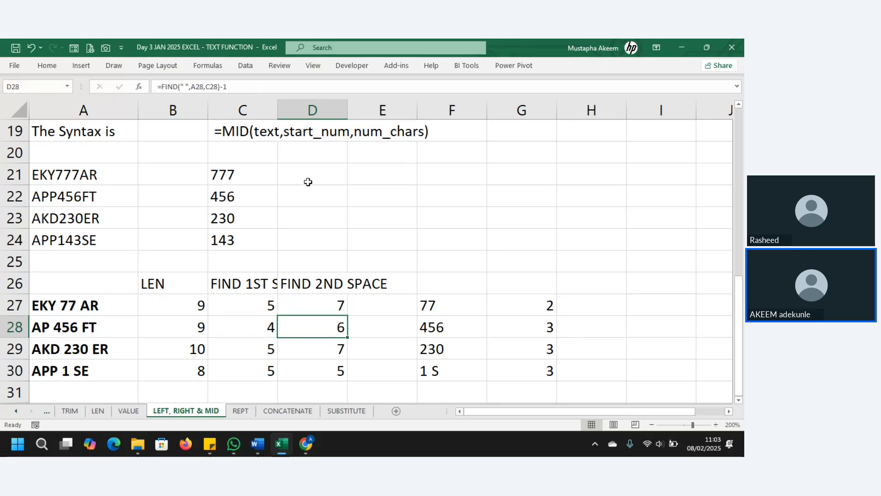
{"action": "left_click", "coordinate": [339, 303]}
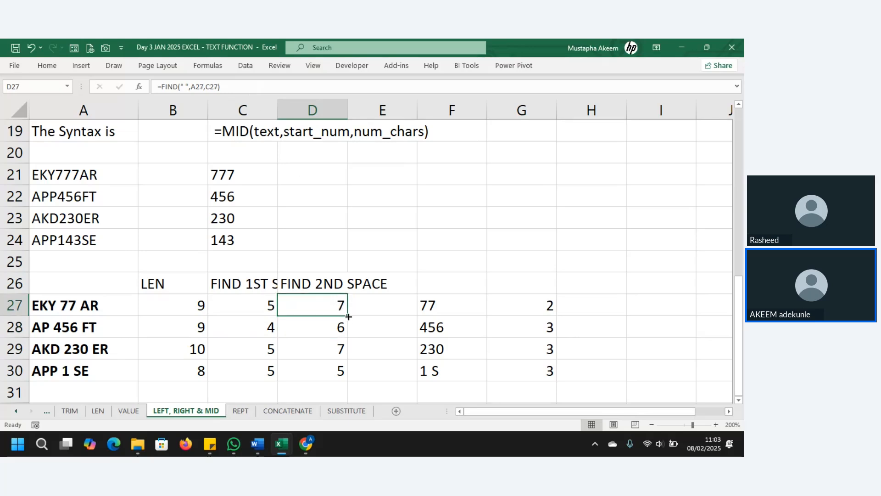
{"action": "left_click_drag", "start_coordinate": [349, 317], "coordinate": [354, 371]}
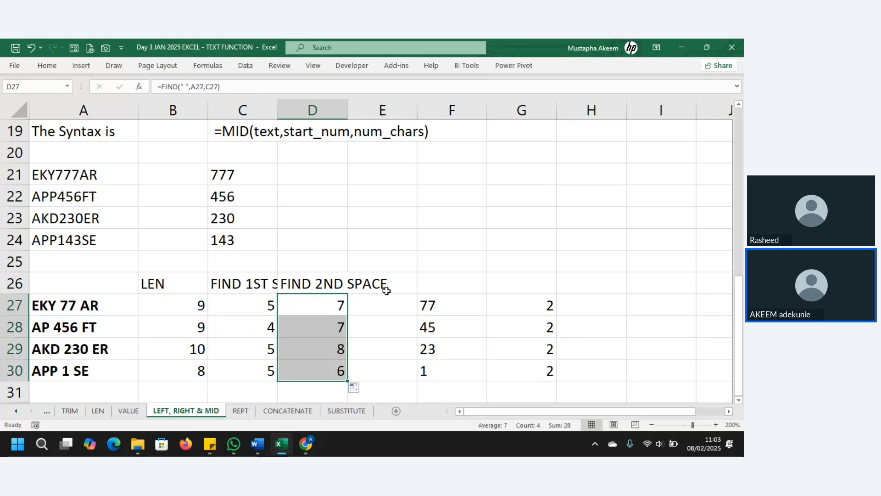
Enter =D27-C27 in E27 and fill it down to E30, giving lengths 2, 3, 3, 1.
{"action": "left_click", "coordinate": [386, 308]}
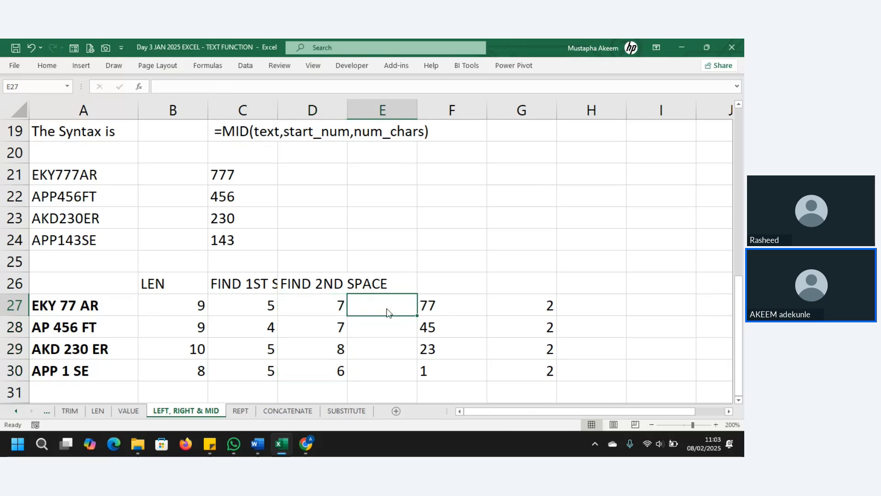
{"action": "type", "text": "="}
{"action": "left_click", "coordinate": [328, 305]}
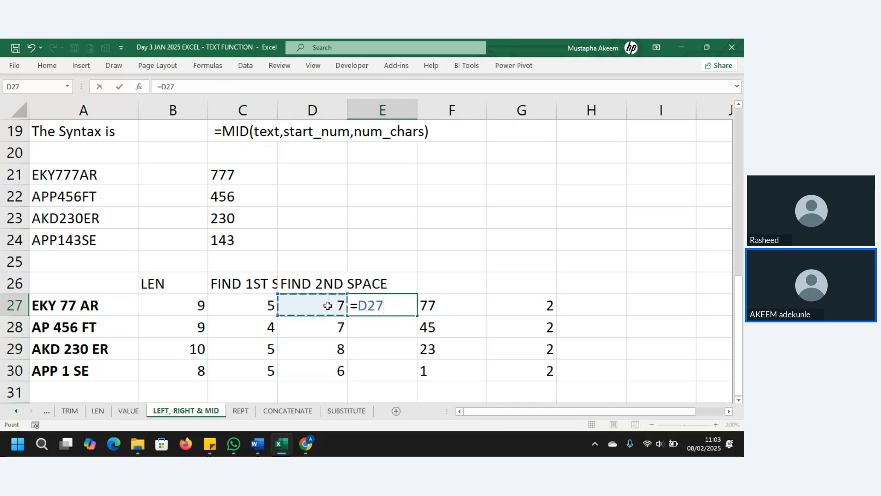
{"action": "type", "text": "-"}
{"action": "left_click", "coordinate": [264, 303]}
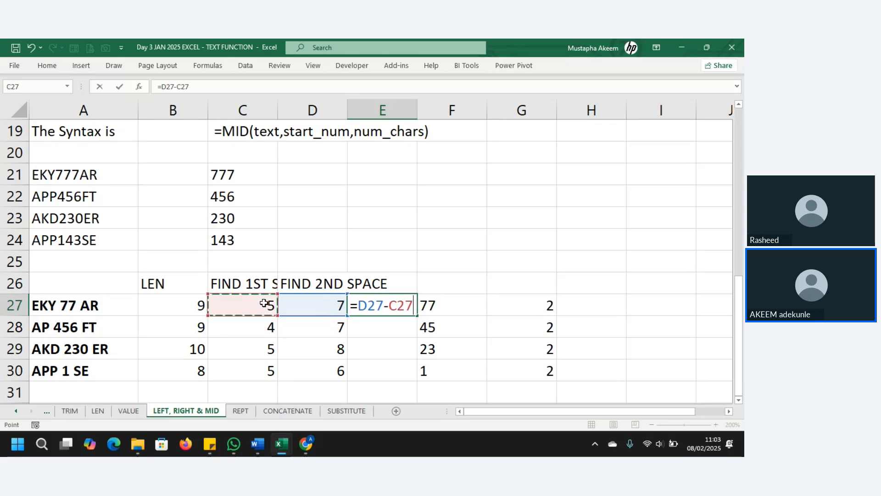
{"action": "key", "text": "Return"}
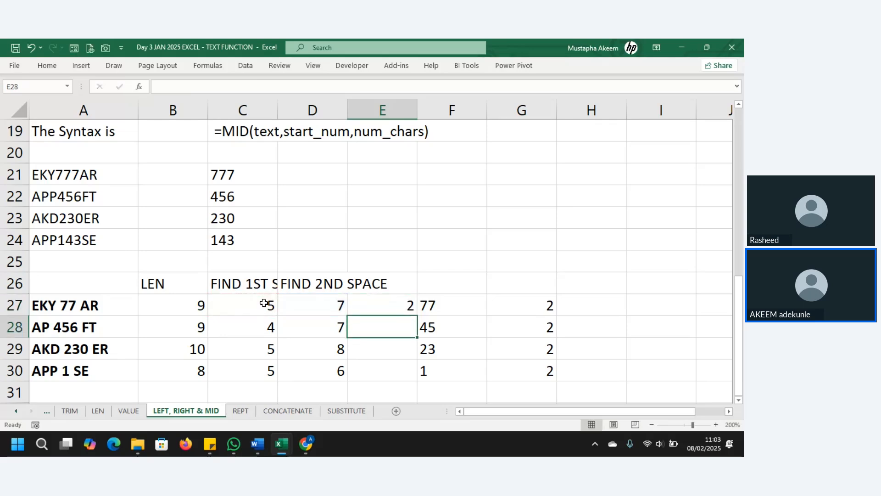
{"action": "left_click", "coordinate": [407, 307]}
{"action": "left_click_drag", "start_coordinate": [417, 316], "coordinate": [419, 380]}
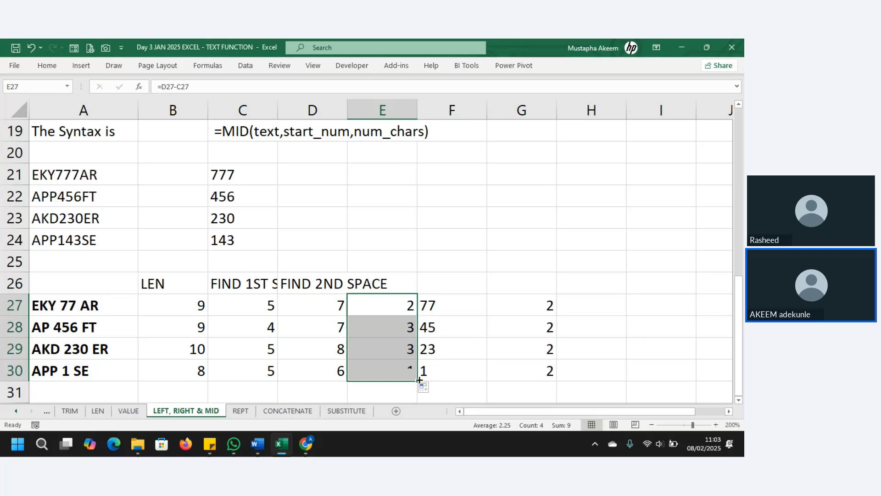
{"action": "left_click", "coordinate": [454, 305]}
Change F27 to =MID(A27,C27,E27) and fill down to F30, returning 77, 456, 230, 1.
{"action": "left_click", "coordinate": [245, 86]}
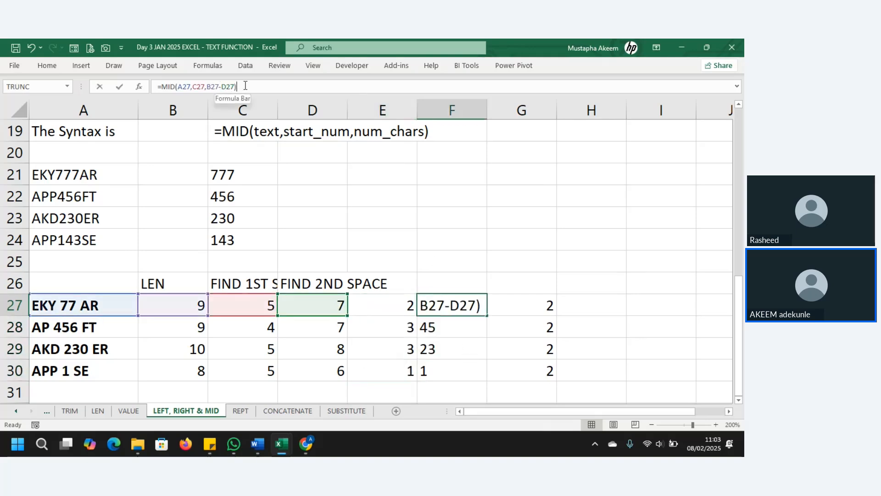
{"action": "key", "text": "BackSpace"}
{"action": "key", "text": "BackSpace"}
{"action": "key", "text": "BackSpace"}
{"action": "key", "text": "BackSpace"}
{"action": "key", "text": "BackSpace"}
{"action": "key", "text": "BackSpace"}
{"action": "key", "text": "BackSpace"}
{"action": "key", "text": "BackSpace"}
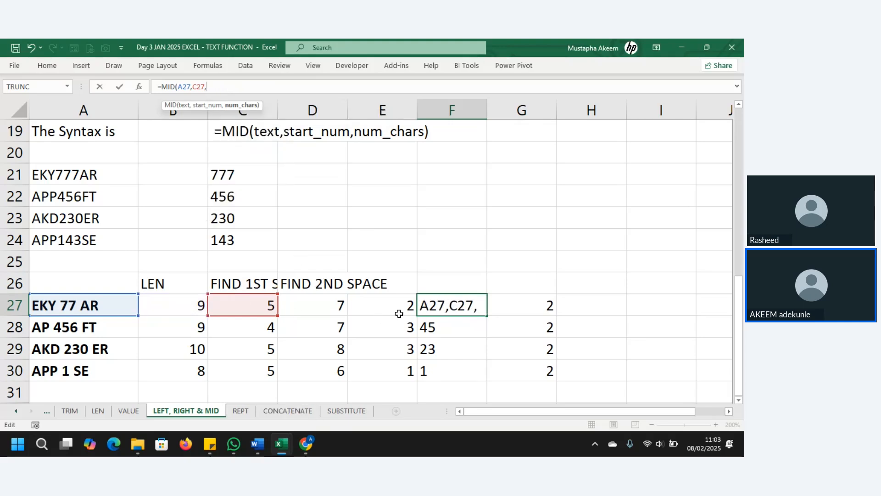
{"action": "left_click", "coordinate": [399, 305]}
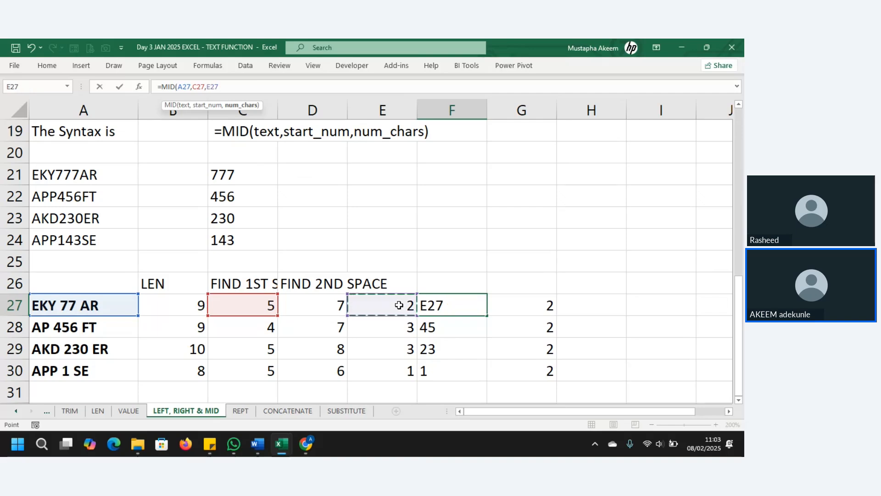
{"action": "type", "text": ")"}
{"action": "key", "text": "Return"}
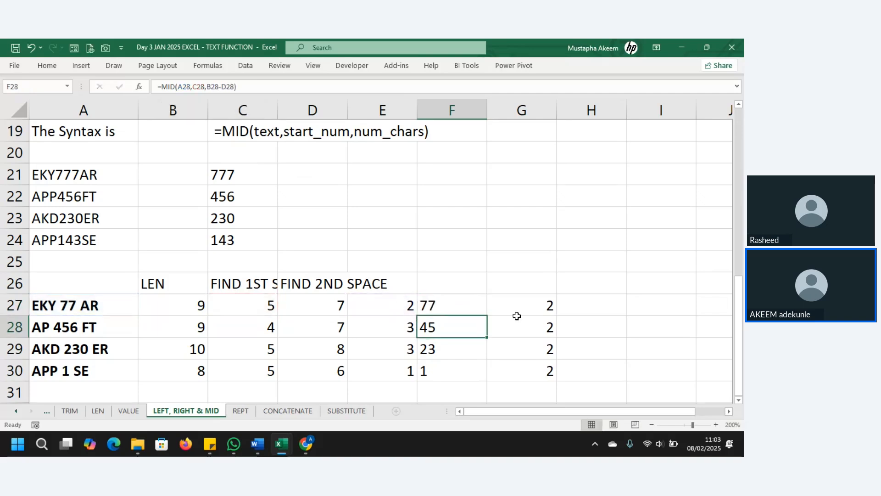
{"action": "left_click", "coordinate": [481, 305]}
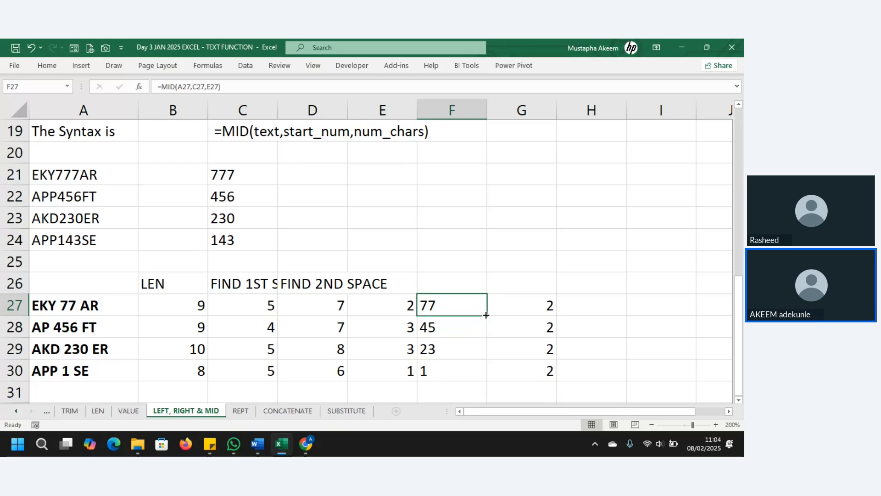
{"action": "left_click_drag", "start_coordinate": [486, 315], "coordinate": [486, 374]}
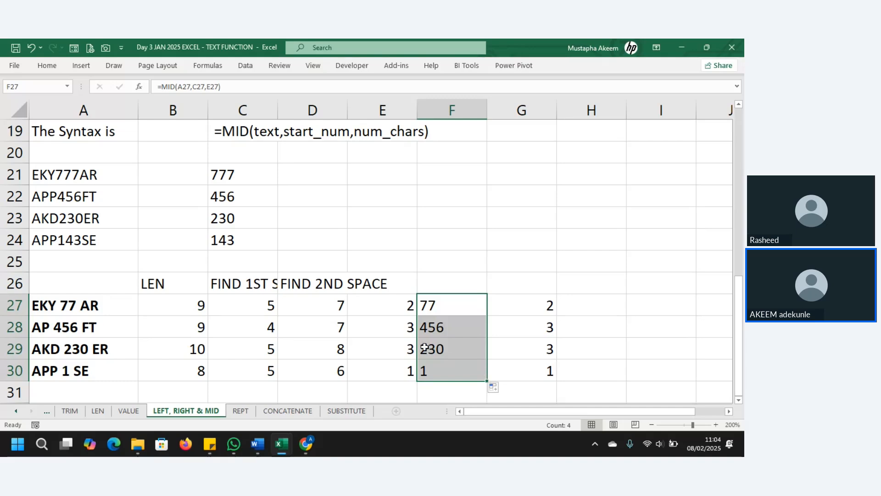
Highlight the codes, FIND positions in C and D, lengths in E and MID results in F.
{"action": "left_click_drag", "start_coordinate": [180, 298], "coordinate": [327, 368]}
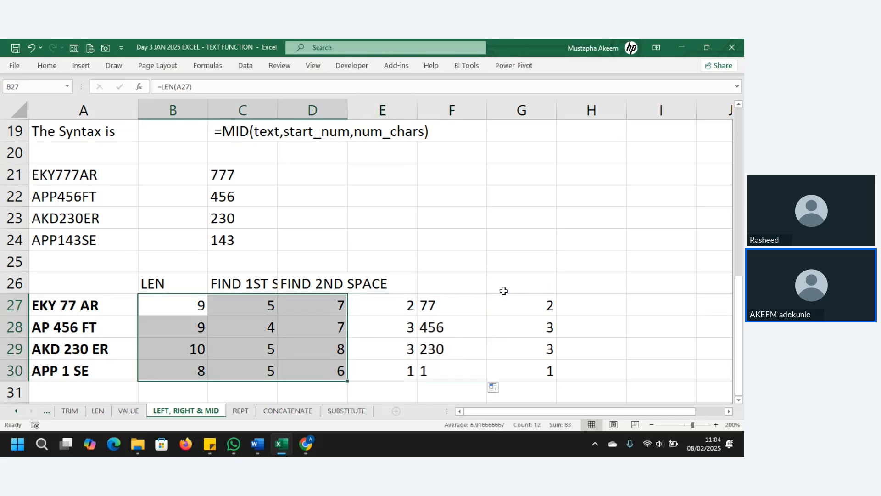
{"action": "left_click_drag", "start_coordinate": [451, 305], "coordinate": [456, 368]}
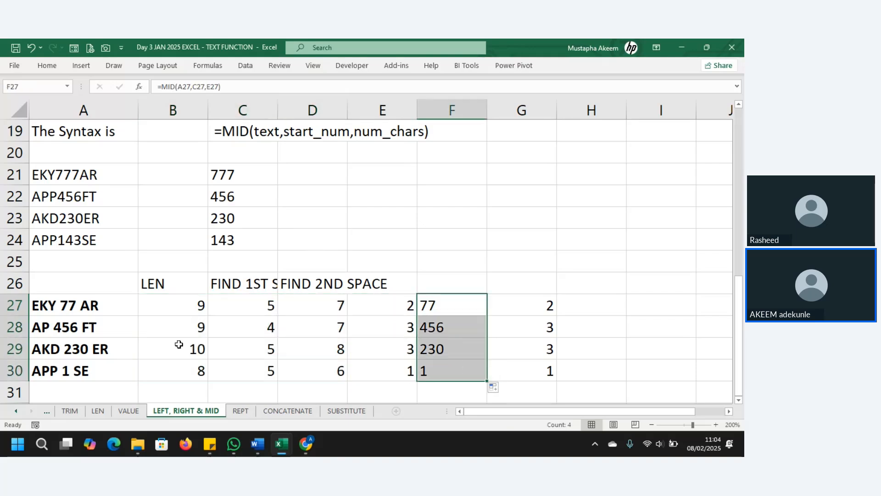
{"action": "left_click_drag", "start_coordinate": [74, 305], "coordinate": [82, 368]}
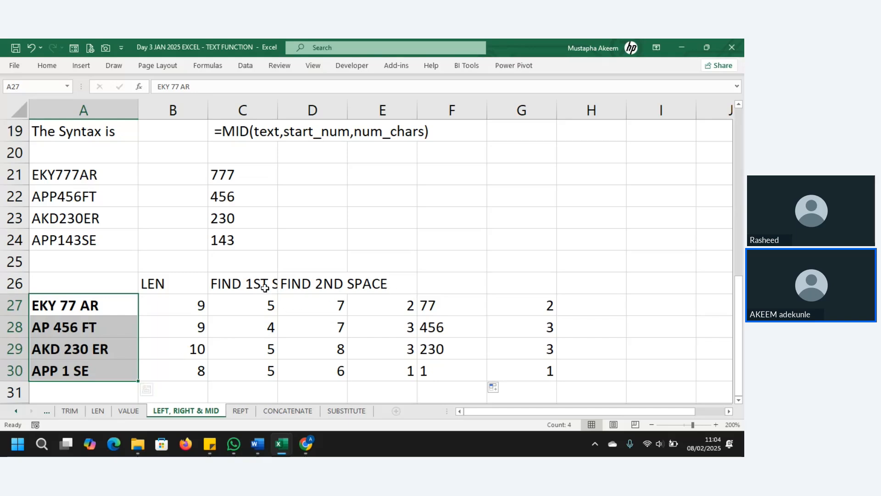
{"action": "left_click_drag", "start_coordinate": [255, 282], "coordinate": [263, 374]}
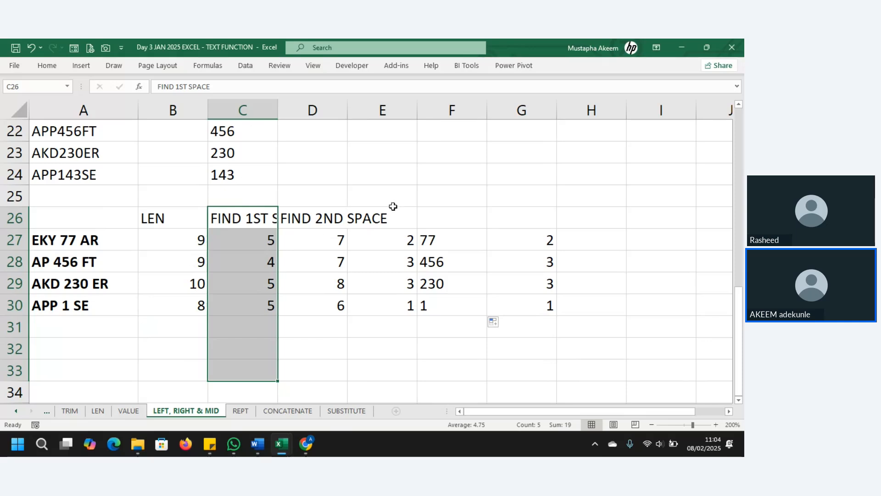
{"action": "left_click_drag", "start_coordinate": [392, 207], "coordinate": [401, 304]}
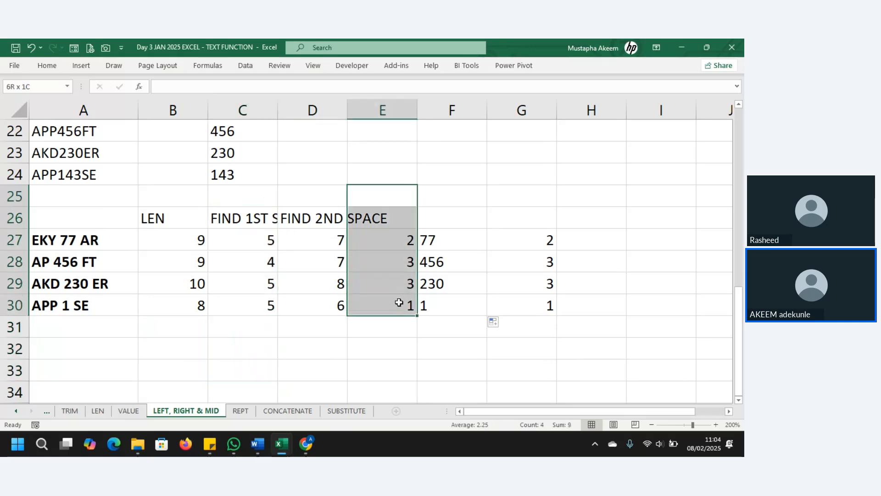
{"action": "left_click", "coordinate": [318, 240]}
{"action": "left_click", "coordinate": [241, 238]}
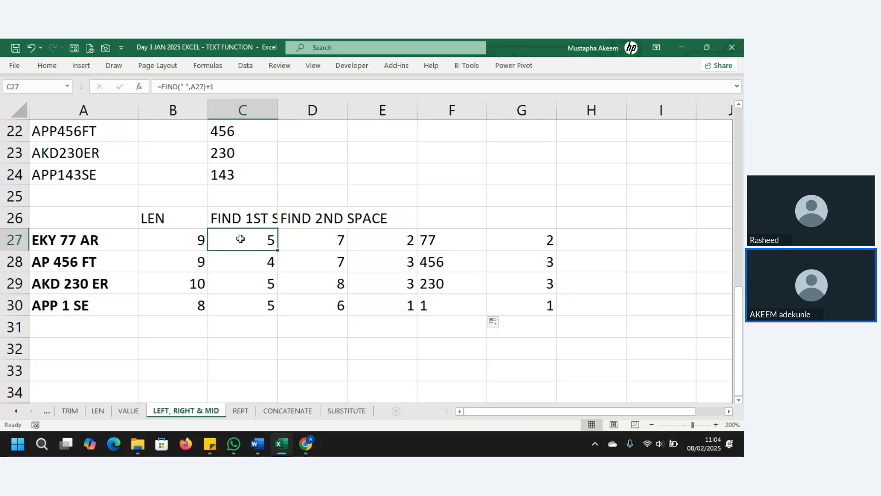
{"action": "left_click_drag", "start_coordinate": [447, 234], "coordinate": [449, 316]}
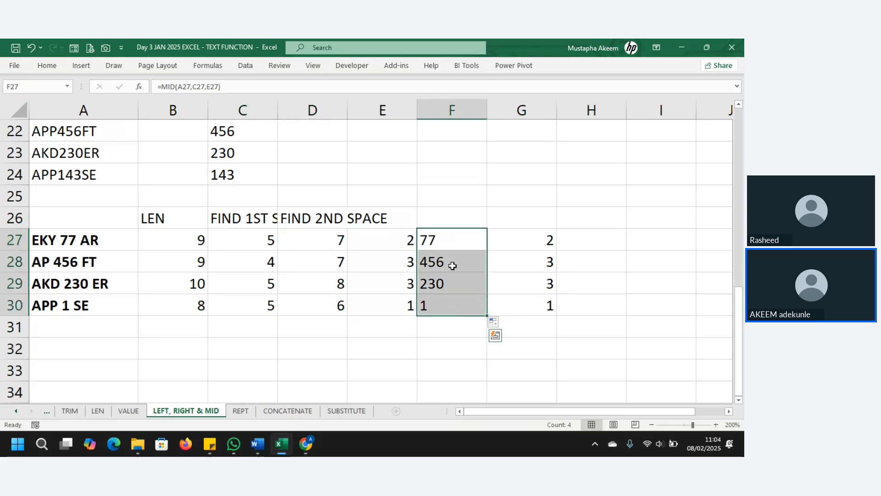
{"action": "left_click_drag", "start_coordinate": [456, 236], "coordinate": [456, 275]}
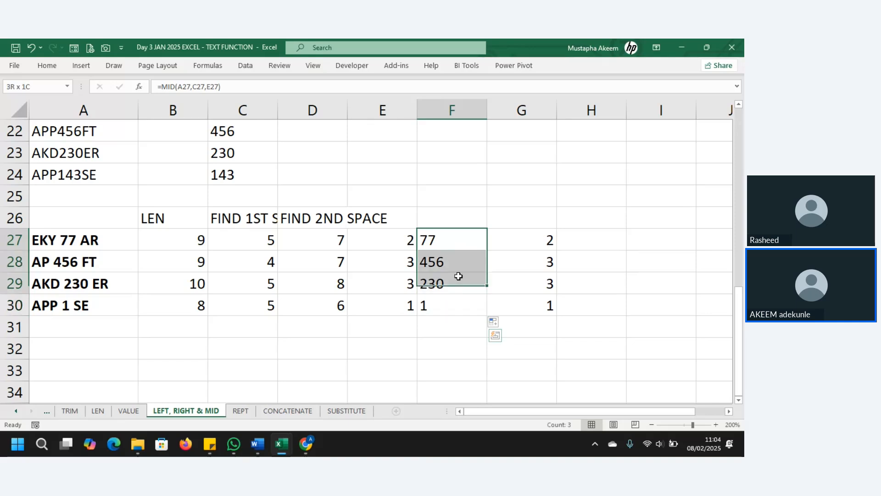
{"action": "left_click", "coordinate": [330, 237]}
{"action": "left_click", "coordinate": [241, 244]}
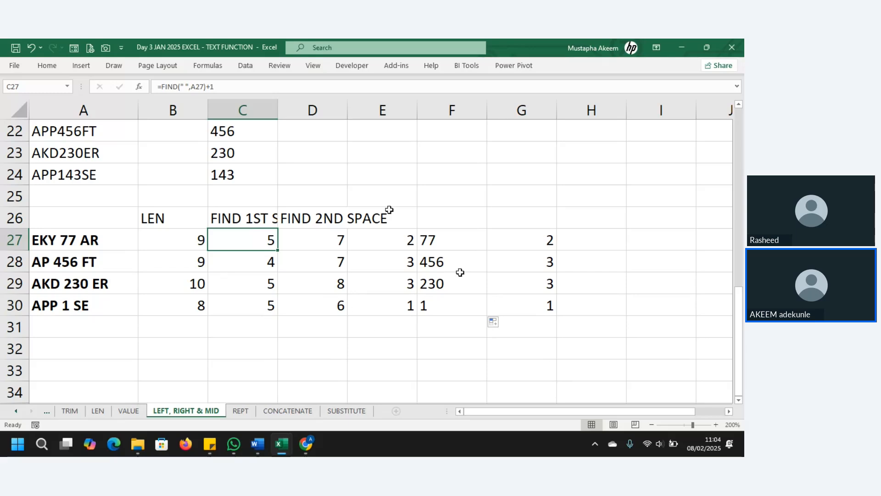
{"action": "left_click_drag", "start_coordinate": [390, 211], "coordinate": [409, 303]}
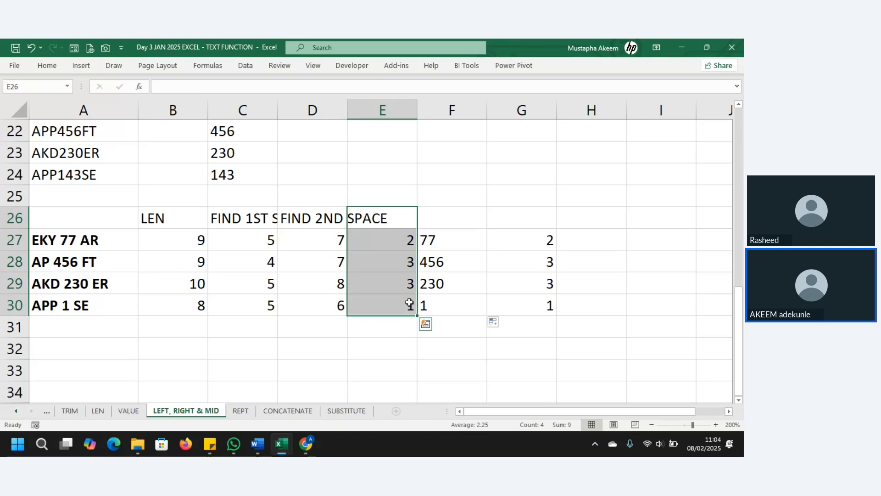
Clear the selection and bring the Zoho meeting window in Chrome to the front.
{"action": "left_click", "coordinate": [323, 330]}
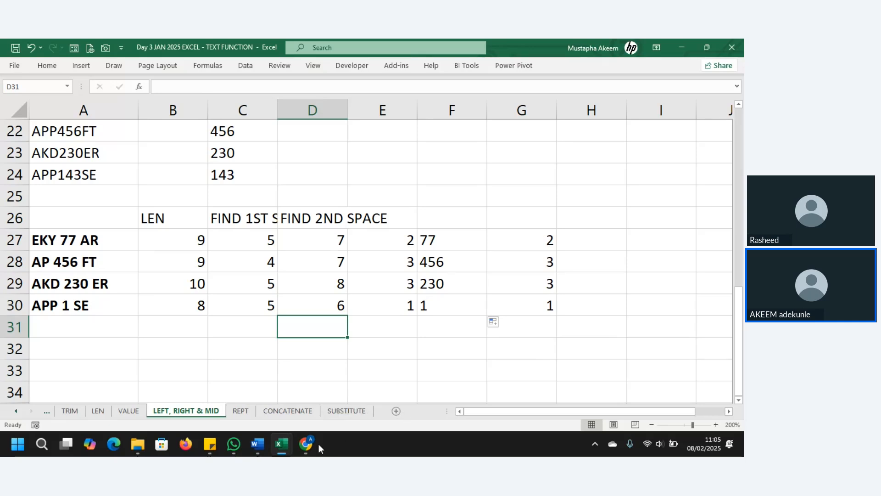
{"action": "mouse_move", "coordinate": [318, 443]}
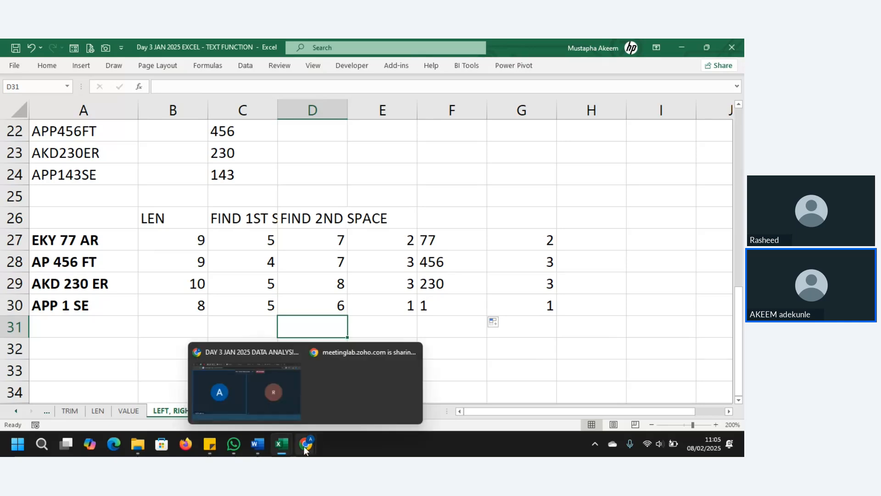
{"action": "left_click", "coordinate": [264, 393]}
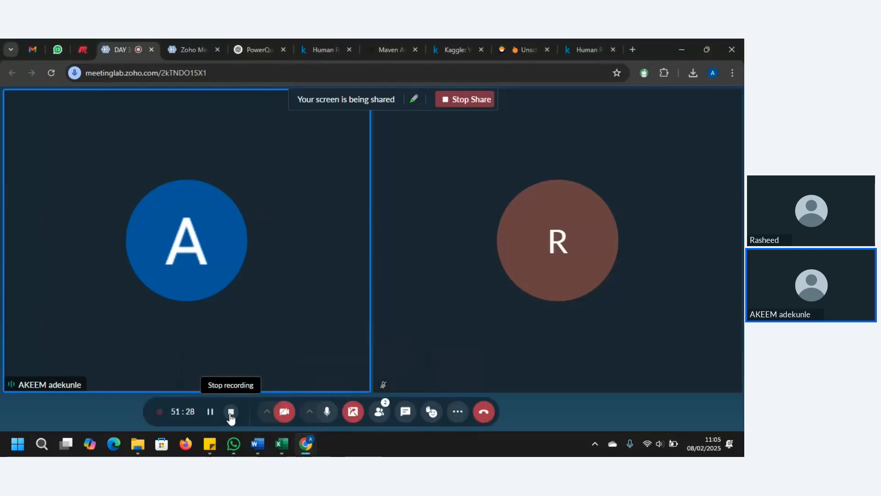